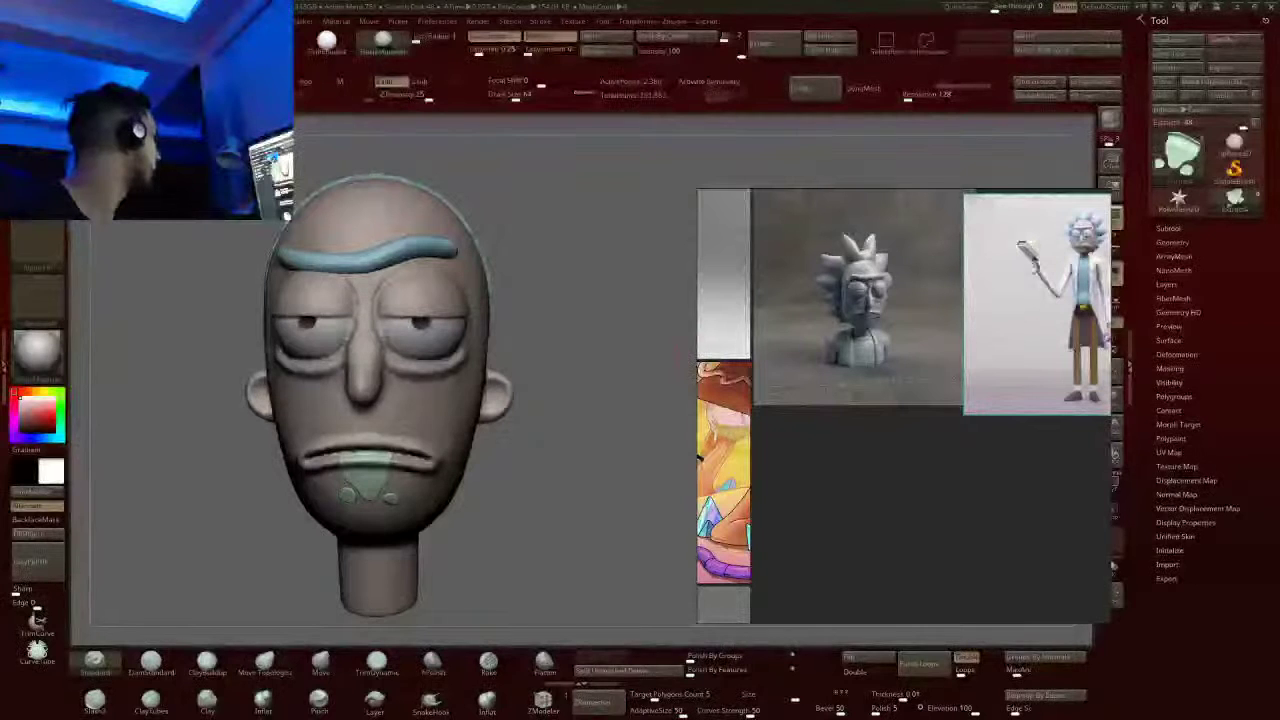
# Resize the reference board to sit beside the head model and bring all of its image groups into view
pyautogui.press('l')
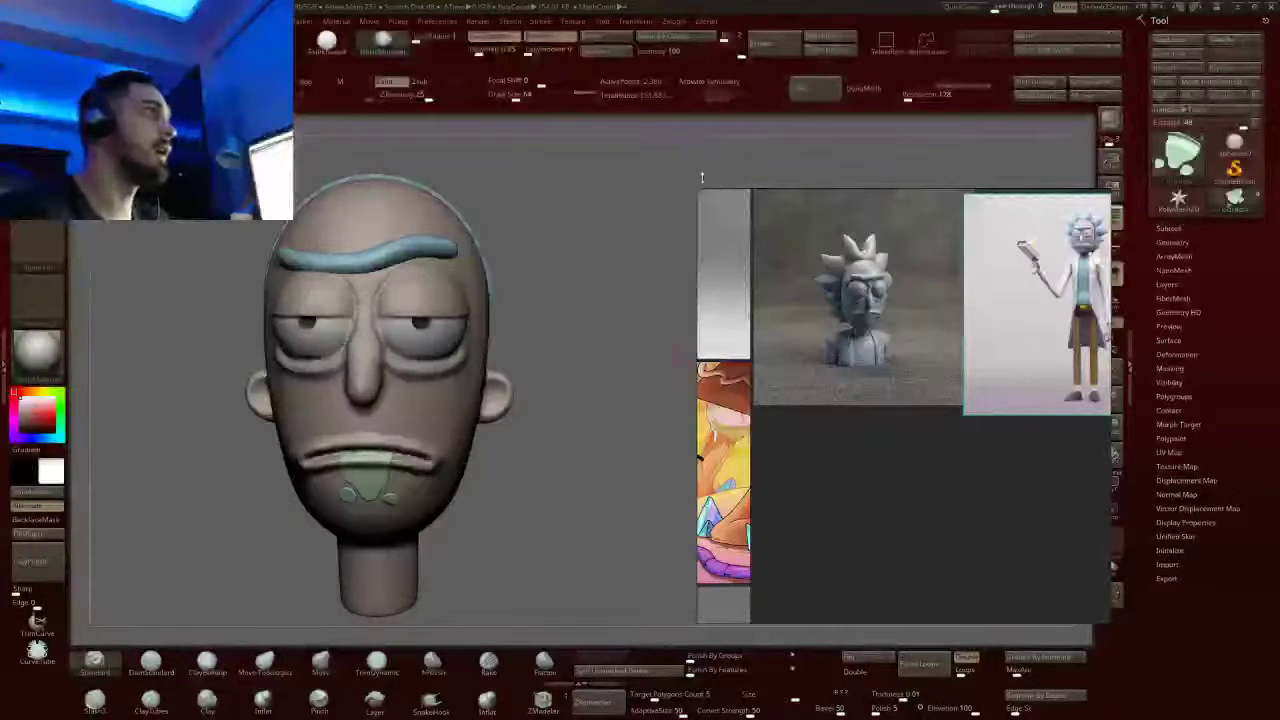
pyautogui.moveTo(698, 189); pyautogui.dragTo(500, 127)
pyautogui.scroll(-6, 697, 295)
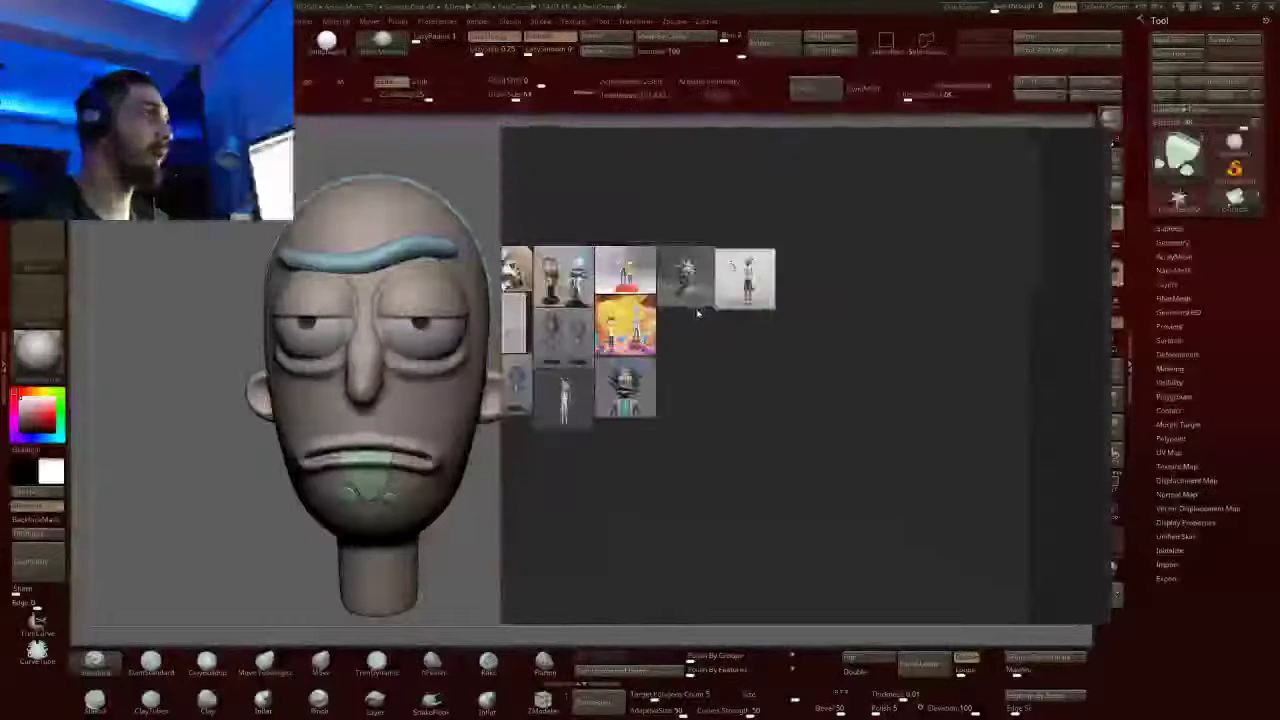
pyautogui.scroll(-5, 697, 313)
pyautogui.moveTo(697, 313); pyautogui.dragTo(923, 304, button='middle')
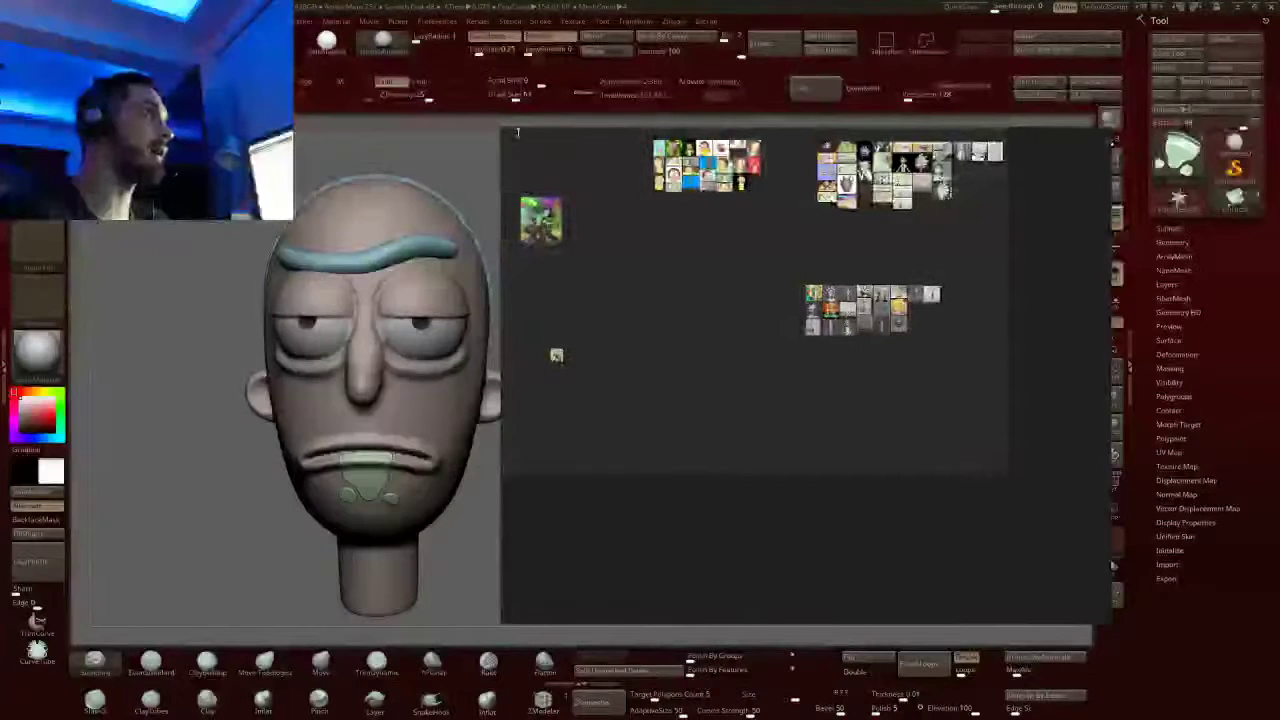
pyautogui.moveTo(517, 132); pyautogui.dragTo(665, 149)
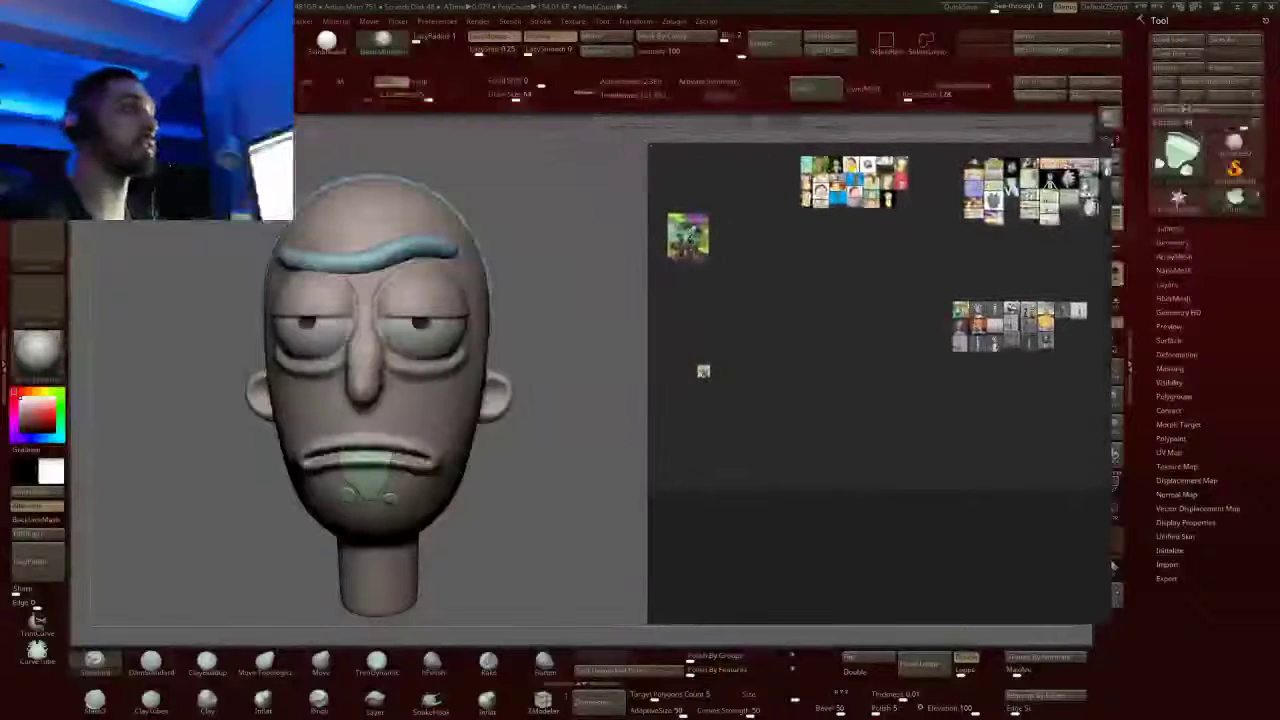
# Examine the colorful Rick and Morty battle illustration on the reference board
pyautogui.scroll(5, 760, 297)
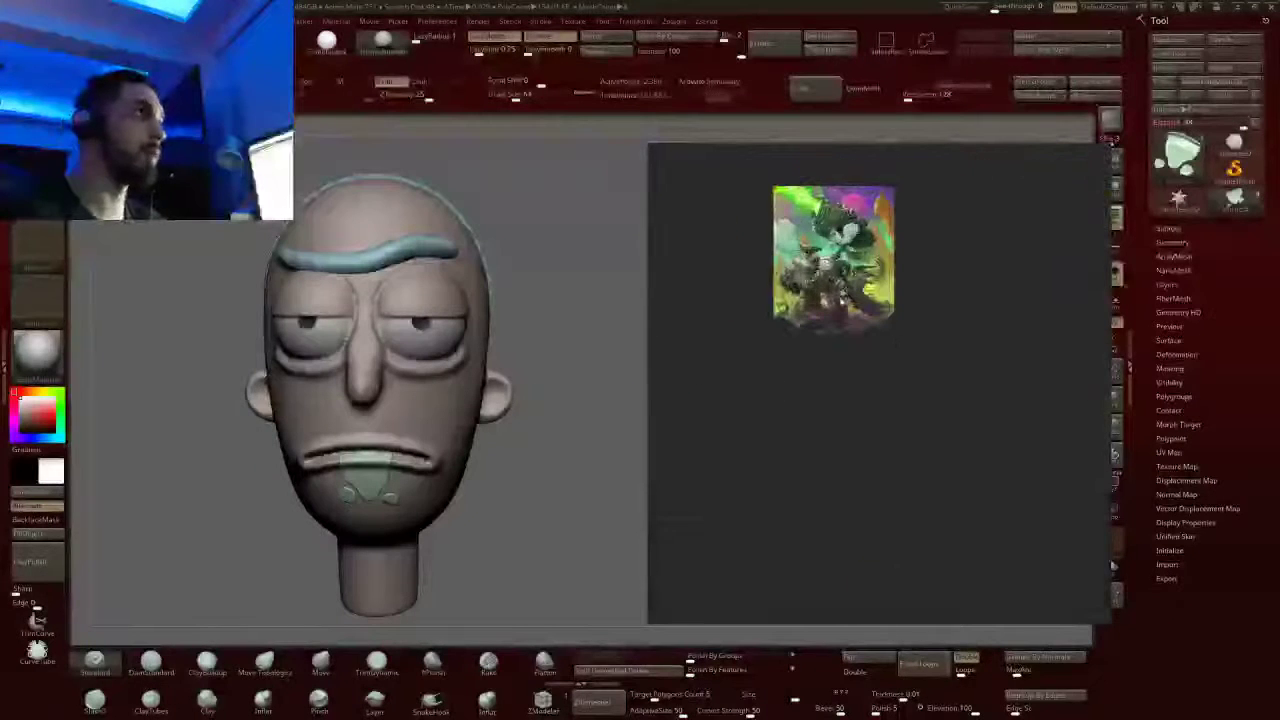
pyautogui.scroll(5, 844, 300)
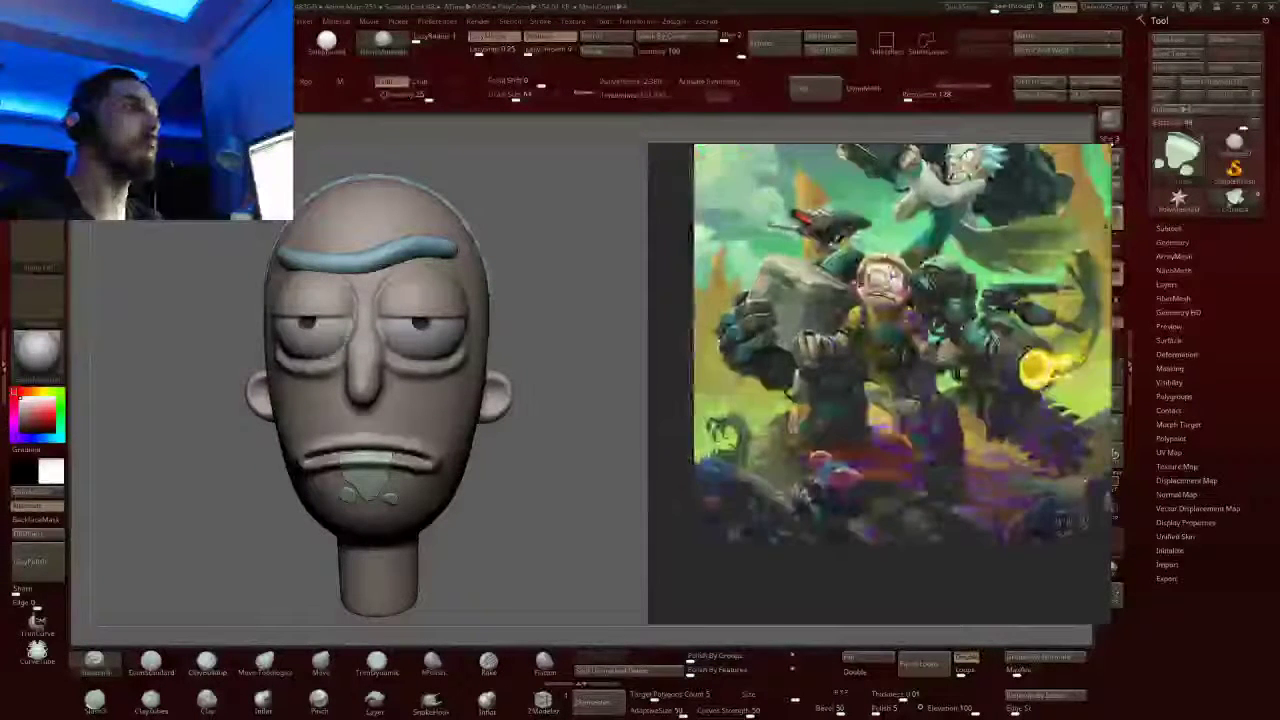
pyautogui.moveTo(893, 268); pyautogui.dragTo(854, 362, button='middle')
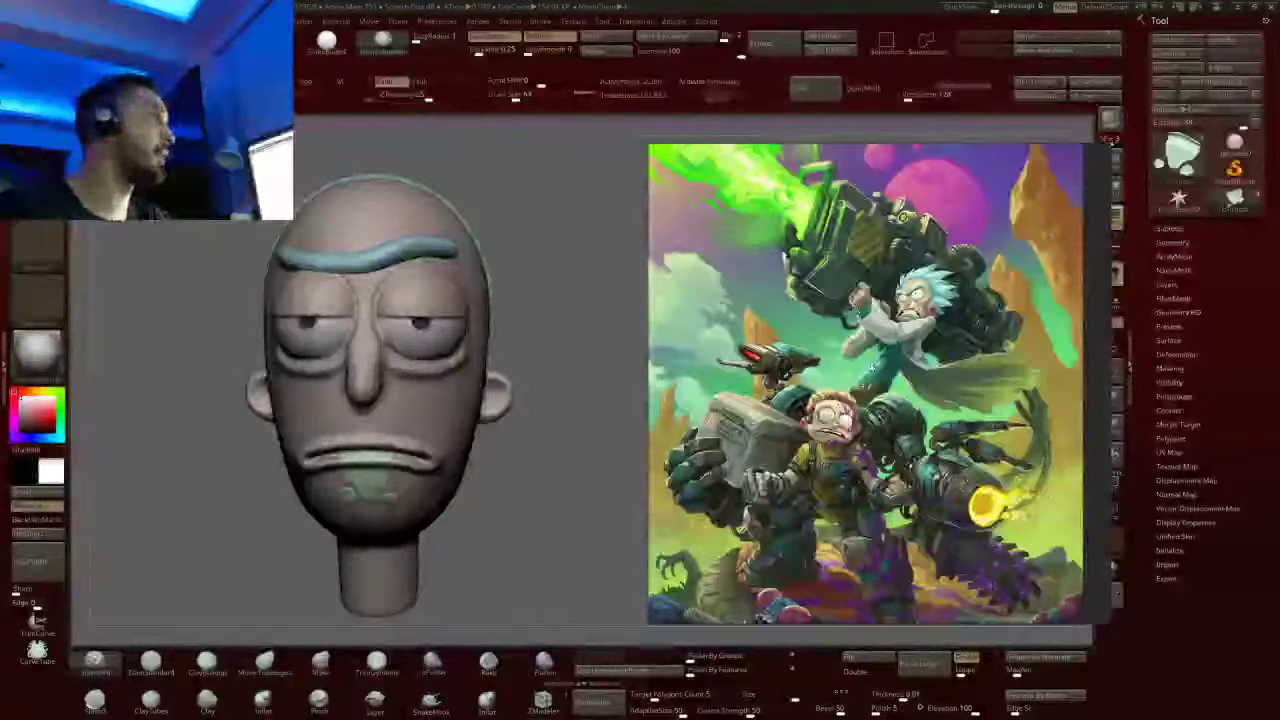
pyautogui.scroll(-5, 872, 368)
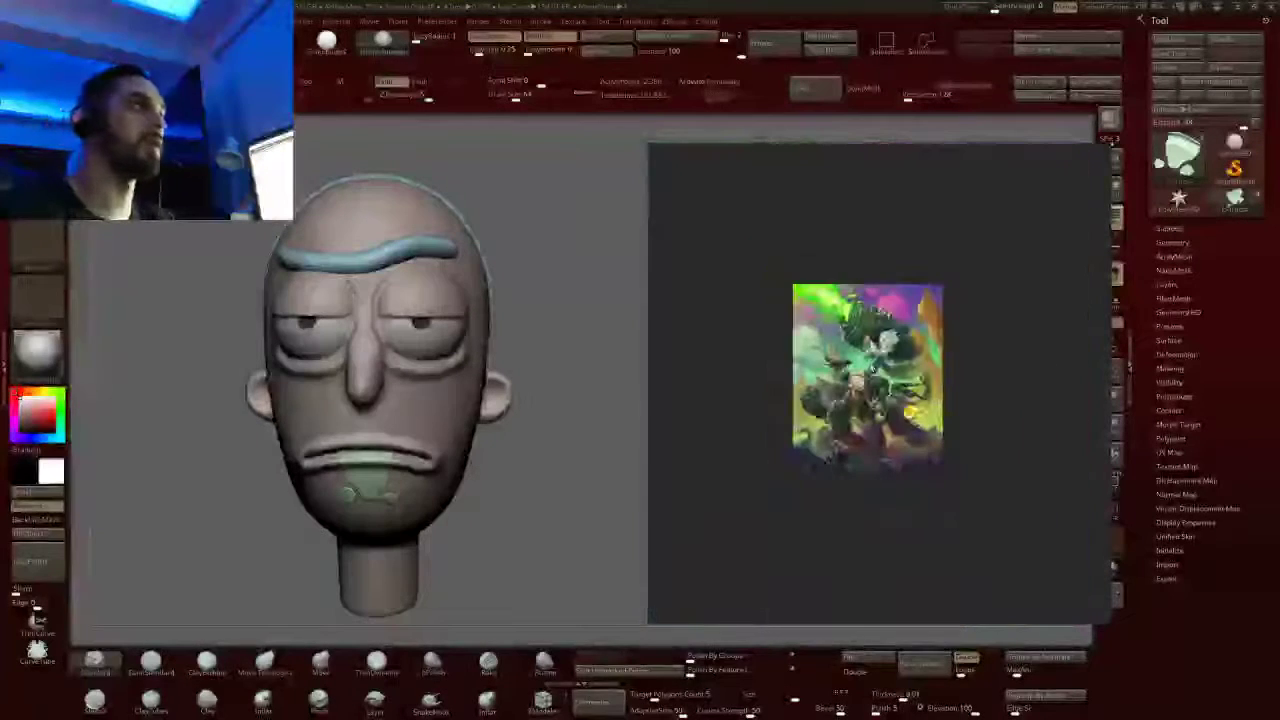
pyautogui.scroll(-6, 872, 368)
# Examine the group of cartoon Rick references for hair, face and expressions
pyautogui.moveTo(949, 354); pyautogui.dragTo(783, 329, button='middle')
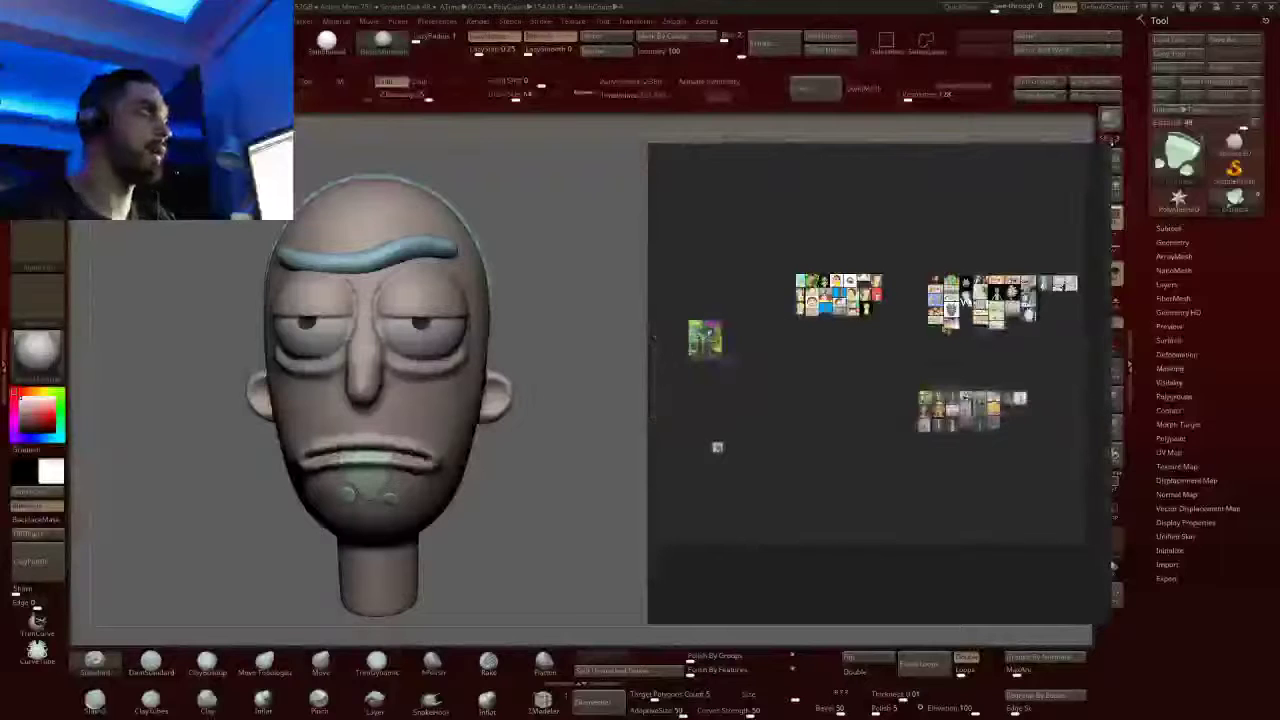
pyautogui.scroll(3, 942, 328)
pyautogui.moveTo(979, 459); pyautogui.dragTo(913, 439, button='middle')
pyautogui.scroll(5, 939, 190)
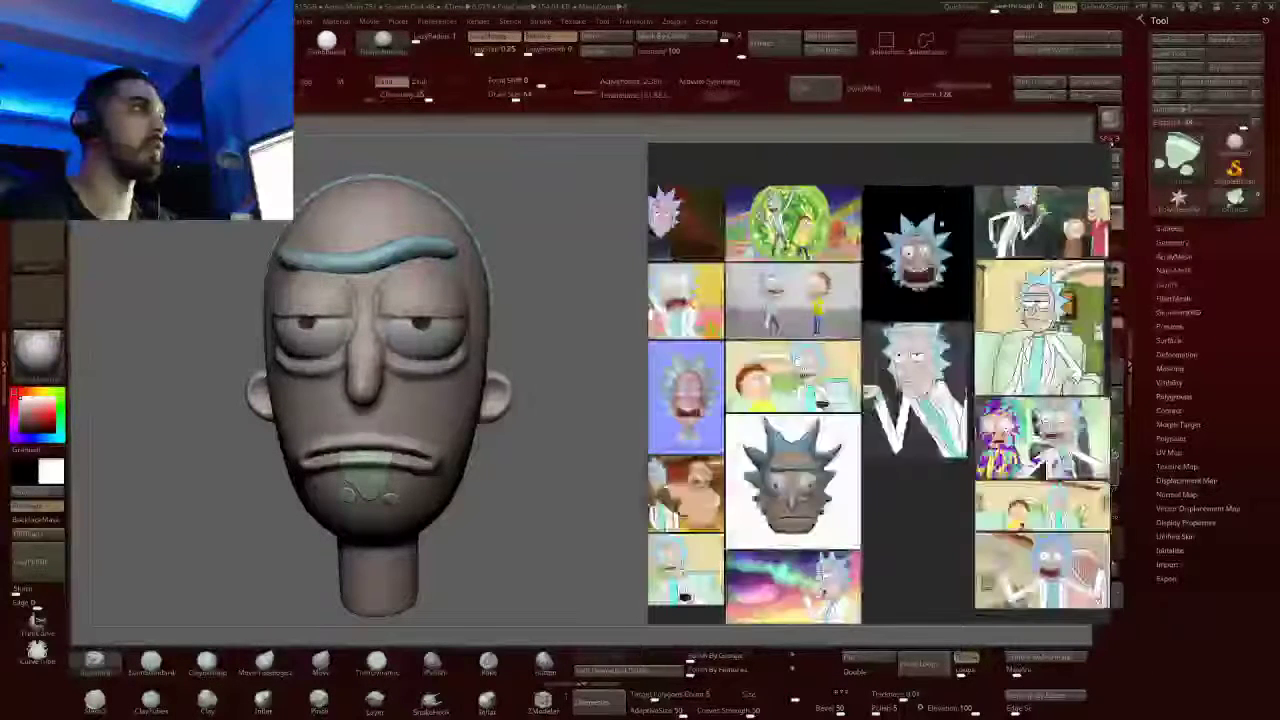
pyautogui.scroll(6, 910, 234)
pyautogui.scroll(-6, 926, 252)
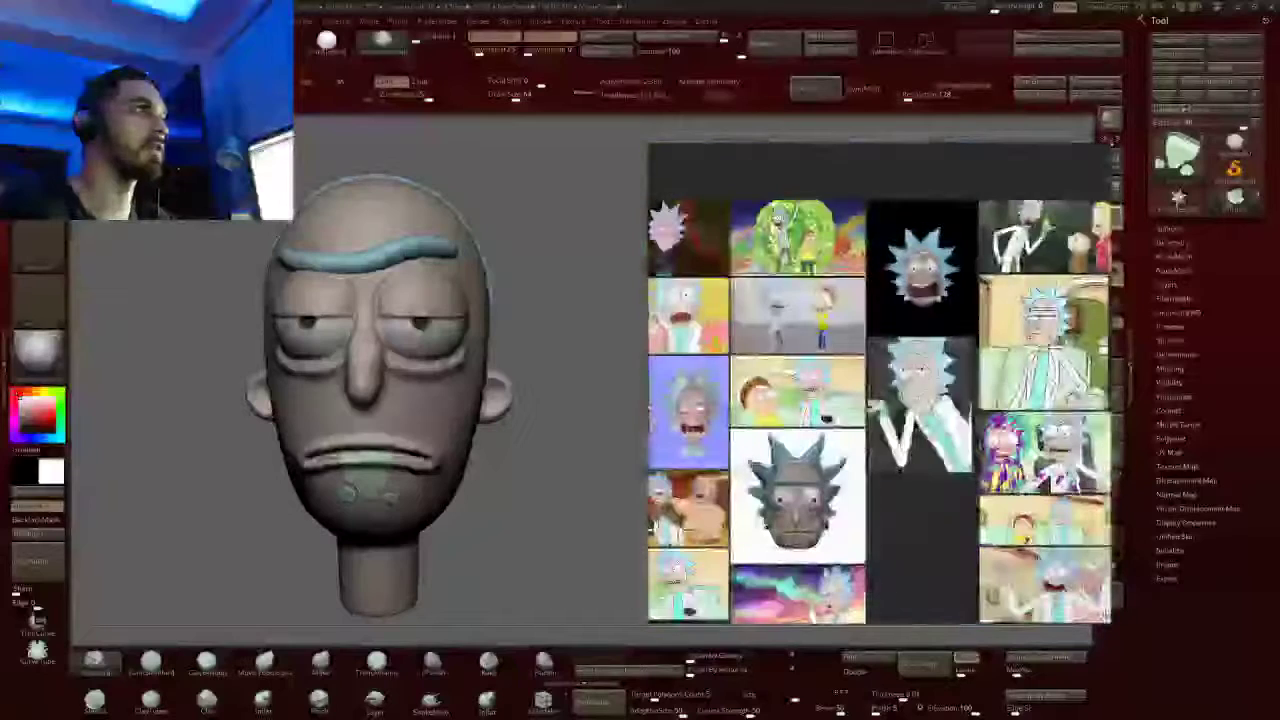
pyautogui.moveTo(1050, 348); pyautogui.dragTo(813, 283, button='middle')
pyautogui.moveTo(1011, 287); pyautogui.dragTo(843, 239, button='middle')
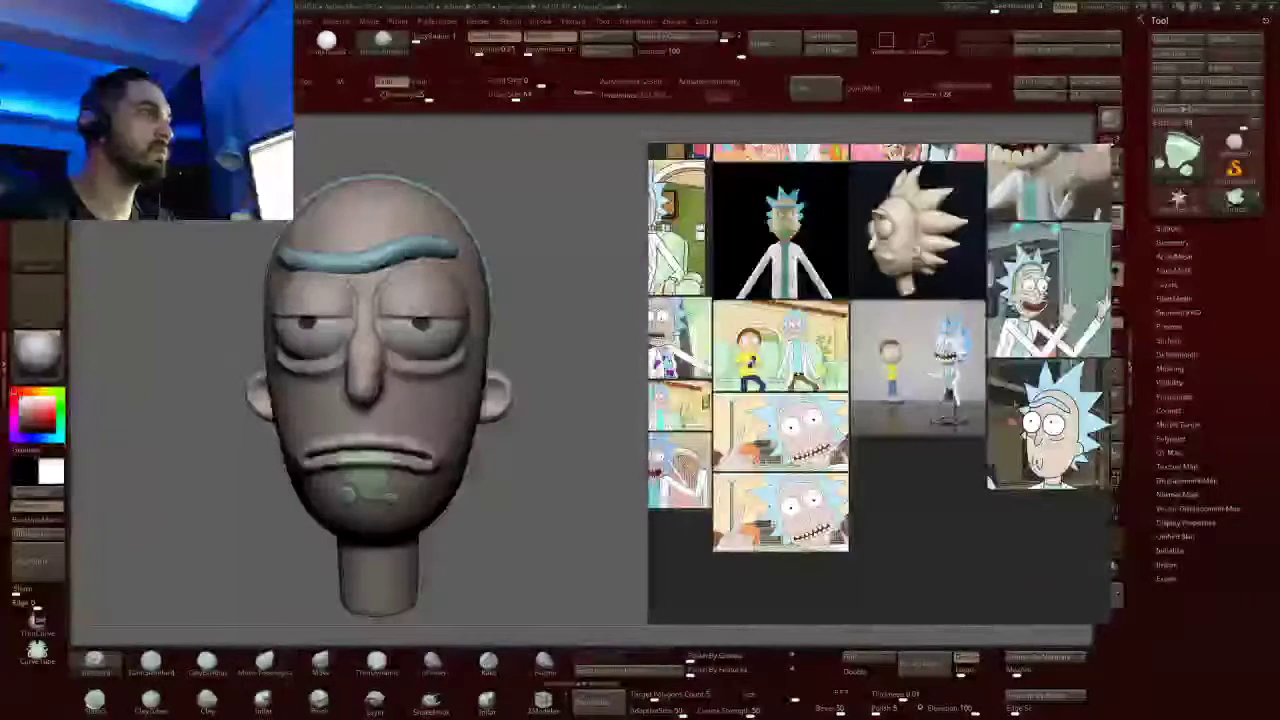
pyautogui.scroll(6, 958, 338)
pyautogui.scroll(-6, 962, 334)
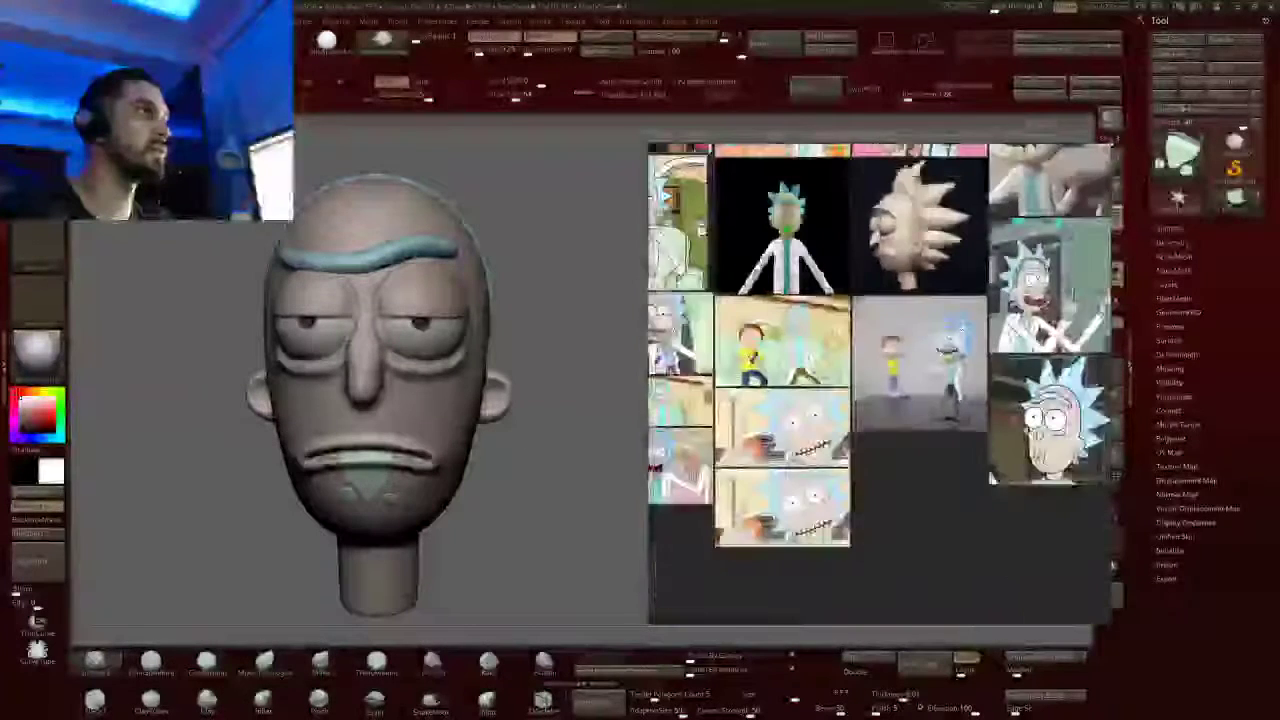
# Start a separate reference group with the light-background Rick and Morty figure image and the painted figurine pair
pyautogui.scroll(-7, 957, 325)
pyautogui.moveTo(953, 332); pyautogui.dragTo(1018, 437)
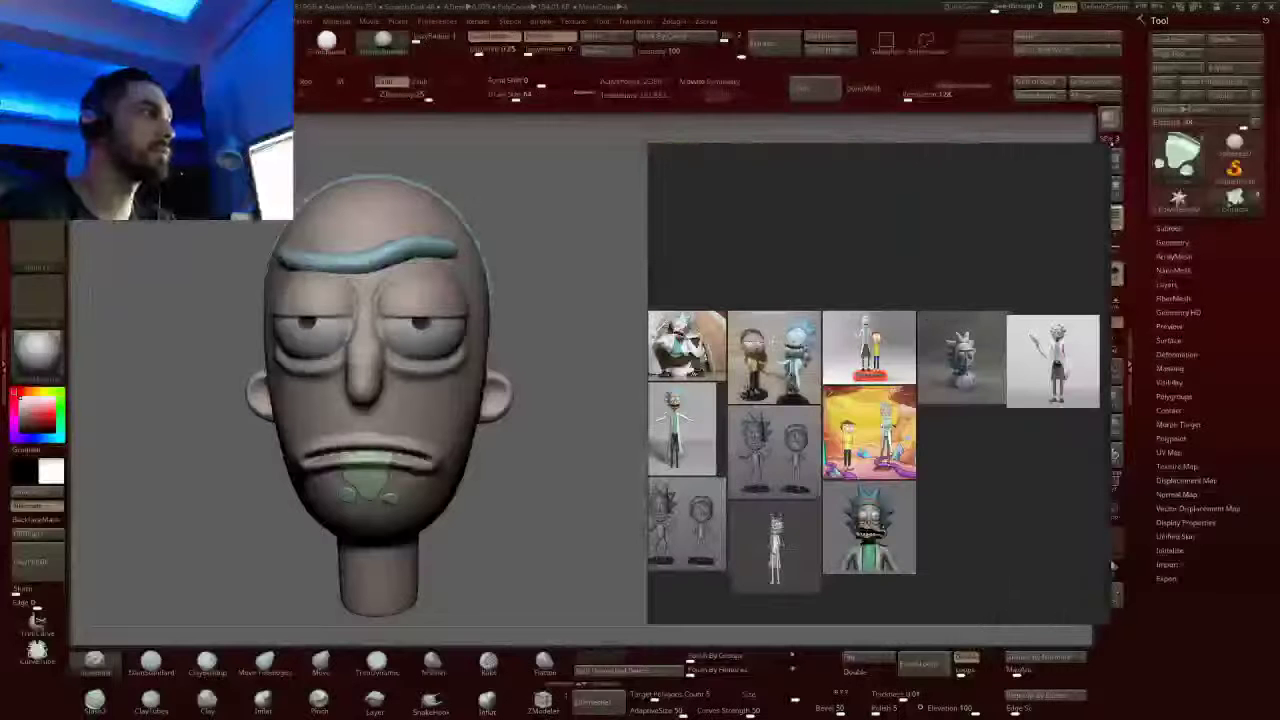
pyautogui.scroll(6, 805, 334)
pyautogui.scroll(-12, 826, 348)
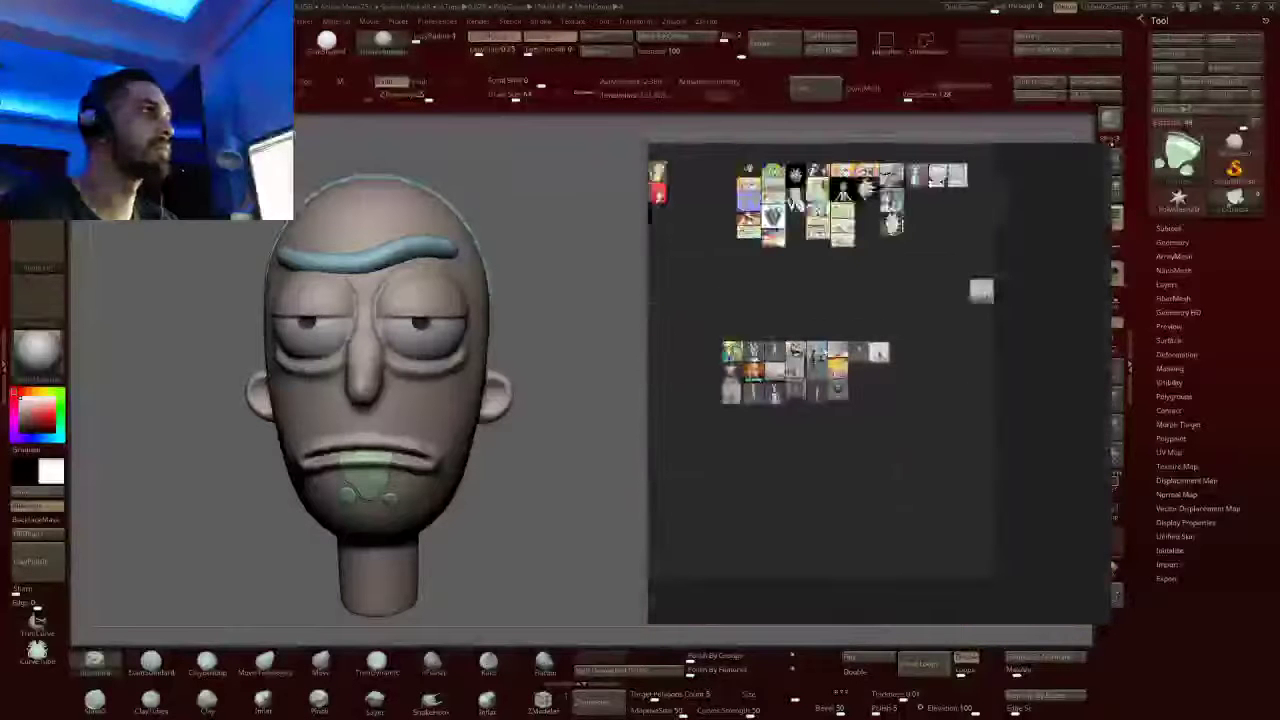
pyautogui.moveTo(817, 358); pyautogui.dragTo(960, 291)
# Add the grey Rick bust and a small crop of the white-background Rick figure to the separate reference group
pyautogui.scroll(7, 850, 349)
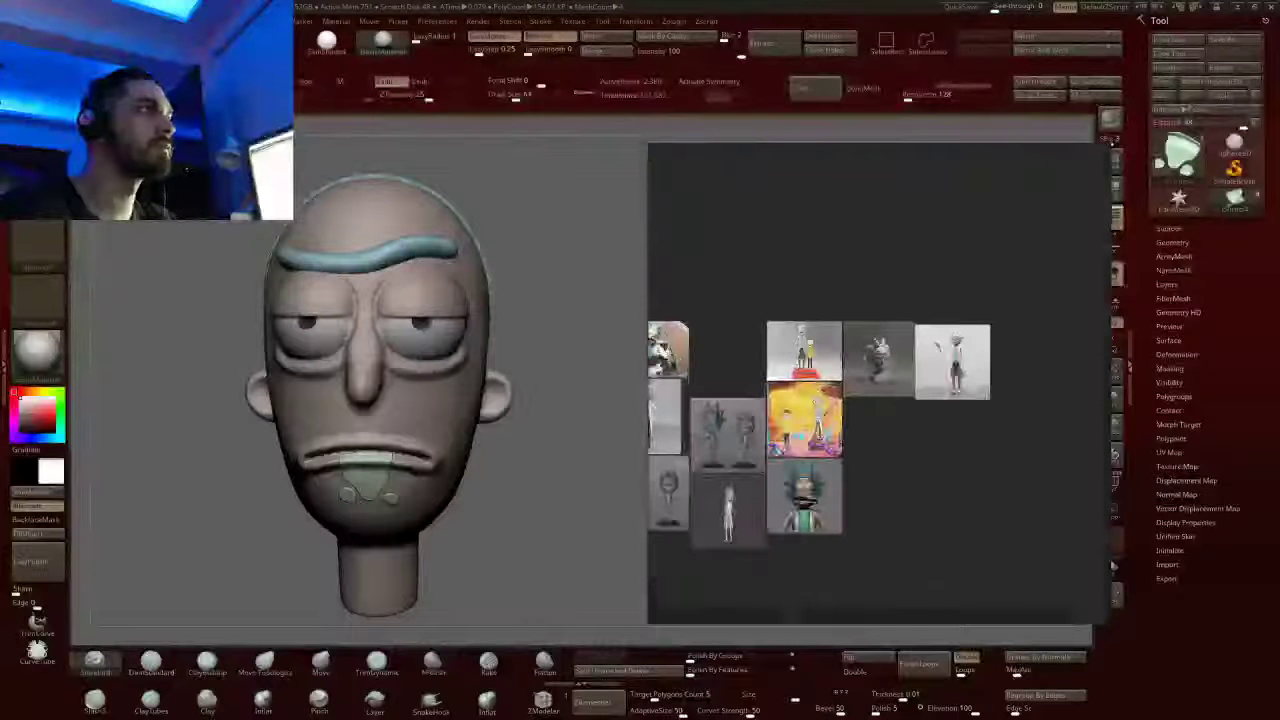
pyautogui.scroll(6, 882, 349)
pyautogui.scroll(-10, 882, 349)
pyautogui.moveTo(882, 354); pyautogui.dragTo(1037, 290)
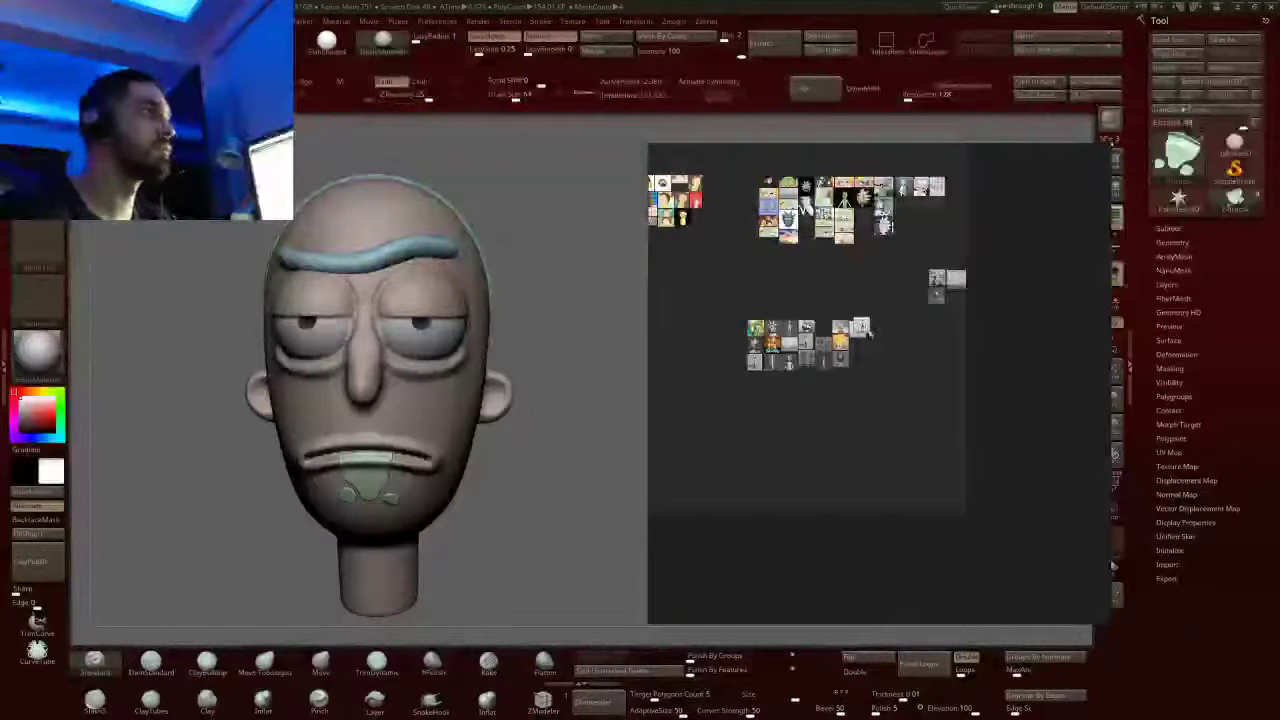
pyautogui.moveTo(862, 328); pyautogui.dragTo(962, 300)
pyautogui.scroll(6, 959, 298)
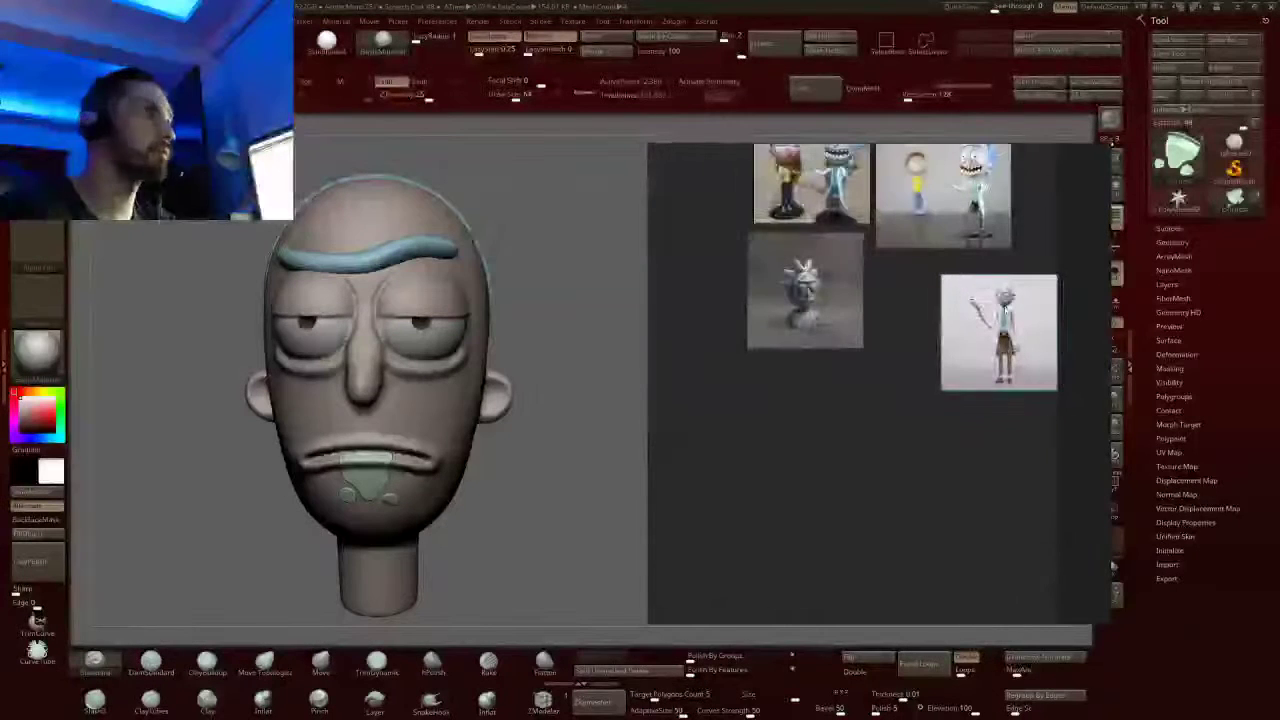
pyautogui.moveTo(986, 283); pyautogui.dragTo(900, 268)
pyautogui.scroll(-10, 817, 343)
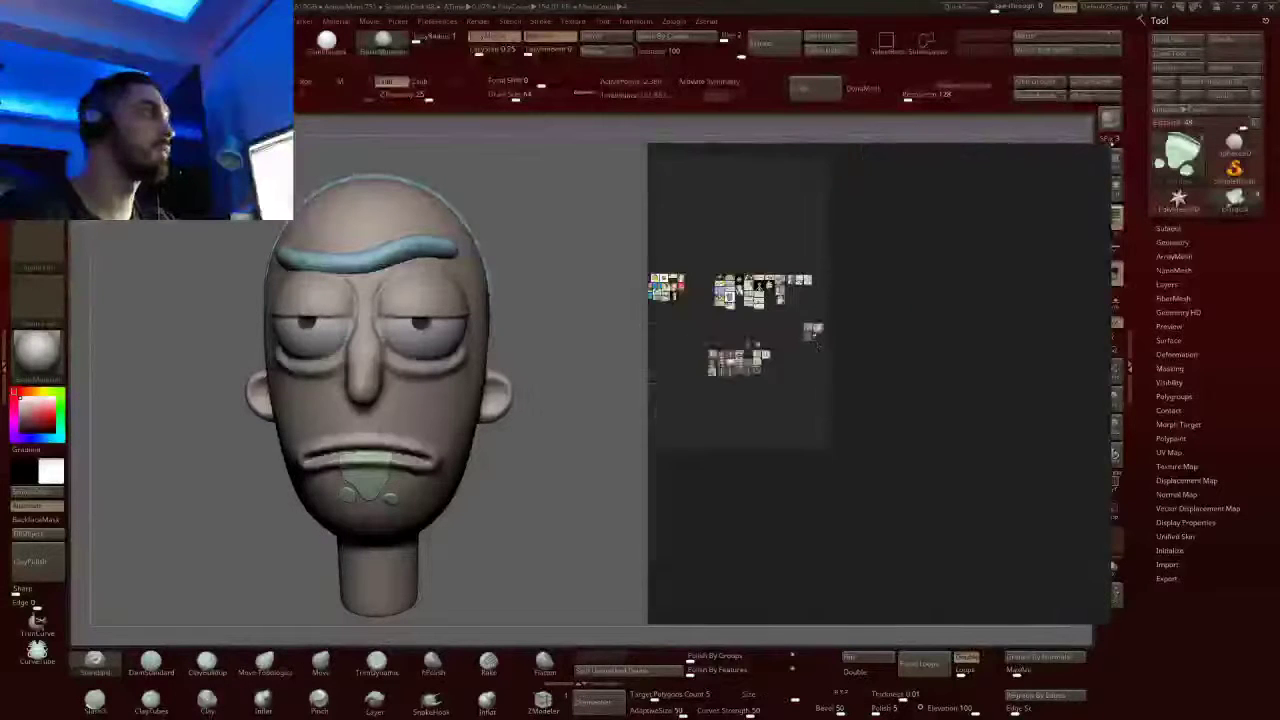
# Move the grey Rick bust render and the two grey standing Rick renders from the figure group to beside the separate group
pyautogui.moveTo(720, 361); pyautogui.dragTo(869, 342, button='middle')
pyautogui.scroll(10, 869, 342)
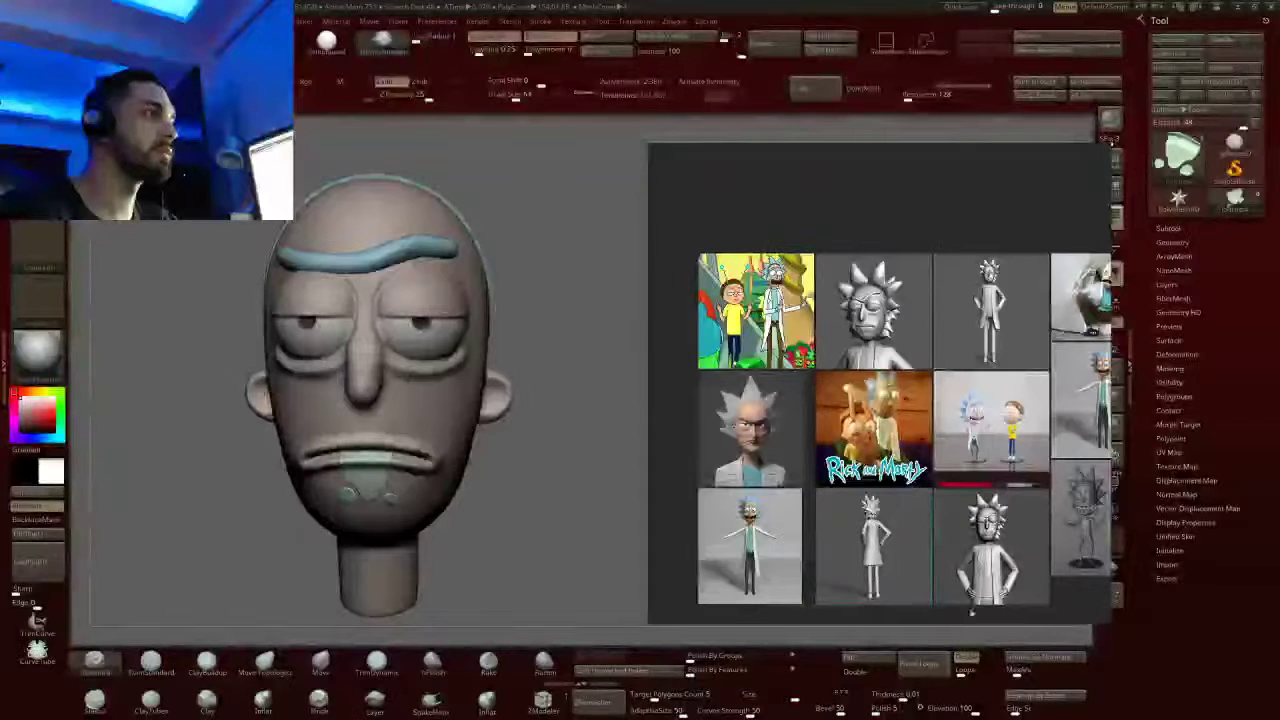
pyautogui.moveTo(955, 520); pyautogui.dragTo(906, 472, button='middle')
pyautogui.scroll(-7, 905, 472)
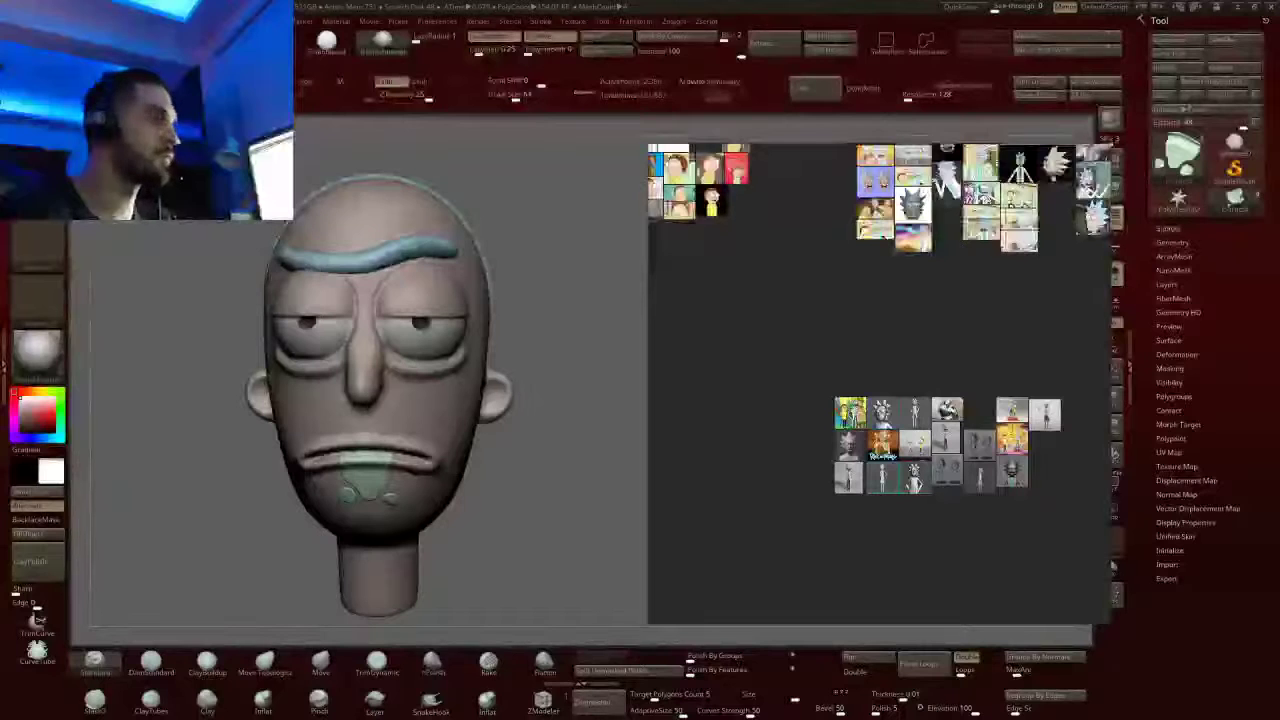
pyautogui.scroll(5, 966, 452)
pyautogui.scroll(-5, 966, 446)
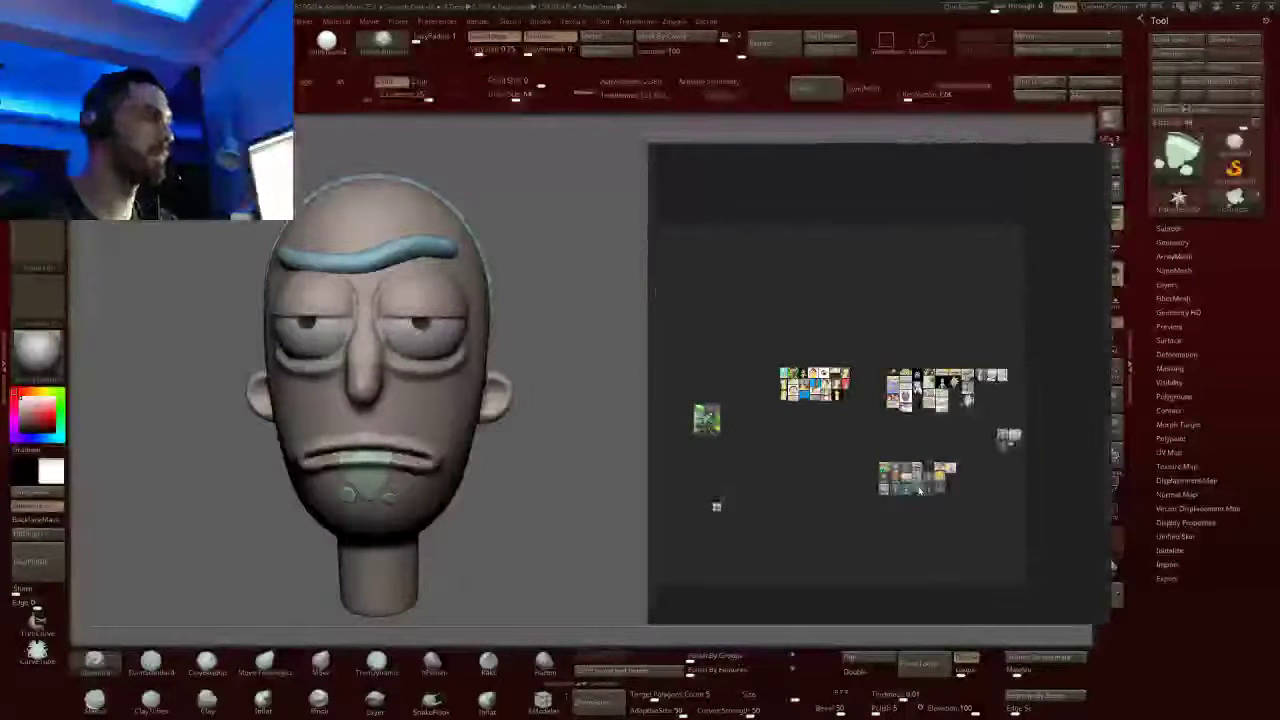
pyautogui.moveTo(919, 491); pyautogui.dragTo(1046, 462)
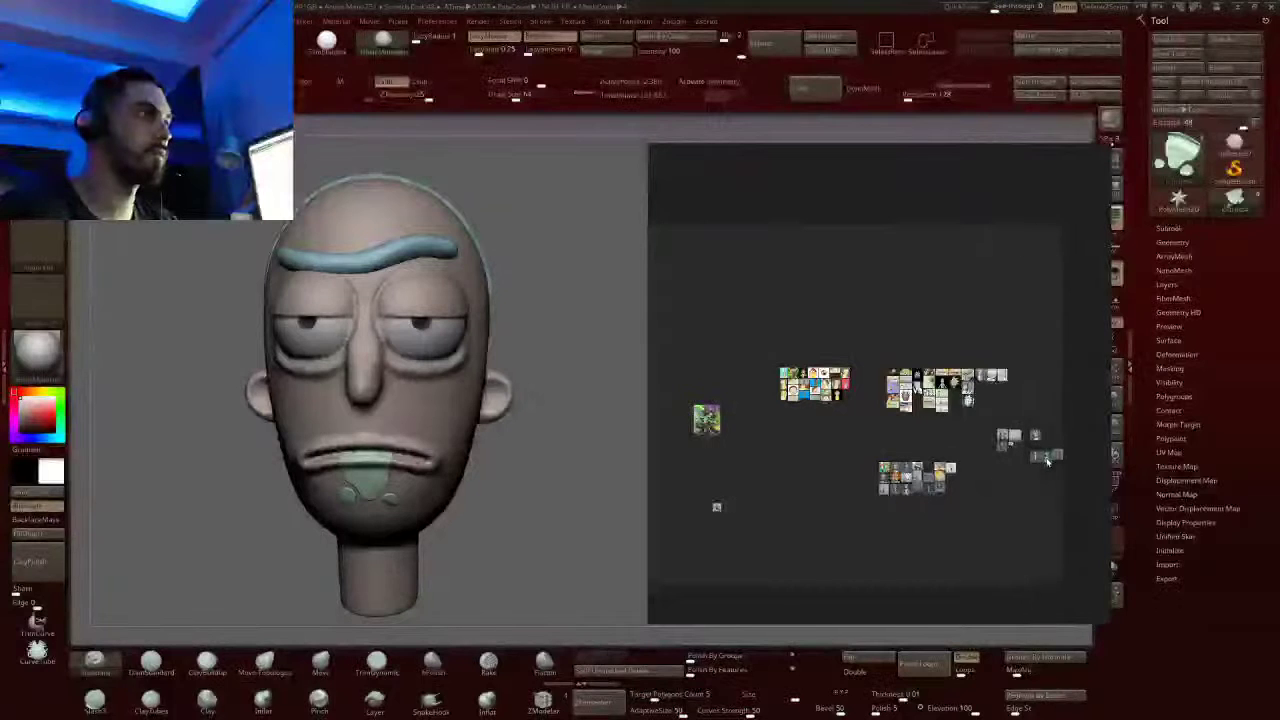
# Arrange the grey Rick renders and the grey Rick and Morty figure pair compactly in the separate reference group
pyautogui.scroll(5, 1031, 453)
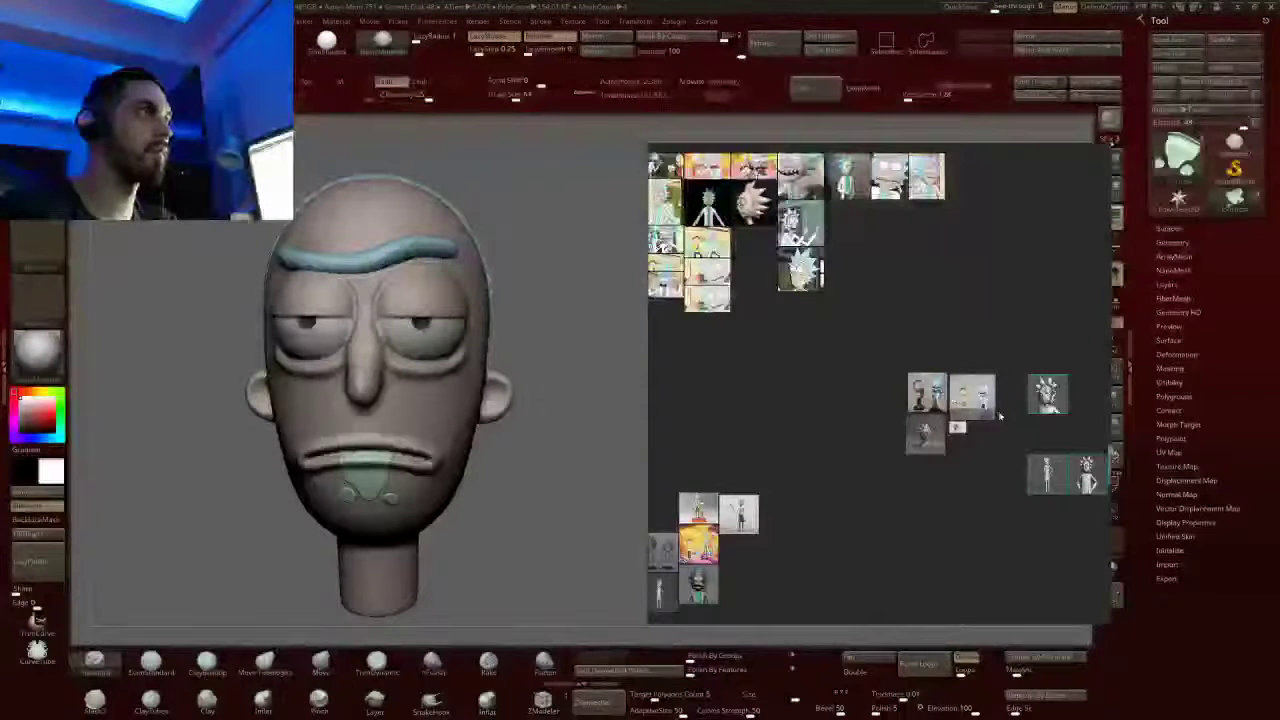
pyautogui.moveTo(999, 416); pyautogui.dragTo(869, 404, button='middle')
pyautogui.moveTo(913, 373); pyautogui.dragTo(881, 371)
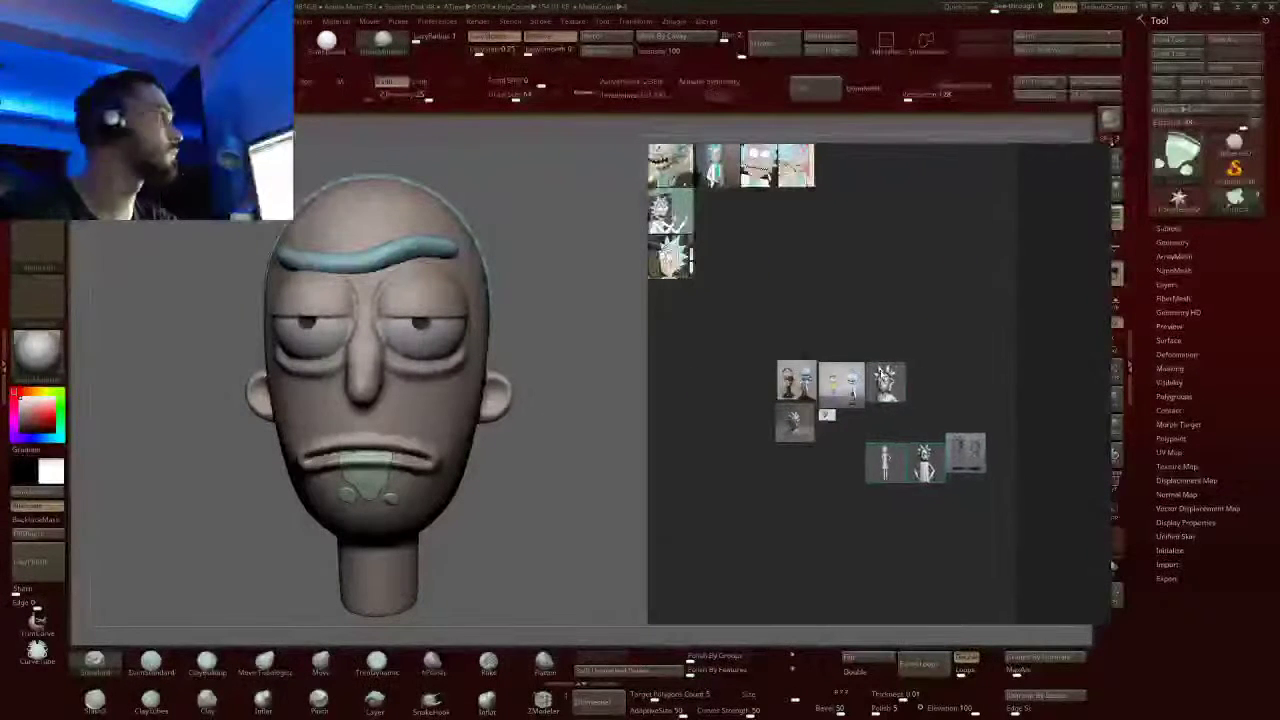
pyautogui.moveTo(890, 462); pyautogui.dragTo(864, 428)
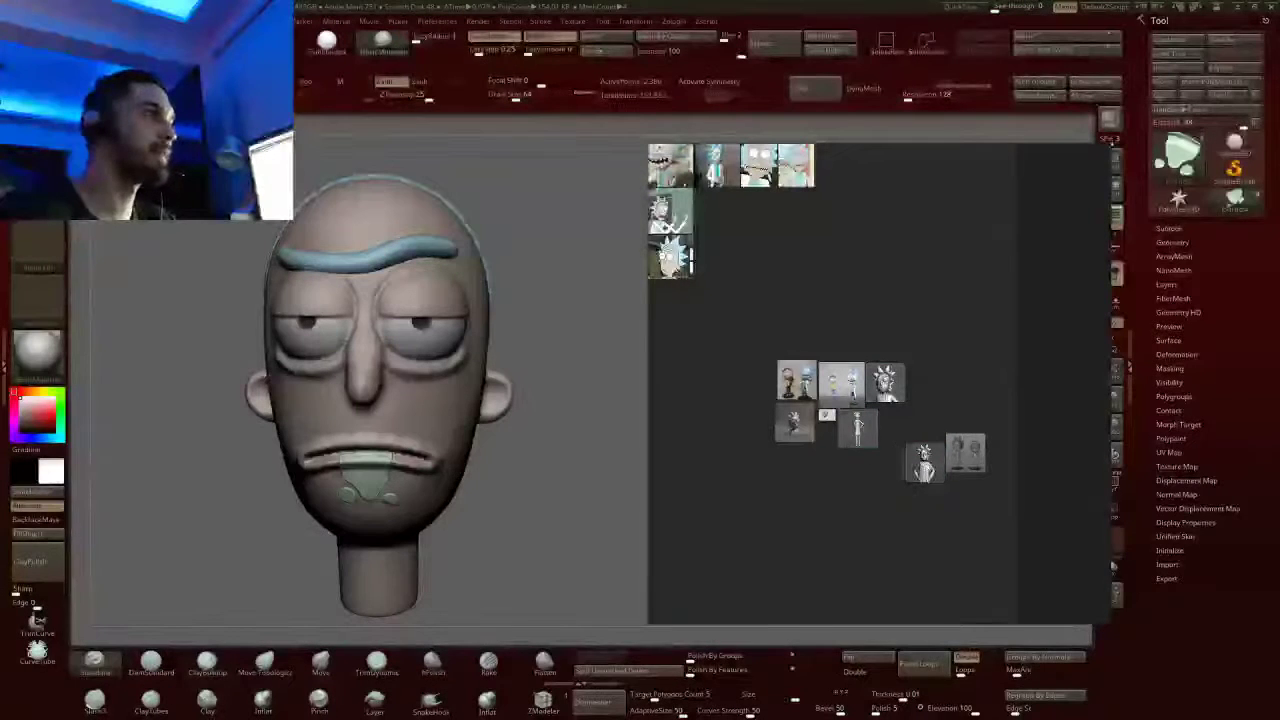
pyautogui.moveTo(923, 462); pyautogui.dragTo(897, 425)
pyautogui.moveTo(966, 452); pyautogui.dragTo(922, 375)
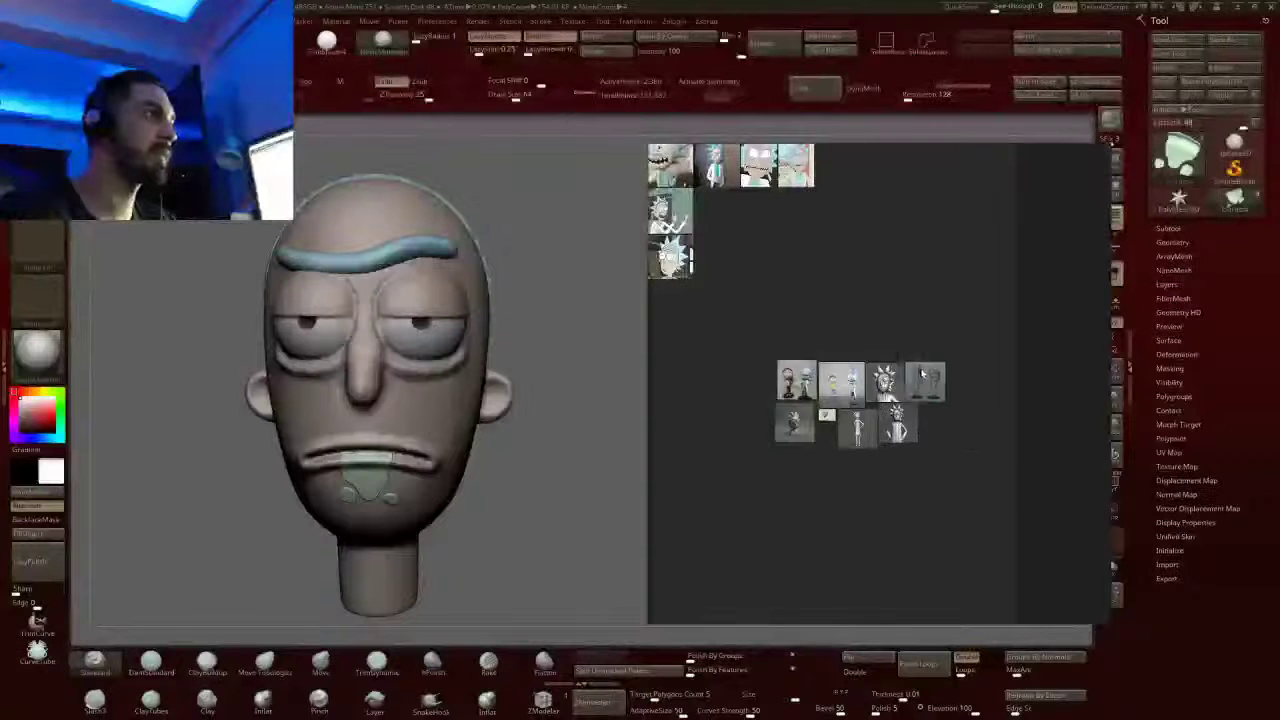
pyautogui.scroll(8, 918, 376)
pyautogui.scroll(-2, 916, 380)
pyautogui.moveTo(897, 402); pyautogui.dragTo(978, 330, button='middle')
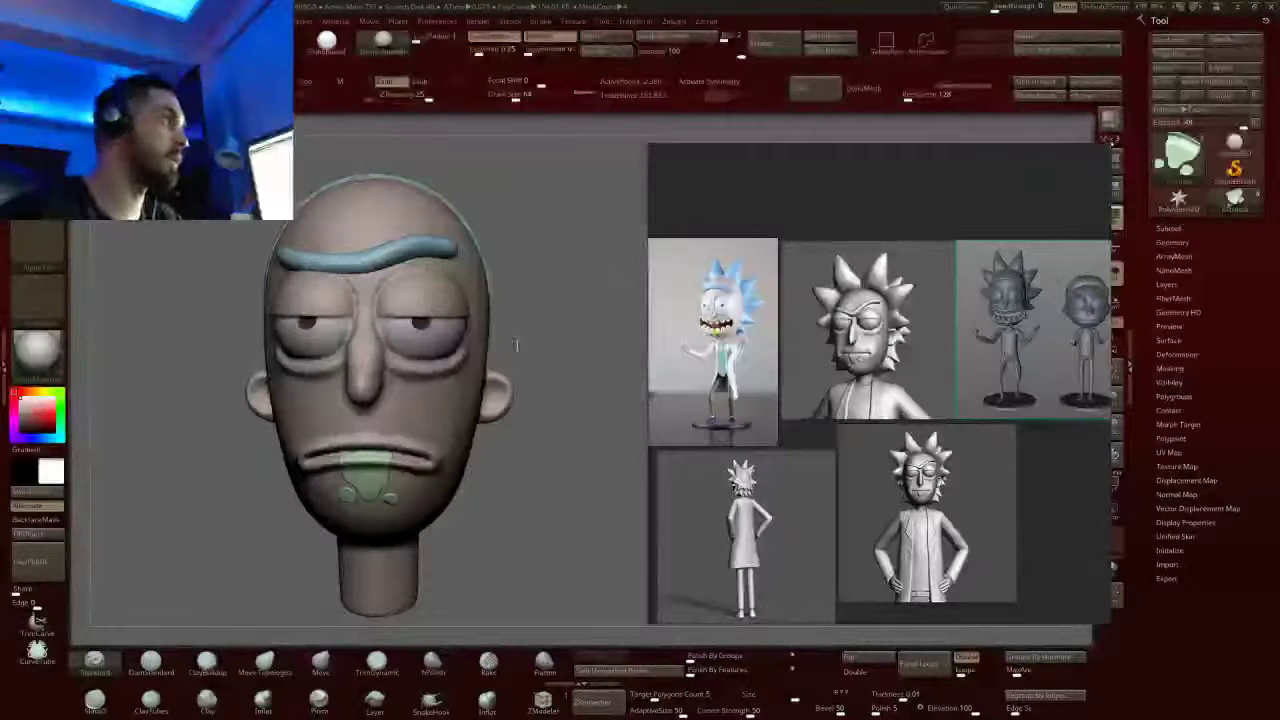
# Turn the head model to a three-quarter view and examine the Rick and Morty battle illustration up close
pyautogui.moveTo(516, 343); pyautogui.dragTo(640, 334)
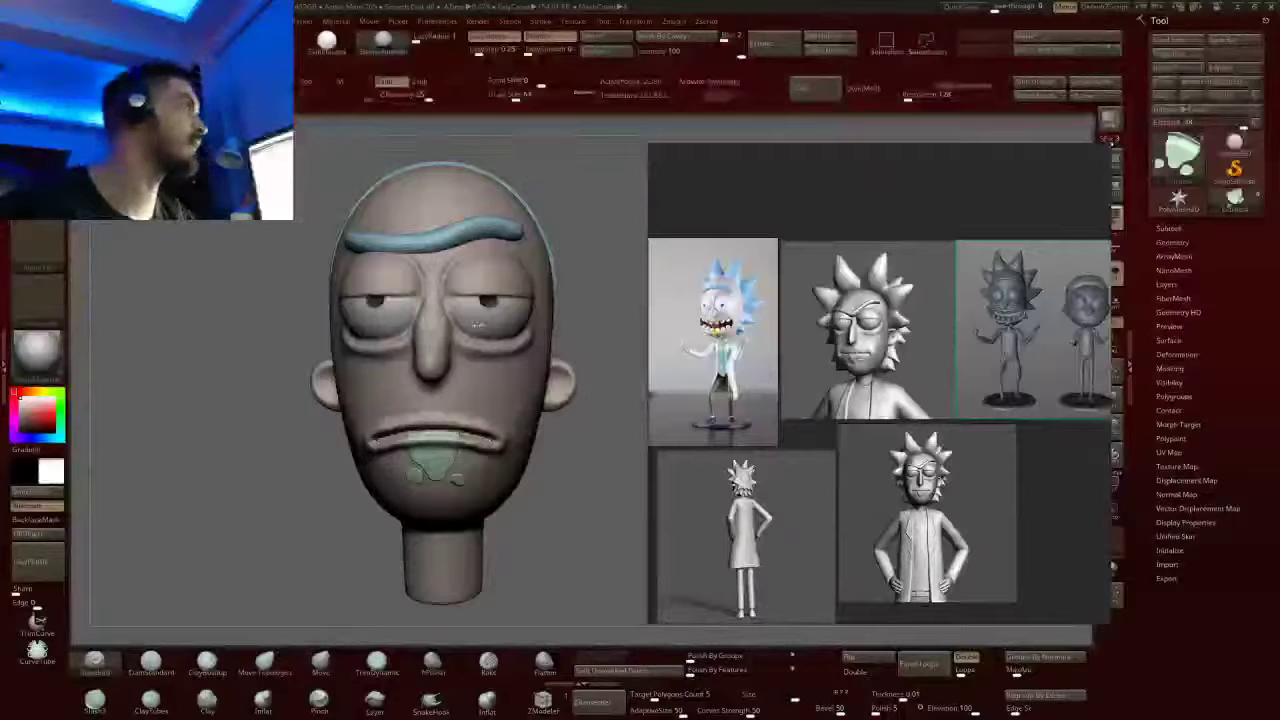
pyautogui.moveTo(590, 330); pyautogui.dragTo(461, 324)
pyautogui.moveTo(461, 324); pyautogui.dragTo(372, 350, button='right')
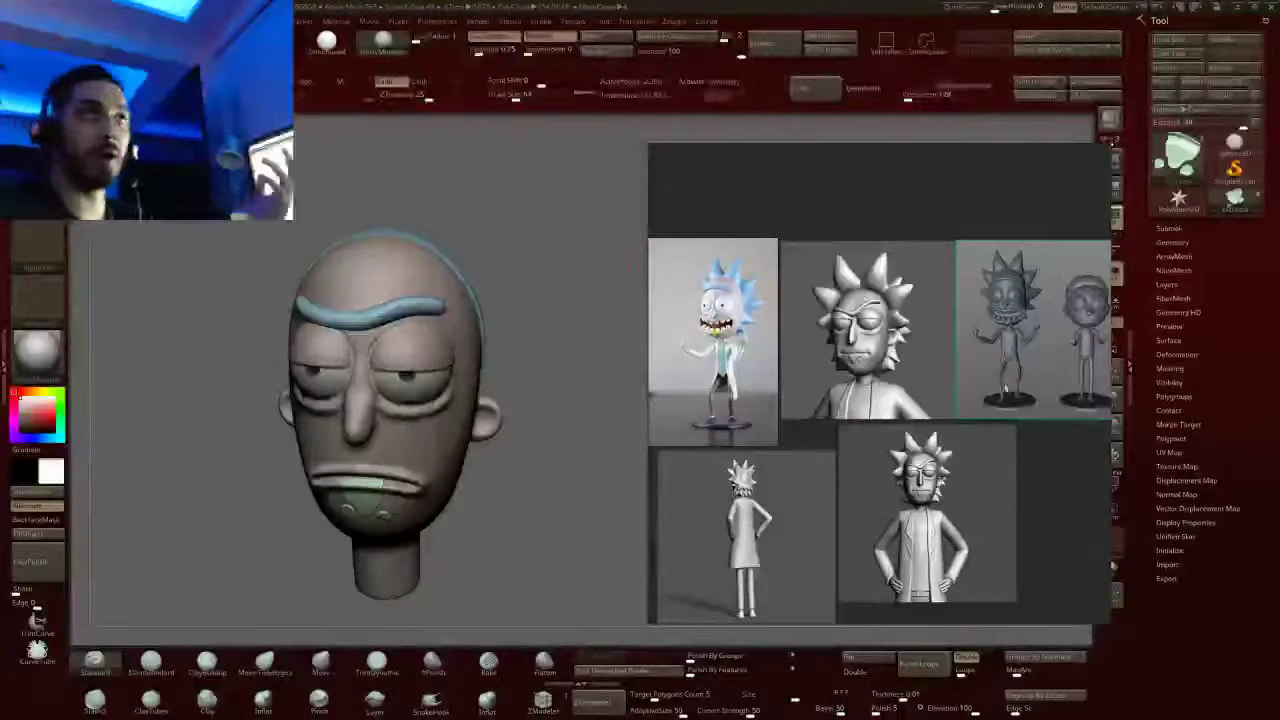
pyautogui.scroll(-5, 1005, 388)
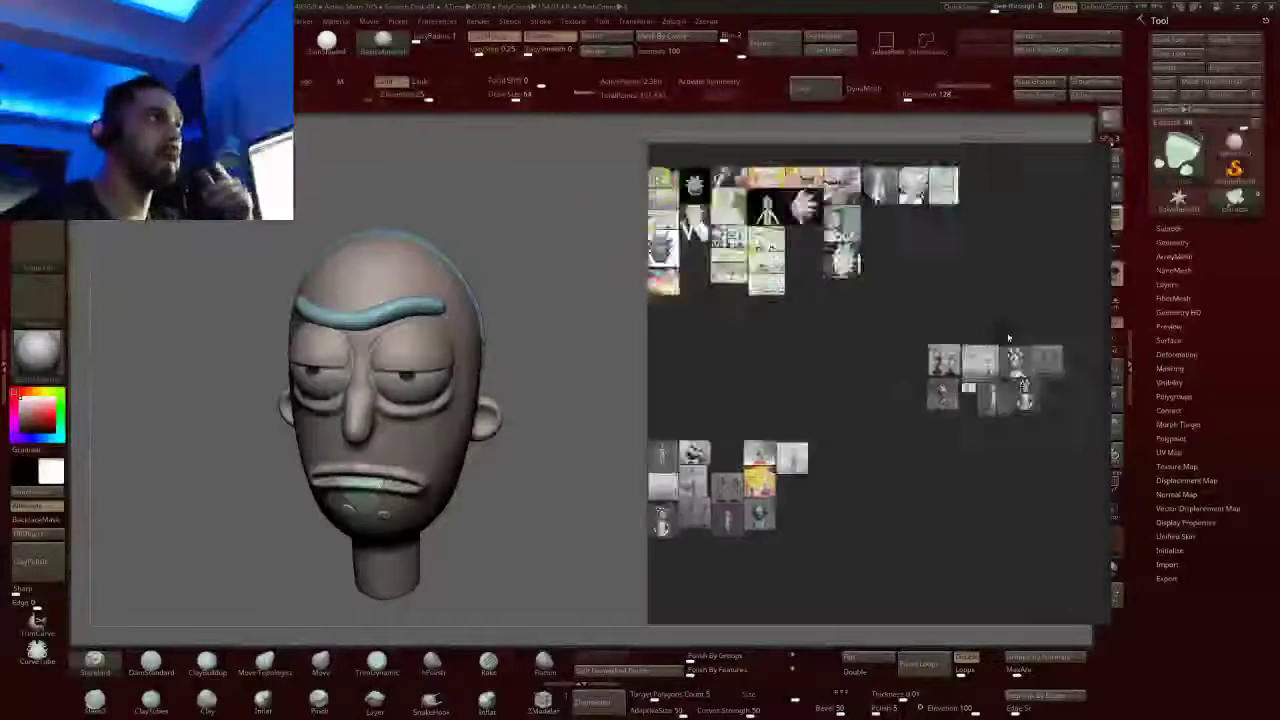
pyautogui.scroll(-5, 851, 357)
pyautogui.scroll(4, 850, 358)
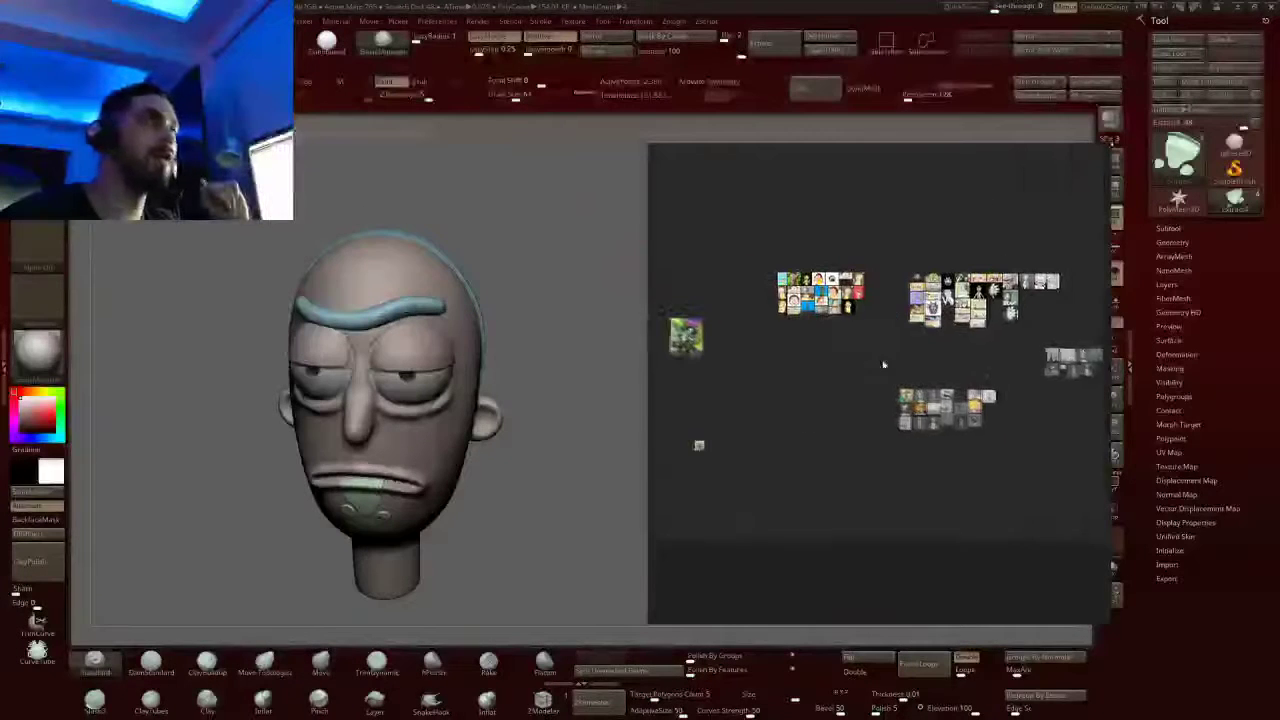
pyautogui.scroll(3, 688, 345)
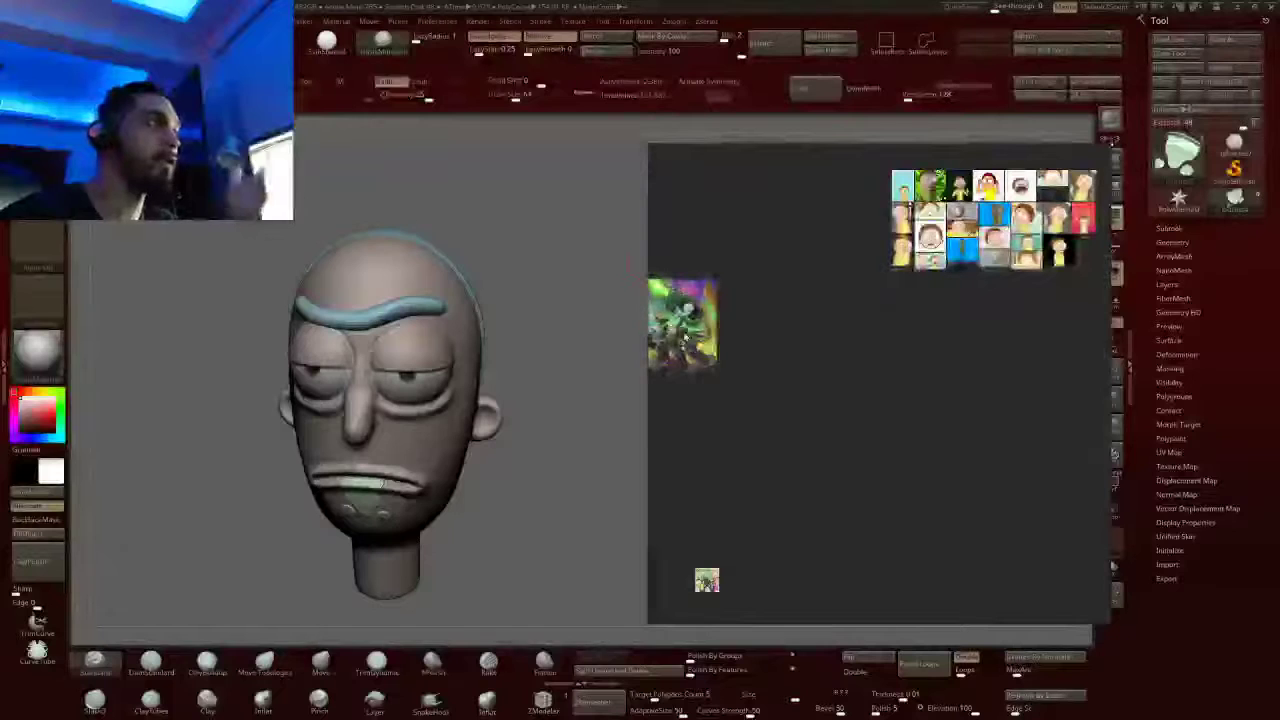
pyautogui.scroll(4, 690, 345)
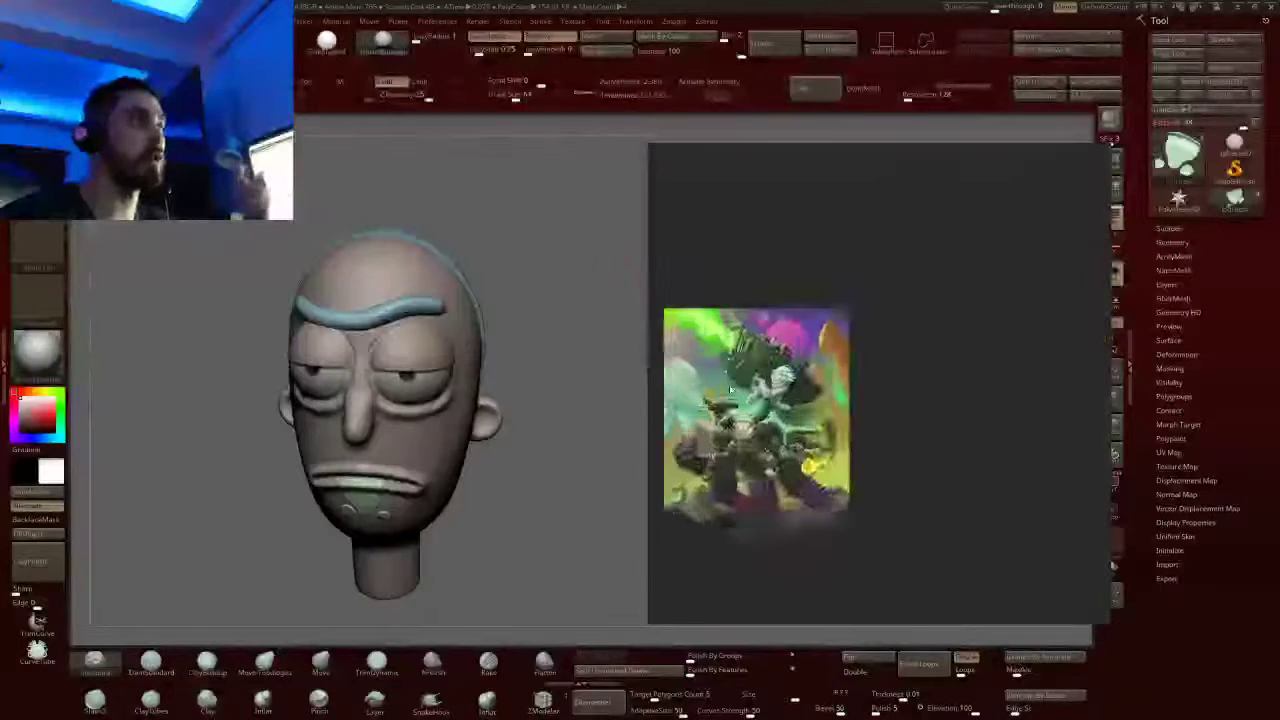
pyautogui.scroll(4, 731, 390)
pyautogui.scroll(-2, 700, 360)
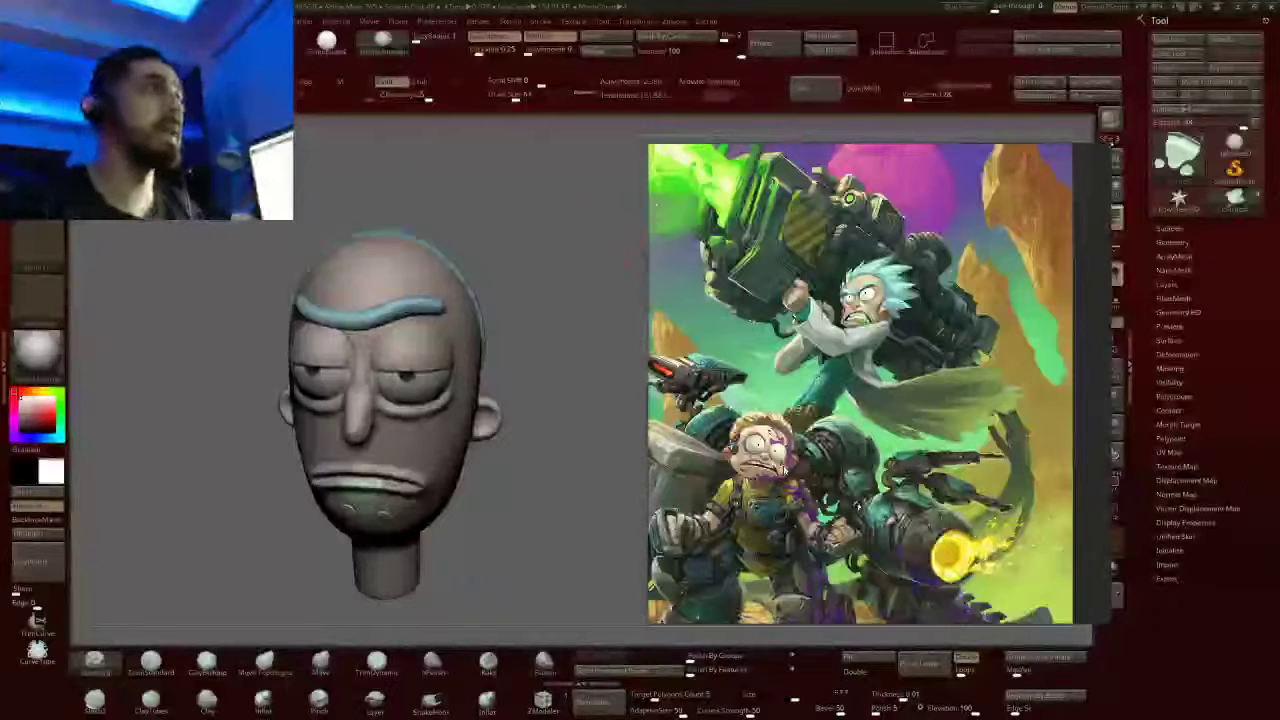
# Bring the whole battle illustration into view and shrink the reference window slightly so it clears the viewport controls
pyautogui.scroll(-3, 768, 420)
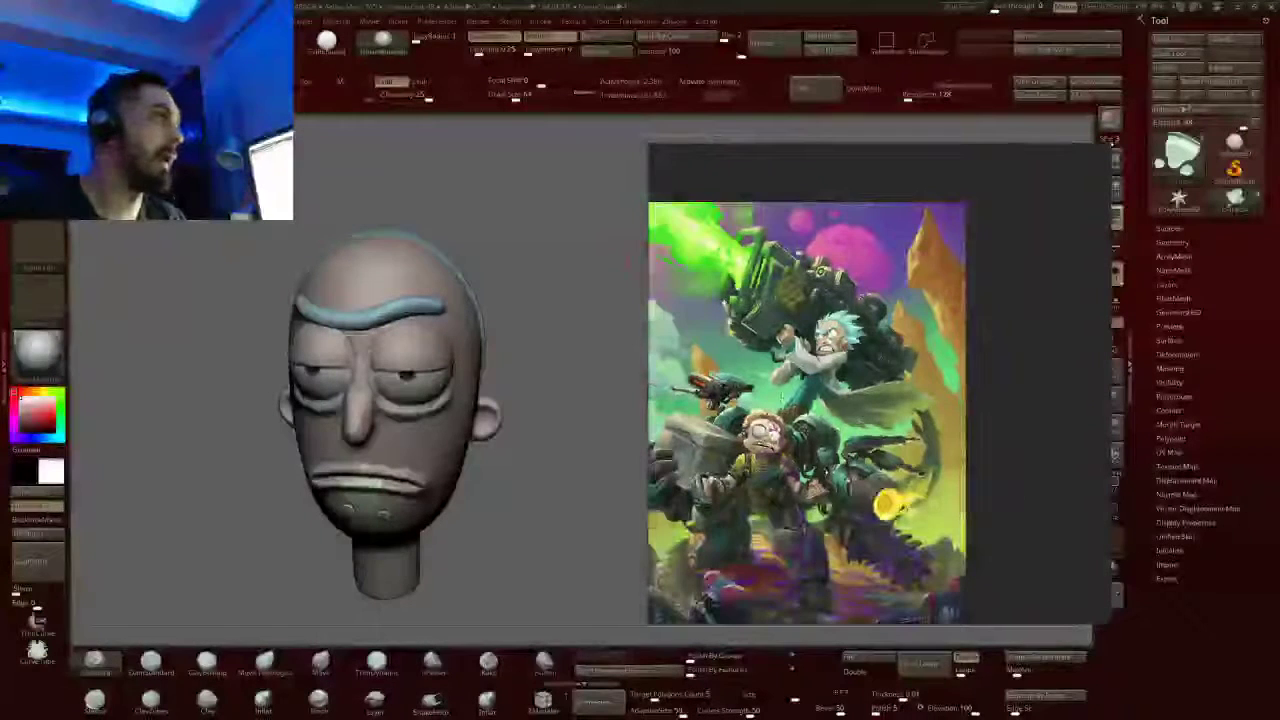
pyautogui.scroll(-3, 788, 423)
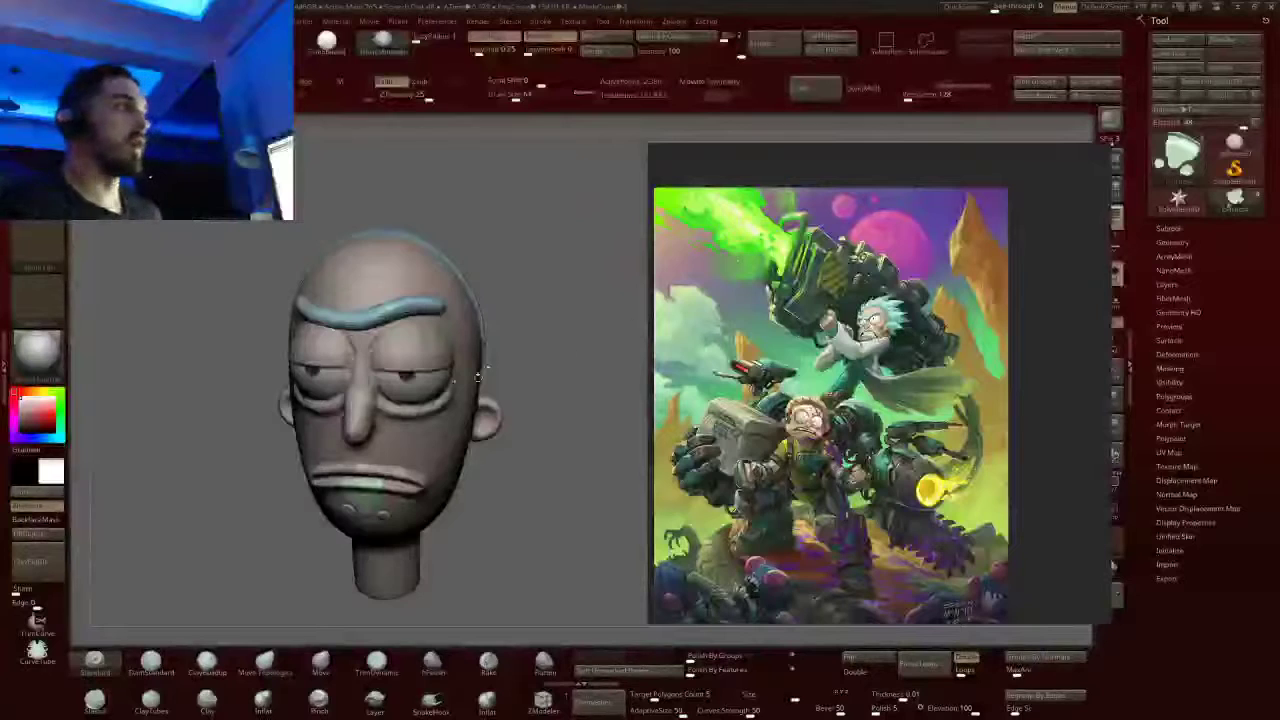
pyautogui.moveTo(478, 377); pyautogui.dragTo(500, 286, button='right')
pyautogui.moveTo(436, 427); pyautogui.dragTo(474, 425, button='right')
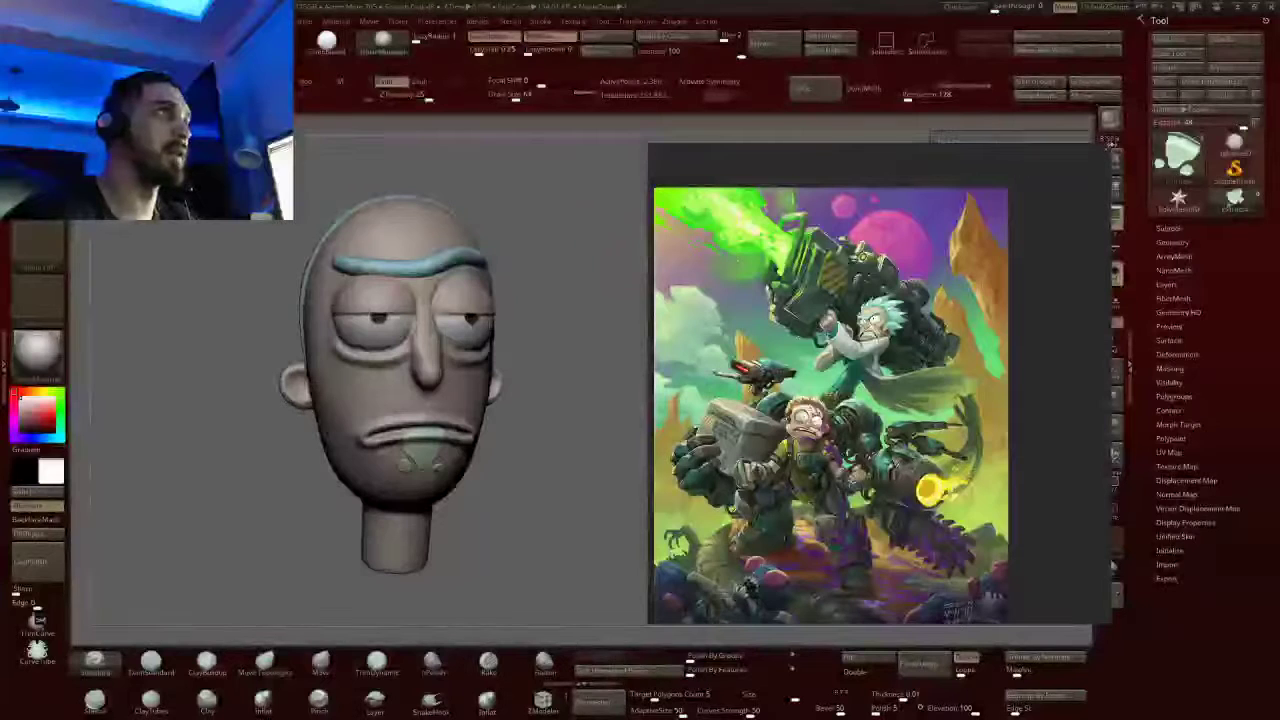
pyautogui.moveTo(1109, 148); pyautogui.dragTo(1085, 169)
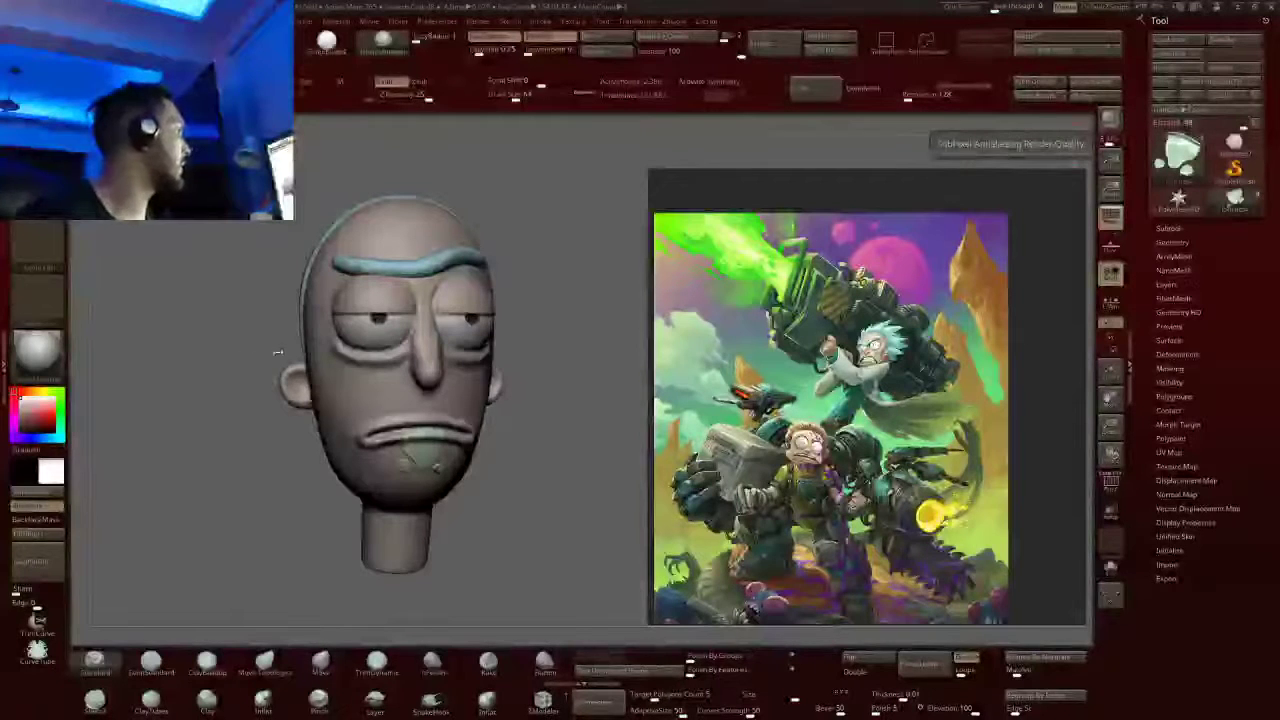
# Show the subtool list, choose the Move brush, and make the blue eyebrow the active subtool
pyautogui.moveTo(284, 342); pyautogui.dragTo(214, 346)
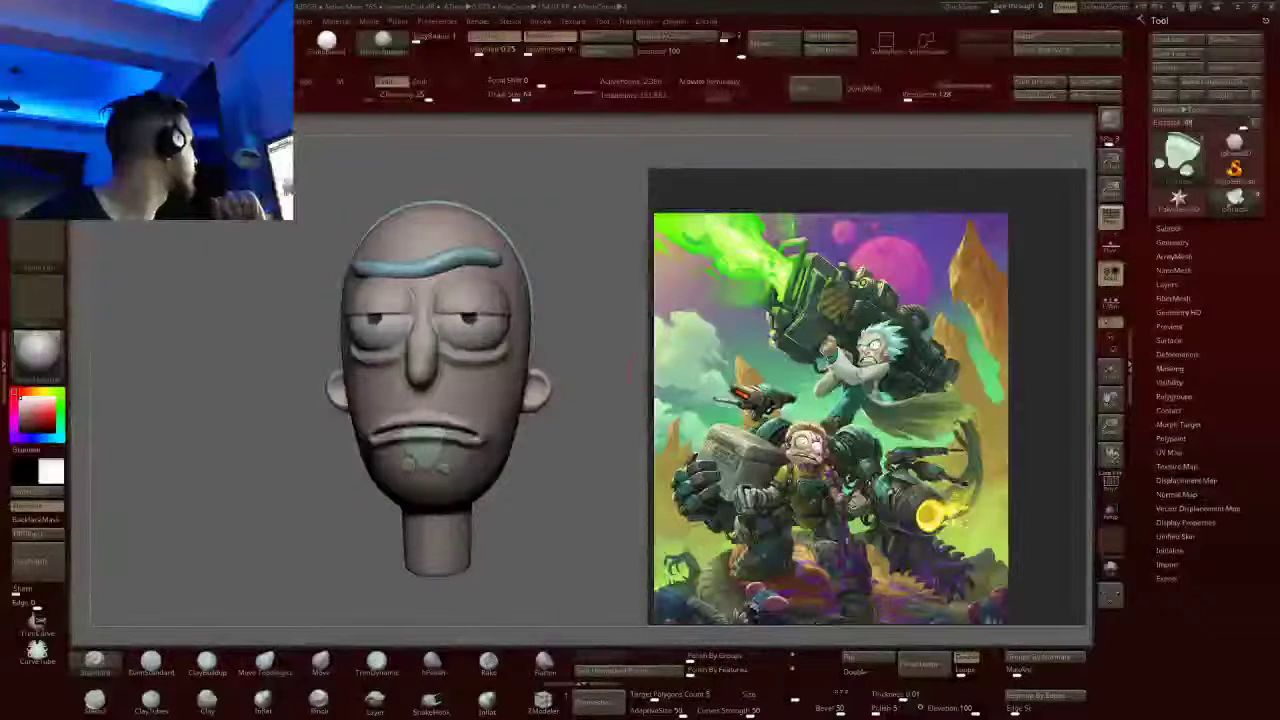
pyautogui.moveTo(372, 406); pyautogui.dragTo(398, 396, button='right')
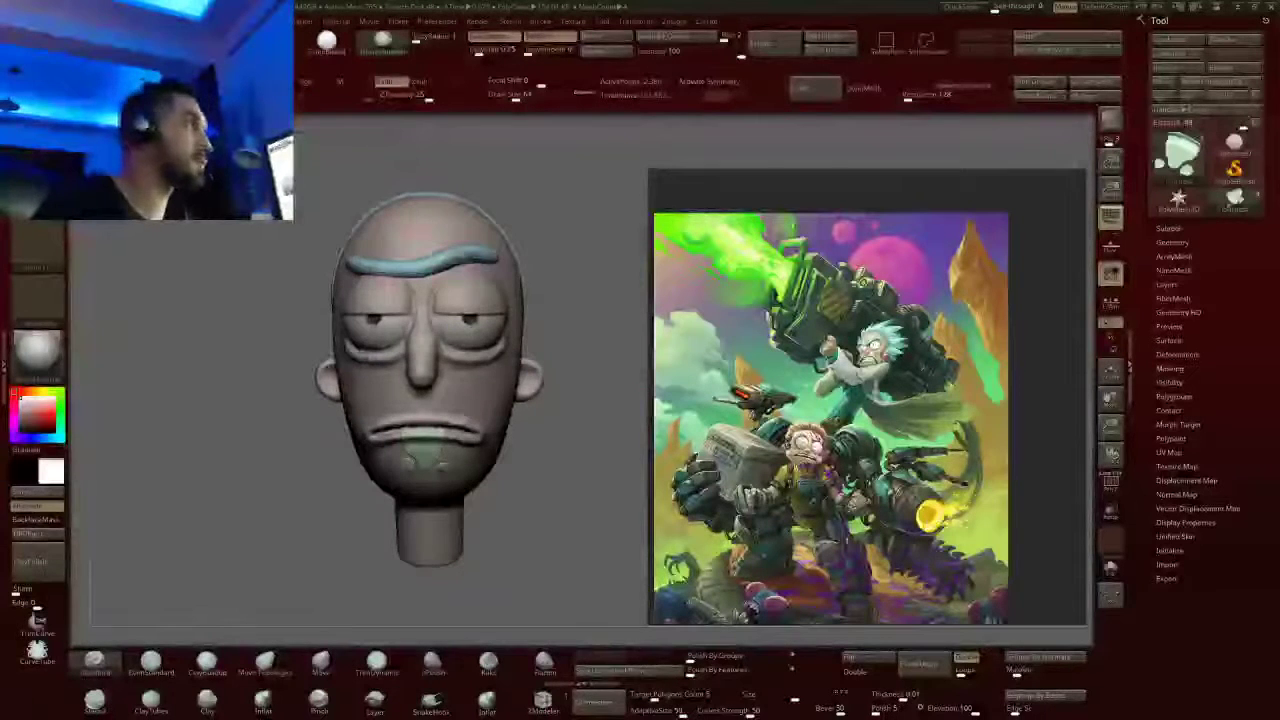
pyautogui.moveTo(540, 400); pyautogui.dragTo(510, 420, button='right')
pyautogui.moveTo(450, 380); pyautogui.dragTo(475, 325)
pyautogui.click(1168, 228)
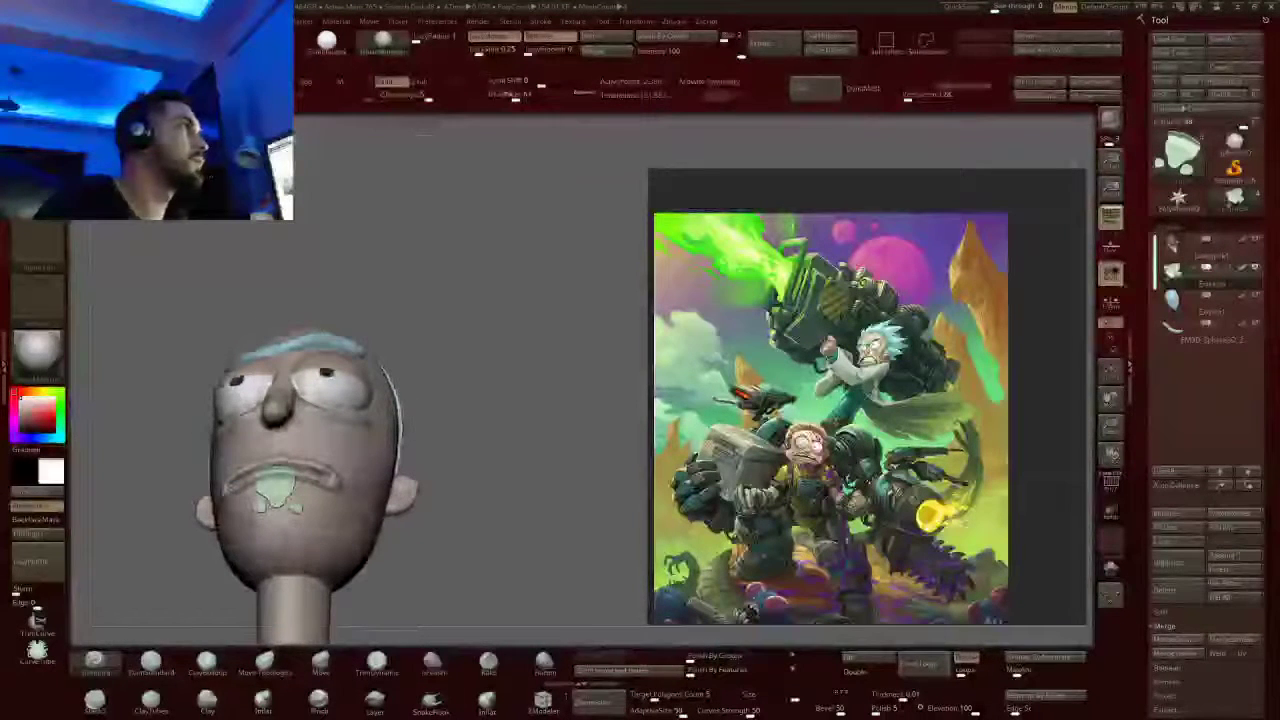
pyautogui.moveTo(515, 96); pyautogui.dragTo(523, 96)
pyautogui.click(320, 662)
pyautogui.moveTo(470, 400); pyautogui.dragTo(455, 355)
pyautogui.keyDown('alt'); pyautogui.click(330, 385); pyautogui.keyUp('alt')
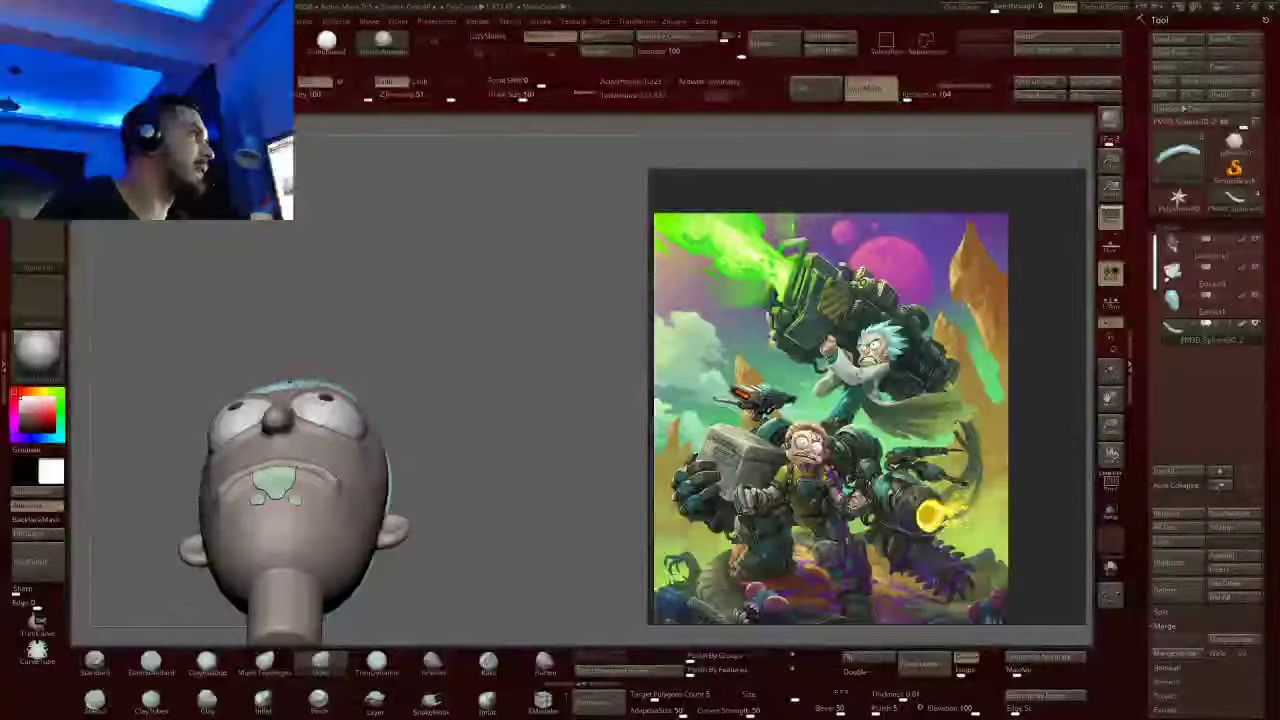
# Inspect the head from several angles, finishing in a close front view, and compare it with Rick's face in the battle illustration
pyautogui.moveTo(290, 381); pyautogui.dragTo(206, 371, button='right')
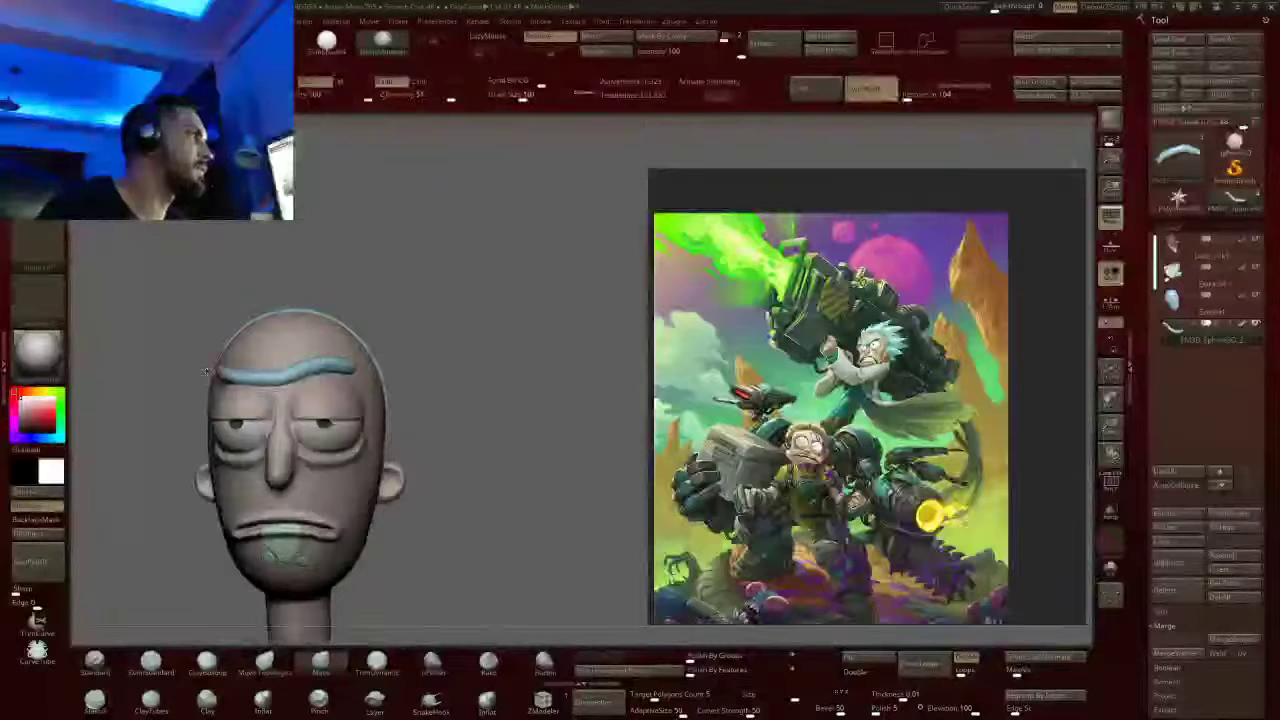
pyautogui.moveTo(206, 371); pyautogui.dragTo(298, 552)
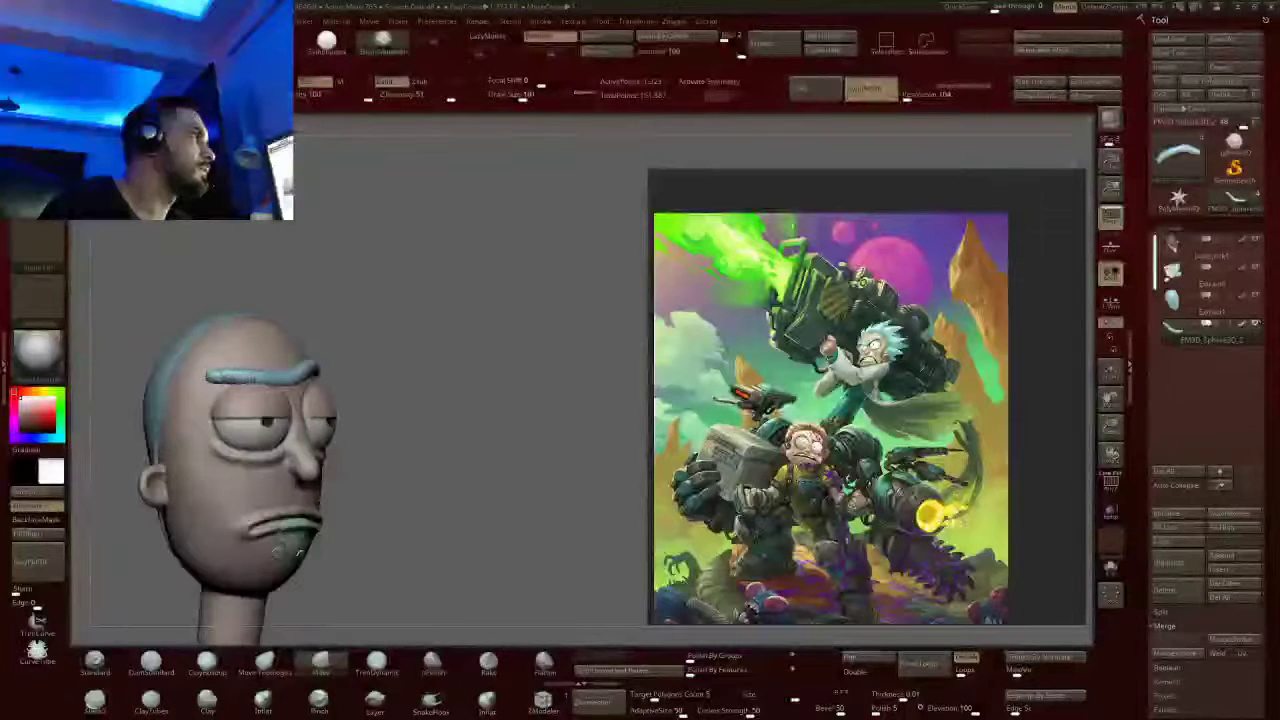
pyautogui.moveTo(298, 552)
pyautogui.mouseDown(button='right')
pyautogui.moveTo(283, 555)
pyautogui.moveTo(326, 488)
pyautogui.moveTo(440, 450)
pyautogui.mouseUp(button='right')
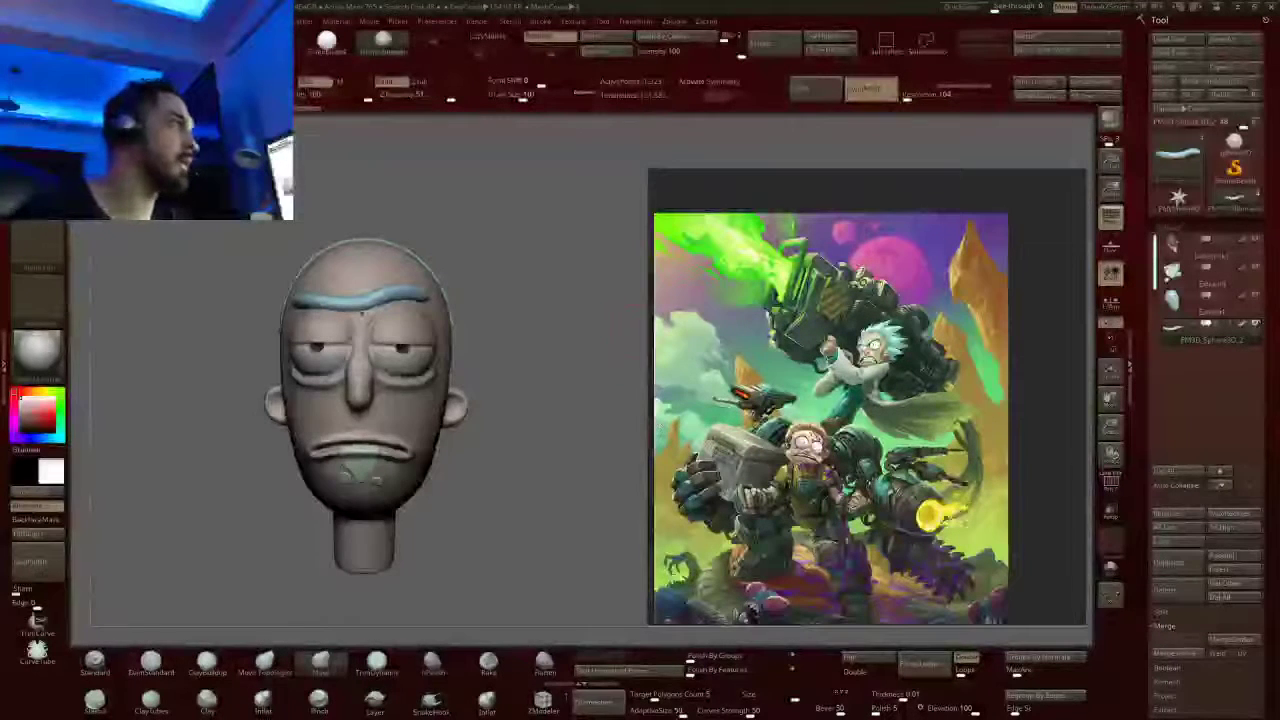
pyautogui.moveTo(400, 590); pyautogui.dragTo(530, 335, button='right')
pyautogui.moveTo(480, 320); pyautogui.dragTo(489, 295)
pyautogui.keyDown('ctrl'); pyautogui.moveTo(489, 296); pyautogui.dragTo(489, 340, button='right'); pyautogui.keyUp('ctrl')
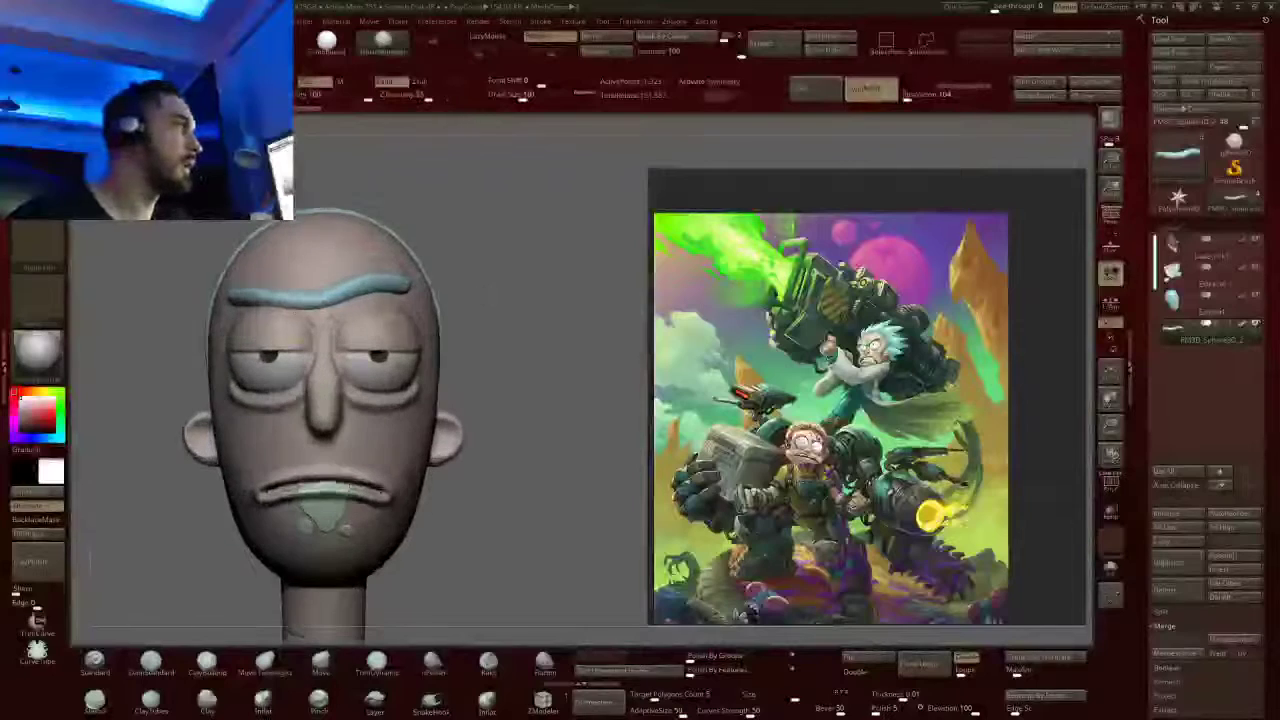
pyautogui.scroll(8, 876, 356)
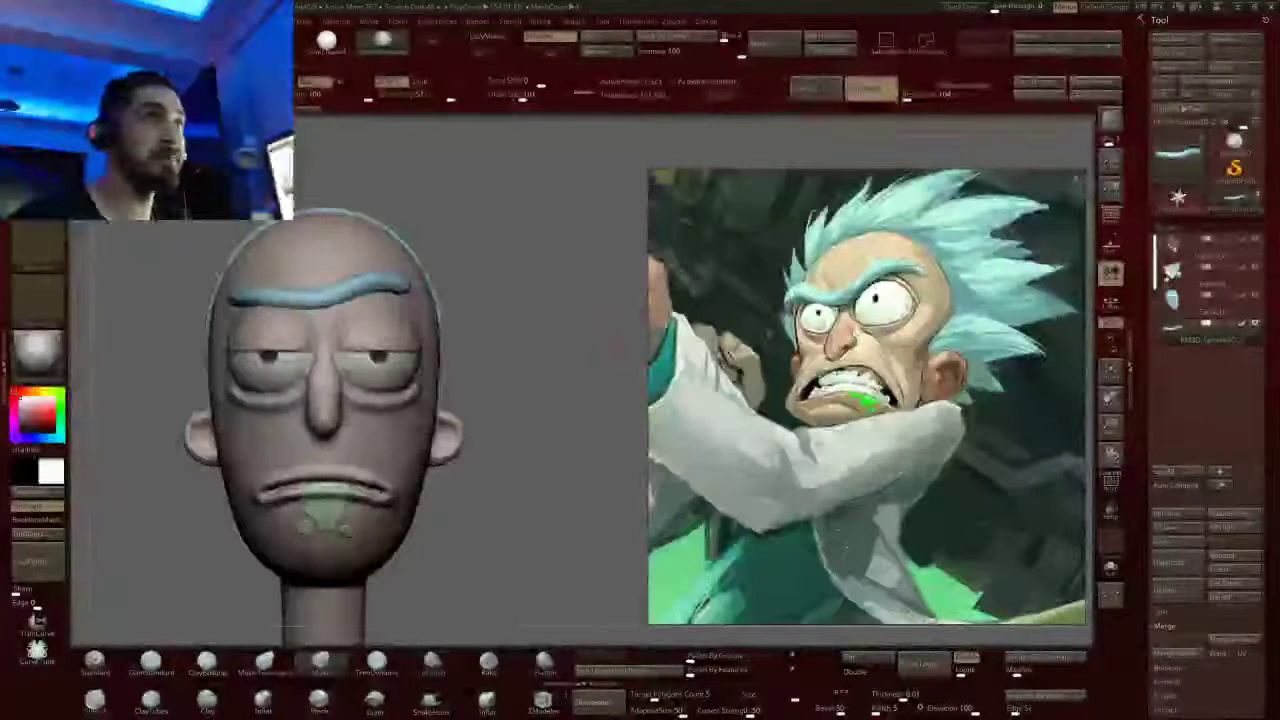
pyautogui.scroll(-8, 856, 331)
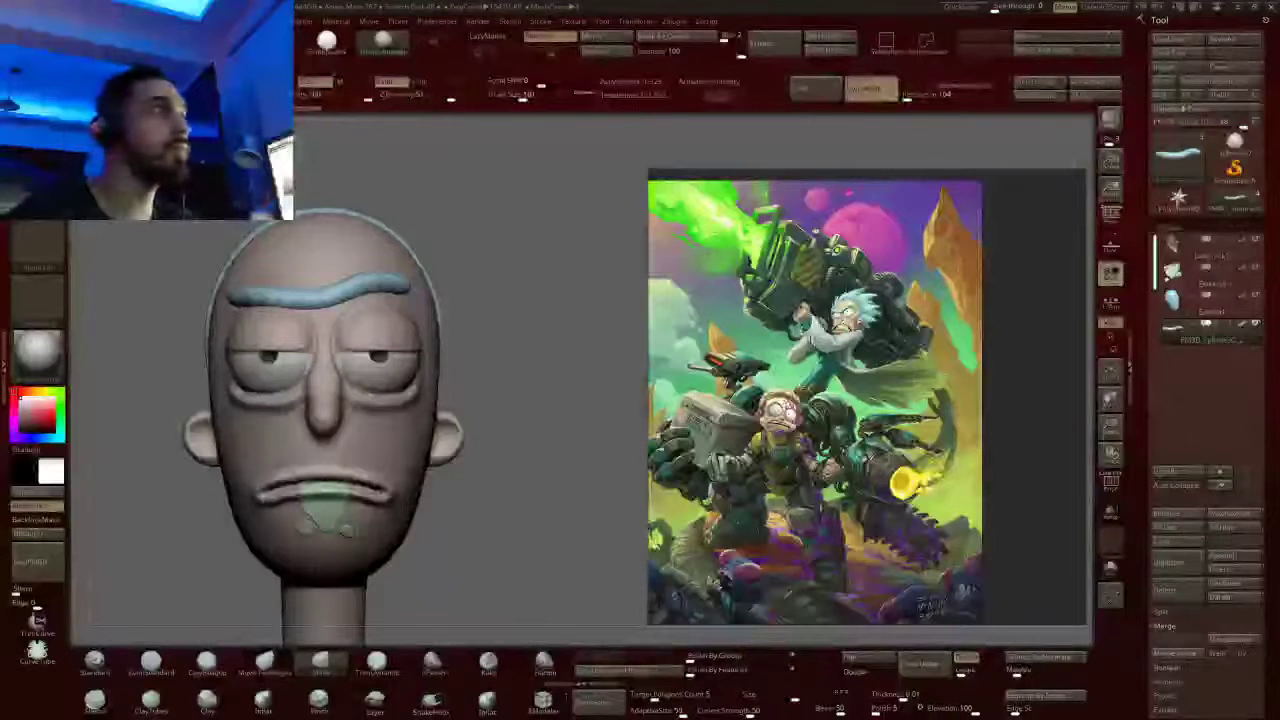
# Find the separate reference group and examine its coloured Rick and Morty figures and grey Rick renders
pyautogui.scroll(-10, 860, 318)
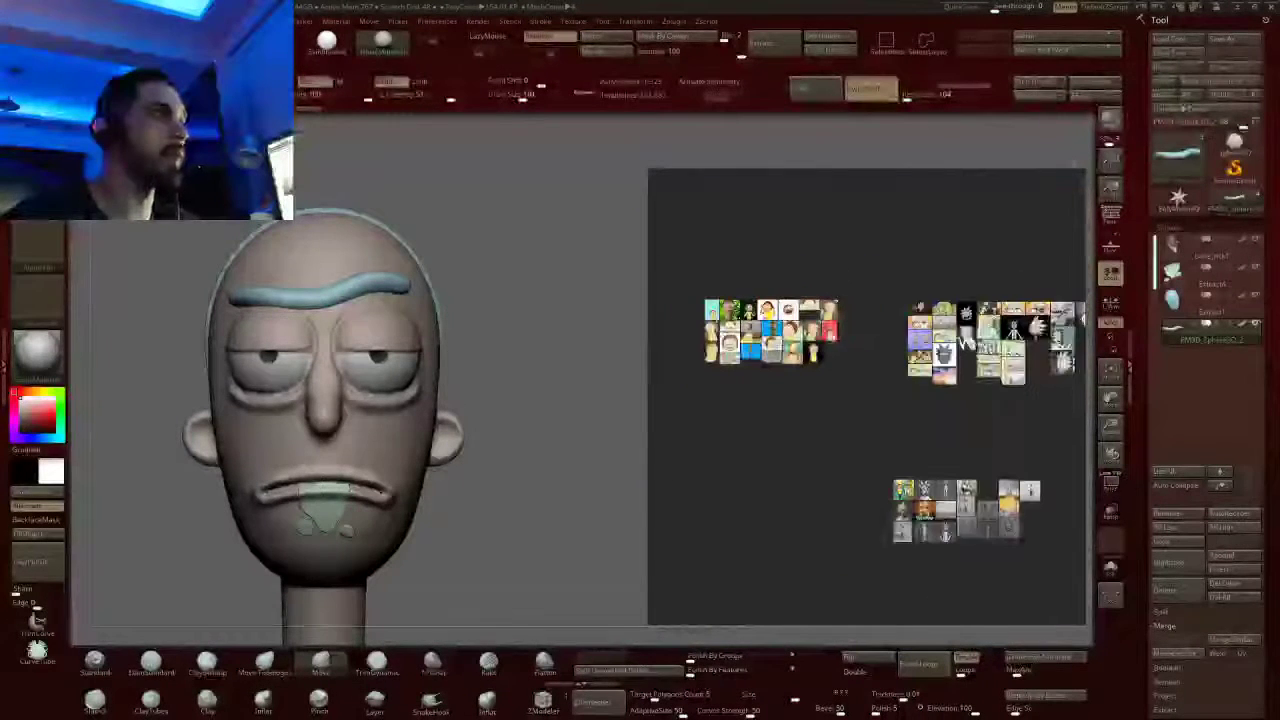
pyautogui.moveTo(966, 340); pyautogui.dragTo(733, 307, button='middle')
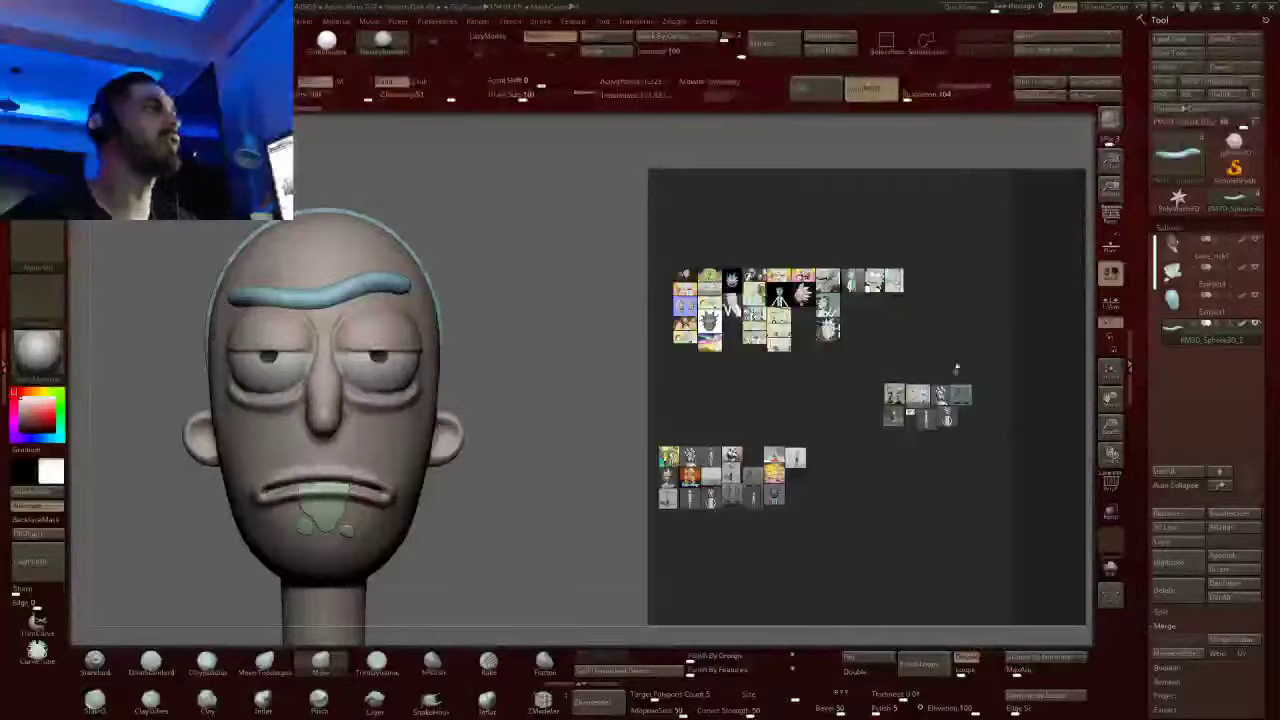
pyautogui.scroll(5, 940, 400)
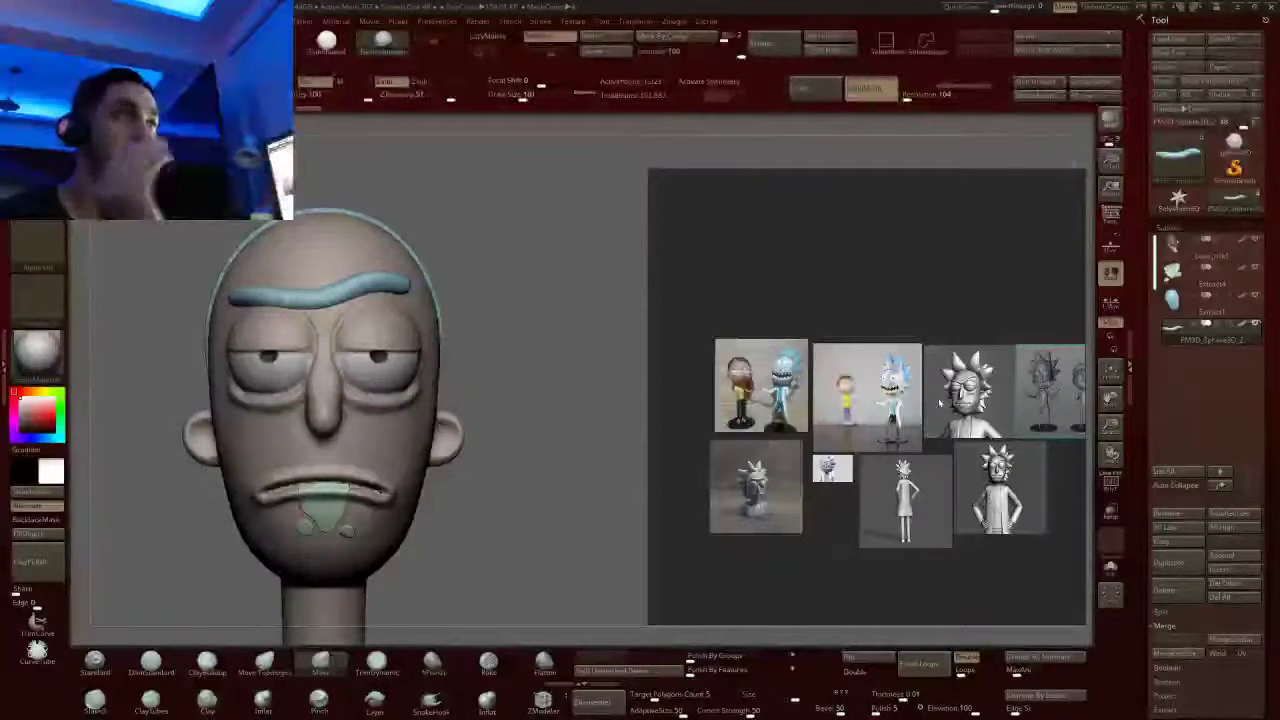
pyautogui.scroll(4, 831, 383)
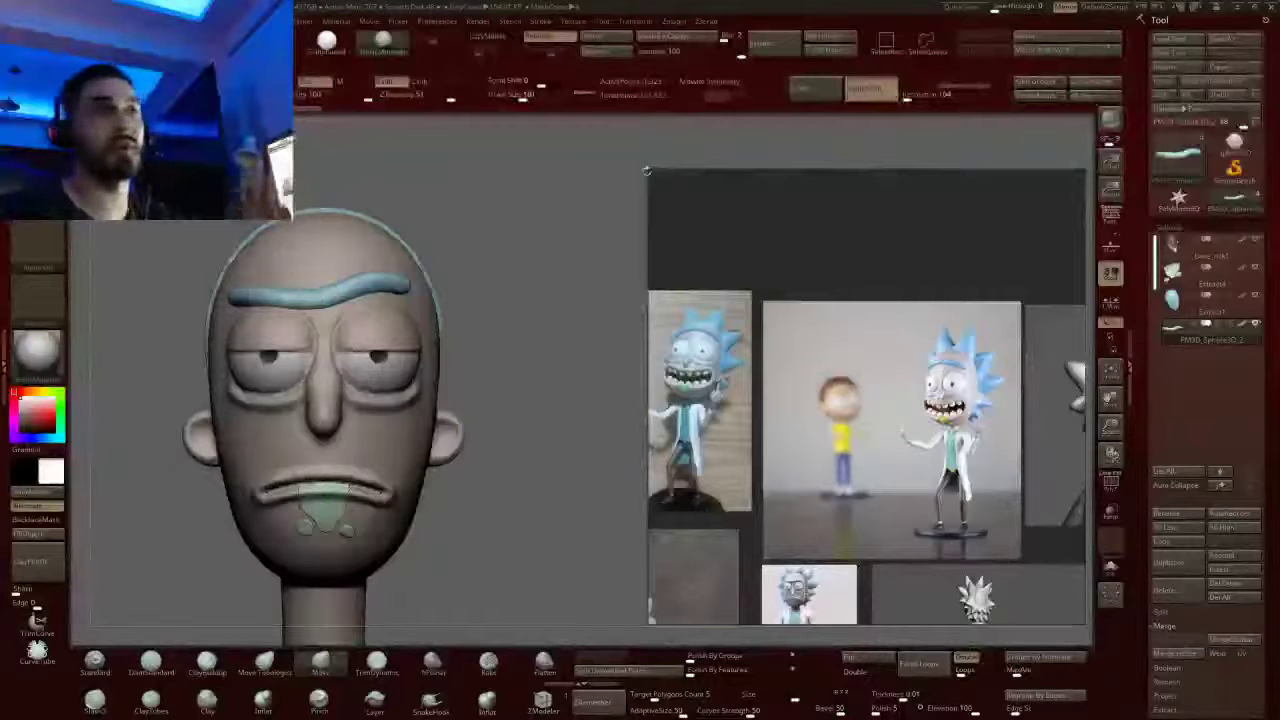
pyautogui.scroll(-5, 912, 370)
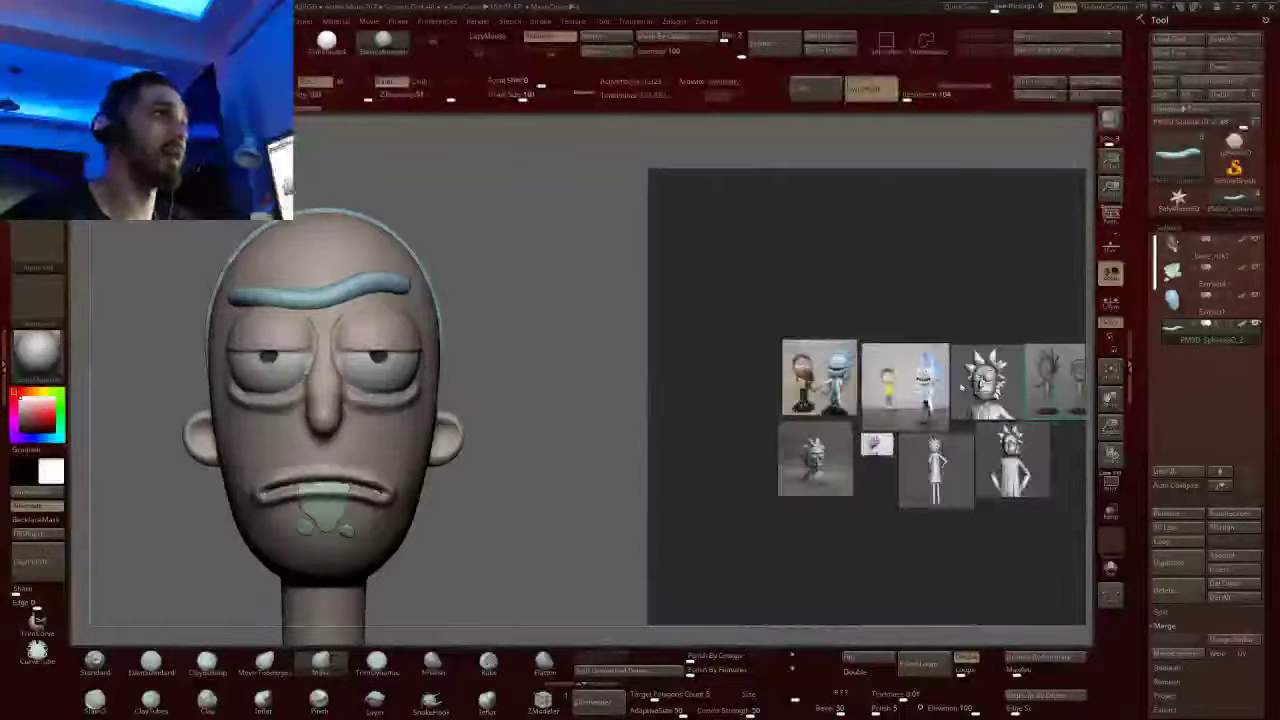
pyautogui.scroll(5, 961, 387)
pyautogui.scroll(-5, 961, 387)
pyautogui.moveTo(975, 387); pyautogui.dragTo(884, 373, button='middle')
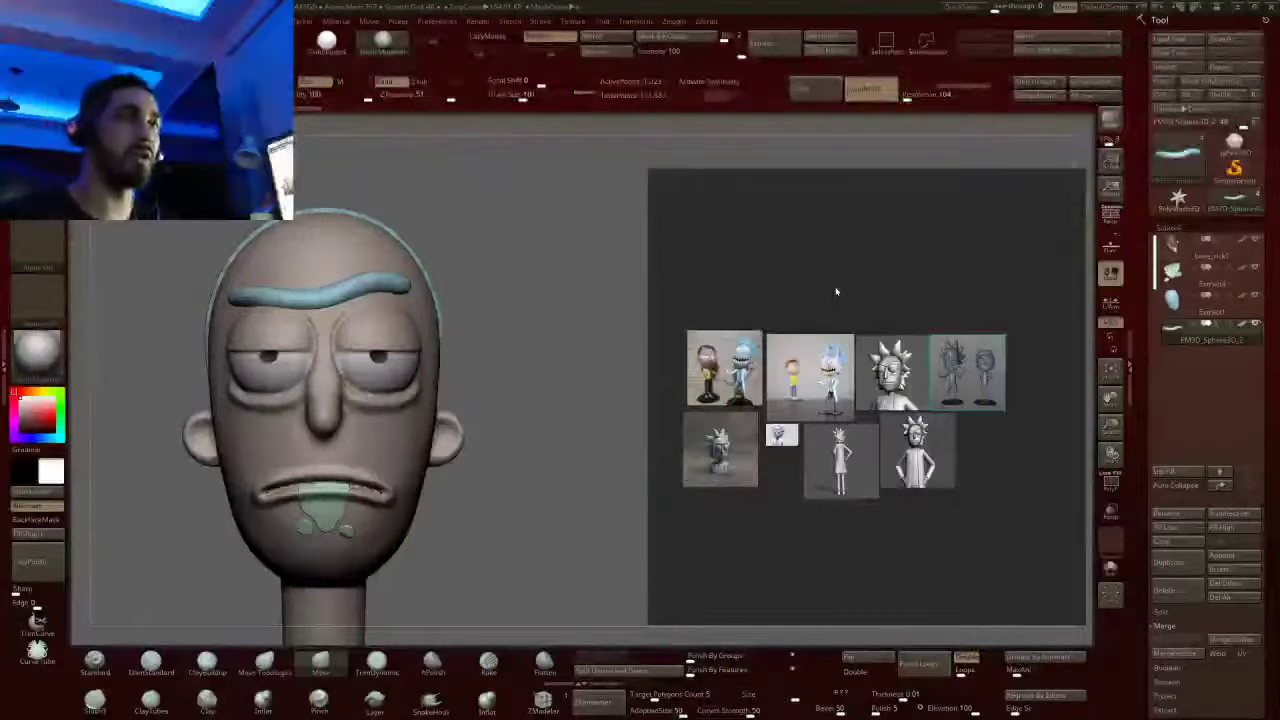
# Examine the photo of the coloured Rick figure with the blurred Morty up close against its neighbouring references
pyautogui.scroll(5, 836, 291)
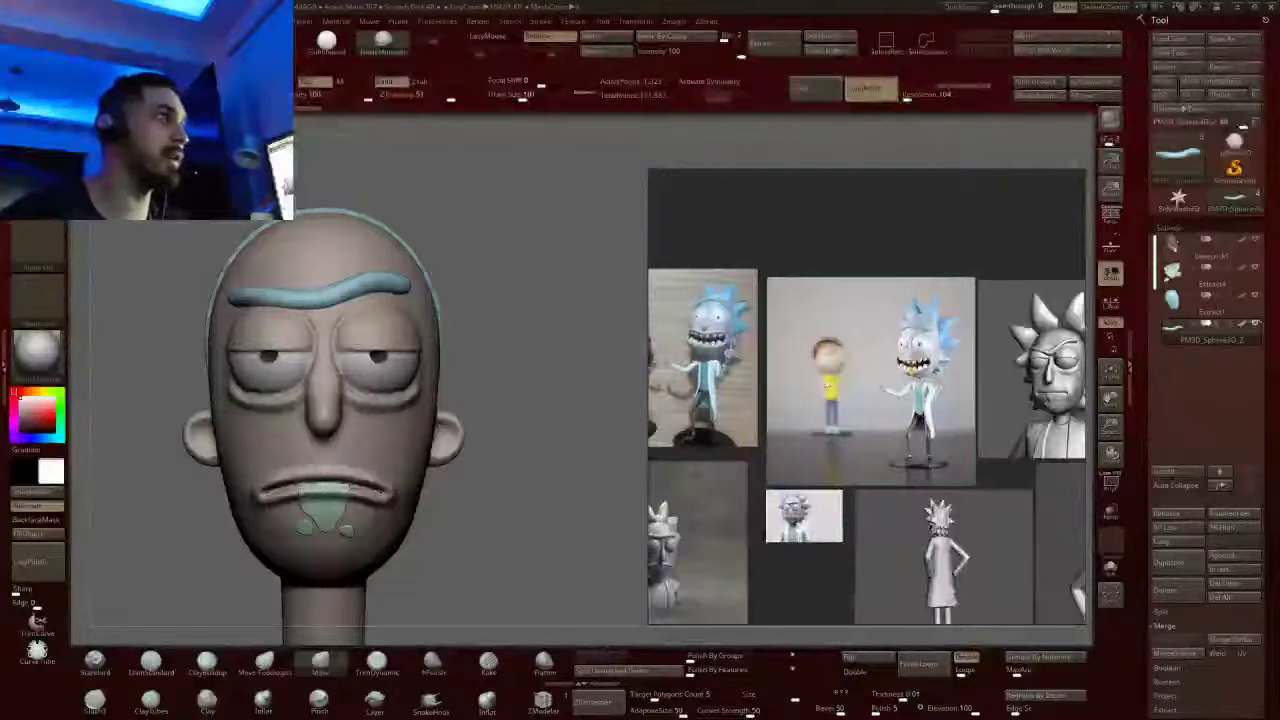
pyautogui.keyDown('alt'); pyautogui.keyDown('shift'); pyautogui.moveTo(826, 386); pyautogui.dragTo(860, 391); pyautogui.keyUp('shift'); pyautogui.keyUp('alt')
pyautogui.hotkey('alt', 'shift', 'h')
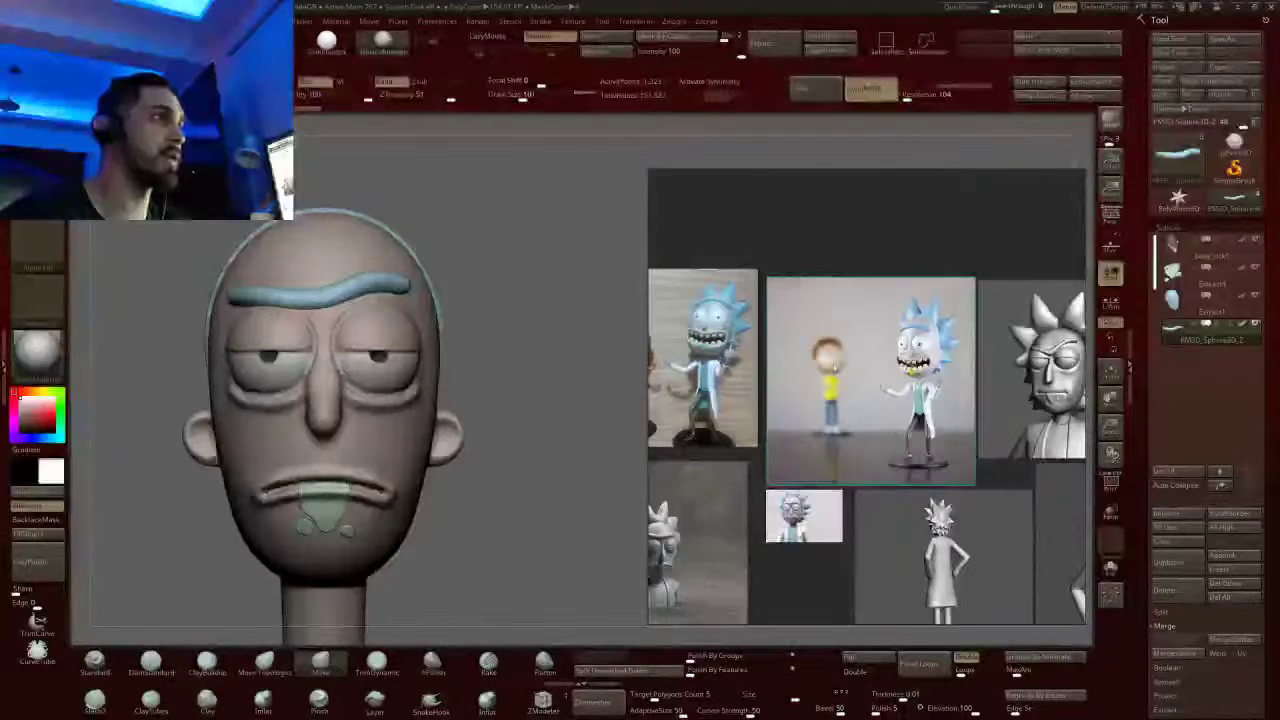
pyautogui.scroll(8, 934, 340)
pyautogui.scroll(-10, 933, 341)
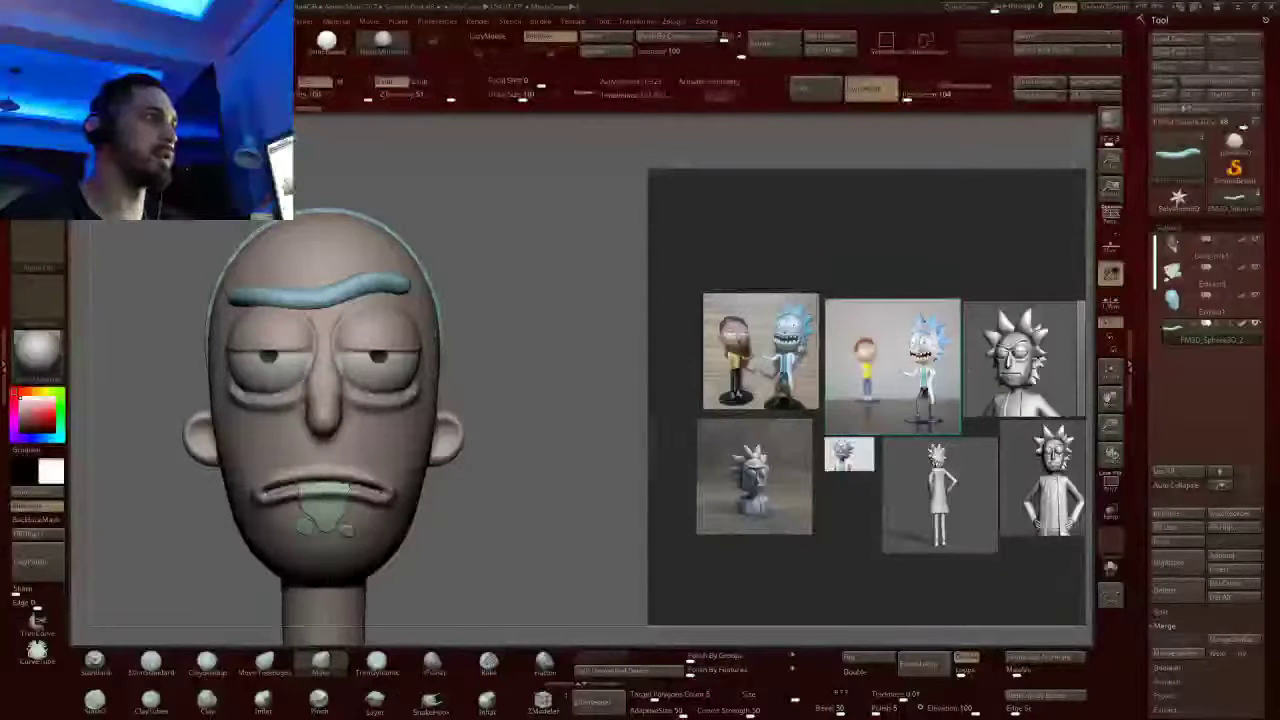
pyautogui.scroll(3, 946, 466)
pyautogui.scroll(-2, 944, 465)
pyautogui.scroll(2, 716, 462)
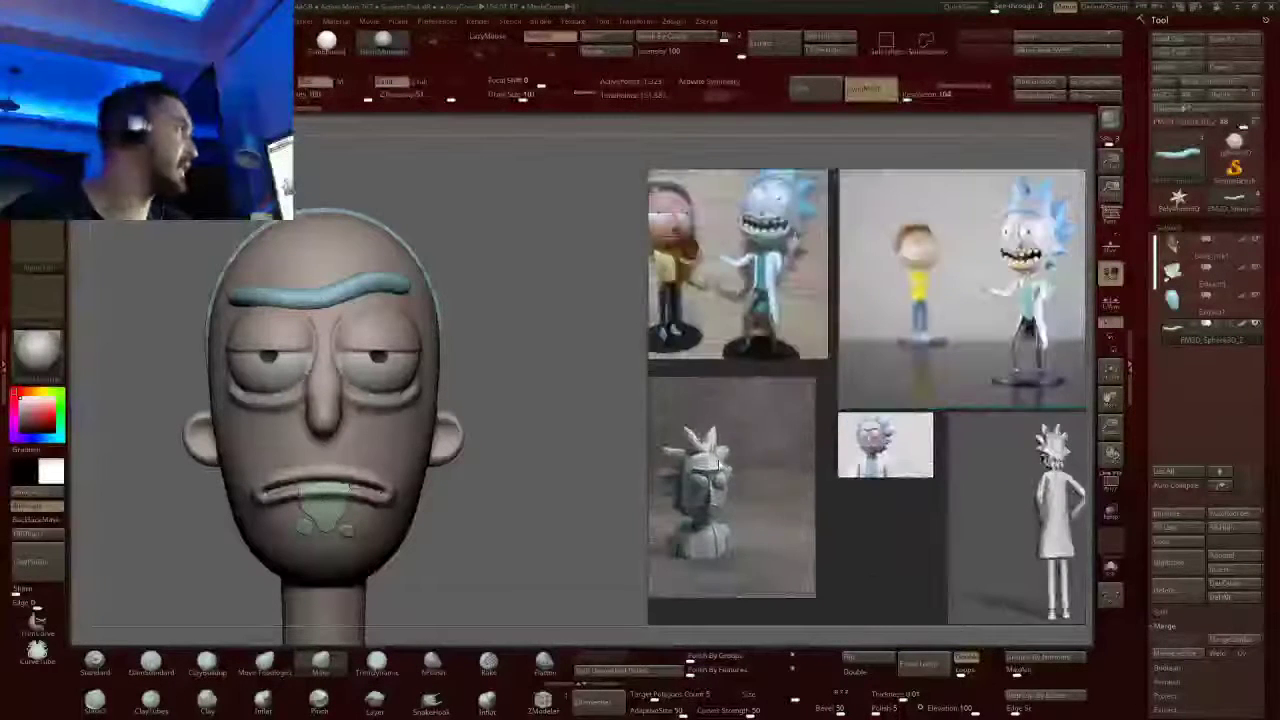
pyautogui.scroll(-2, 720, 466)
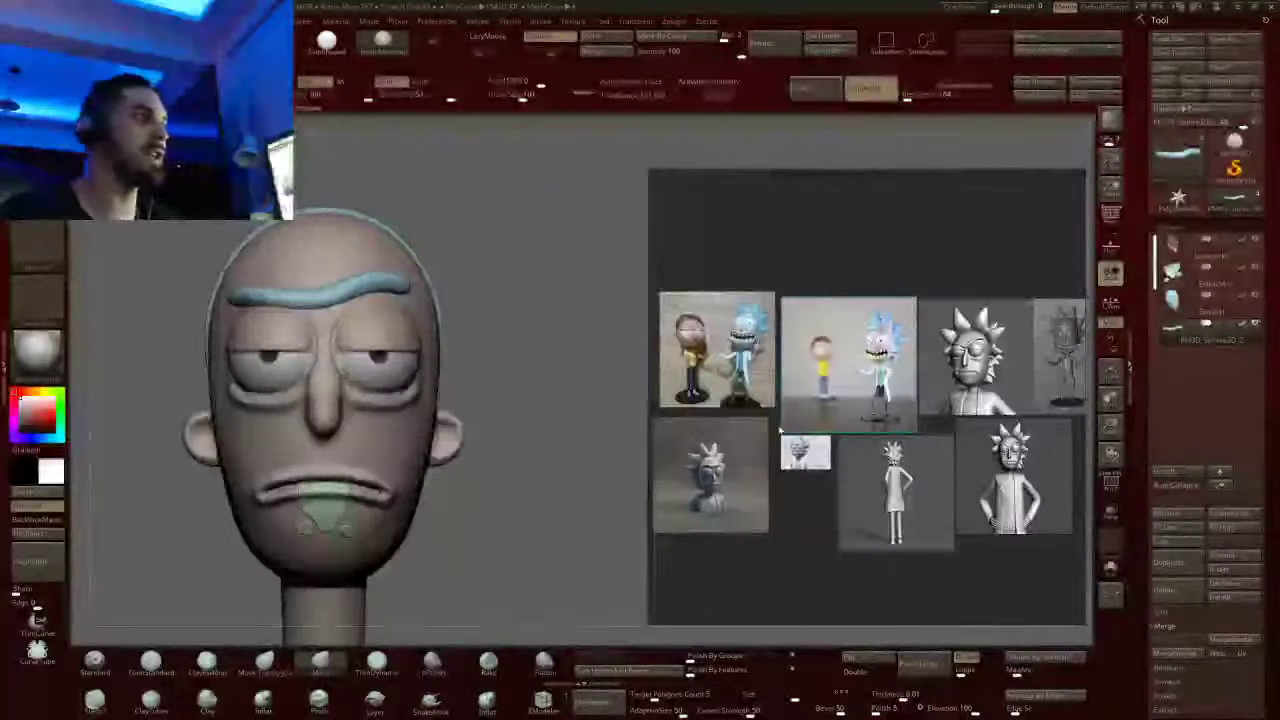
# Move the grey Rick bust image snugly beneath the first coloured Rick and Morty figure photo
pyautogui.moveTo(749, 434); pyautogui.dragTo(760, 428)
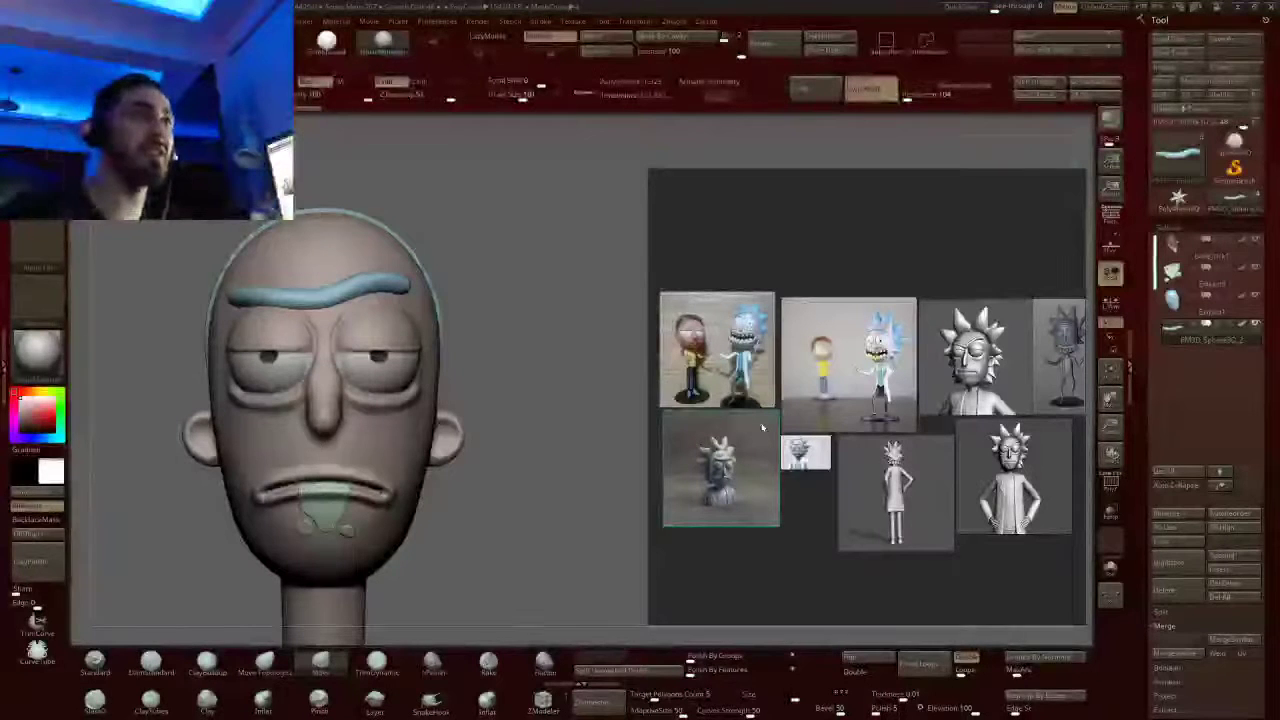
pyautogui.scroll(-6, 867, 342)
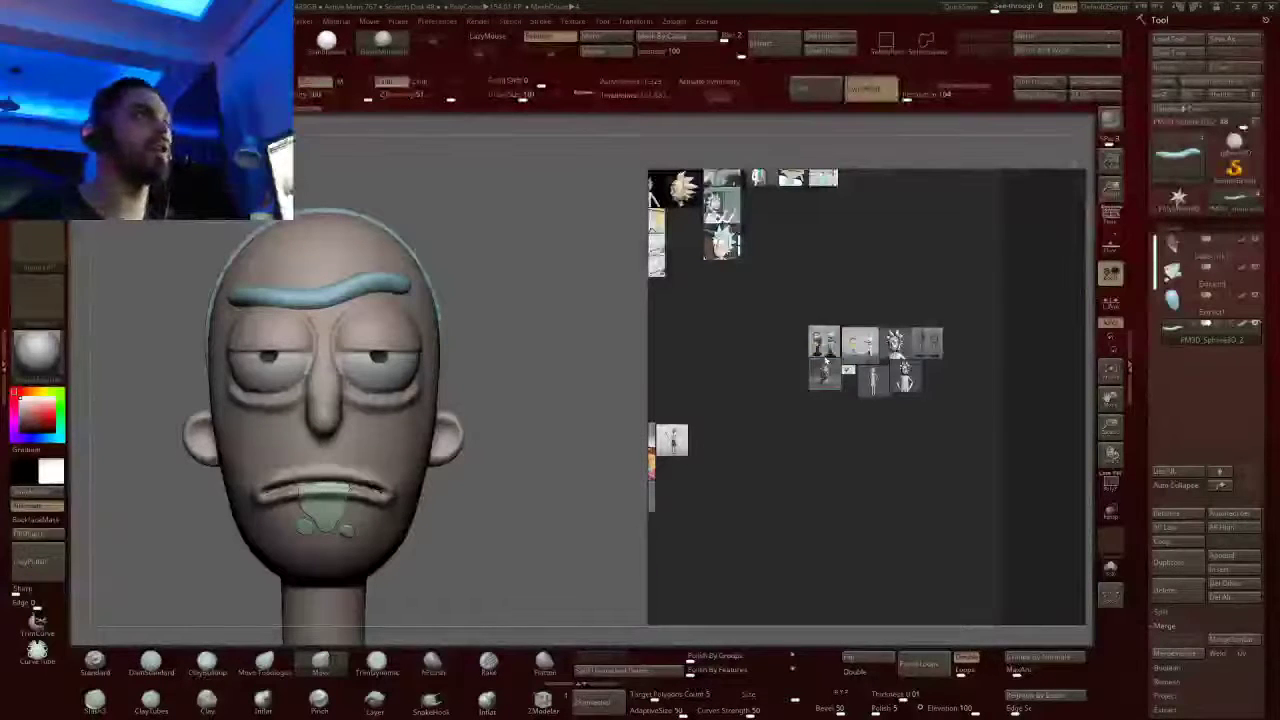
pyautogui.scroll(5, 826, 362)
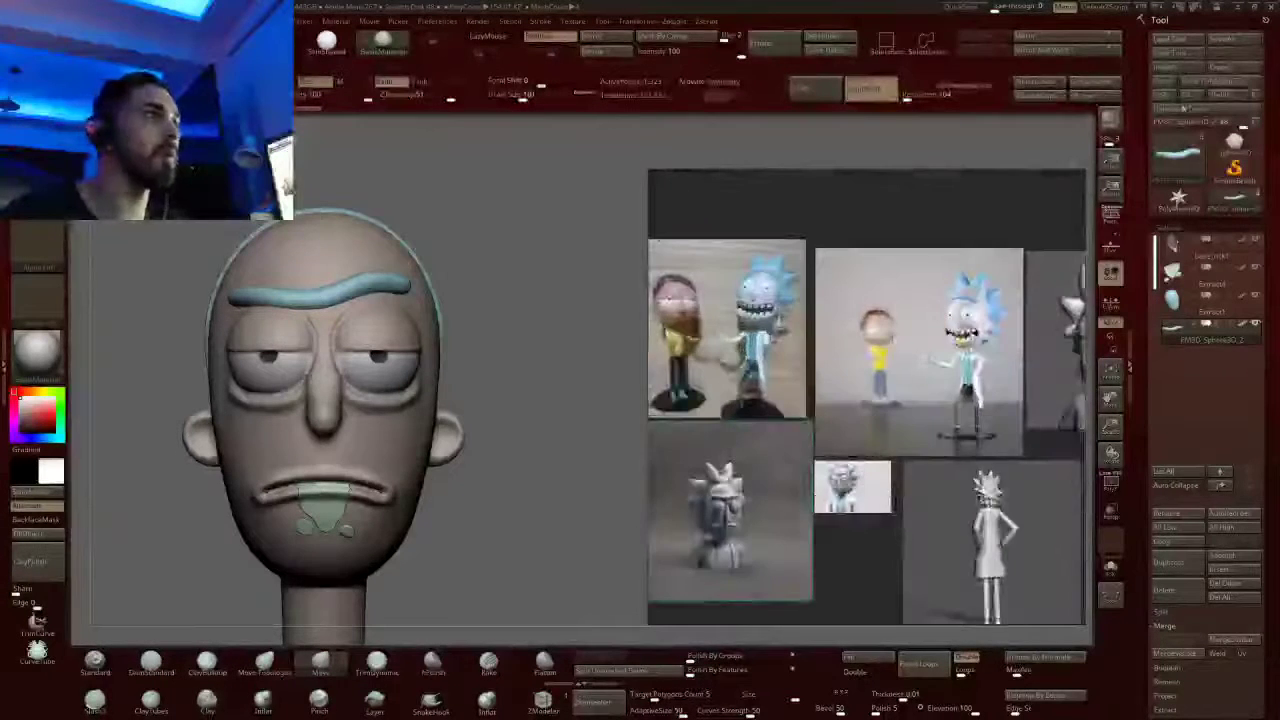
# Examine the grey spiky-haired Rick renders and the grey Rick and Morty figure pair up close
pyautogui.moveTo(1050, 480); pyautogui.dragTo(806, 428, button='middle')
pyautogui.scroll(5, 930, 436)
pyautogui.scroll(-5, 930, 436)
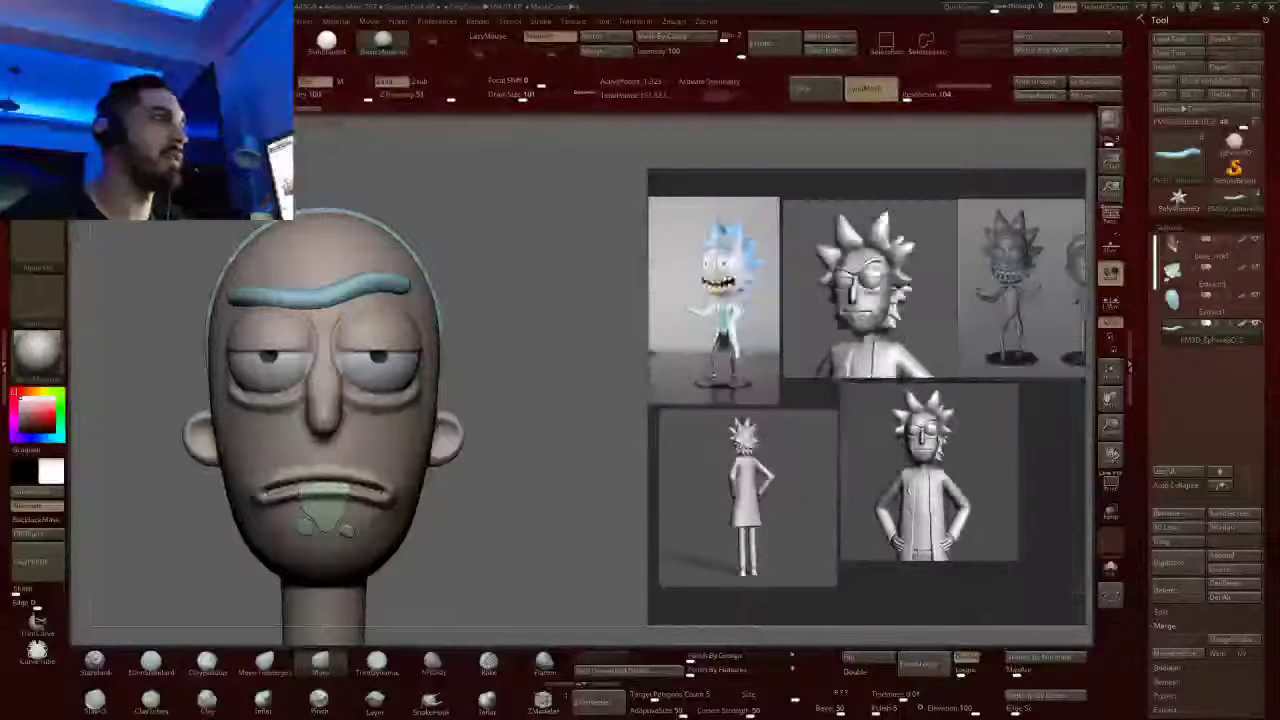
pyautogui.moveTo(919, 267); pyautogui.dragTo(819, 337, button='middle')
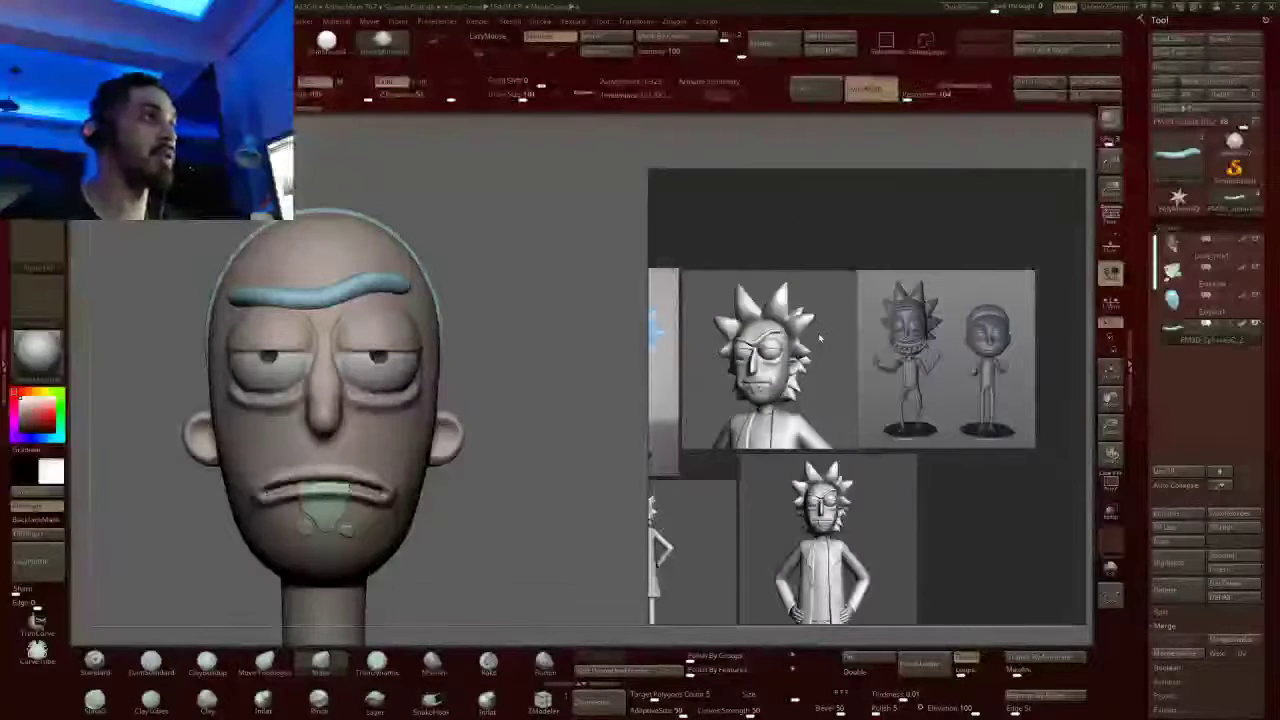
pyautogui.scroll(6, 882, 308)
pyautogui.scroll(-3, 1053, 289)
pyautogui.moveTo(1053, 290); pyautogui.dragTo(1048, 246, button='middle')
pyautogui.scroll(-5, 786, 298)
pyautogui.moveTo(783, 337); pyautogui.dragTo(866, 351, button='middle')
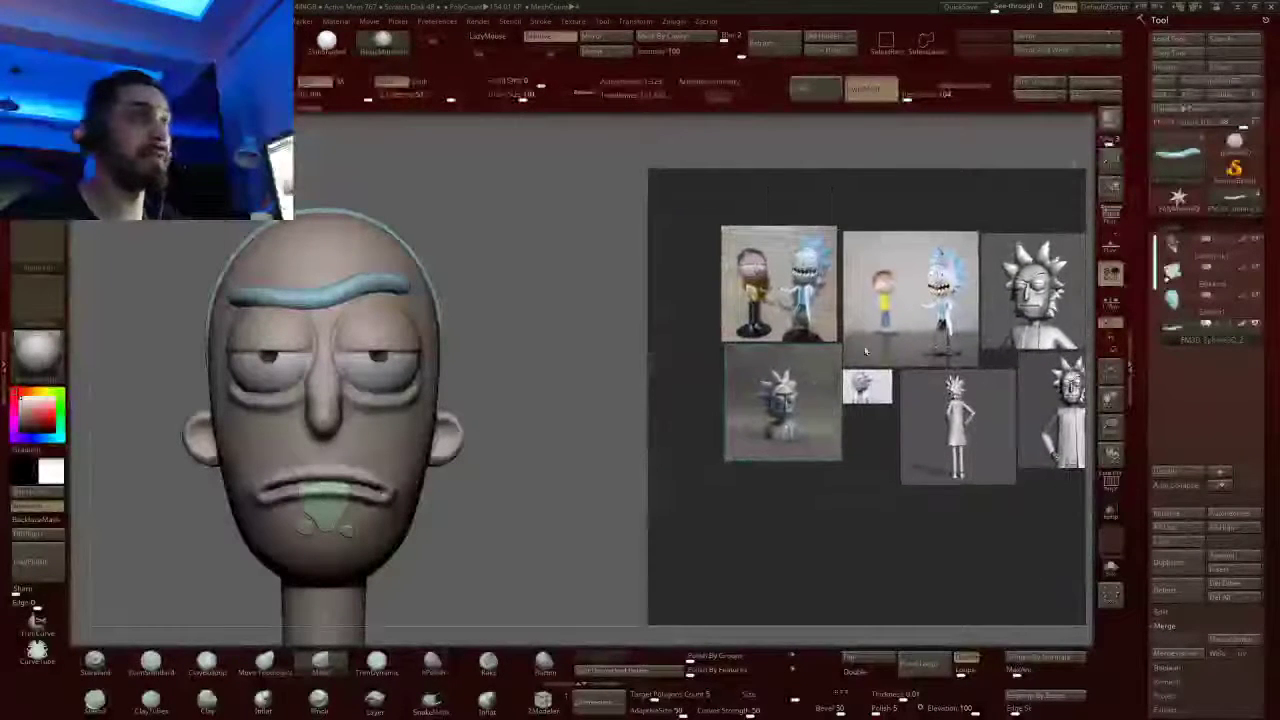
# Compare the grey Rick bust and the small white-background Rick crop with the coloured Rick figure photo
pyautogui.scroll(5, 866, 350)
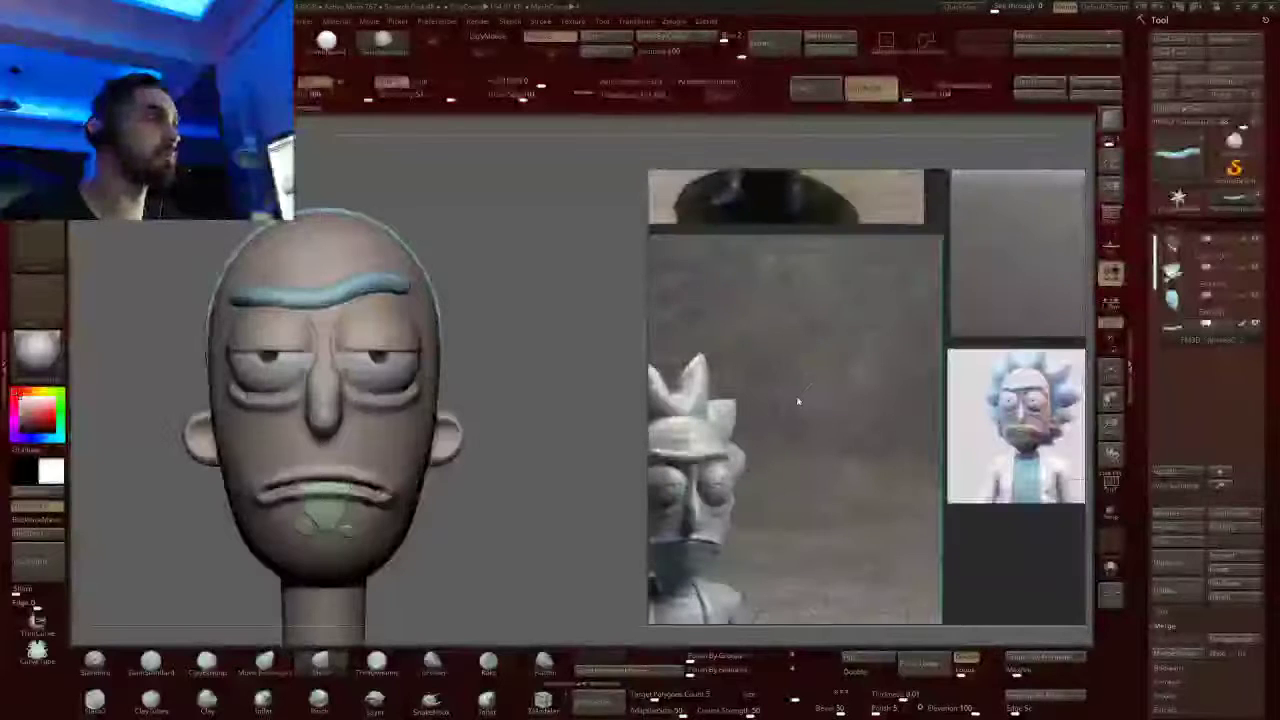
pyautogui.scroll(-5, 798, 401)
pyautogui.scroll(3, 760, 443)
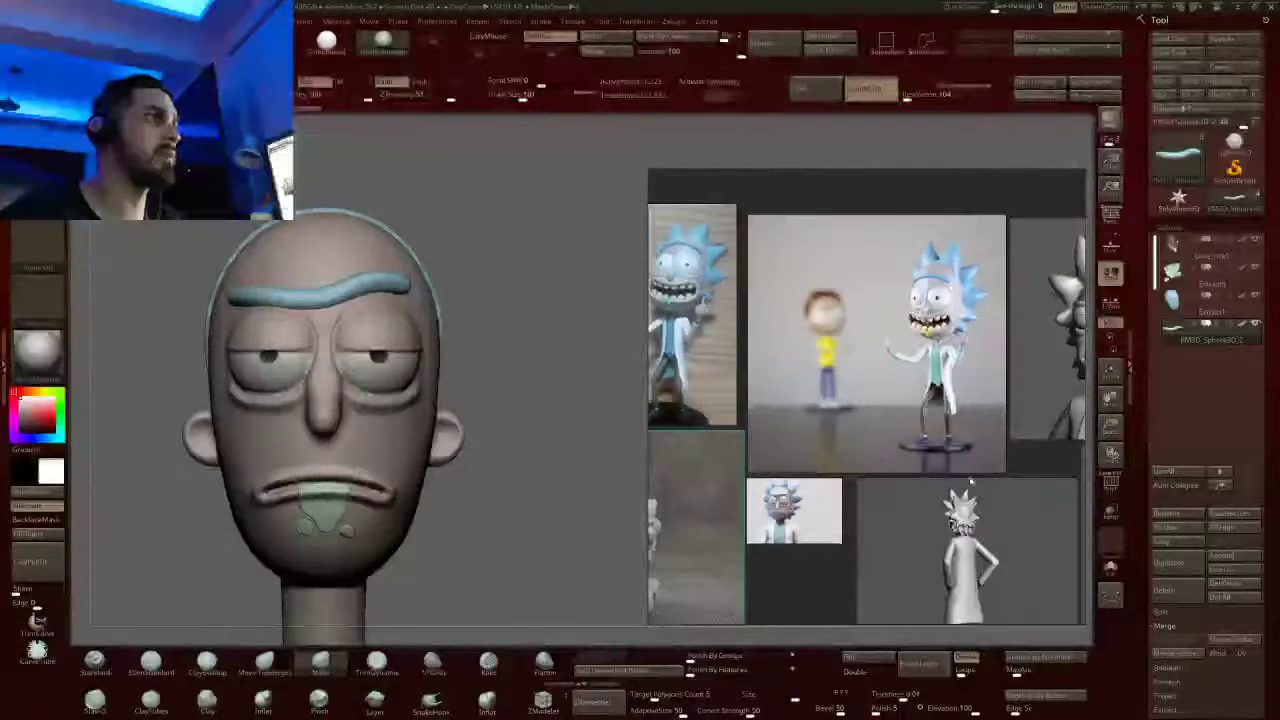
pyautogui.scroll(4, 968, 485)
pyautogui.scroll(-4, 962, 490)
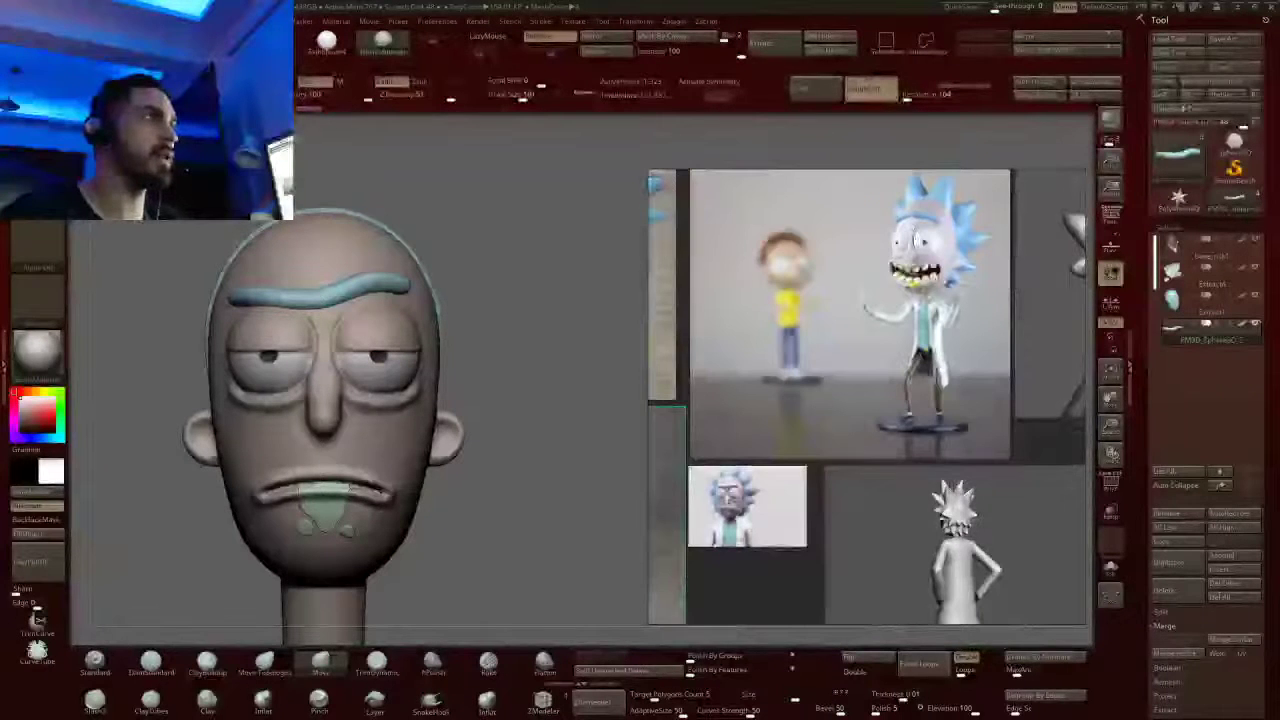
pyautogui.scroll(-2, 910, 200)
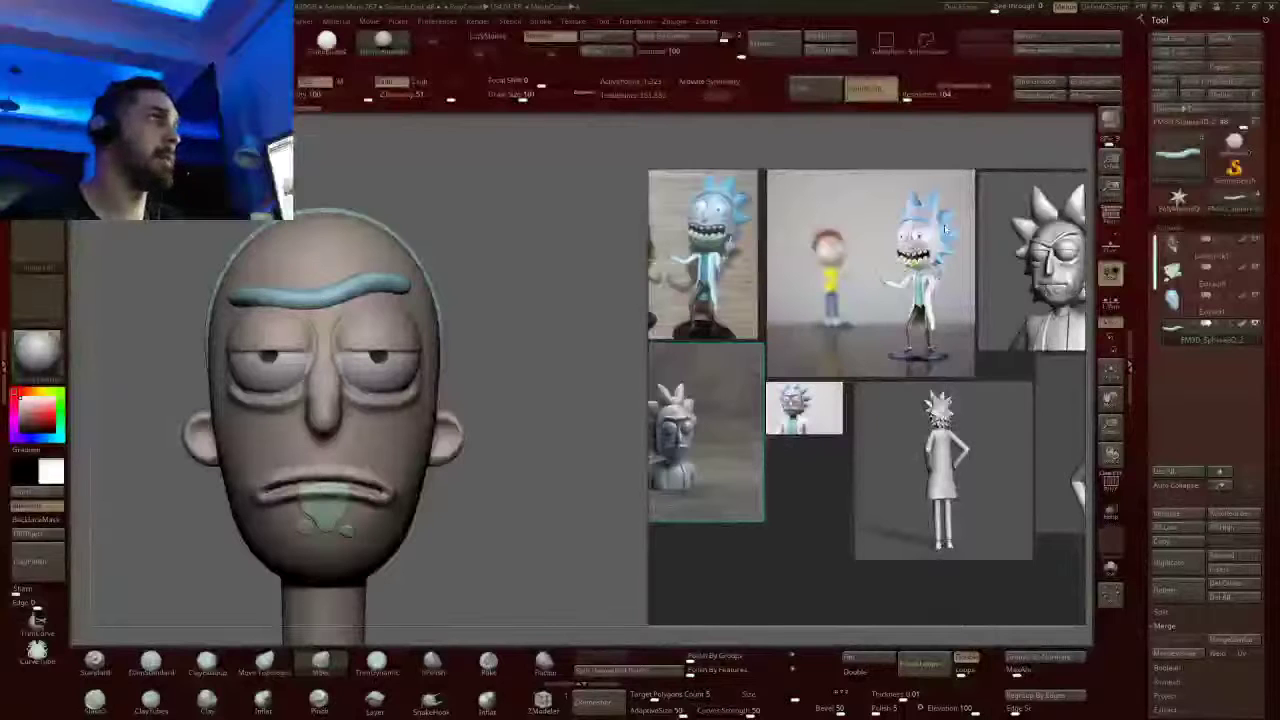
# Study the rear-view Rick render, the coloured figure photos and the grey bust up close for the spiky hair shape
pyautogui.scroll(3, 950, 390)
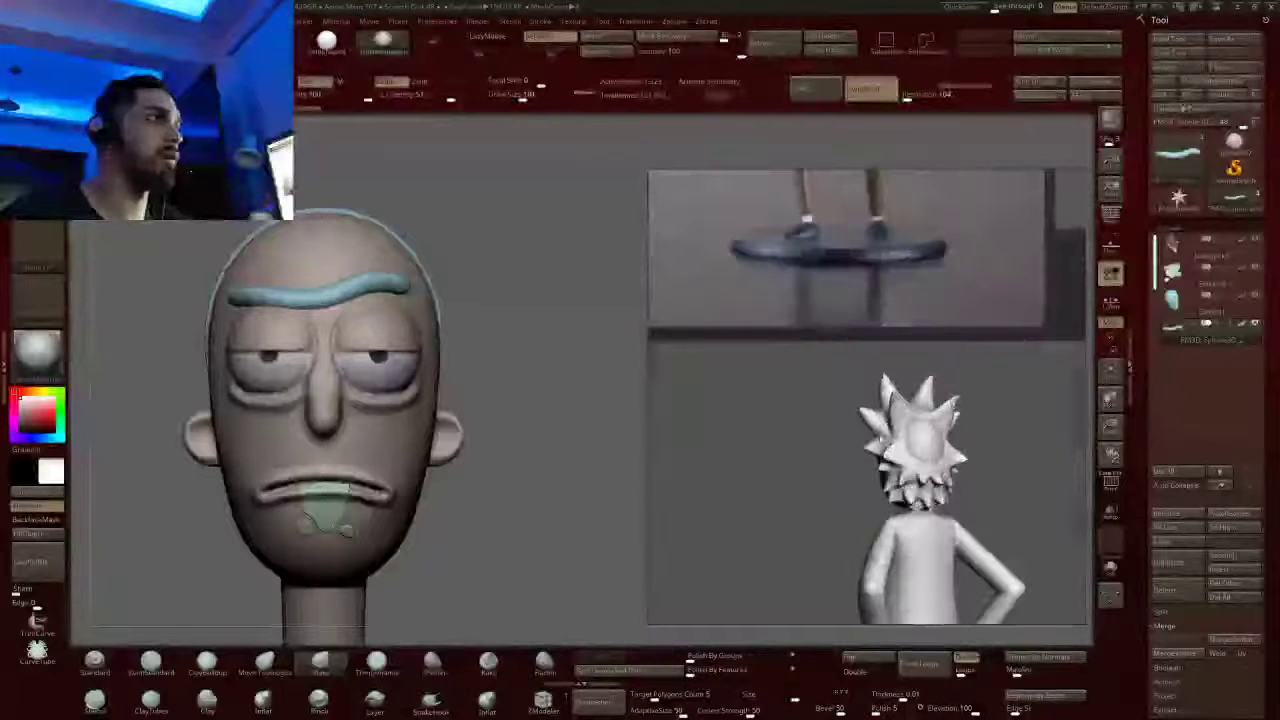
pyautogui.scroll(-4, 866, 396)
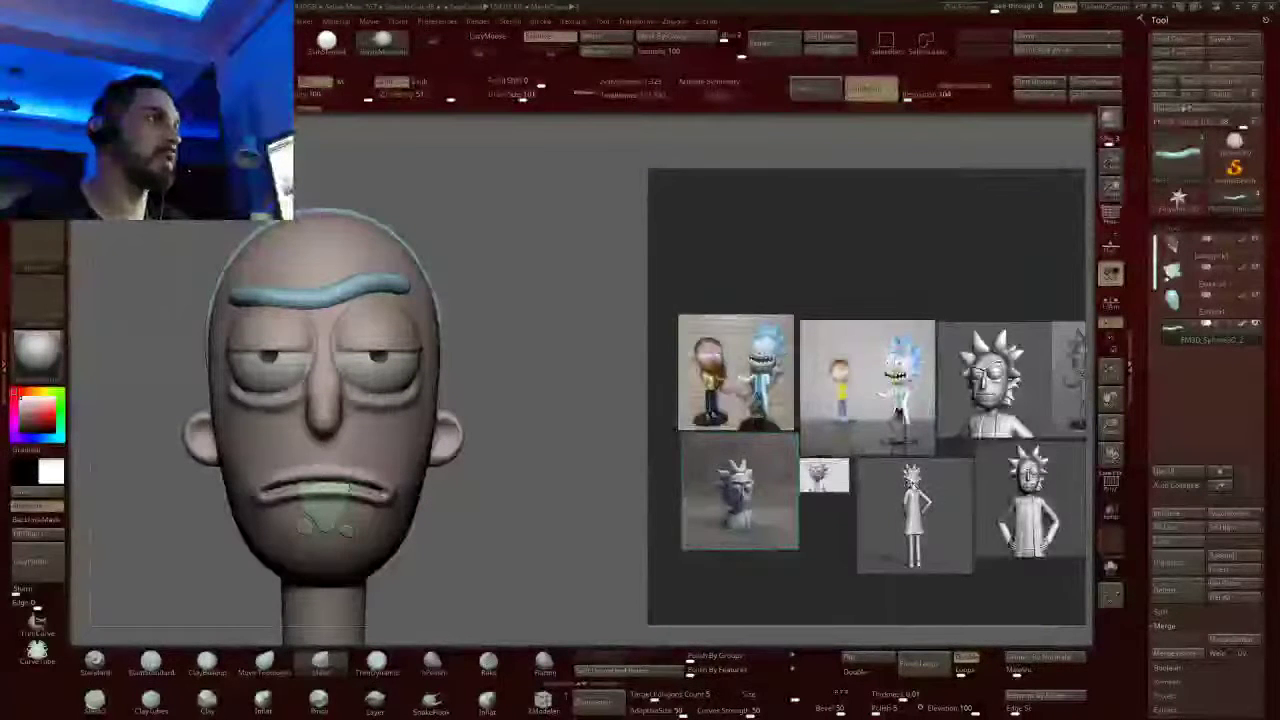
pyautogui.scroll(1, 1050, 460)
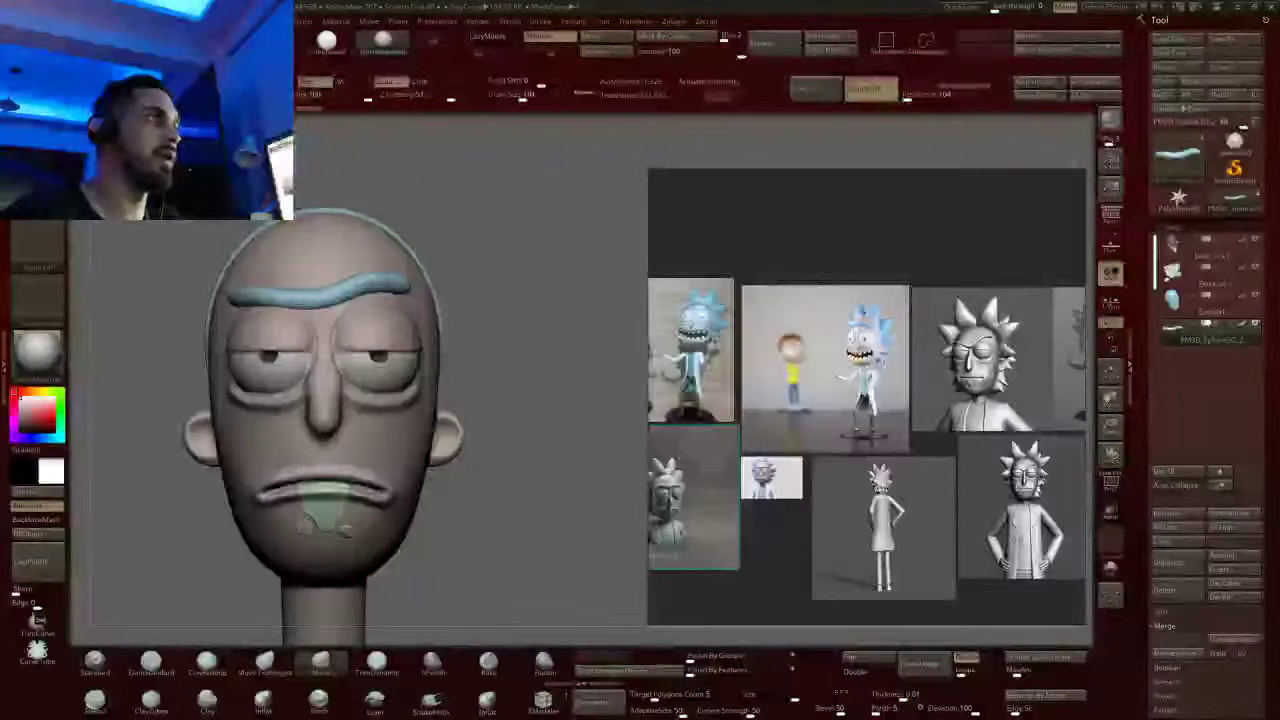
pyautogui.scroll(3, 862, 322)
pyautogui.scroll(-4, 866, 326)
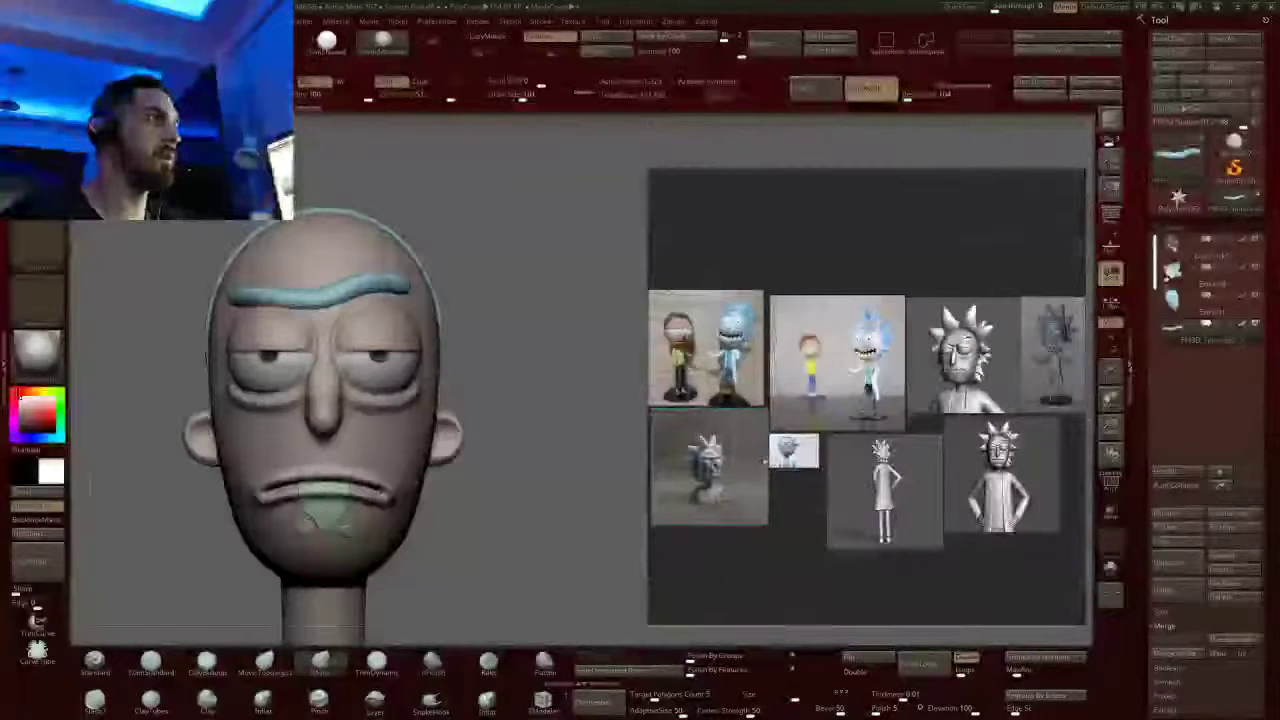
pyautogui.scroll(3, 700, 466)
pyautogui.scroll(-2, 700, 466)
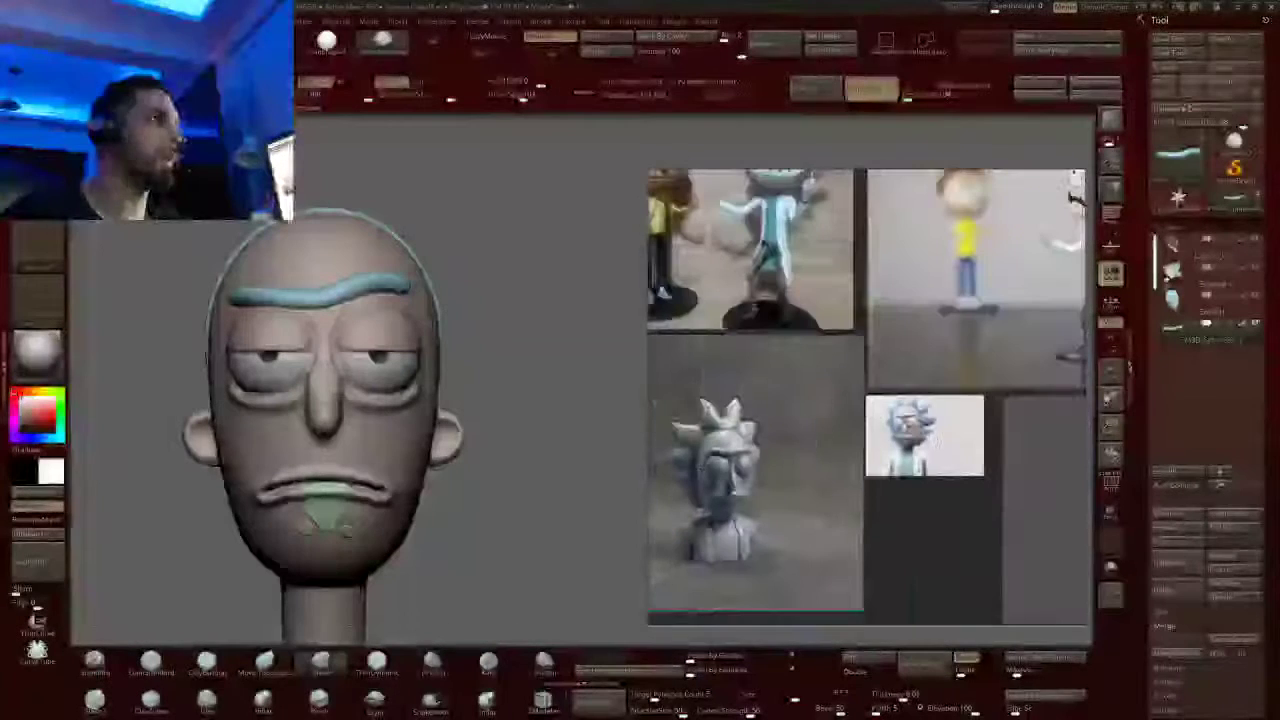
# Select the light-blue hair shell behind the head and inspect it both in isolation and with the whole head
pyautogui.moveTo(560, 450); pyautogui.dragTo(500, 450)
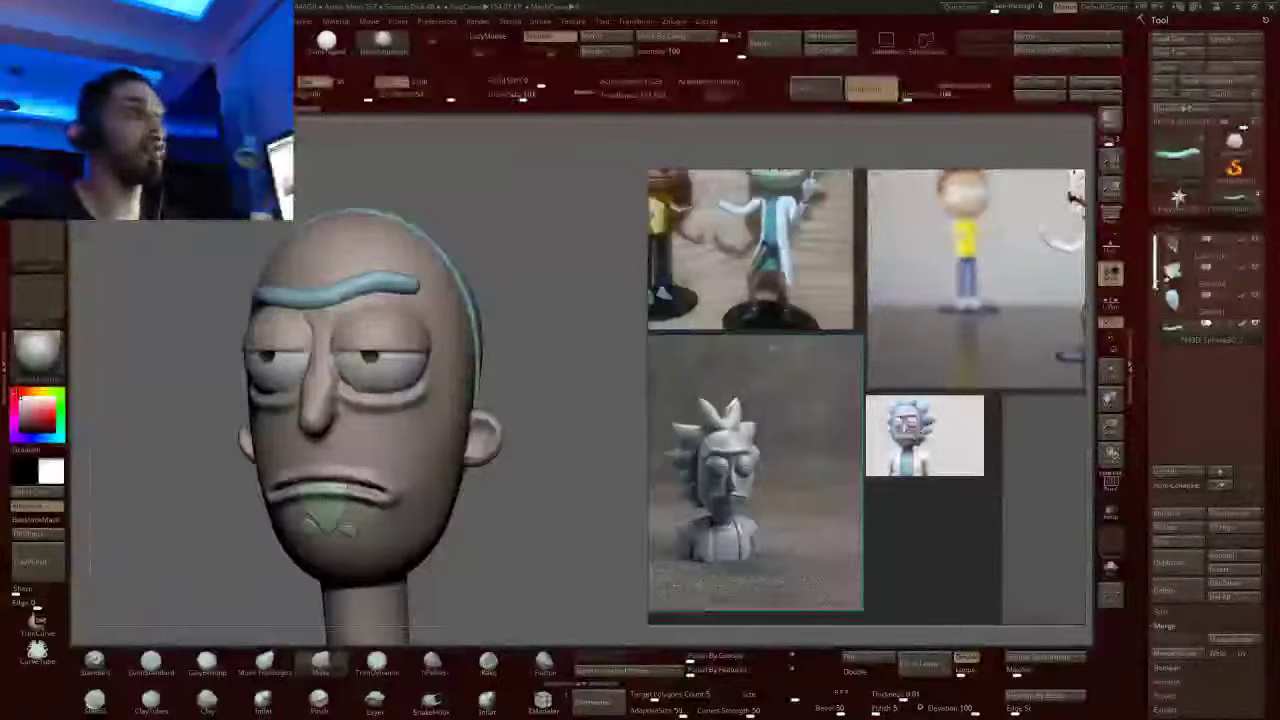
pyautogui.moveTo(560, 287); pyautogui.dragTo(380, 290)
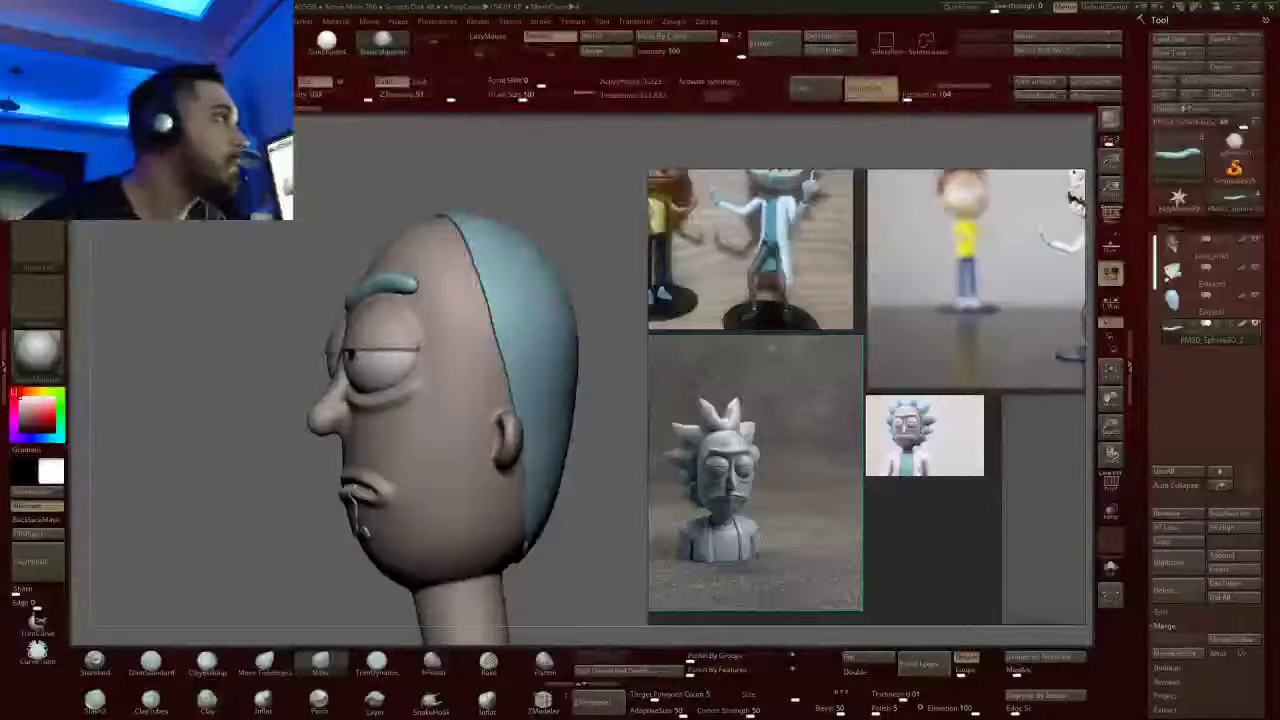
pyautogui.moveTo(440, 352); pyautogui.dragTo(496, 330)
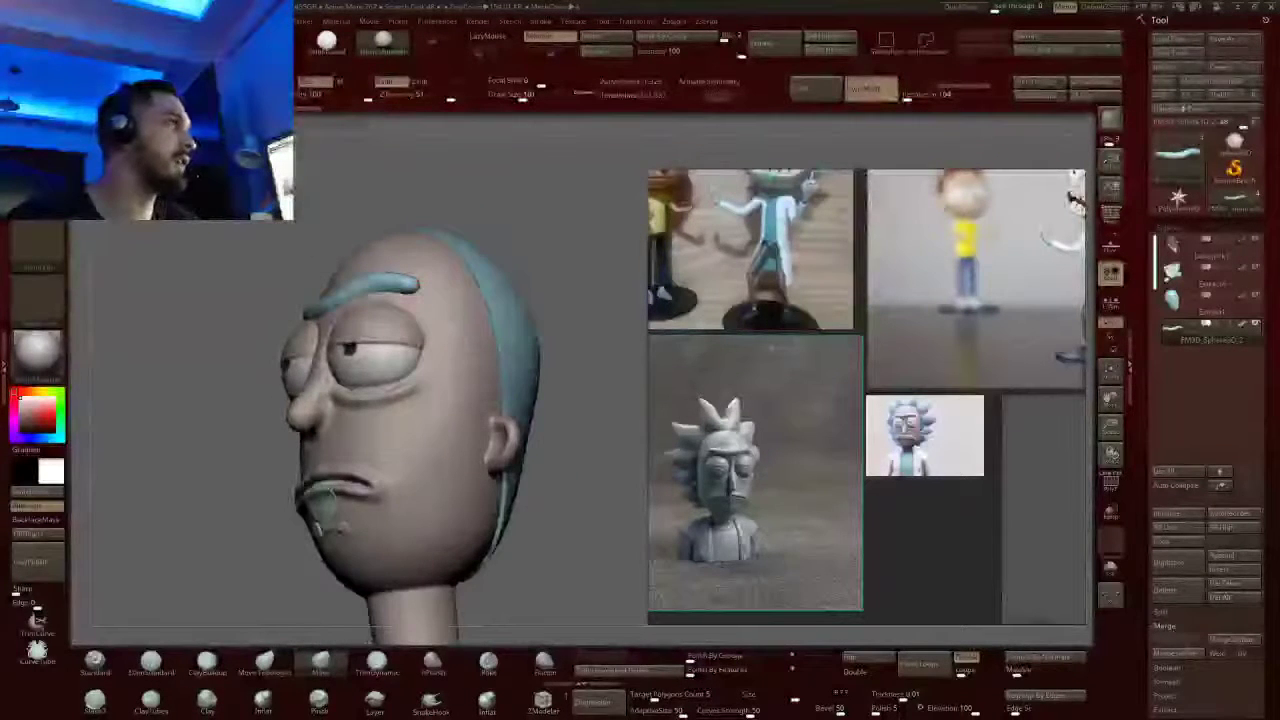
pyautogui.click(1180, 312)
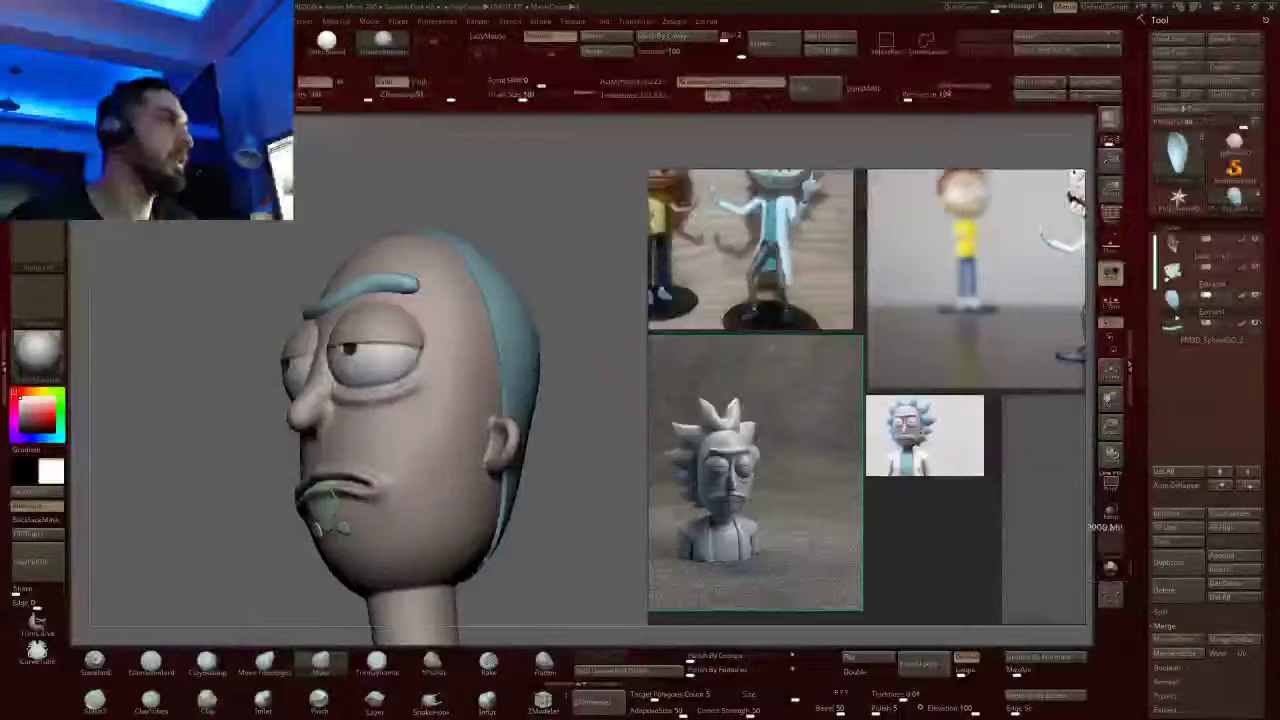
pyautogui.click(1109, 567)
pyautogui.moveTo(497, 340); pyautogui.dragTo(475, 361, button='right')
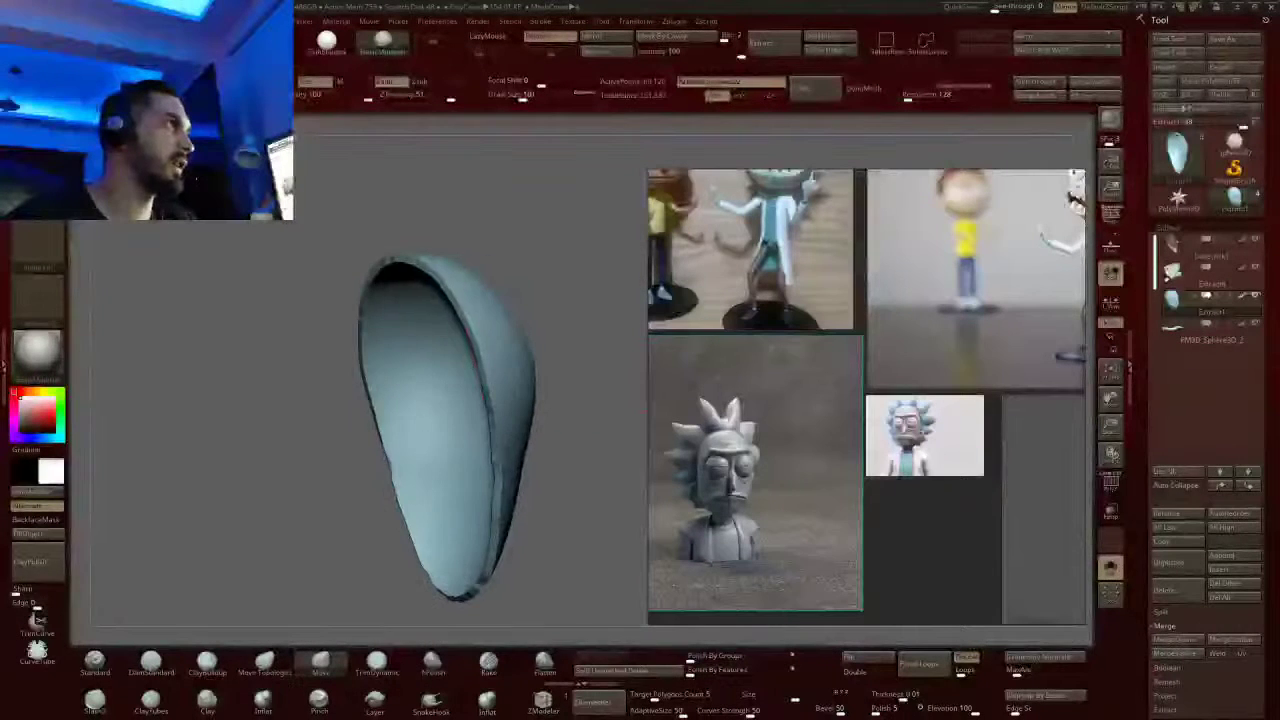
pyautogui.click(1110, 567)
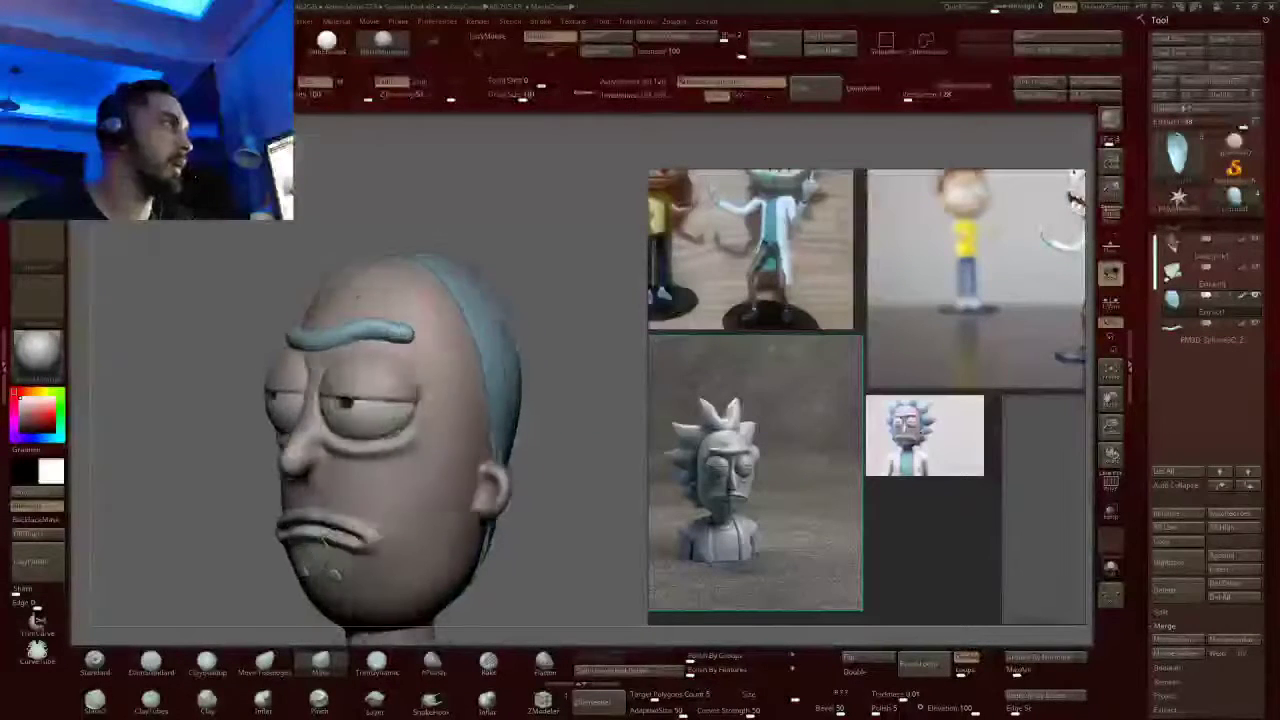
pyautogui.click(1110, 567)
pyautogui.moveTo(520, 380); pyautogui.dragTo(492, 405, button='right')
pyautogui.click(1112, 567)
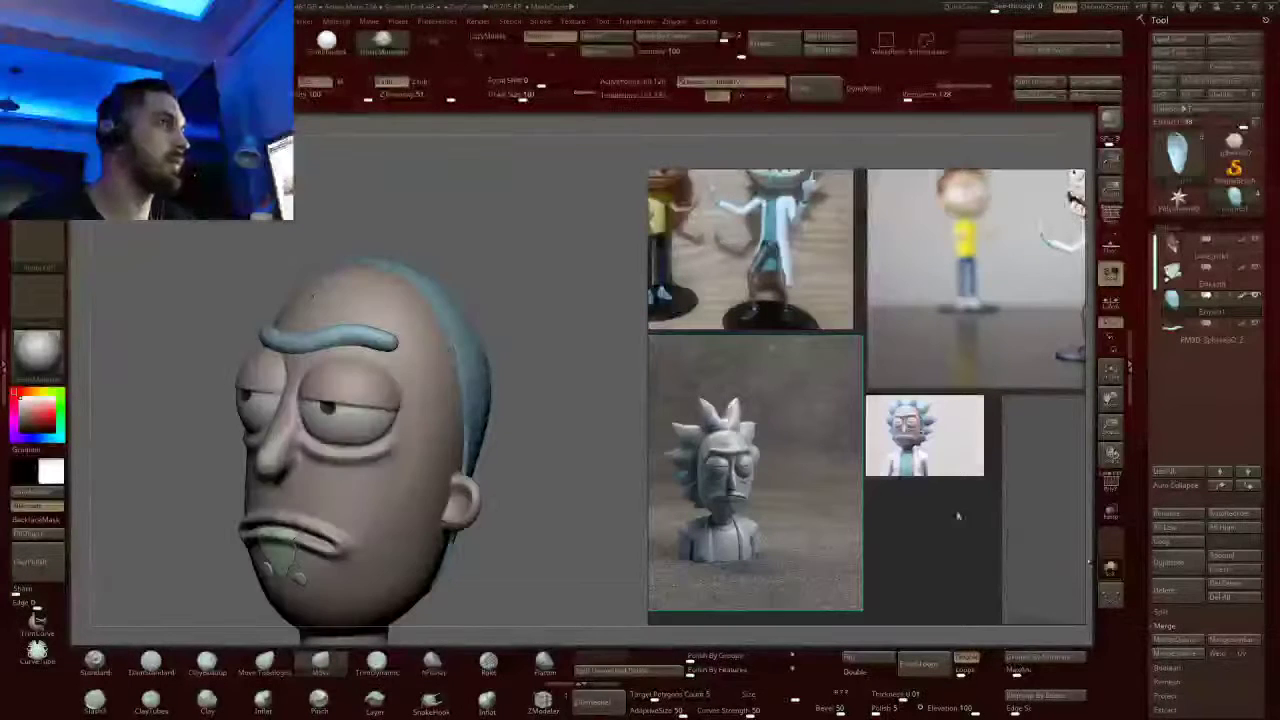
# Delete the light-blue hair shell from the back of the head and shrink the reference window slightly
pyautogui.moveTo(600, 385); pyautogui.dragTo(544, 380, button='right')
pyautogui.moveTo(544, 380); pyautogui.dragTo(534, 378)
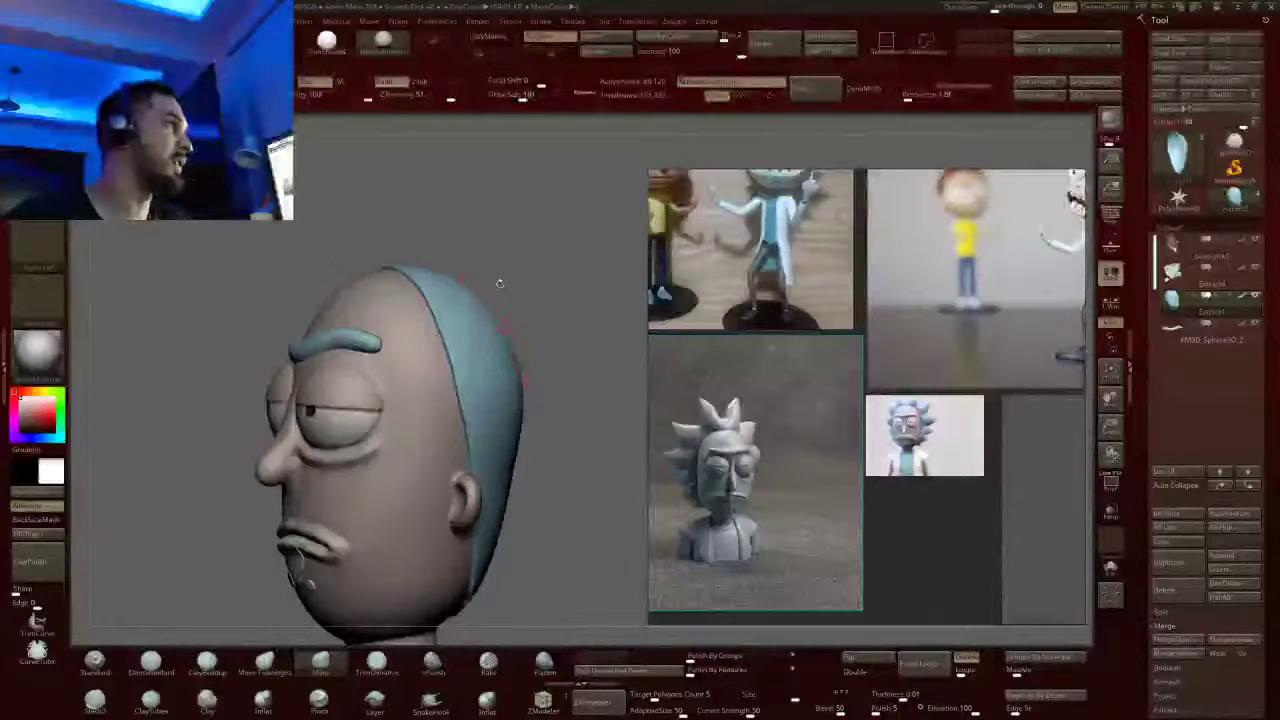
pyautogui.moveTo(500, 283); pyautogui.dragTo(498, 330)
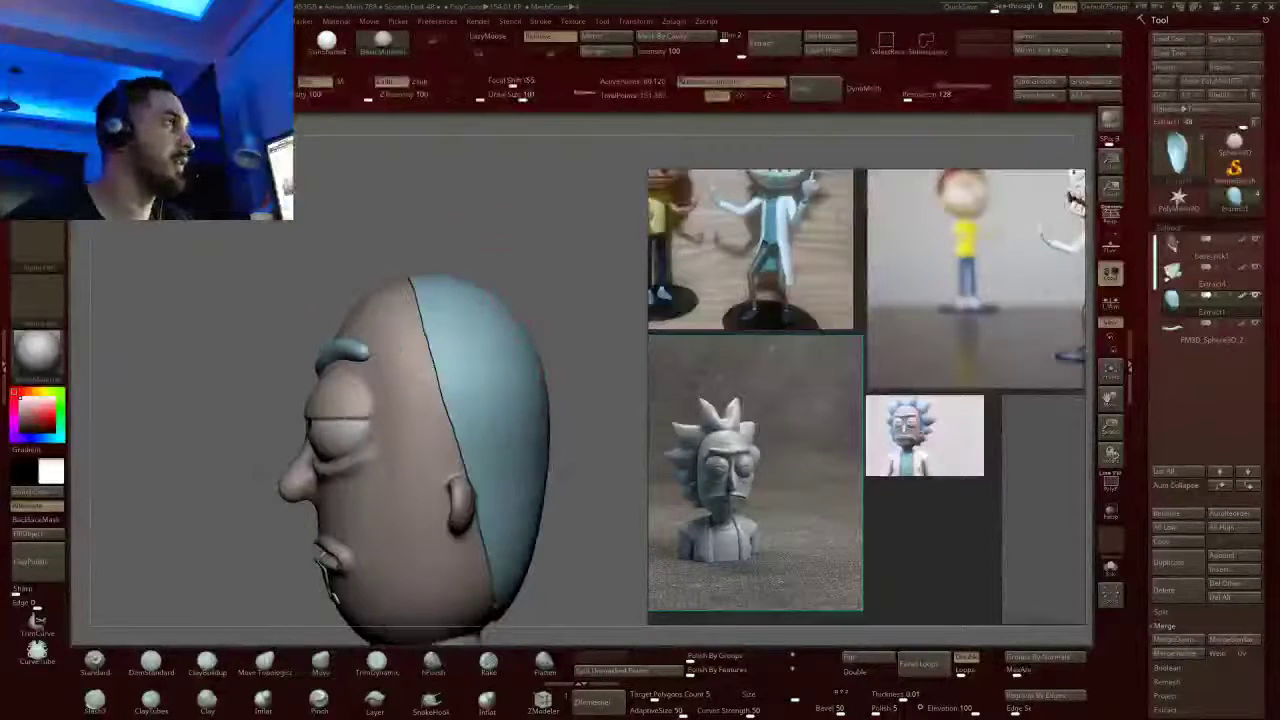
pyautogui.click(1172, 594)
pyautogui.click(1070, 625)
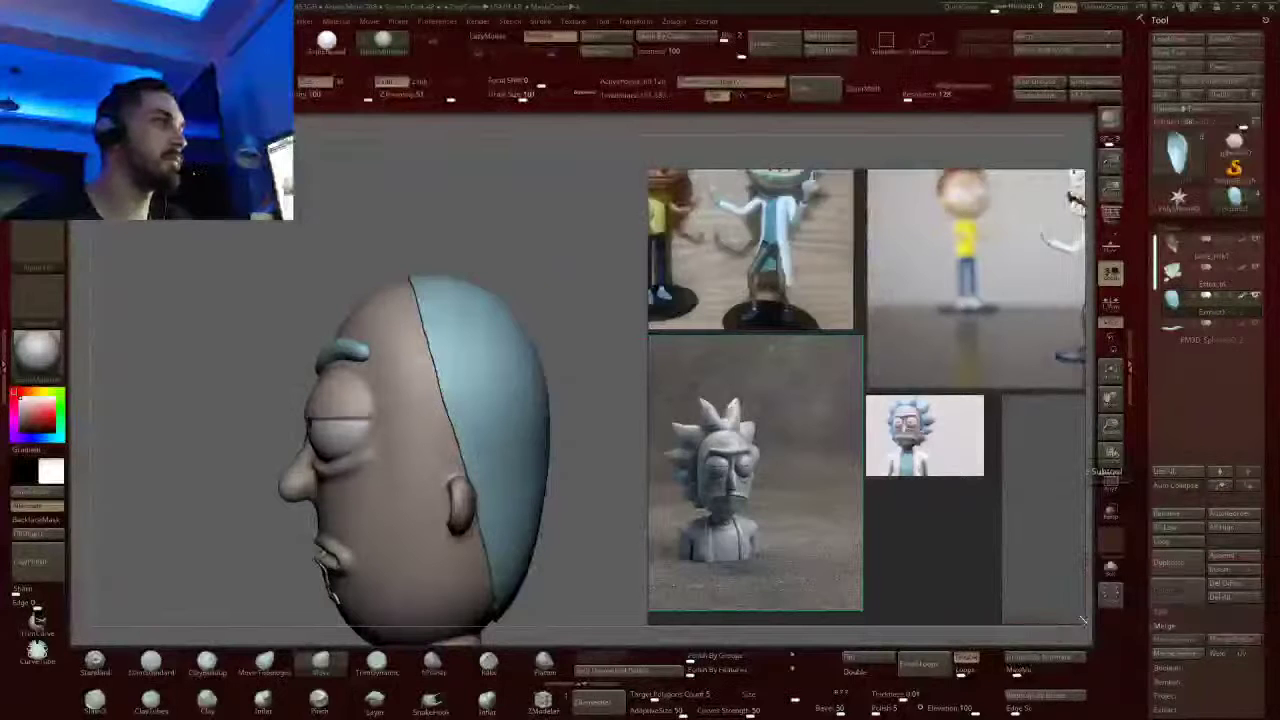
# Select the head mesh and refine the scalp mask's edge along the temple with a draw size of 27
pyautogui.keyDown('alt'); pyautogui.click(409, 366); pyautogui.keyUp('alt')
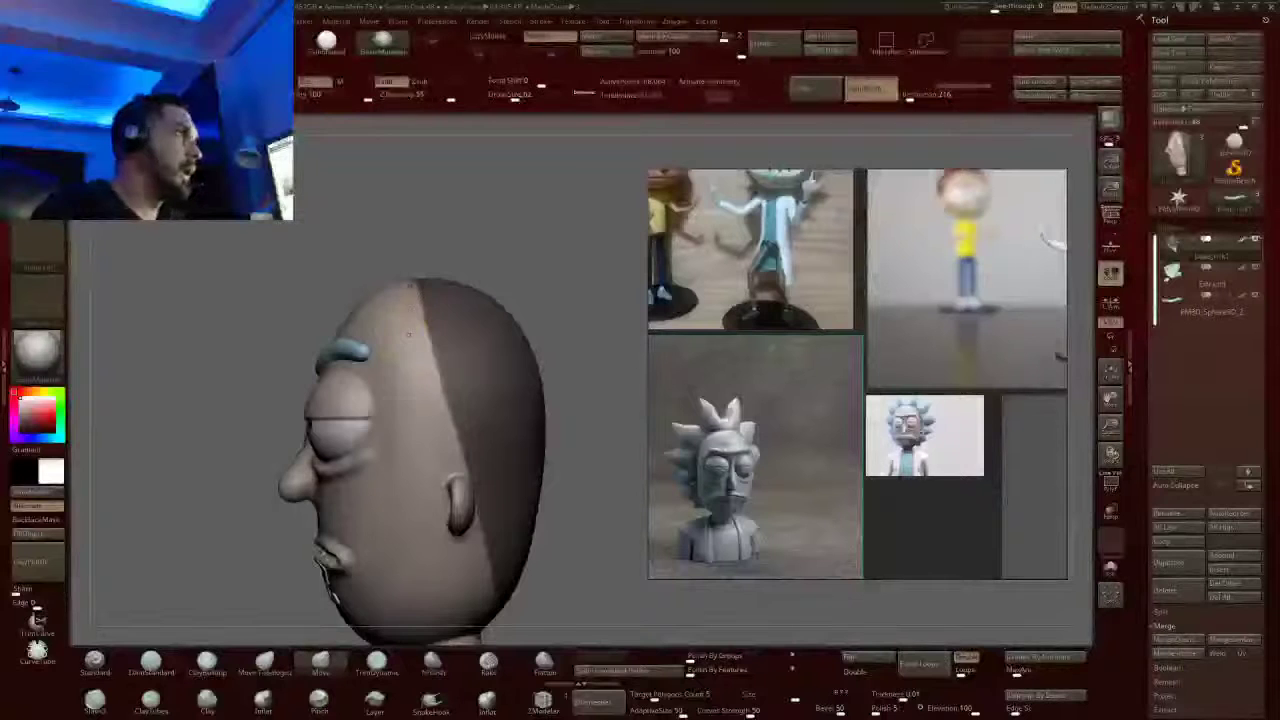
pyautogui.moveTo(421, 293); pyautogui.dragTo(426, 376, button='right')
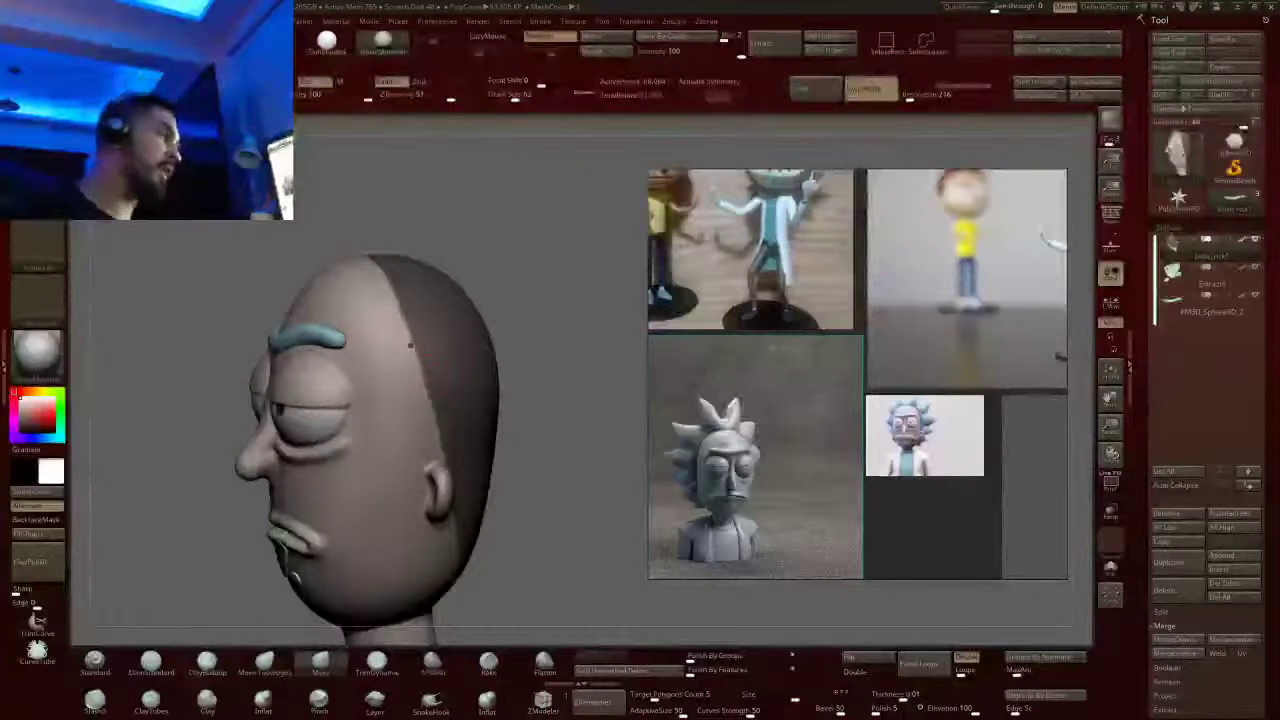
pyautogui.moveTo(380, 311)
pyautogui.keyDown('alt'); pyautogui.mouseDown(button='right')
pyautogui.moveTo(394, 328)
pyautogui.moveTo(490, 326)
pyautogui.mouseUp(button='right'); pyautogui.keyUp('alt')
pyautogui.moveTo(510, 96); pyautogui.dragTo(504, 96)
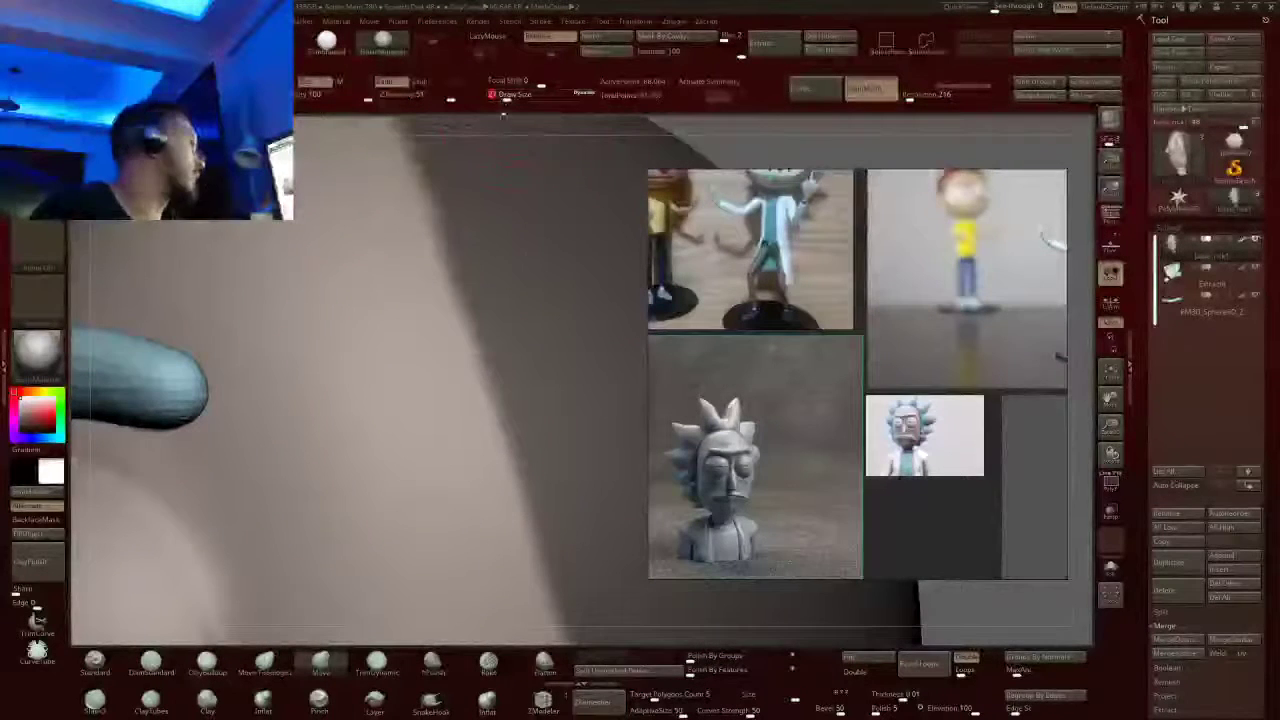
pyautogui.keyDown('ctrl'); pyautogui.moveTo(420, 300); pyautogui.dragTo(441, 228, button='right'); pyautogui.keyUp('ctrl')
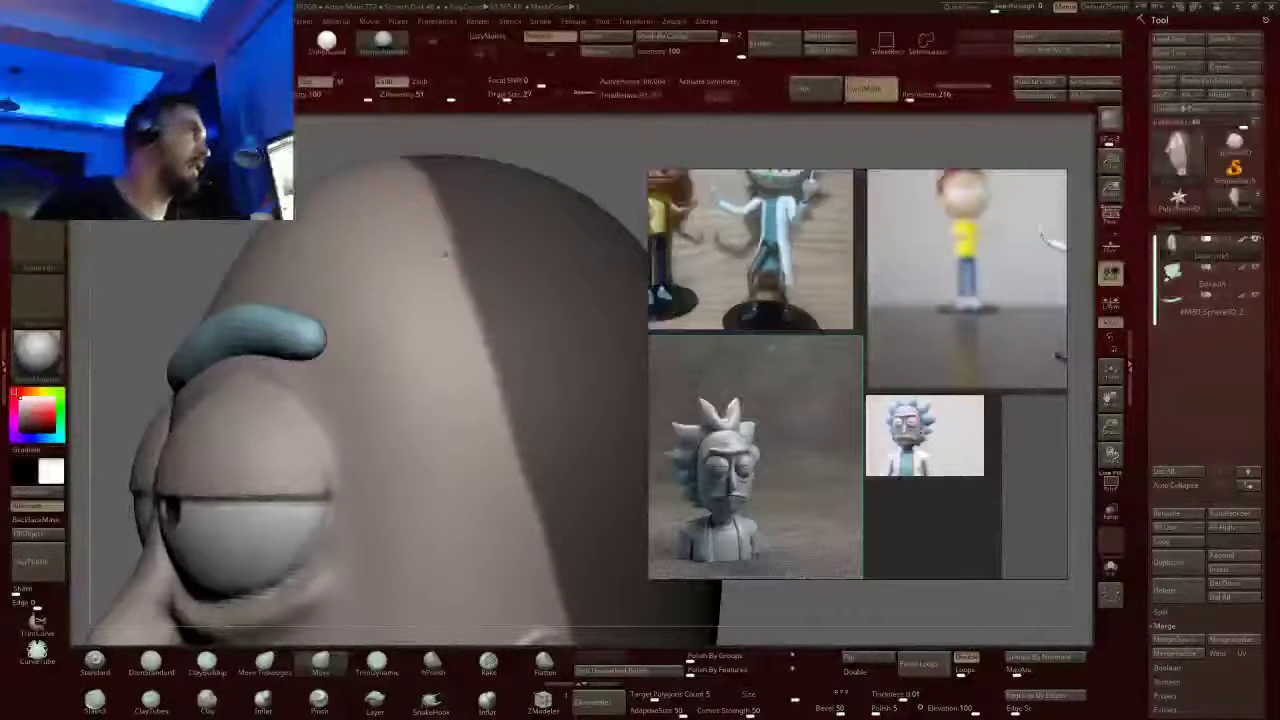
pyautogui.moveTo(444, 254); pyautogui.dragTo(540, 254, button='right')
# Clean the scalp mask's front edge on the opposite side of the head, using LazyMouse and a draw size of about 18
pyautogui.moveTo(290, 240); pyautogui.dragTo(487, 268, button='right')
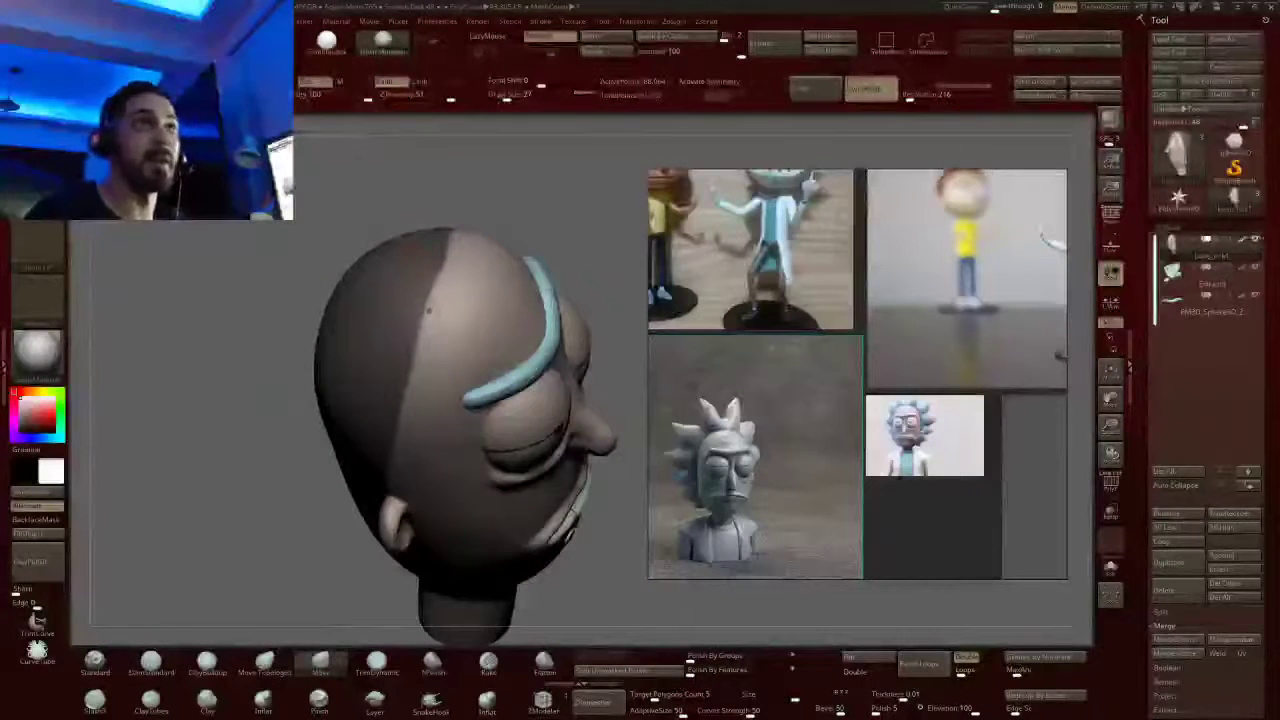
pyautogui.moveTo(421, 310)
pyautogui.mouseDown(button='right')
pyautogui.moveTo(453, 318)
pyautogui.moveTo(440, 390)
pyautogui.moveTo(425, 400)
pyautogui.mouseUp(button='right')
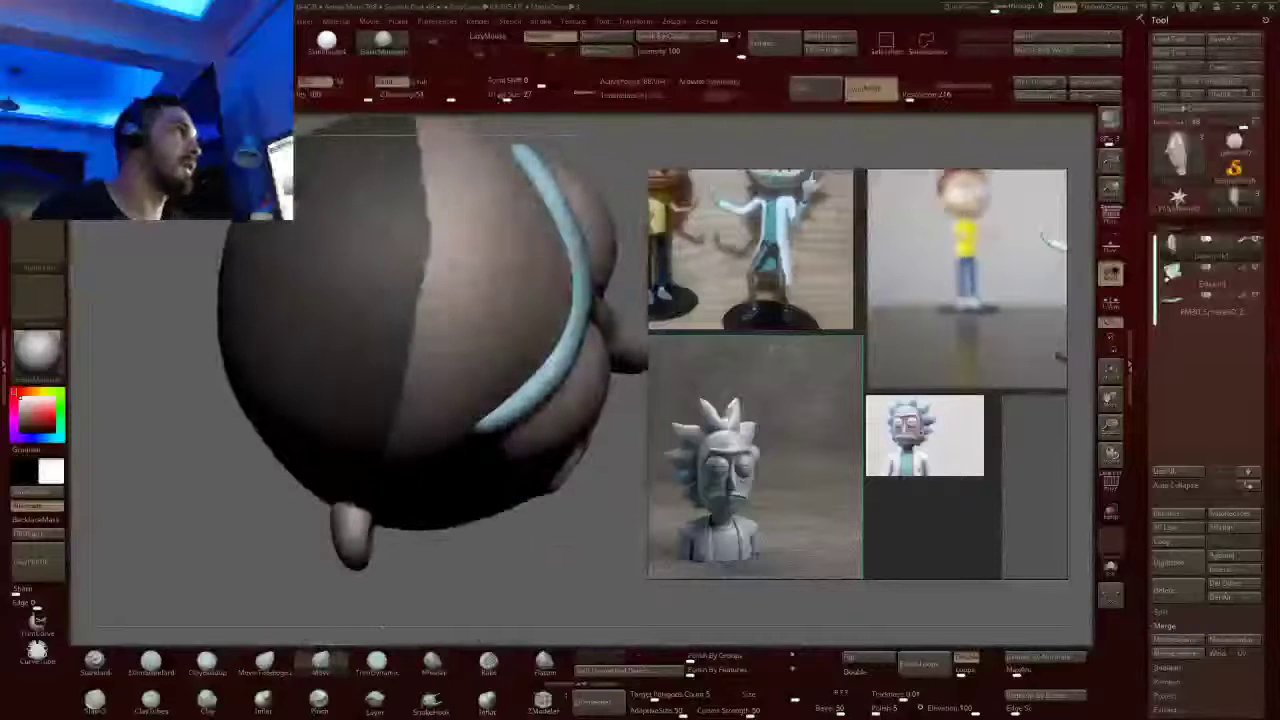
pyautogui.click(505, 97)
pyautogui.moveTo(507, 97); pyautogui.dragTo(503, 97)
pyautogui.moveTo(440, 400)
pyautogui.mouseDown(button='right')
pyautogui.moveTo(450, 290)
pyautogui.moveTo(452, 302)
pyautogui.moveTo(428, 260)
pyautogui.mouseUp(button='right')
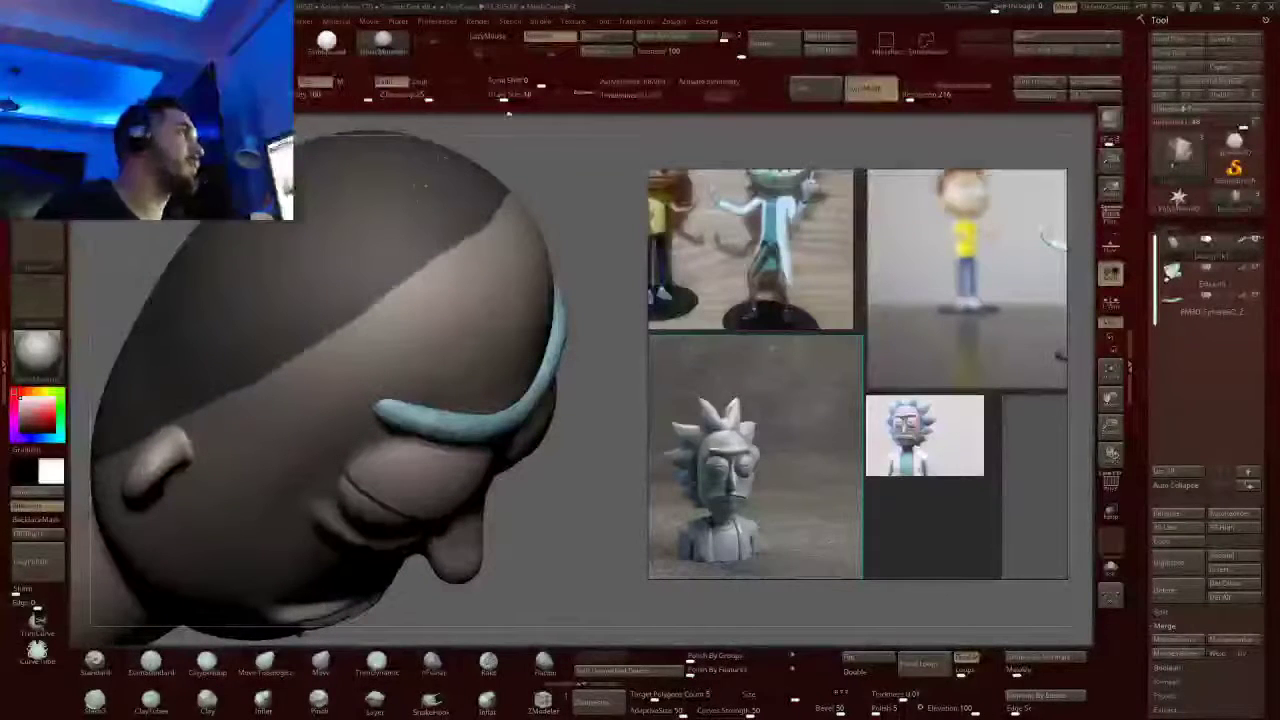
pyautogui.click(495, 36)
pyautogui.keyDown('alt'); pyautogui.moveTo(180, 414); pyautogui.dragTo(256, 405, button='right'); pyautogui.keyUp('alt')
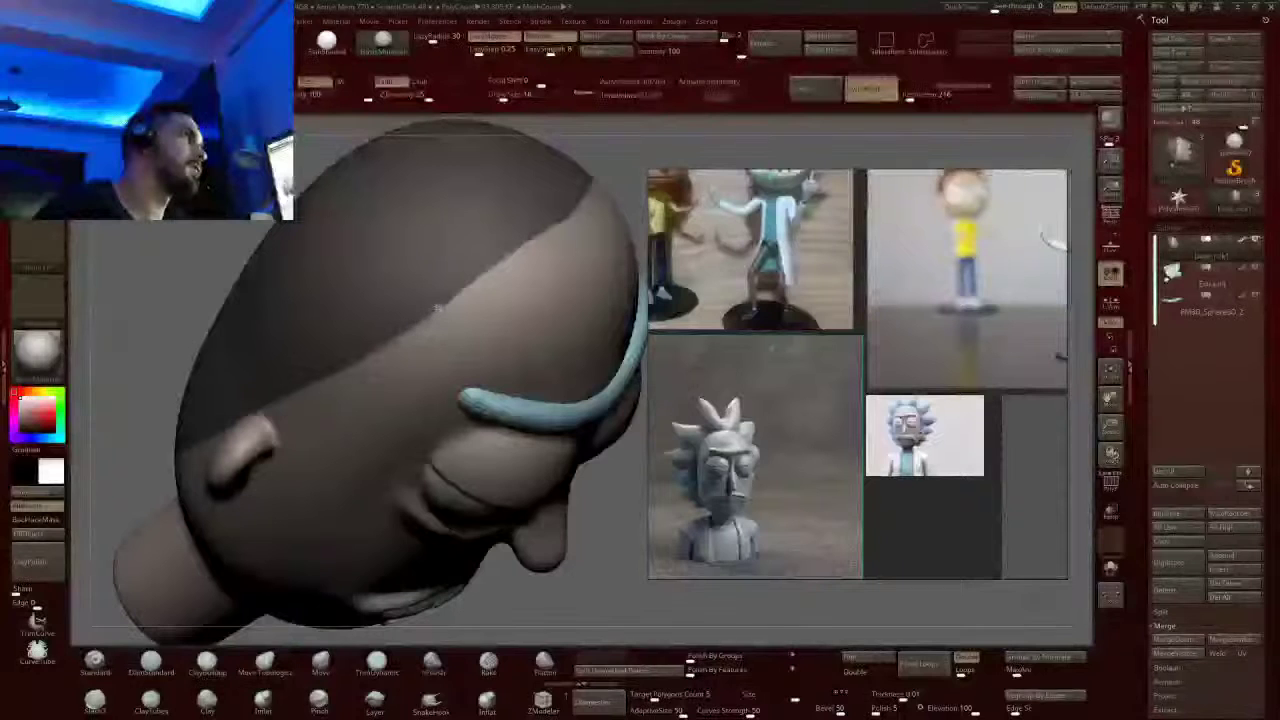
pyautogui.keyDown('ctrl'); pyautogui.moveTo(467, 287); pyautogui.dragTo(508, 260); pyautogui.keyUp('ctrl')
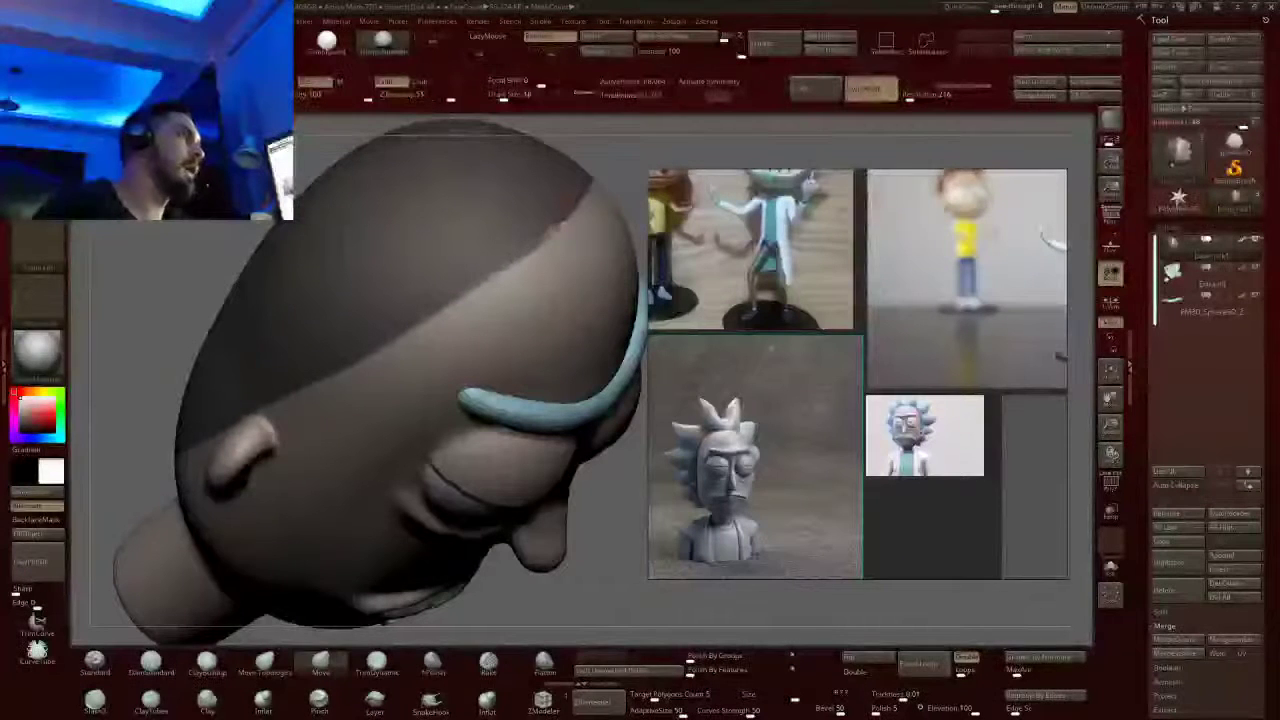
# Turn on symmetry and refine the scalp mask's edge around the hairline and down to the nape
pyautogui.press('x')
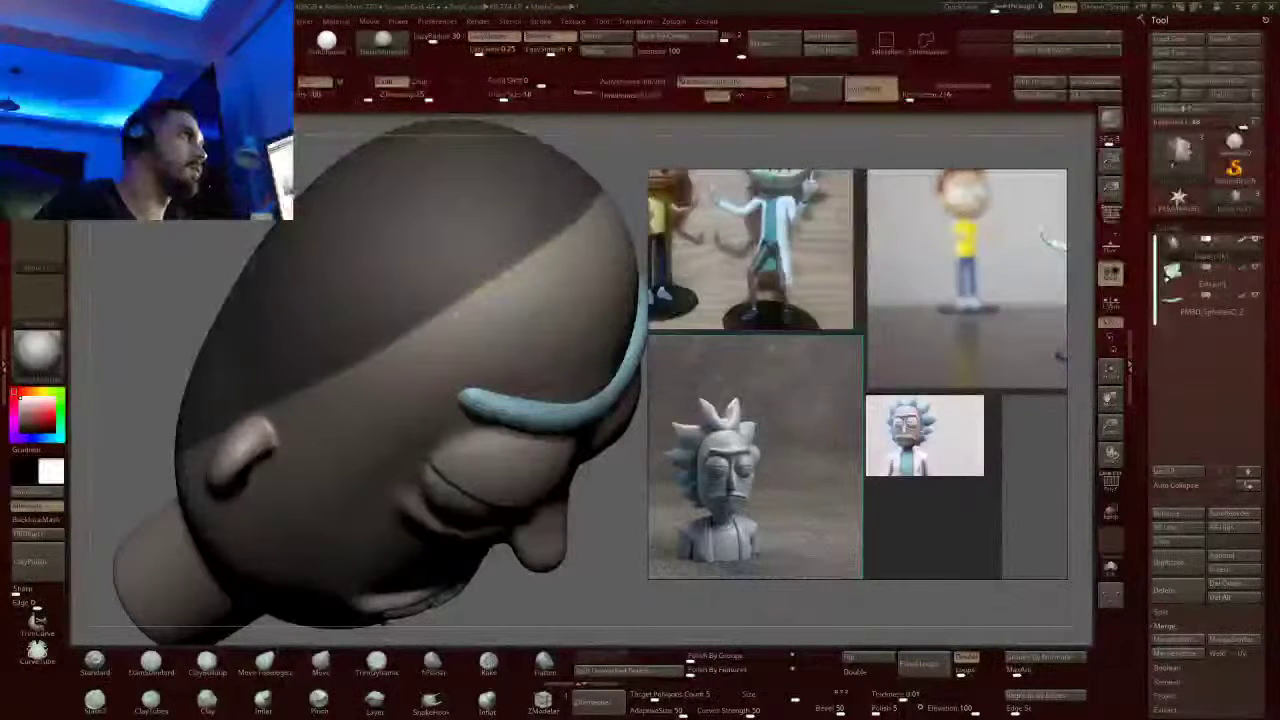
pyautogui.keyDown('ctrl'); pyautogui.moveTo(444, 410); pyautogui.dragTo(480, 385, button='right'); pyautogui.keyUp('ctrl')
pyautogui.press('ctrl')
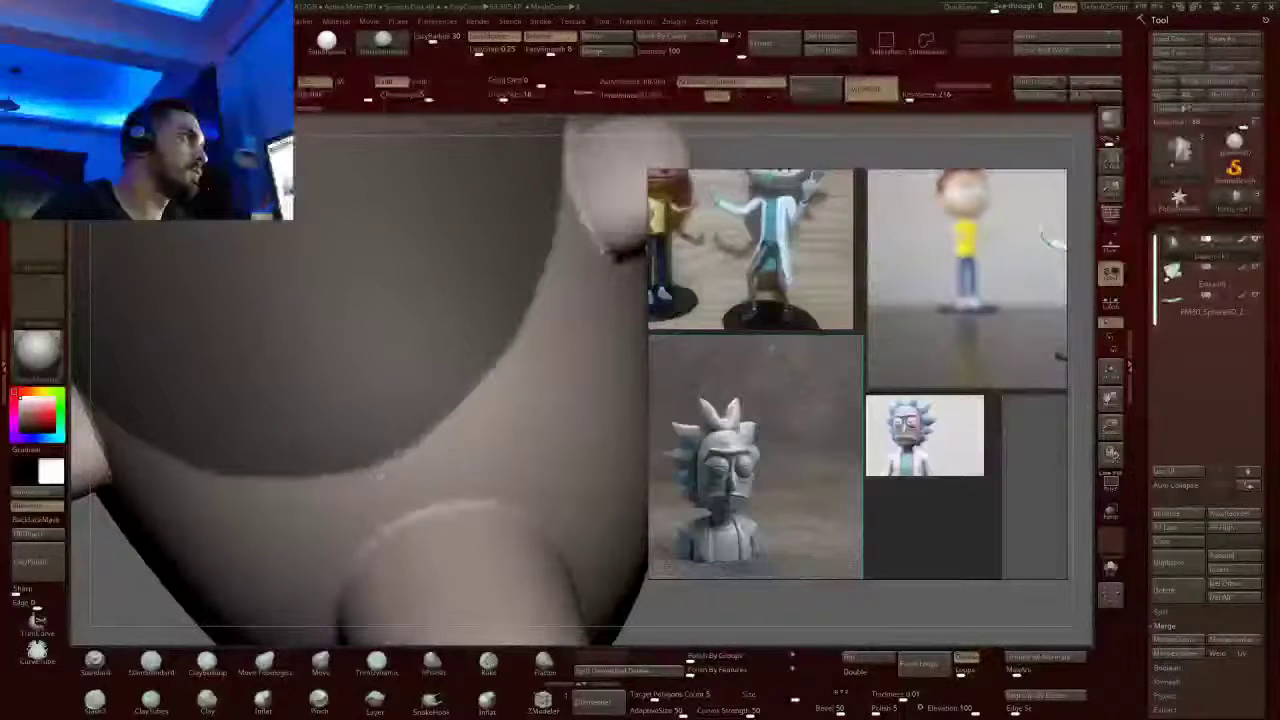
pyautogui.moveTo(330, 505)
pyautogui.keyDown('ctrl'); pyautogui.mouseDown(button='right')
pyautogui.moveTo(330, 390)
pyautogui.moveTo(270, 430)
pyautogui.moveTo(110, 430)
pyautogui.moveTo(230, 330)
pyautogui.moveTo(300, 420)
pyautogui.moveTo(403, 368)
pyautogui.moveTo(280, 370)
pyautogui.mouseUp(button='right'); pyautogui.keyUp('ctrl')
pyautogui.moveTo(480, 416)
pyautogui.keyDown('shift'); pyautogui.mouseDown(button='right')
pyautogui.moveTo(424, 416)
pyautogui.moveTo(434, 308)
pyautogui.mouseUp(button='right'); pyautogui.keyUp('shift')
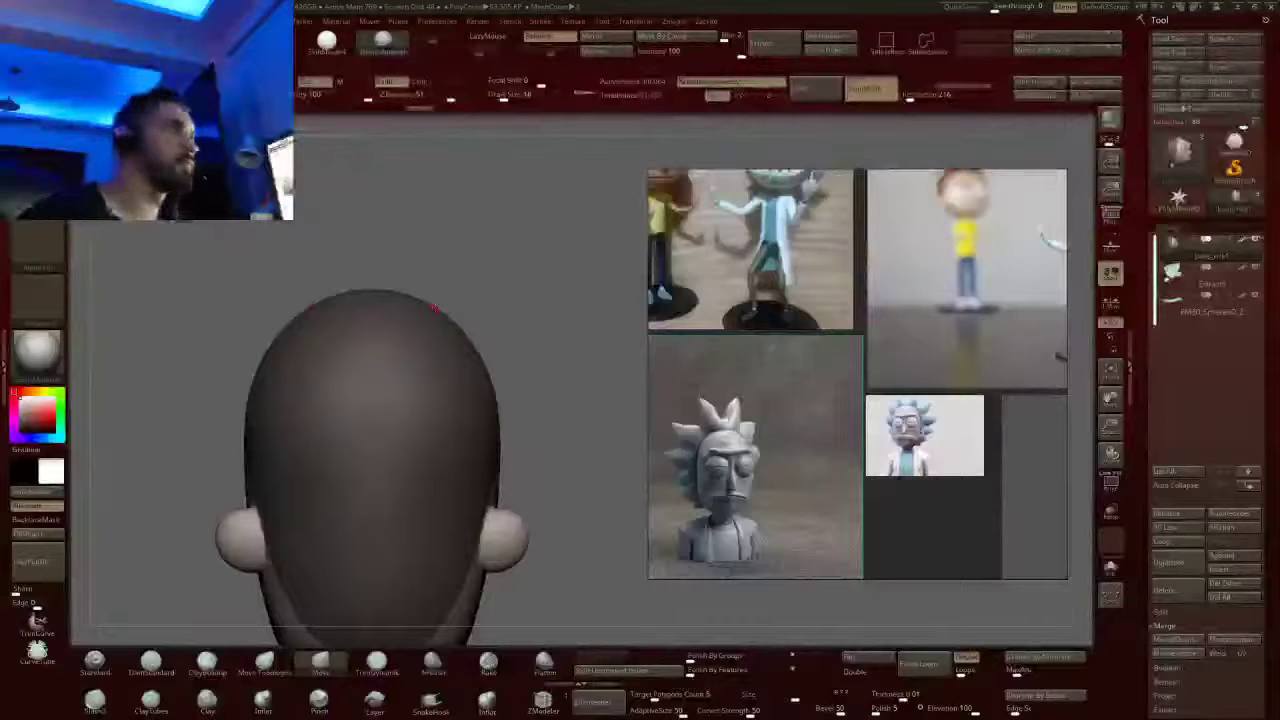
# Look through the collection of cartoon Rick and Morty images for views of Rick's spiky hairstyle
pyautogui.scroll(-14, 800, 325)
pyautogui.scroll(6, 865, 258)
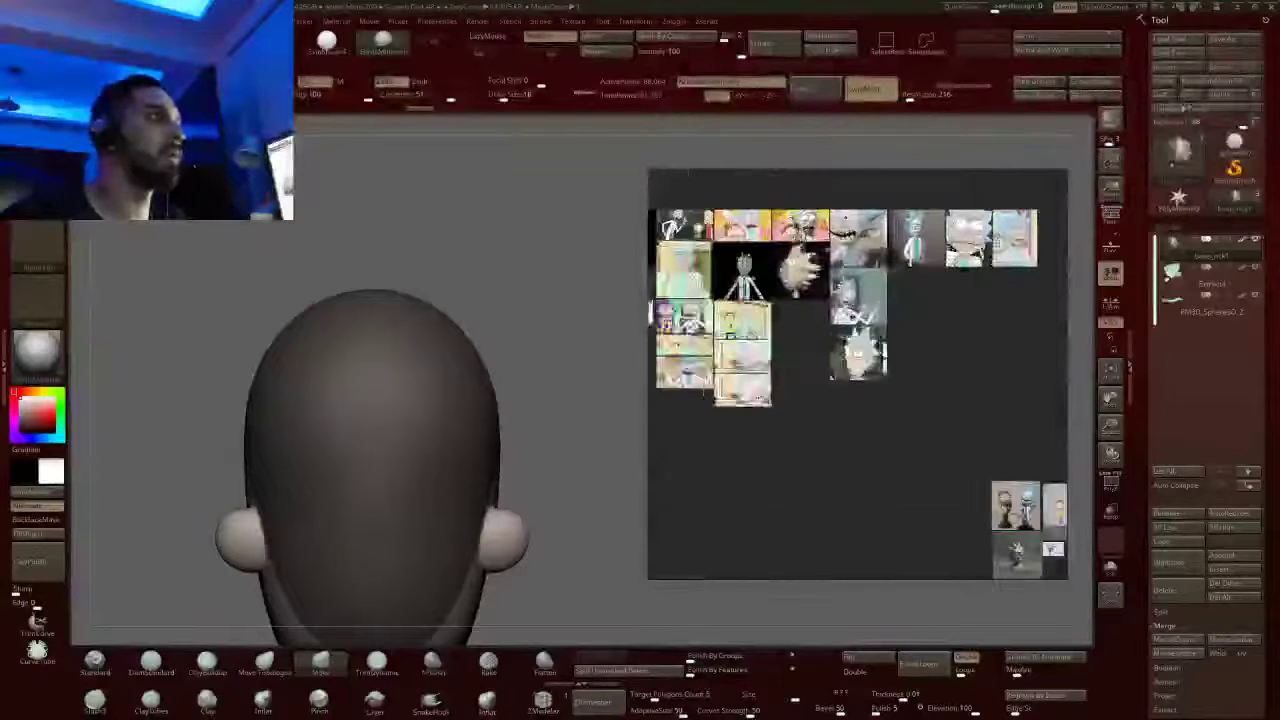
pyautogui.moveTo(718, 286); pyautogui.dragTo(803, 334, button='middle')
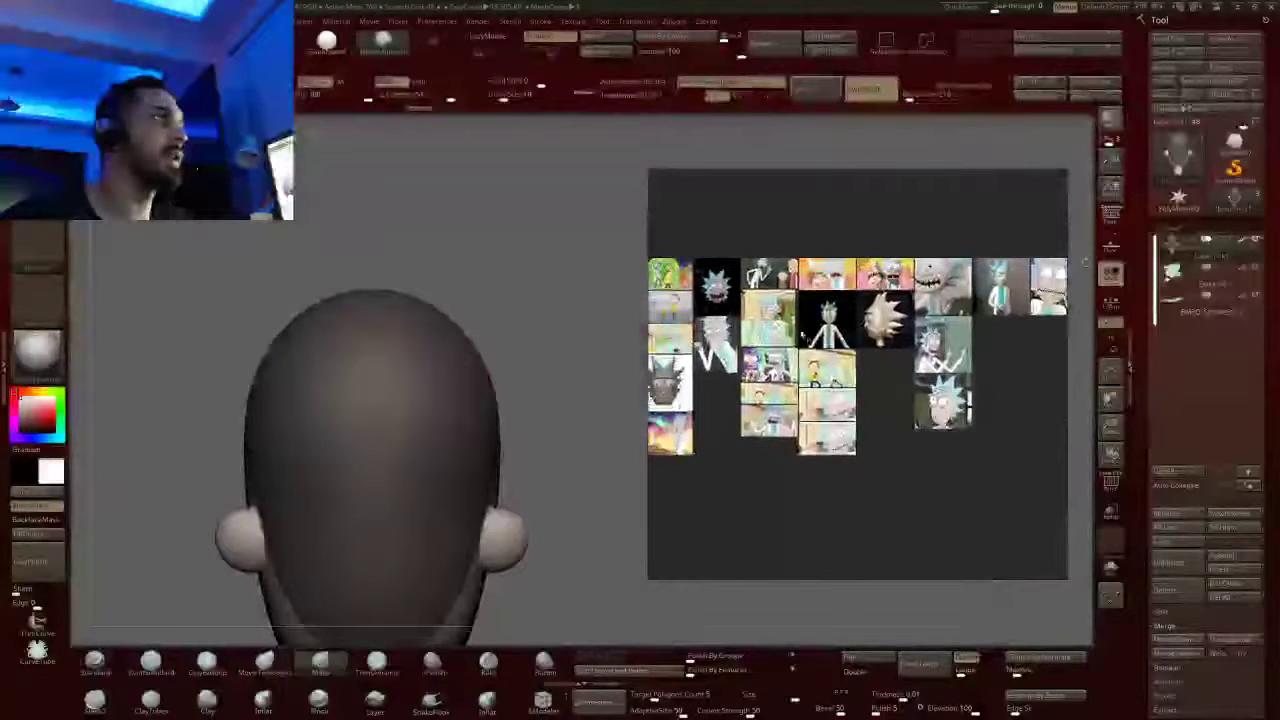
pyautogui.moveTo(700, 334); pyautogui.dragTo(842, 333, button='middle')
pyautogui.scroll(6, 774, 329)
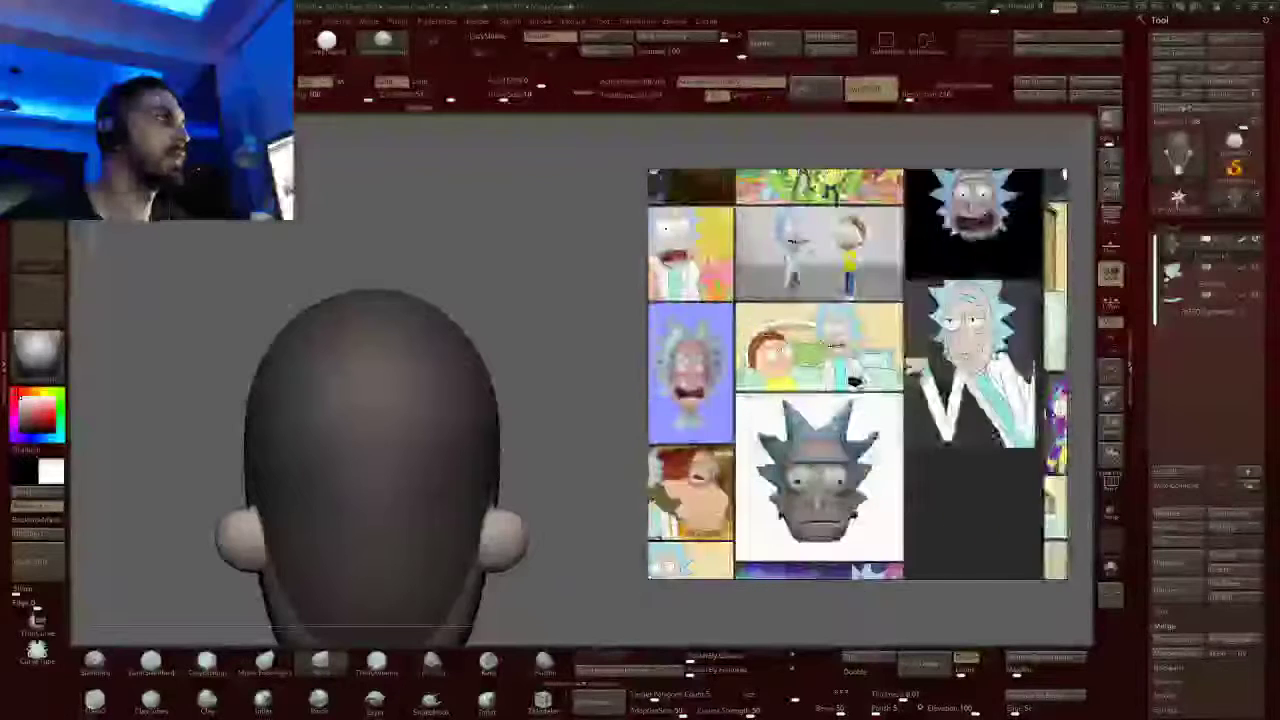
pyautogui.scroll(-3, 766, 310)
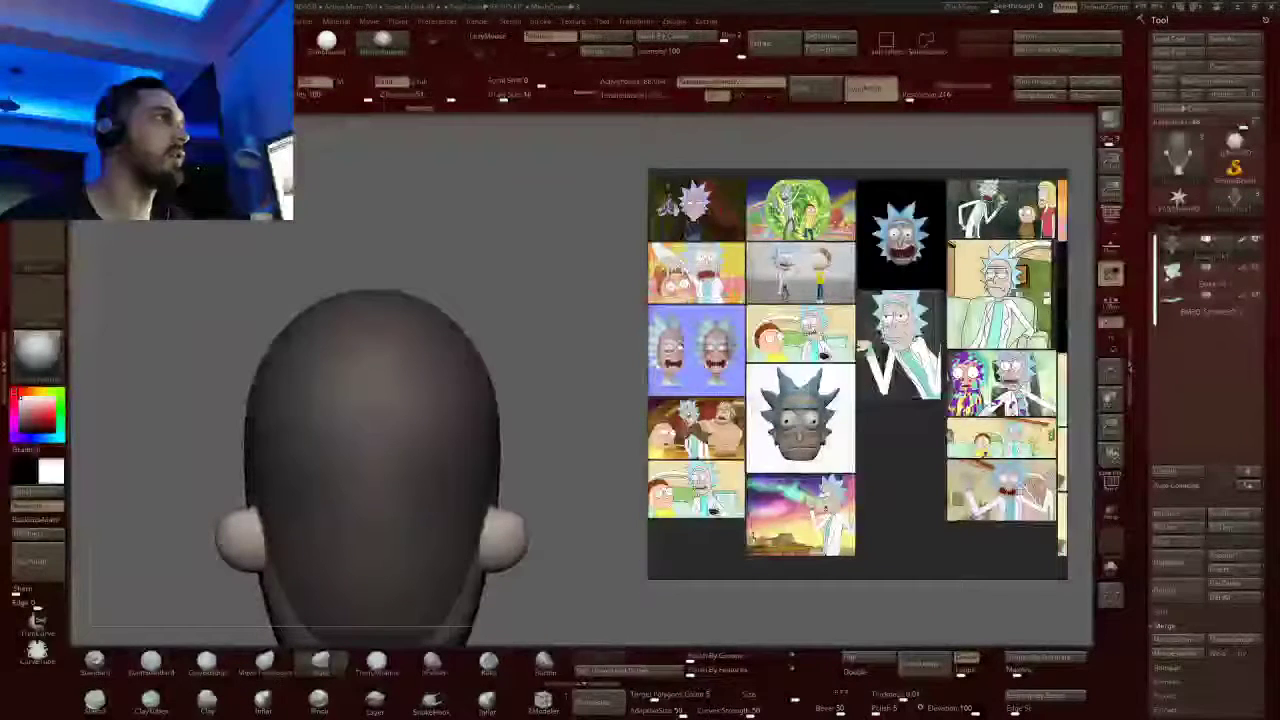
pyautogui.hotkey('ctrl', 'p')
pyautogui.hotkey('ctrl', 'p')
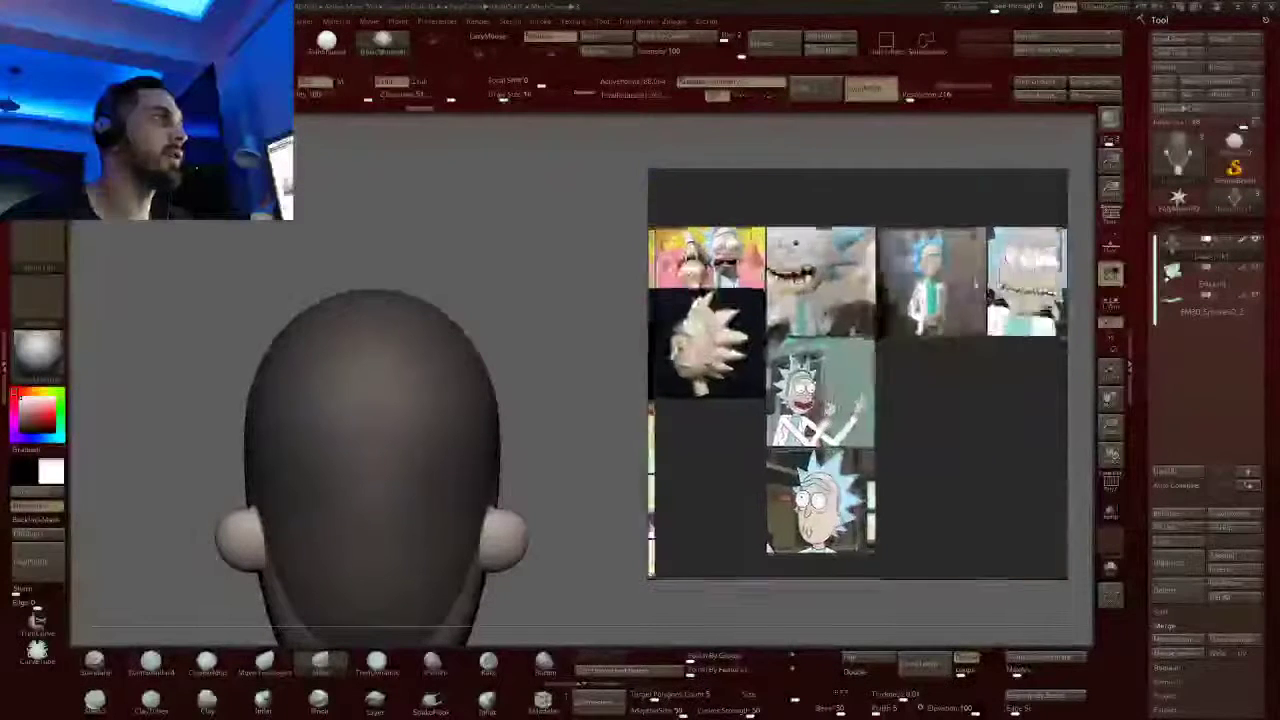
pyautogui.hotkey('ctrl', 'p')
pyautogui.hotkey('ctrl', 'p')
pyautogui.hotkey('ctrl', 'p')
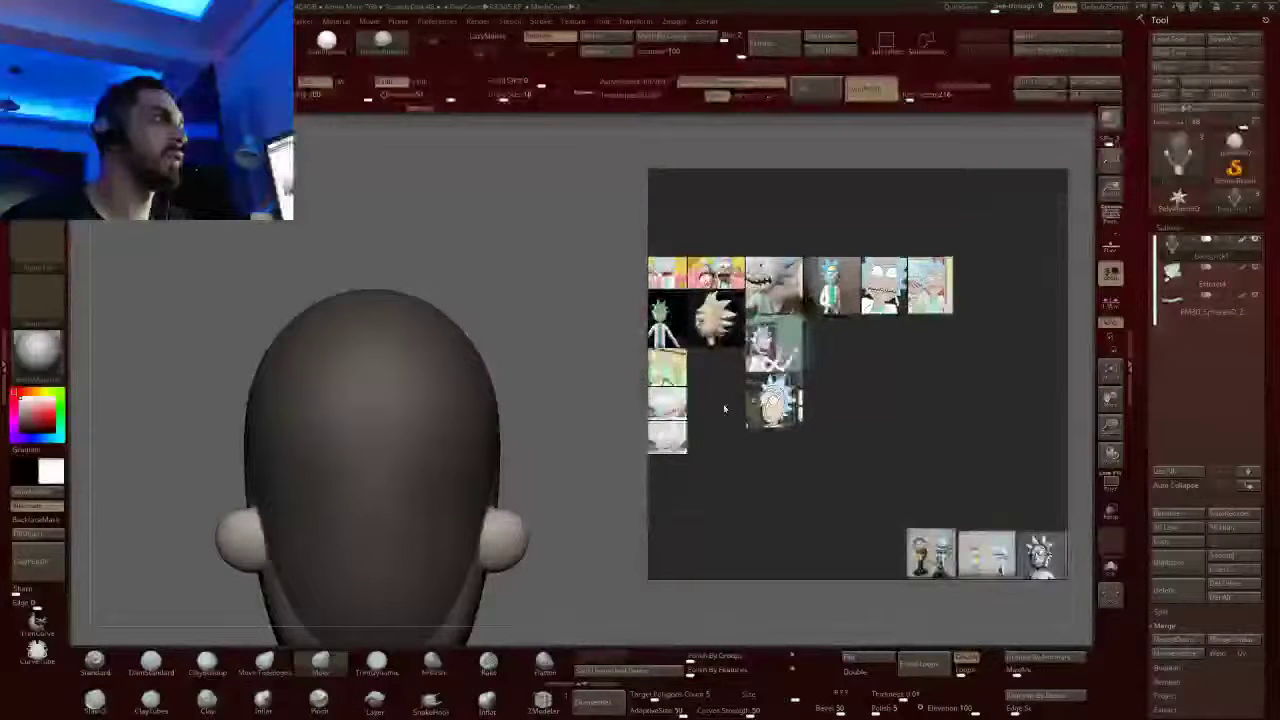
# Examine the group of grey Rick renders and figure references for how the hair wraps around the head
pyautogui.hotkey('ctrl', 'p')
pyautogui.hotkey('ctrl', 'p')
pyautogui.hotkey('ctrl', 'p')
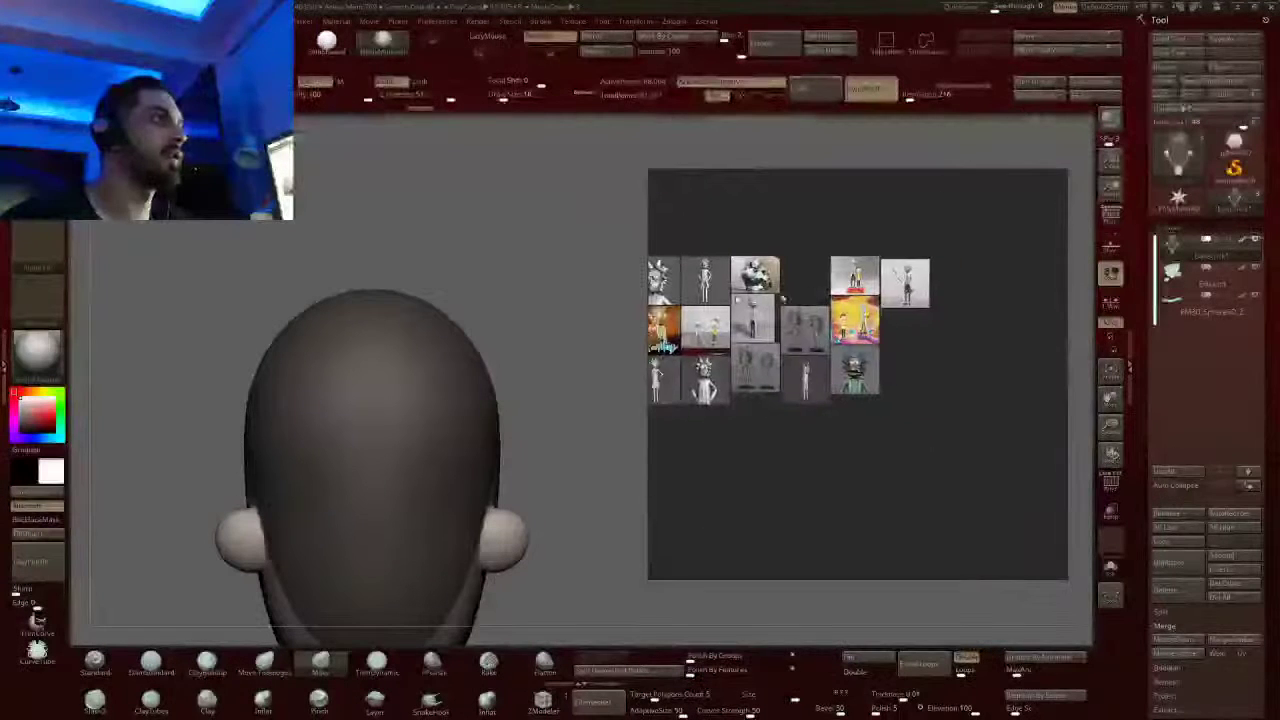
pyautogui.hotkey('ctrl', 'p')
pyautogui.hotkey('ctrl', 'p')
pyautogui.hotkey('ctrl', 'p')
pyautogui.hotkey('ctrl', 'p')
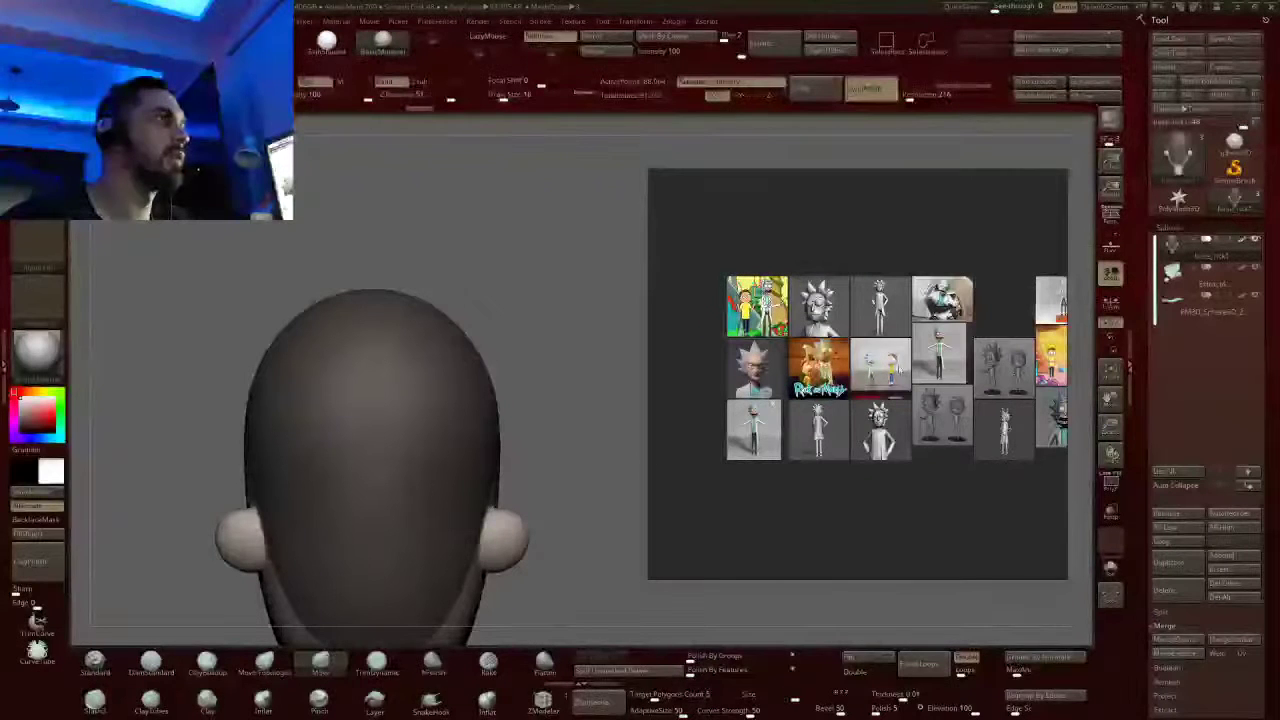
# Look through the reference board's groups of grey renders, Morty images and Rick cartoon images for views of Rick's hair
pyautogui.scroll(-3, 899, 369)
pyautogui.scroll(7, 972, 333)
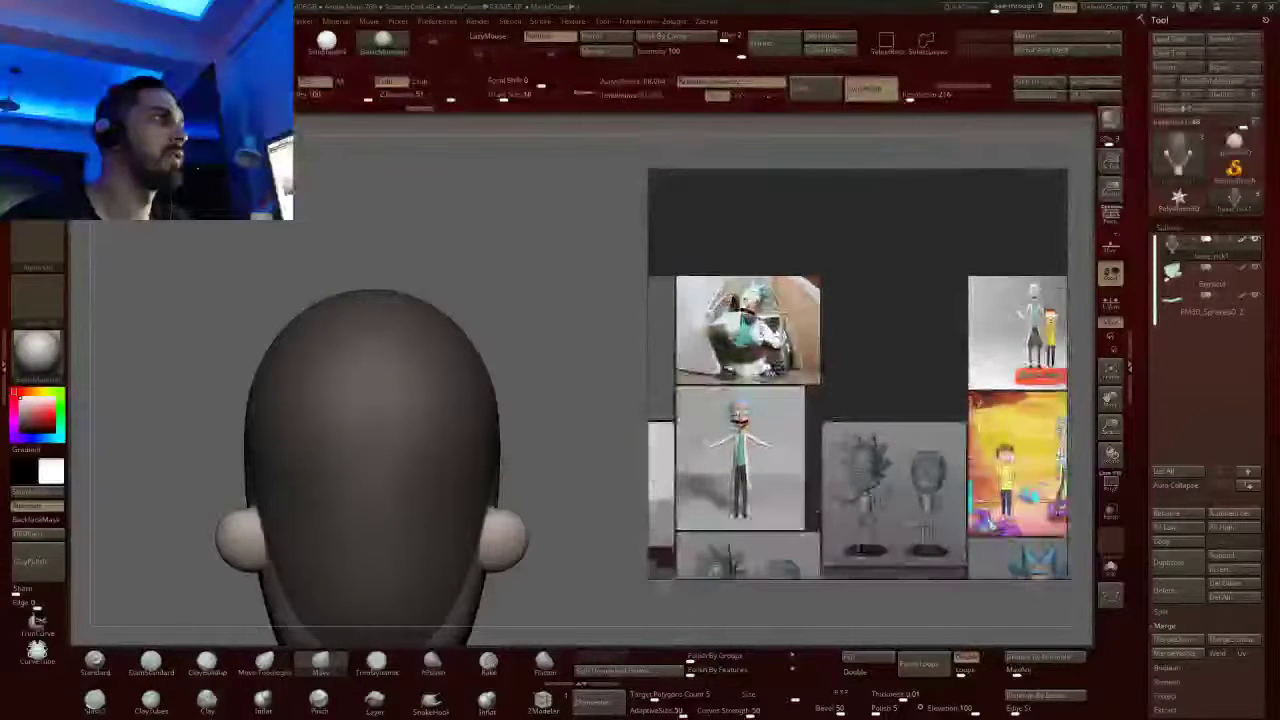
pyautogui.scroll(-8, 972, 333)
pyautogui.hotkey('ctrl', 'p')
pyautogui.hotkey('ctrl', 'p')
pyautogui.hotkey('ctrl', 'p')
pyautogui.hotkey('ctrl', 'p')
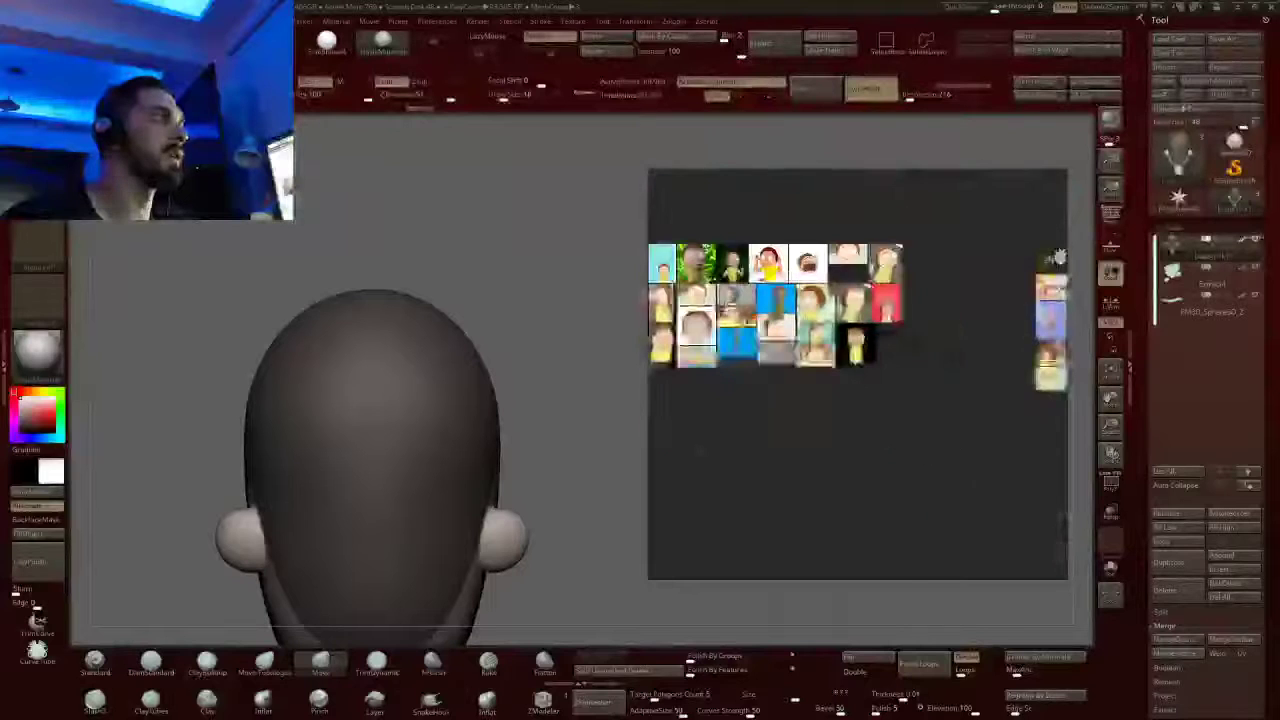
pyautogui.scroll(5, 820, 326)
pyautogui.scroll(-9, 820, 326)
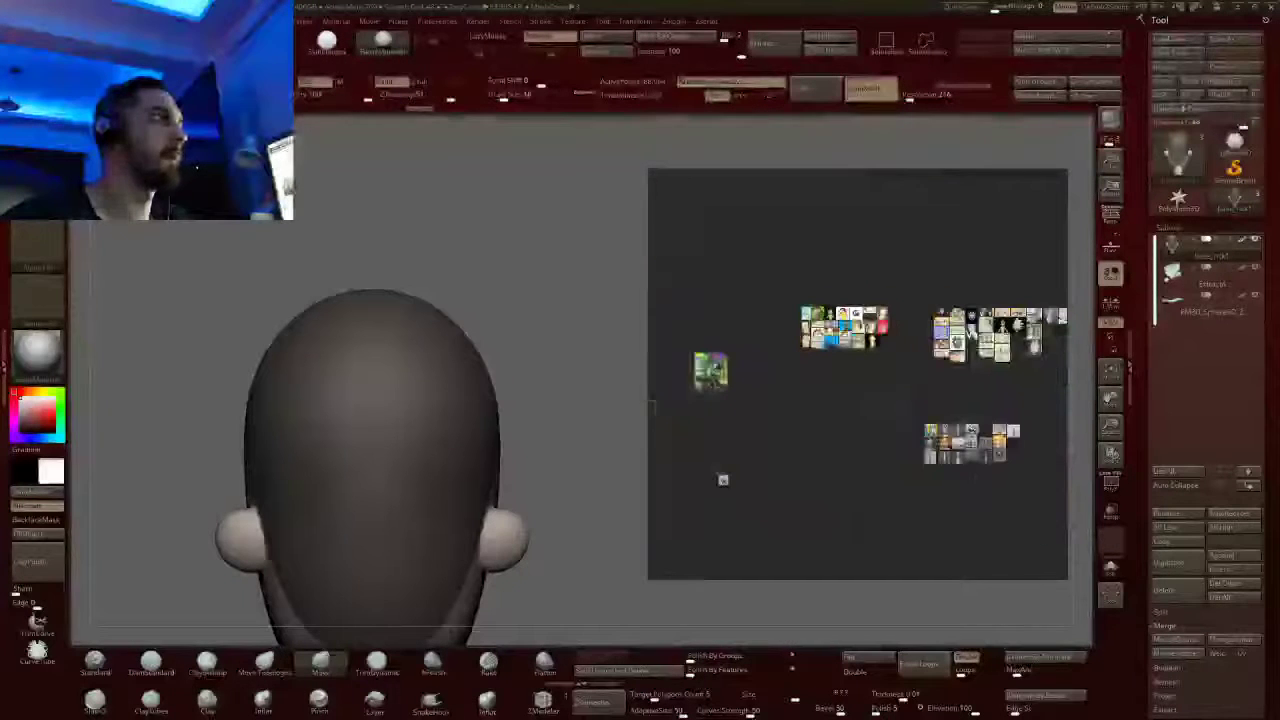
pyautogui.scroll(6, 967, 326)
pyautogui.moveTo(967, 326); pyautogui.dragTo(836, 326, button='middle')
pyautogui.scroll(1, 836, 326)
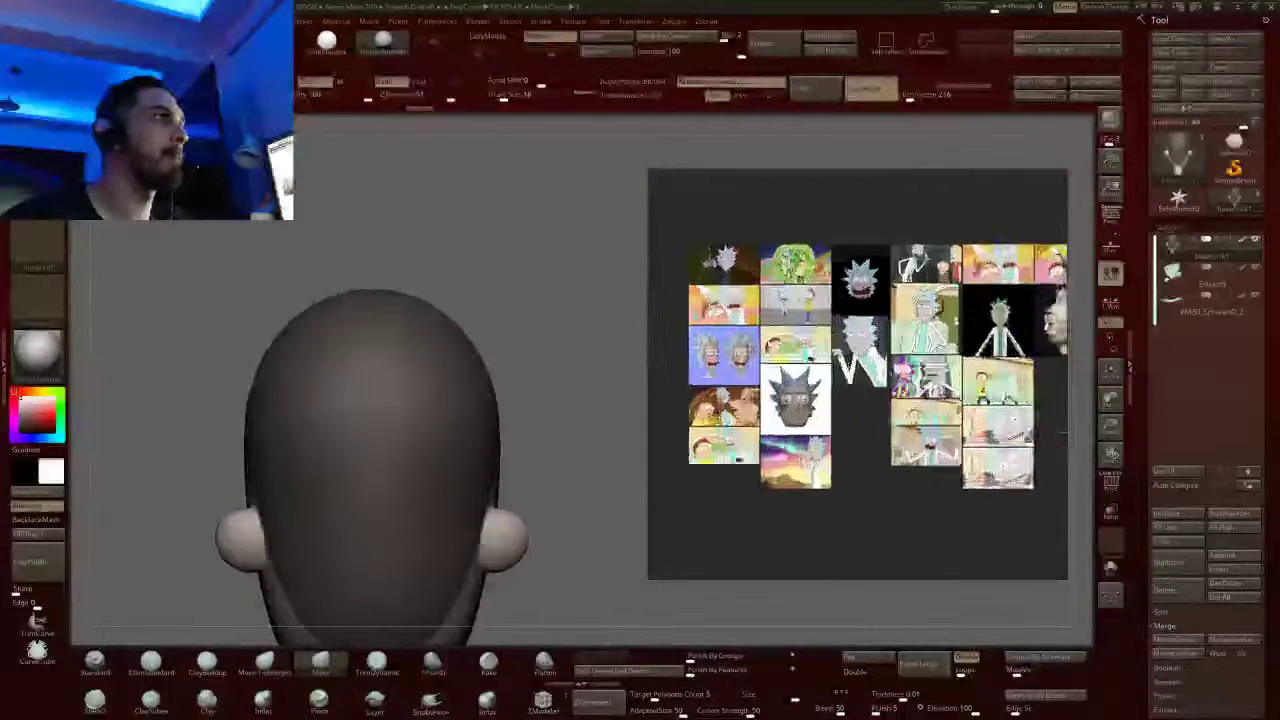
# Find and enlarge the grey render that shows Rick's spiky hair and bald spot from behind
pyautogui.hotkey('ctrl', 'p')
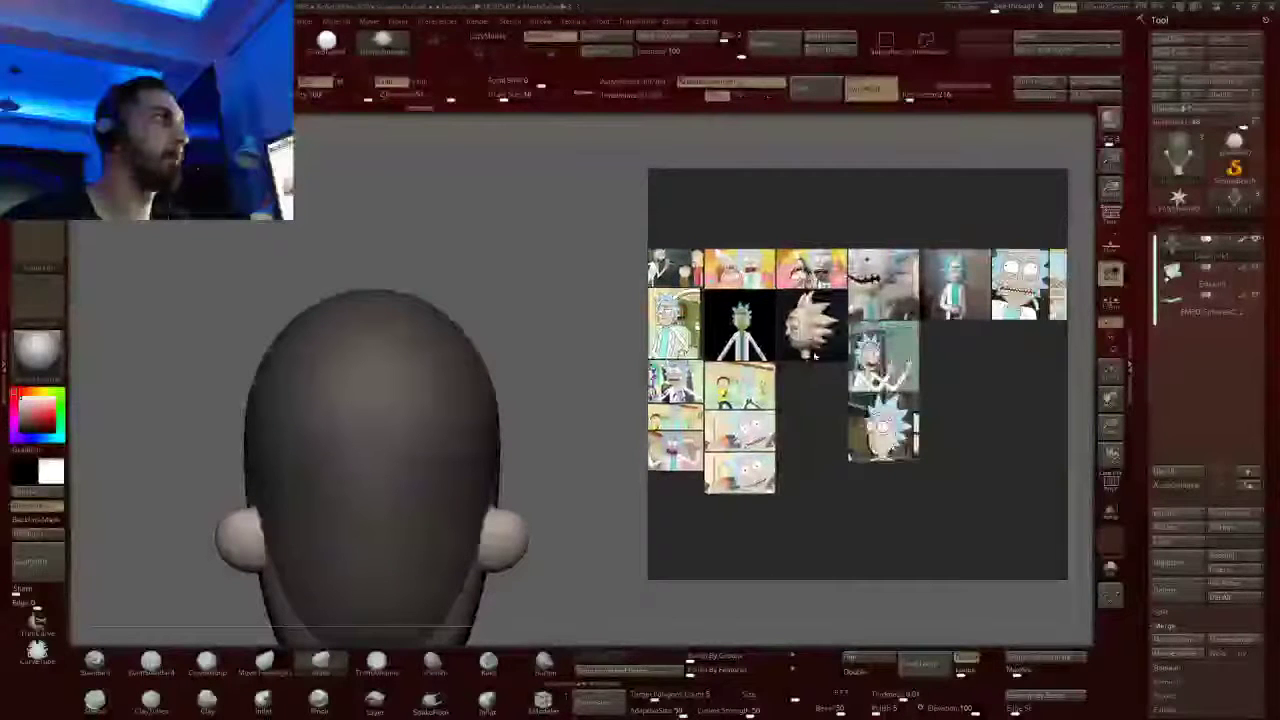
pyautogui.scroll(-6, 911, 331)
pyautogui.scroll(5, 942, 398)
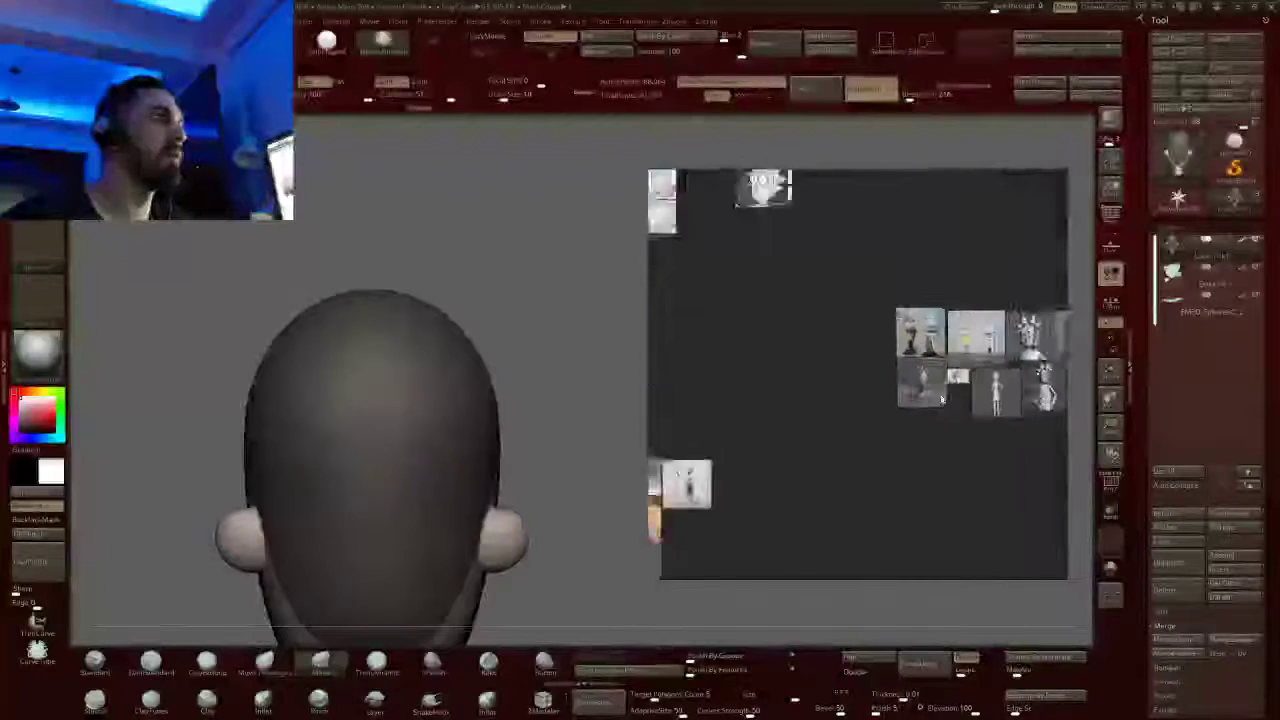
pyautogui.scroll(1, 941, 398)
pyautogui.scroll(8, 1020, 377)
pyautogui.moveTo(940, 360); pyautogui.dragTo(823, 360, button='middle')
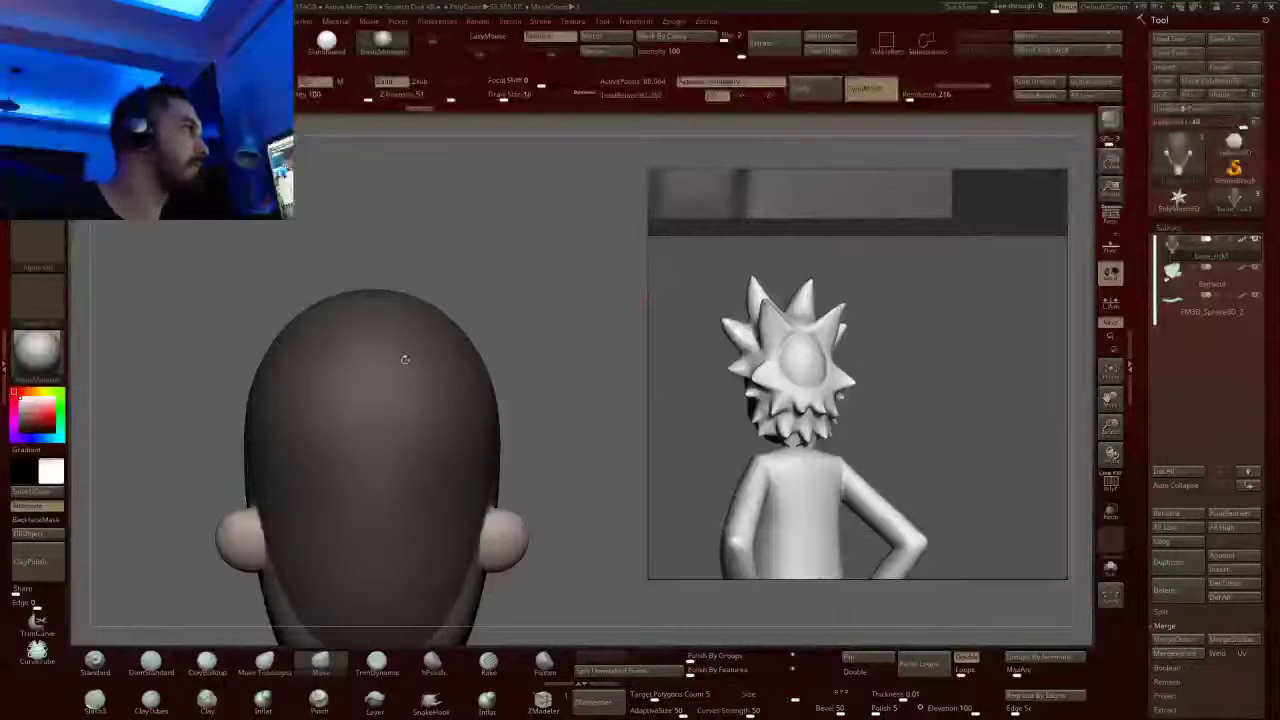
# Erase an oval ring from the scalp mask on the back of the head with a draw size of 37
pyautogui.moveTo(405, 359); pyautogui.dragTo(580, 292, button='right')
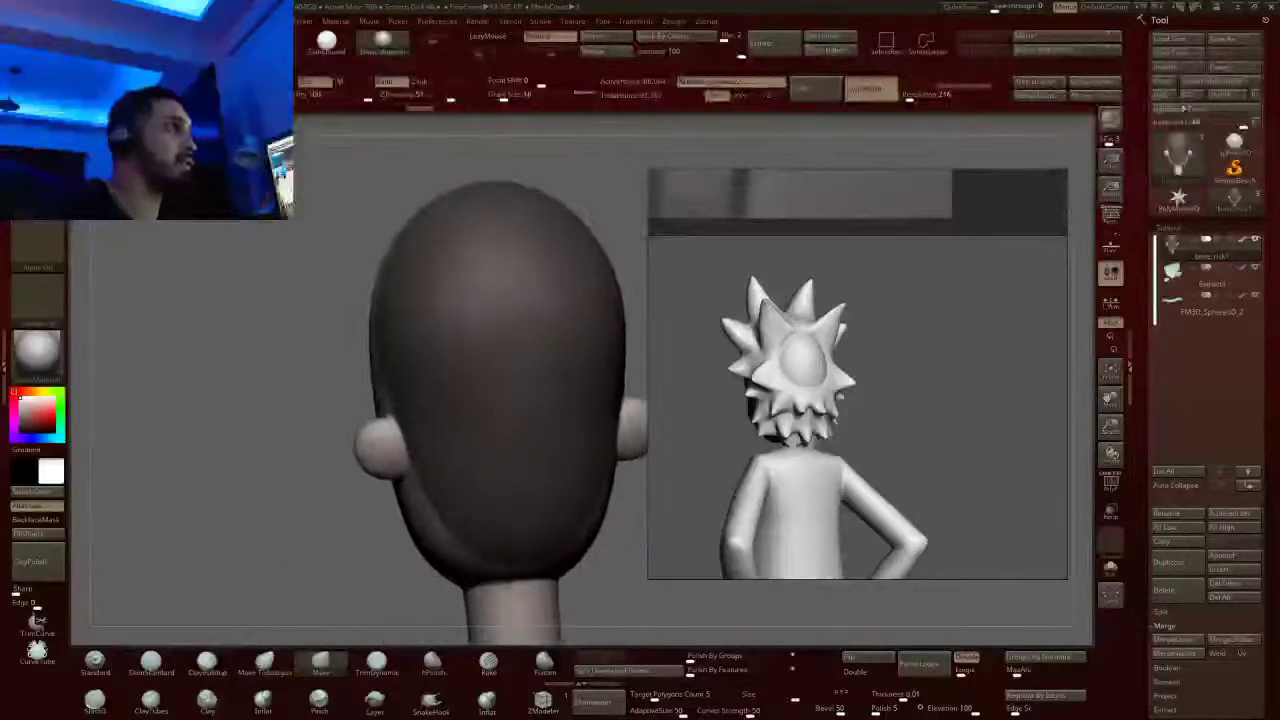
pyautogui.moveTo(500, 95); pyautogui.dragTo(512, 95)
pyautogui.keyDown('alt'); pyautogui.moveTo(474, 276); pyautogui.dragTo(397, 301, button='right'); pyautogui.keyUp('alt')
pyautogui.moveTo(509, 94); pyautogui.dragTo(493, 94)
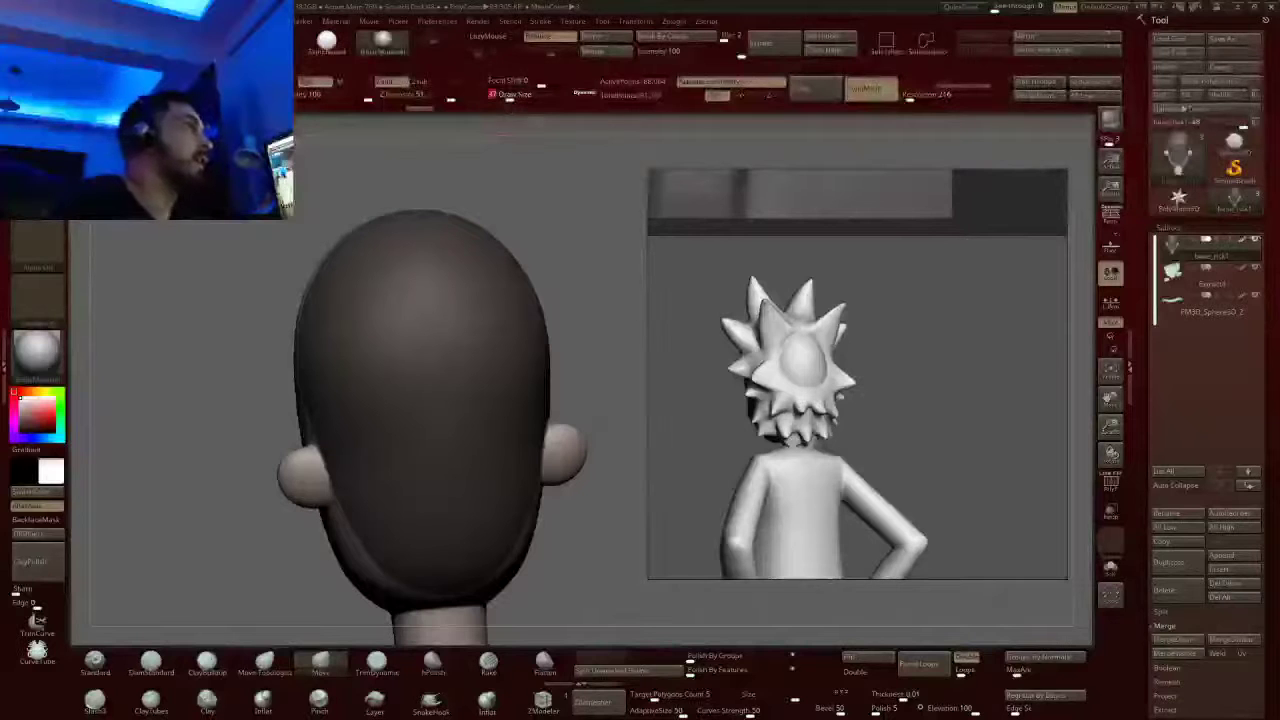
pyautogui.press('ctrl')
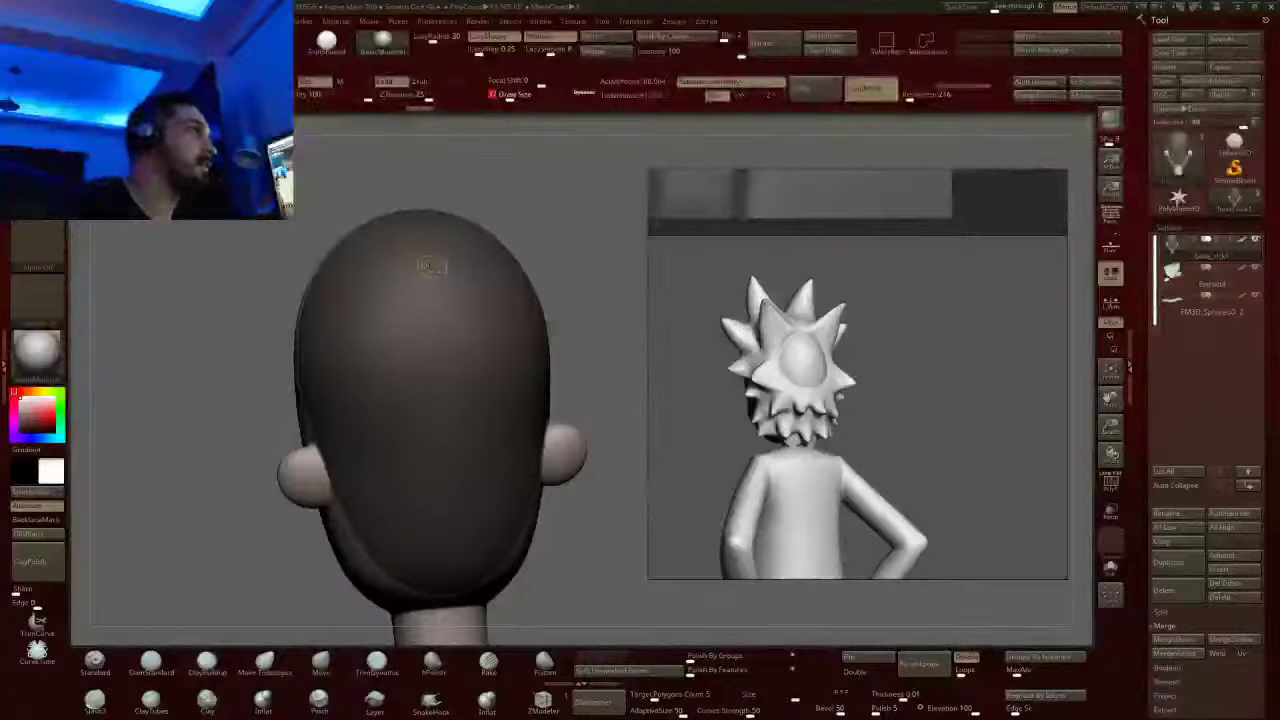
pyautogui.moveTo(420, 265); pyautogui.dragTo(380, 326)
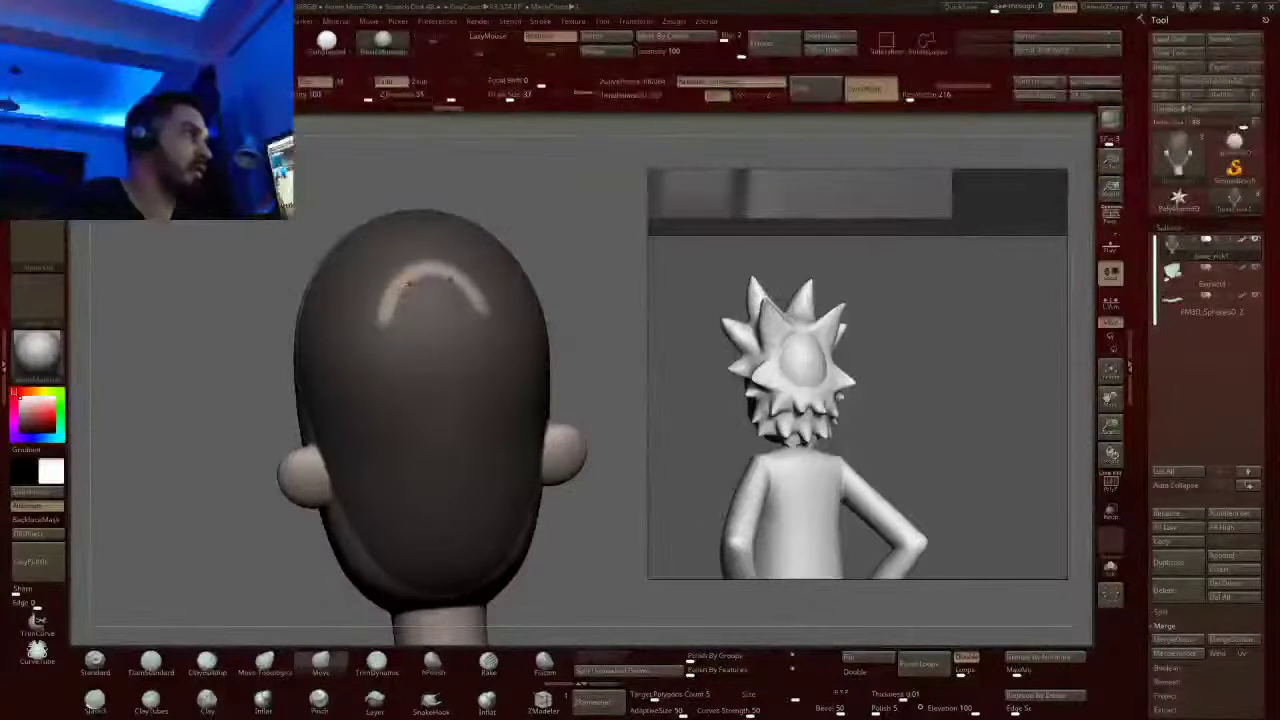
pyautogui.hotkey('ctrl', 'z')
pyautogui.moveTo(428, 260)
pyautogui.mouseDown()
pyautogui.moveTo(388, 282)
pyautogui.moveTo(356, 352)
pyautogui.moveTo(372, 402)
pyautogui.moveTo(434, 428)
pyautogui.moveTo(486, 408)
pyautogui.moveTo(500, 352)
pyautogui.moveTo(462, 282)
pyautogui.moveTo(436, 277)
pyautogui.mouseUp()
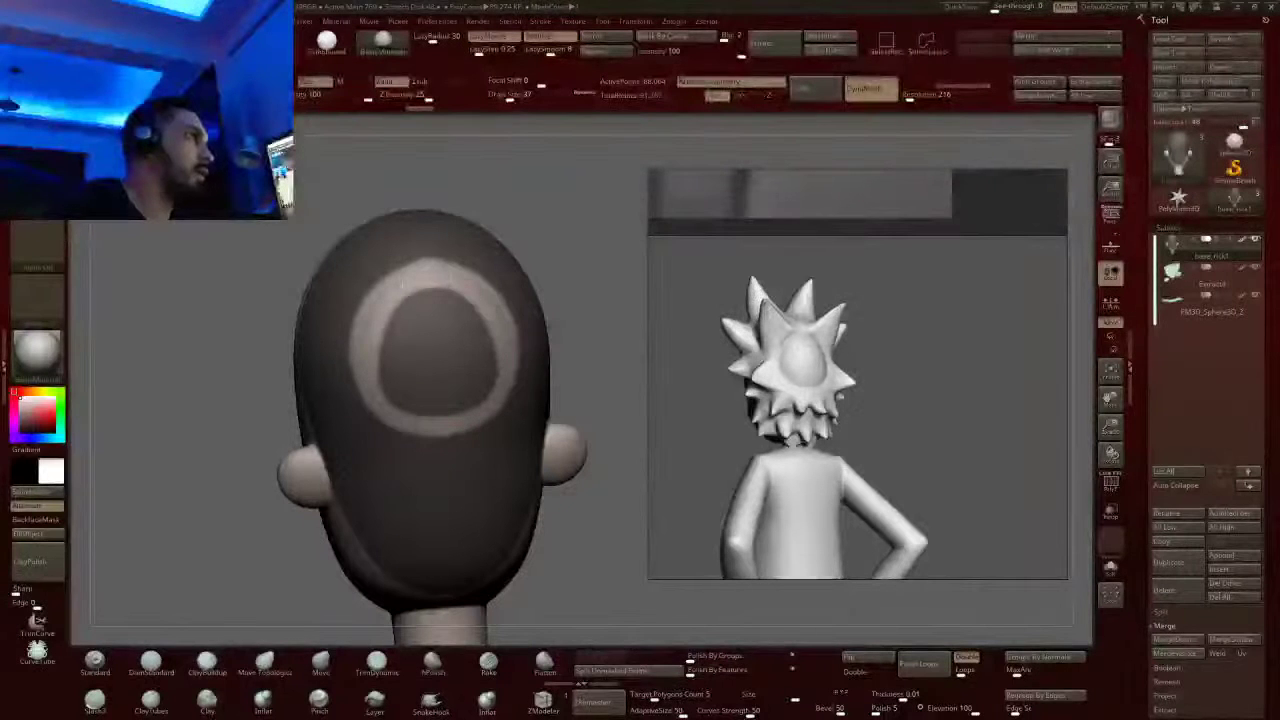
# Clear the remaining mask inside the ring to form an unmasked bald spot on the back of the head
pyautogui.moveTo(382, 352)
pyautogui.mouseDown()
pyautogui.moveTo(392, 396)
pyautogui.moveTo(449, 413)
pyautogui.moveTo(484, 336)
pyautogui.moveTo(406, 285)
pyautogui.mouseUp()
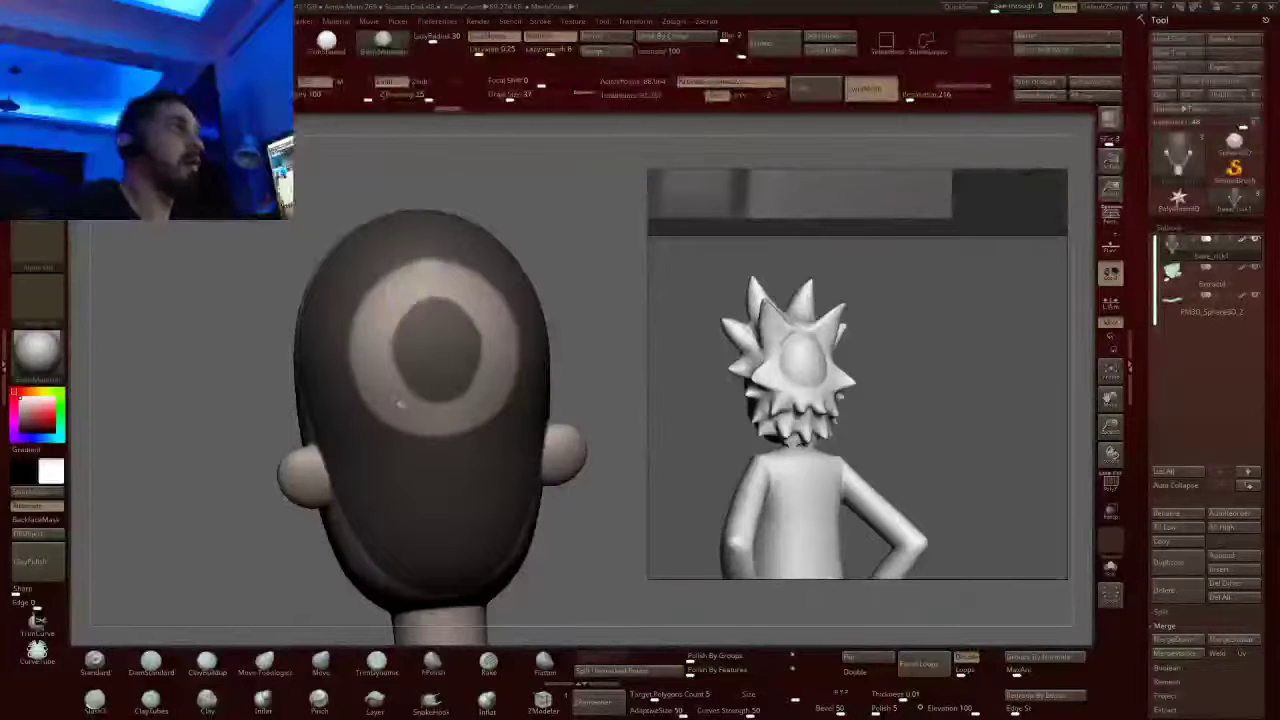
pyautogui.moveTo(468, 386)
pyautogui.keyDown('ctrl'); pyautogui.keyDown('alt'); pyautogui.mouseDown()
pyautogui.moveTo(454, 312)
pyautogui.moveTo(434, 304)
pyautogui.mouseUp(); pyautogui.keyUp('alt'); pyautogui.keyUp('ctrl')
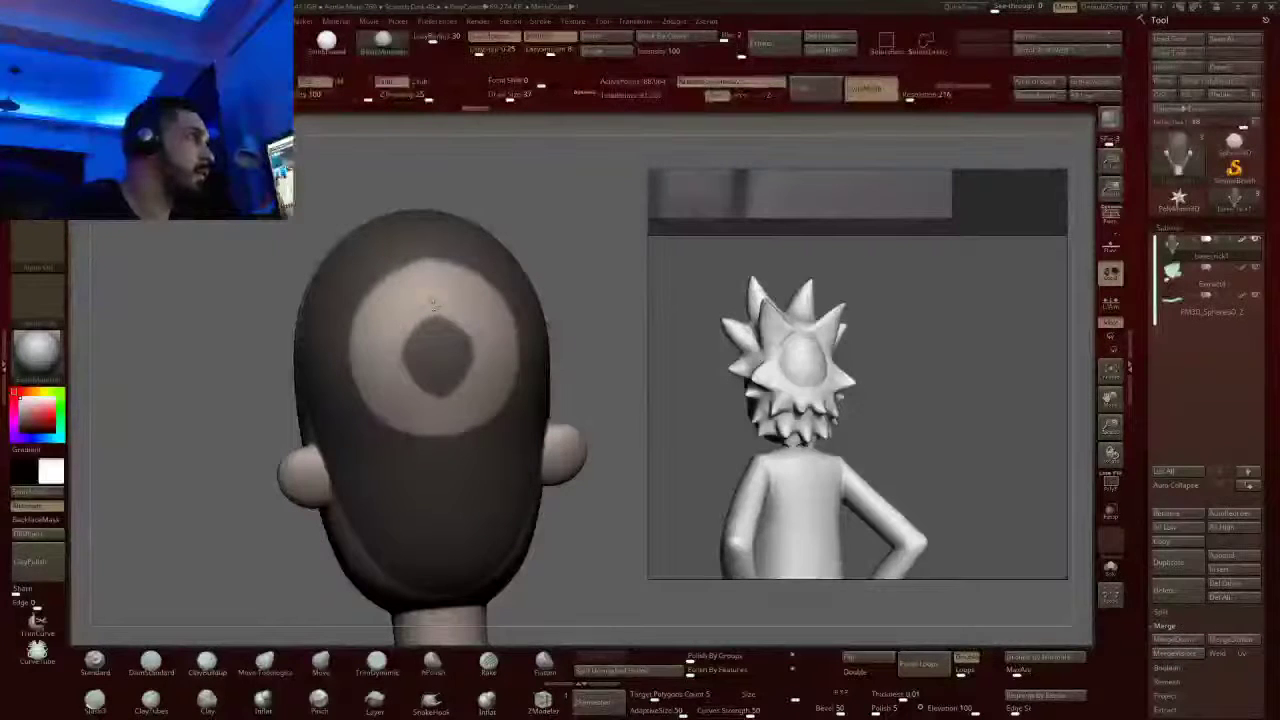
pyautogui.moveTo(434, 304)
pyautogui.mouseDown(button='right')
pyautogui.moveTo(472, 308)
pyautogui.moveTo(430, 279)
pyautogui.mouseUp(button='right')
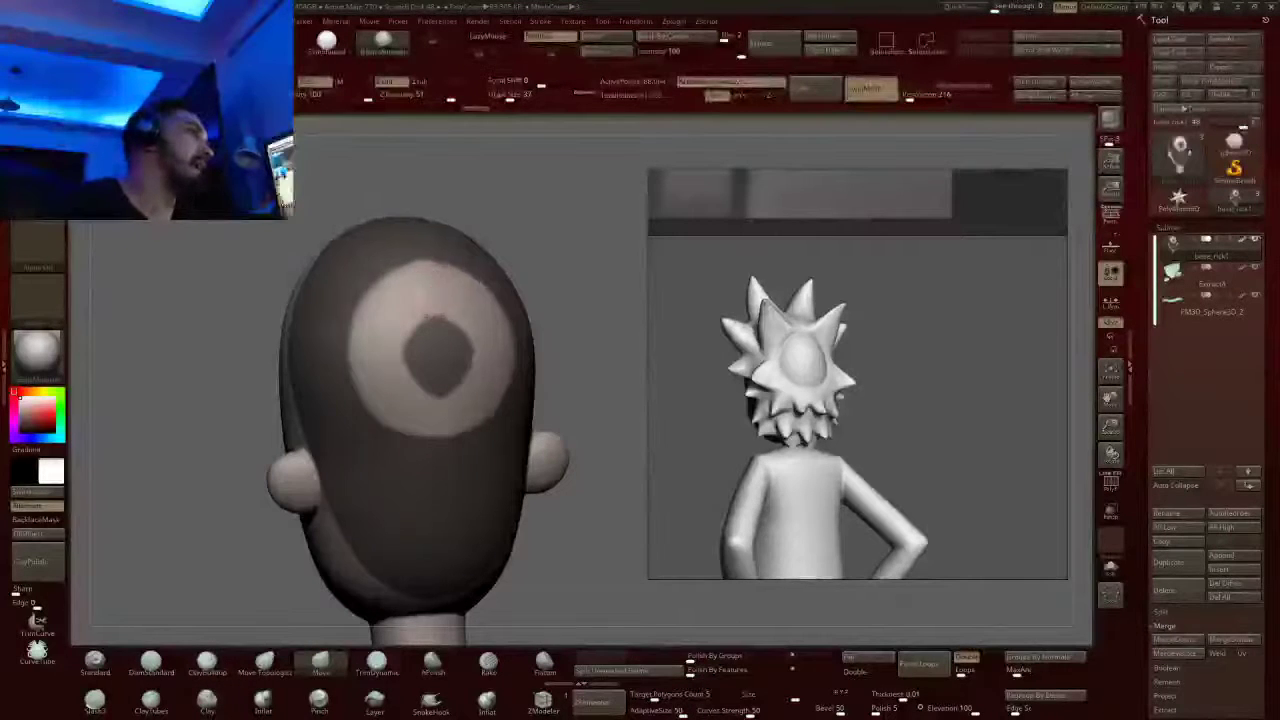
pyautogui.moveTo(430, 306); pyautogui.dragTo(458, 332, button='right')
pyautogui.moveTo(410, 258); pyautogui.dragTo(436, 244, button='right')
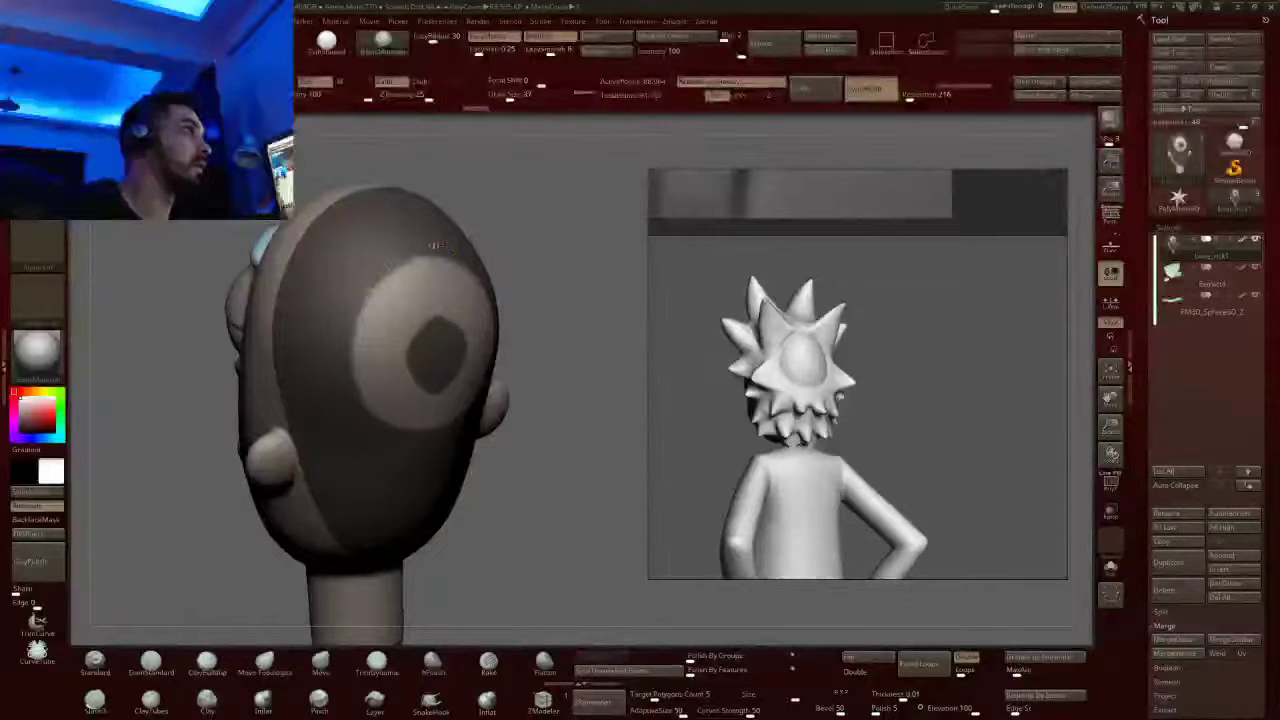
pyautogui.keyDown('shift'); pyautogui.moveTo(430, 308); pyautogui.dragTo(437, 388); pyautogui.keyUp('shift')
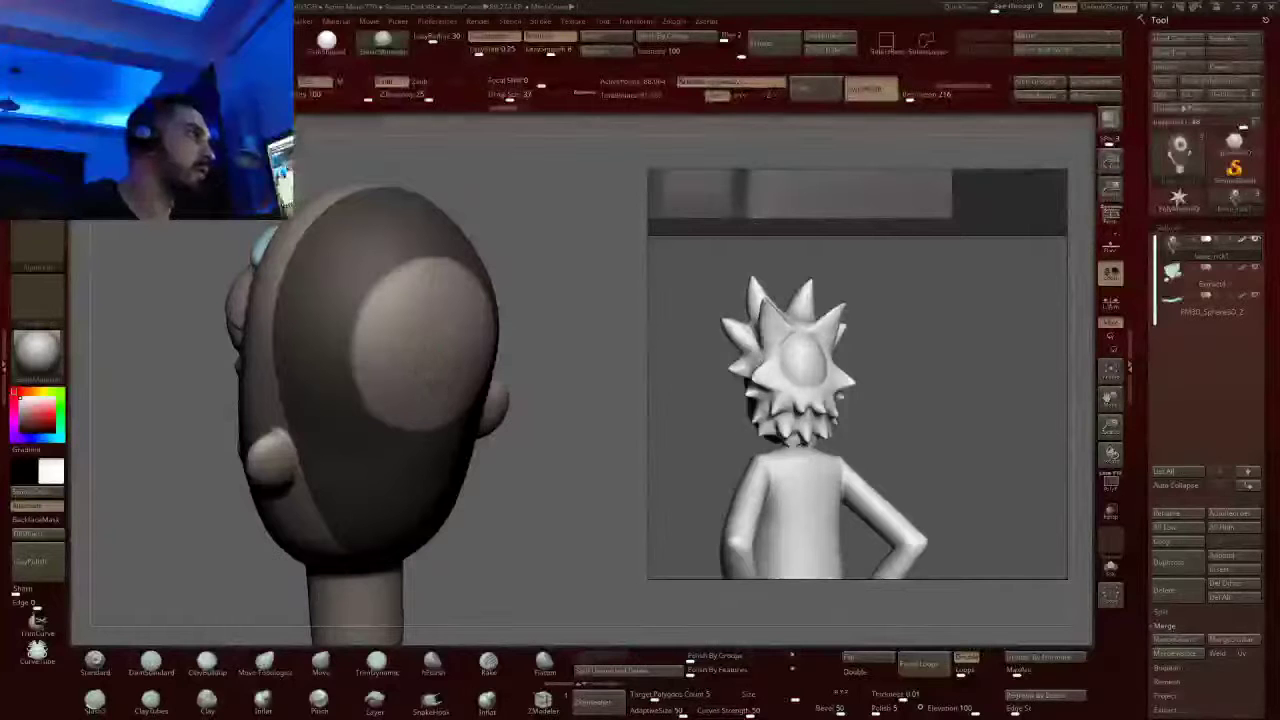
# Refine the mask around the bald spot into a neat, slightly narrower oval matching the rear-view reference
pyautogui.moveTo(400, 363)
pyautogui.mouseDown(button='right')
pyautogui.moveTo(394, 297)
pyautogui.moveTo(440, 300)
pyautogui.moveTo(316, 255)
pyautogui.moveTo(334, 262)
pyautogui.mouseUp(button='right')
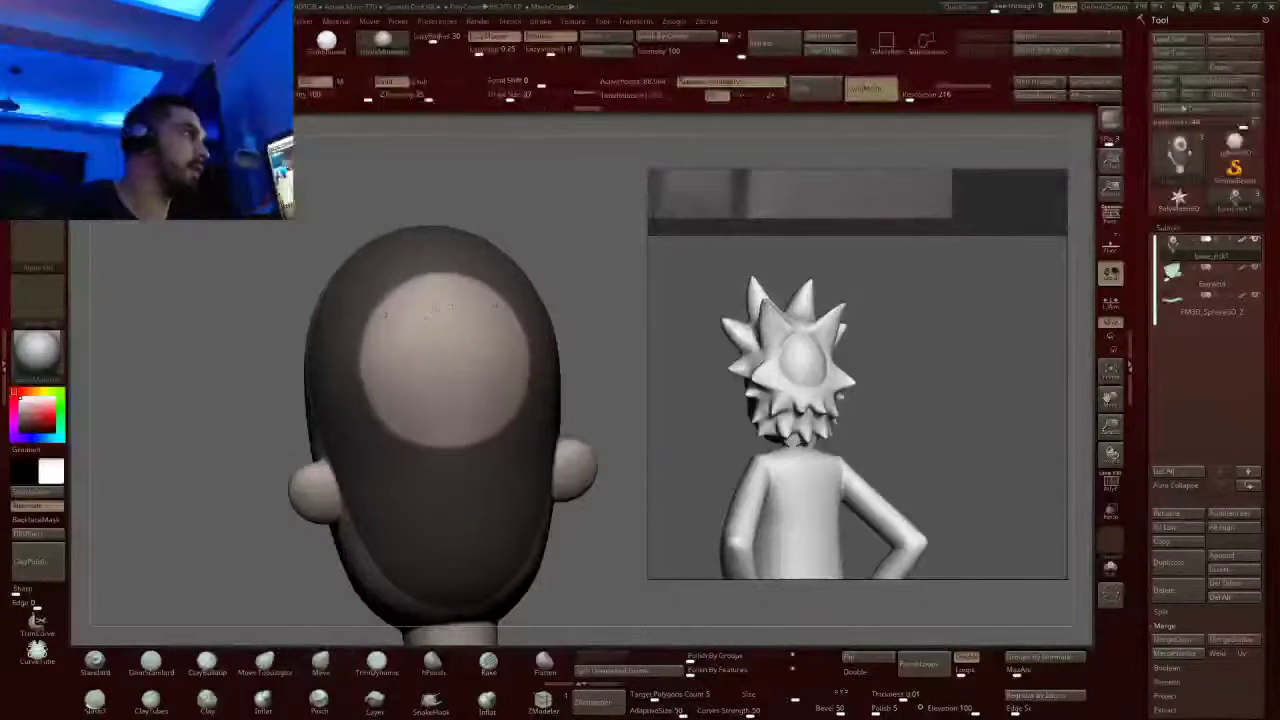
pyautogui.moveTo(440, 310)
pyautogui.mouseDown(button='right')
pyautogui.moveTo(394, 290)
pyautogui.moveTo(414, 266)
pyautogui.mouseUp(button='right')
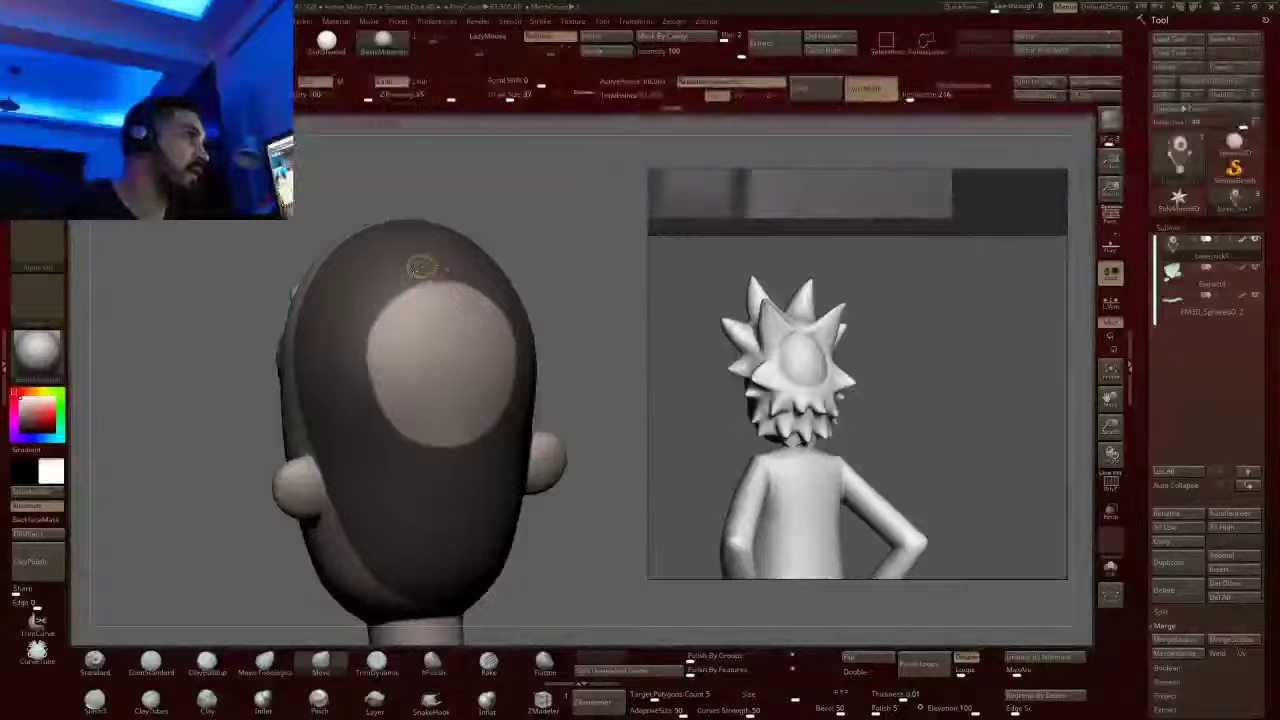
pyautogui.press('b')
pyautogui.press('m')
pyautogui.press('v')
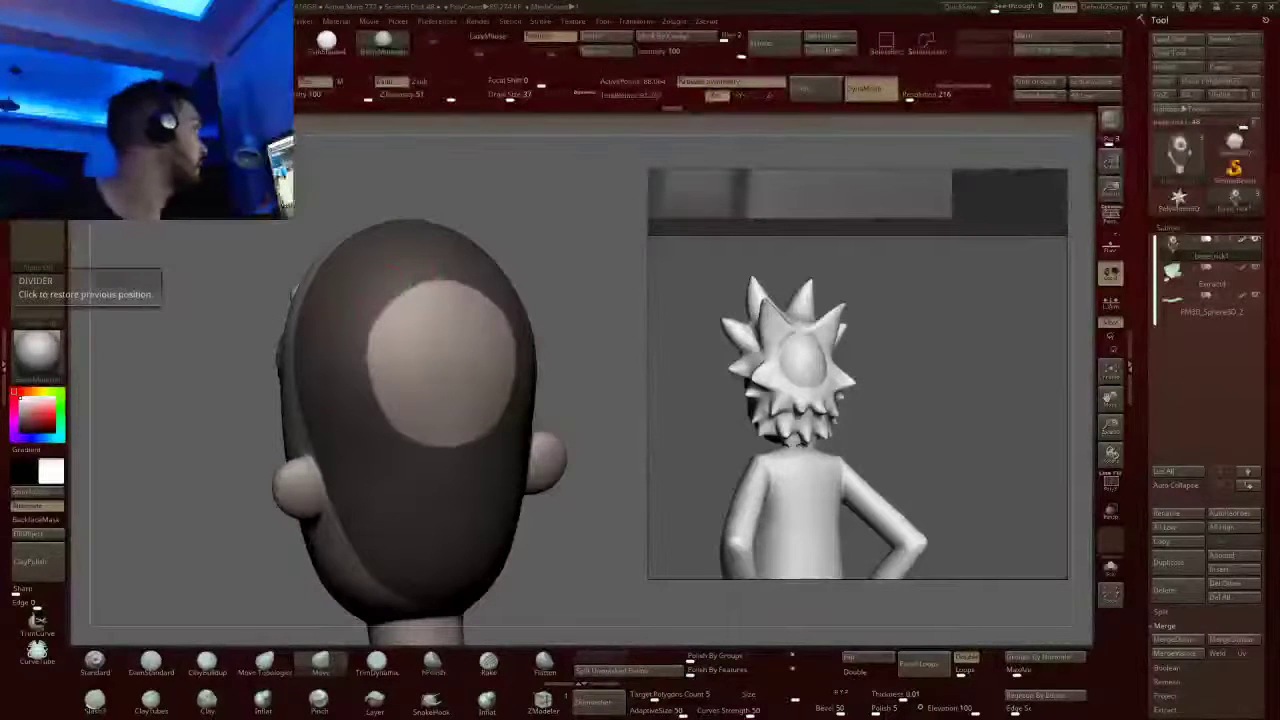
pyautogui.moveTo(444, 335)
pyautogui.mouseDown(button='right')
pyautogui.moveTo(388, 308)
pyautogui.moveTo(435, 310)
pyautogui.mouseUp(button='right')
pyautogui.click(510, 94)
pyautogui.moveTo(297, 289); pyautogui.dragTo(373, 293)
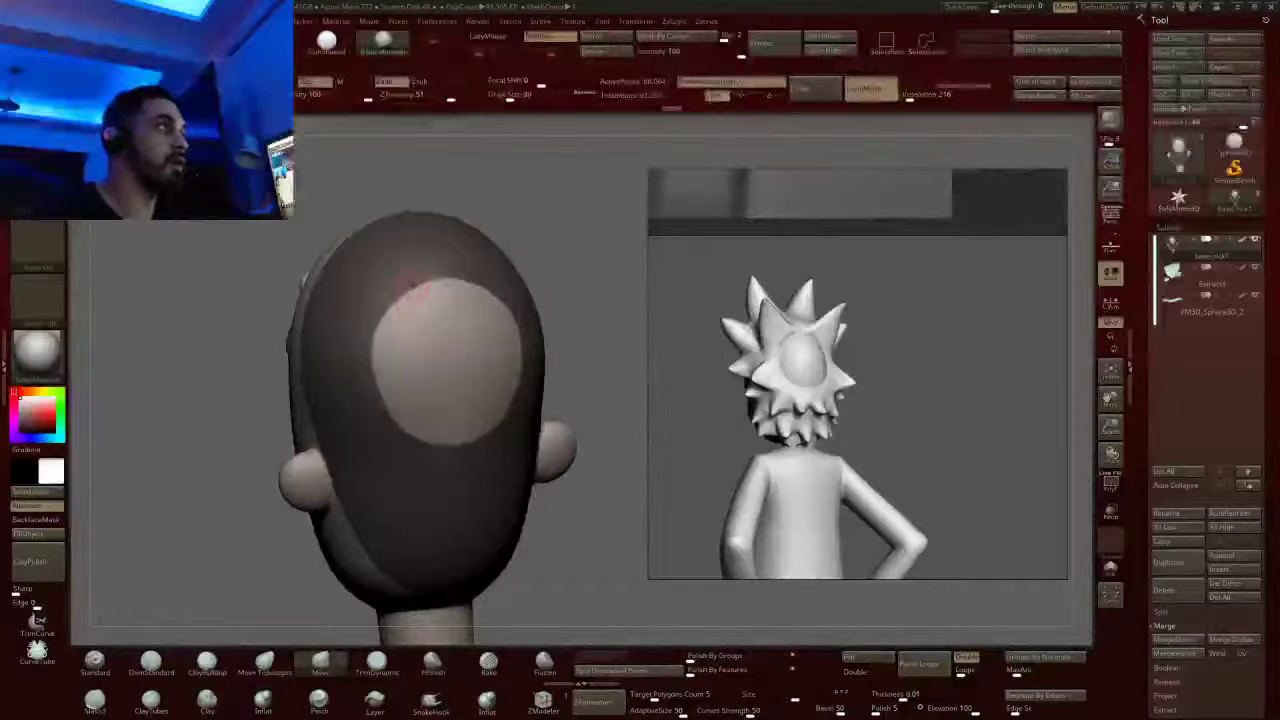
pyautogui.press('ctrl')
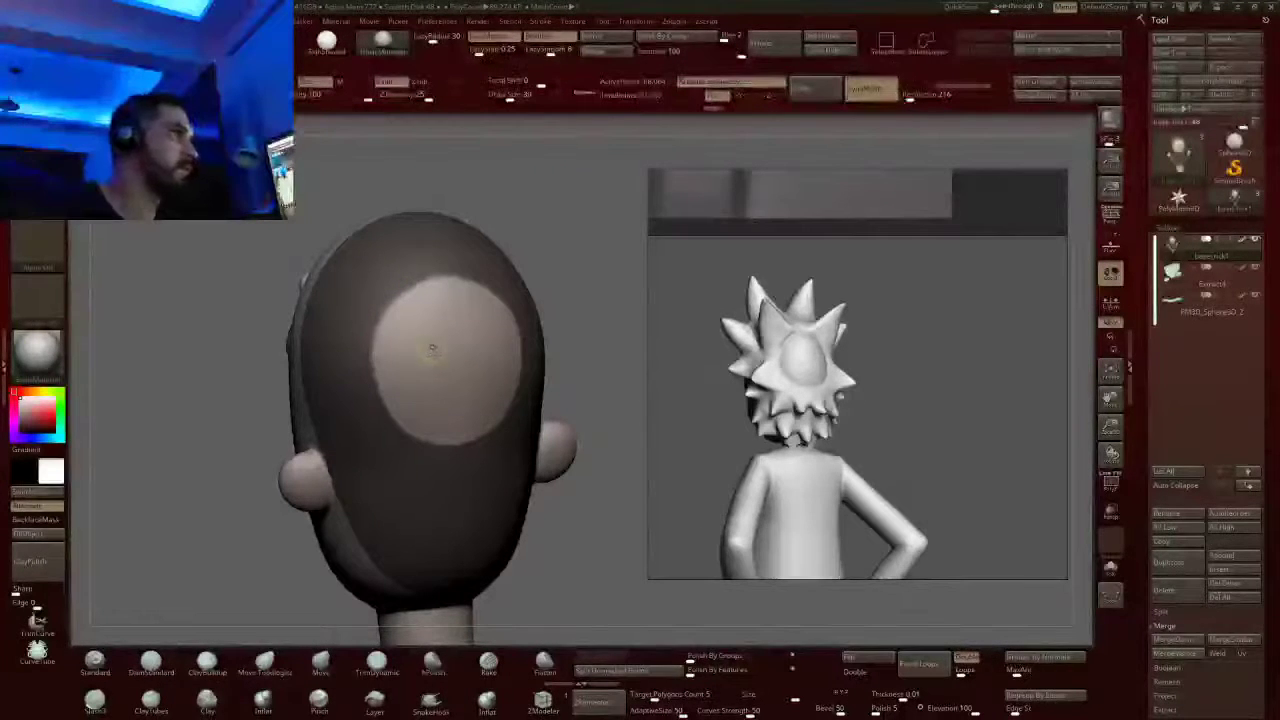
# Examine the scalp mask and the bald spot's edge from the side and up close
pyautogui.moveTo(434, 349)
pyautogui.keyDown('ctrl'); pyautogui.mouseDown(button='right')
pyautogui.moveTo(460, 297)
pyautogui.moveTo(340, 489)
pyautogui.mouseUp(button='right'); pyautogui.keyUp('ctrl')
pyautogui.moveTo(464, 312)
pyautogui.mouseDown(button='right')
pyautogui.moveTo(414, 317)
pyautogui.moveTo(420, 355)
pyautogui.mouseUp(button='right')
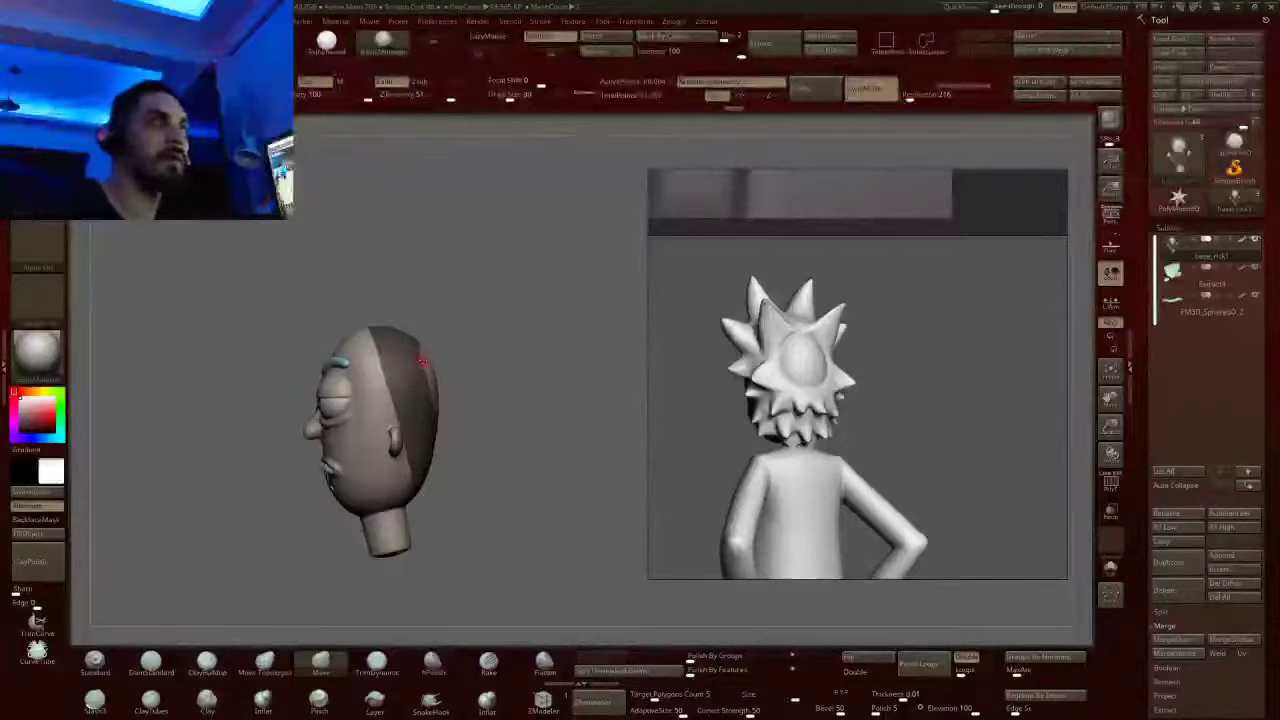
pyautogui.keyDown('ctrl'); pyautogui.moveTo(287, 325); pyautogui.dragTo(450, 318, button='right'); pyautogui.keyUp('ctrl')
pyautogui.moveTo(450, 318); pyautogui.dragTo(335, 255, button='right')
pyautogui.moveTo(516, 260); pyautogui.dragTo(302, 292, button='right')
pyautogui.moveTo(301, 291)
pyautogui.mouseDown()
pyautogui.moveTo(246, 302)
pyautogui.moveTo(371, 282)
pyautogui.moveTo(79, 287)
pyautogui.mouseUp()
pyautogui.press('f')
pyautogui.press('ctrl')
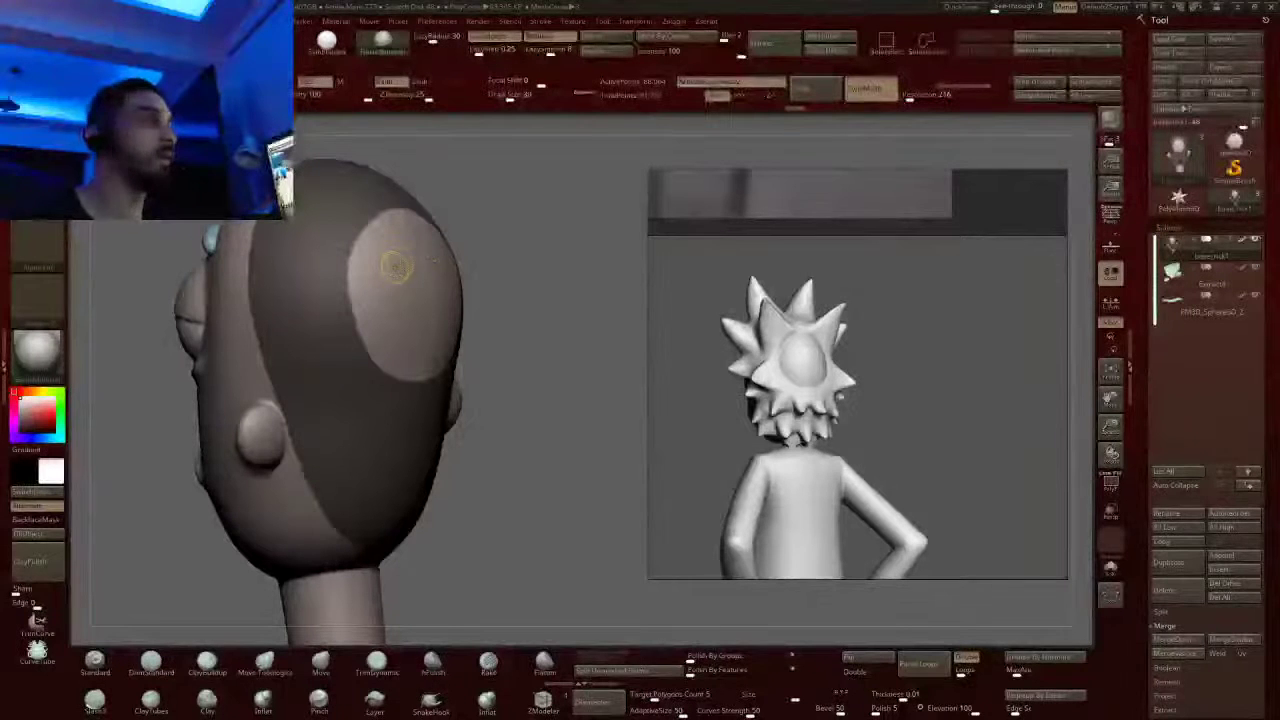
pyautogui.keyDown('ctrl'); pyautogui.moveTo(398, 250); pyautogui.dragTo(559, 266, button='right'); pyautogui.keyUp('ctrl')
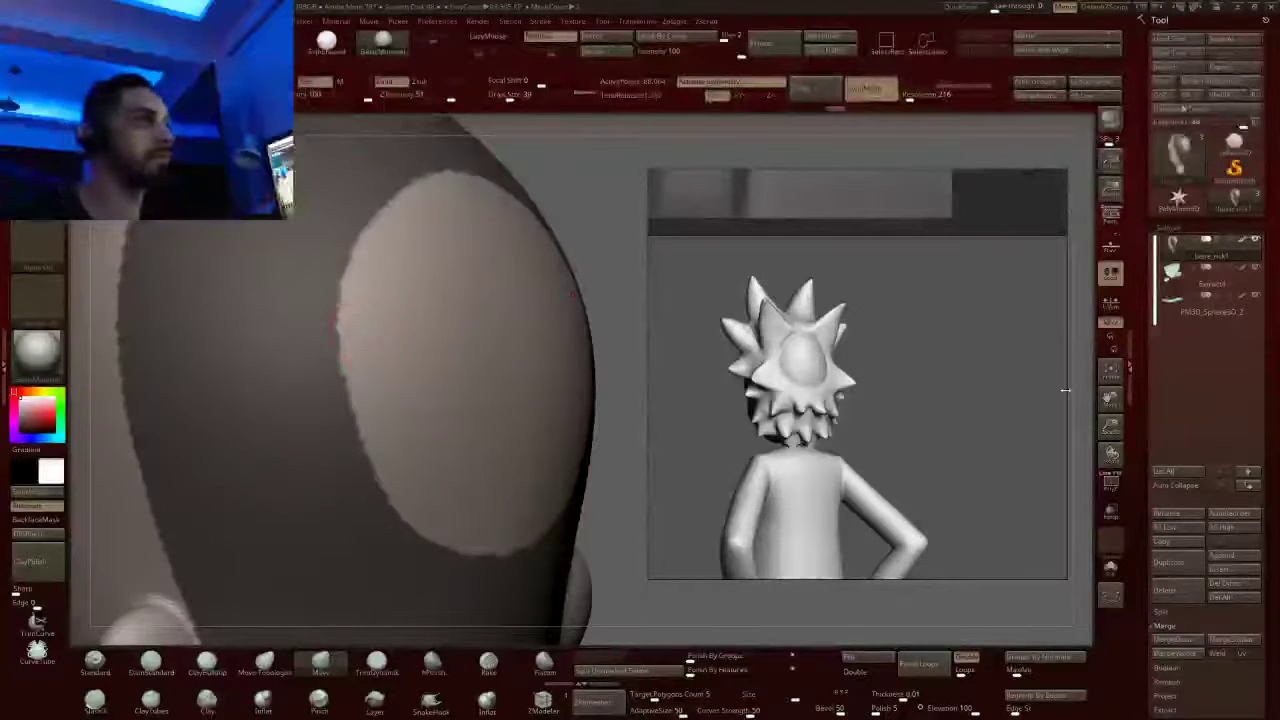
# Set the subtool Extract thickness to 0.1 and generate a hair shell preview from the scalp mask
pyautogui.scroll(-3, 1163, 576)
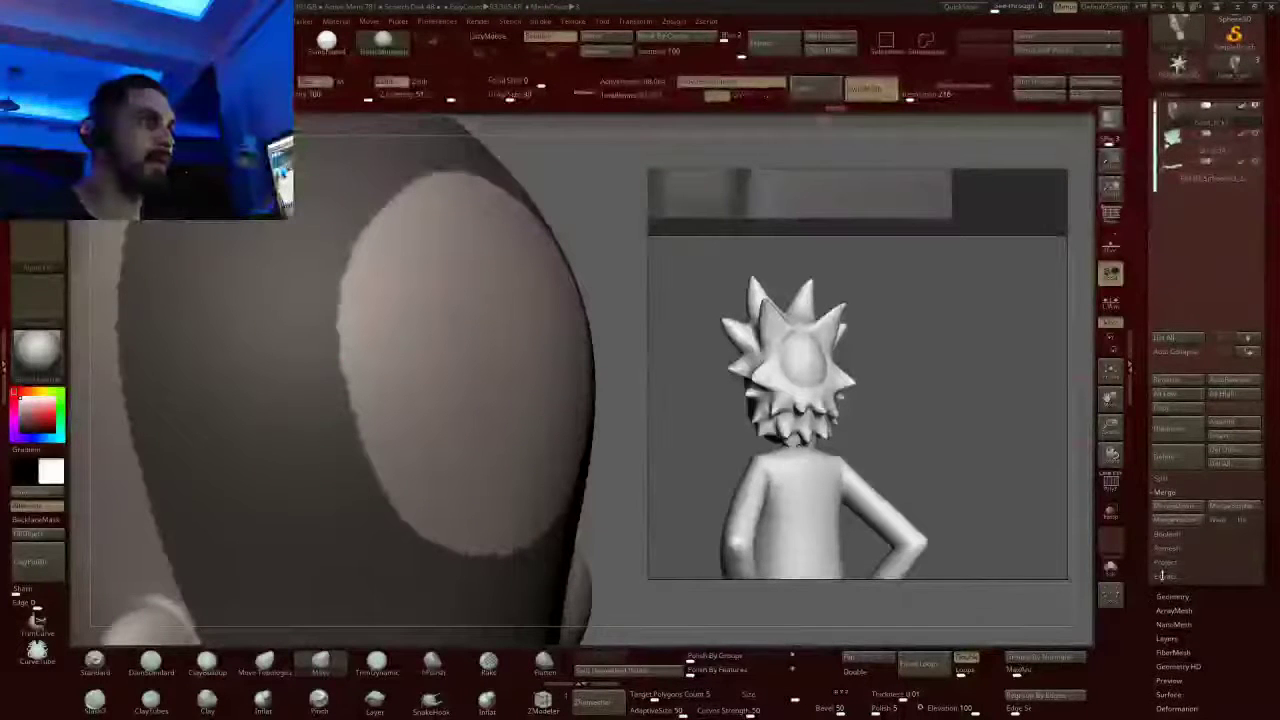
pyautogui.click(1165, 576)
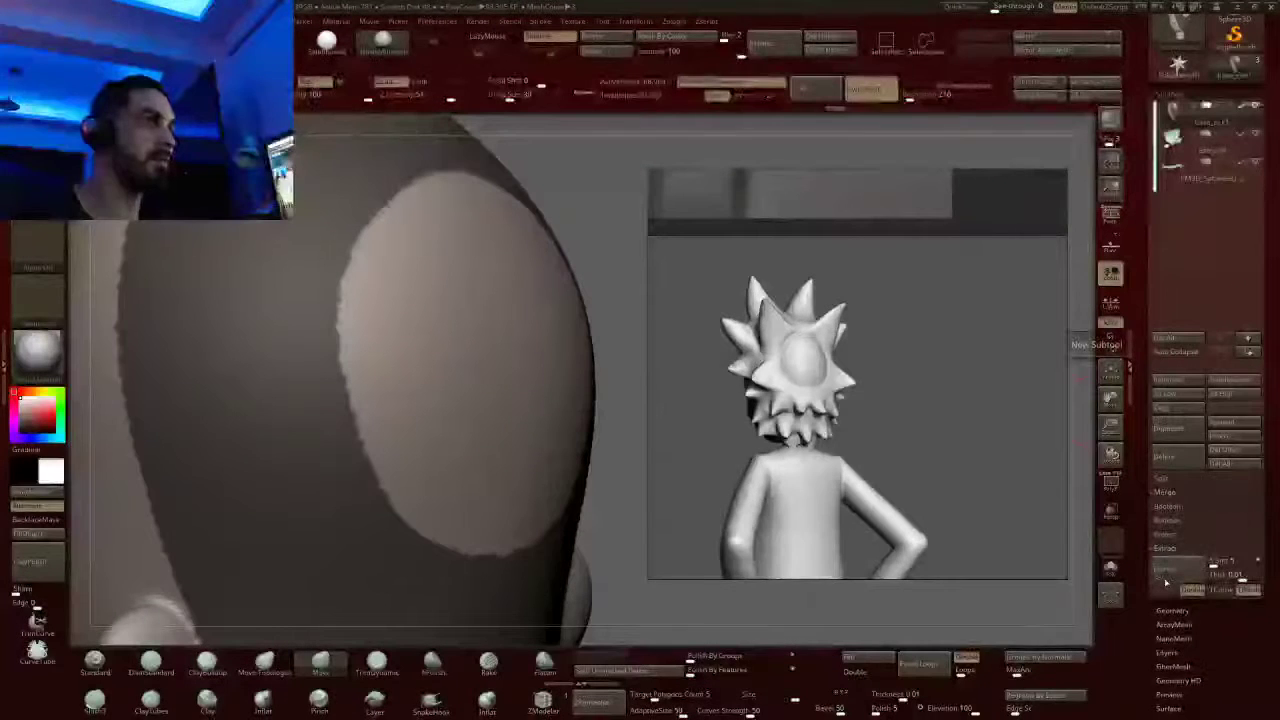
pyautogui.click(1226, 575)
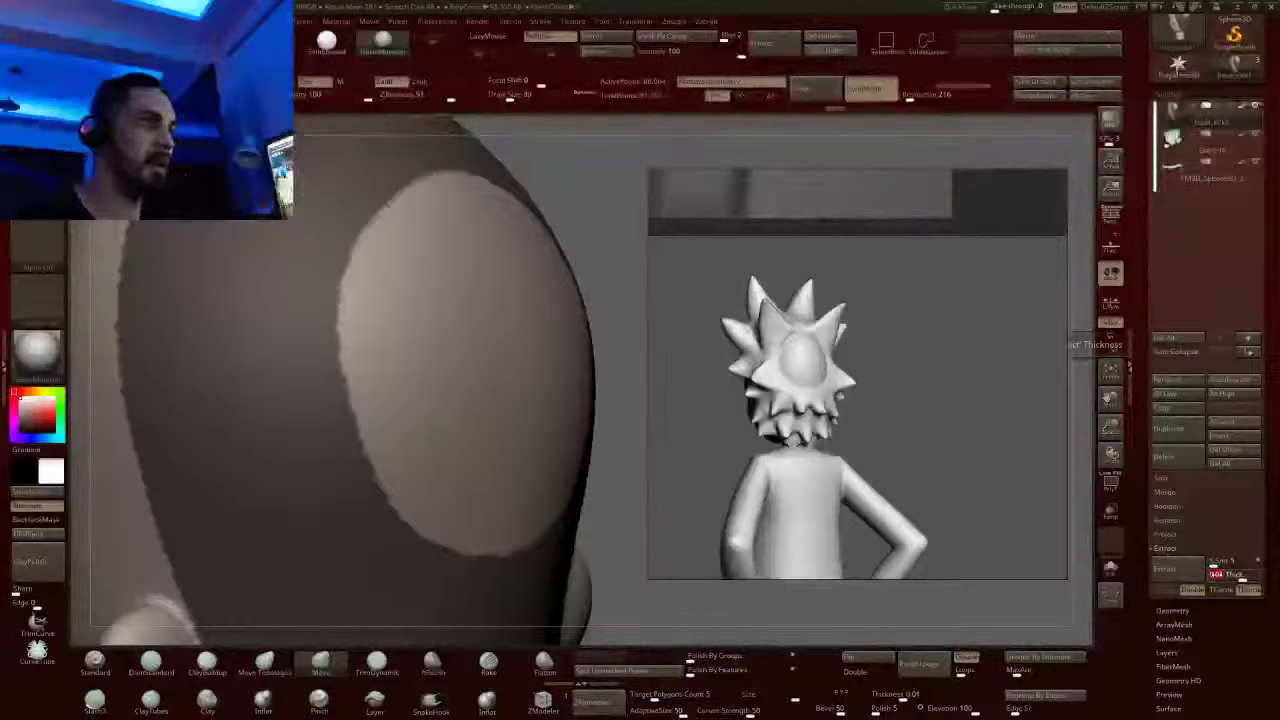
pyautogui.write('0.')
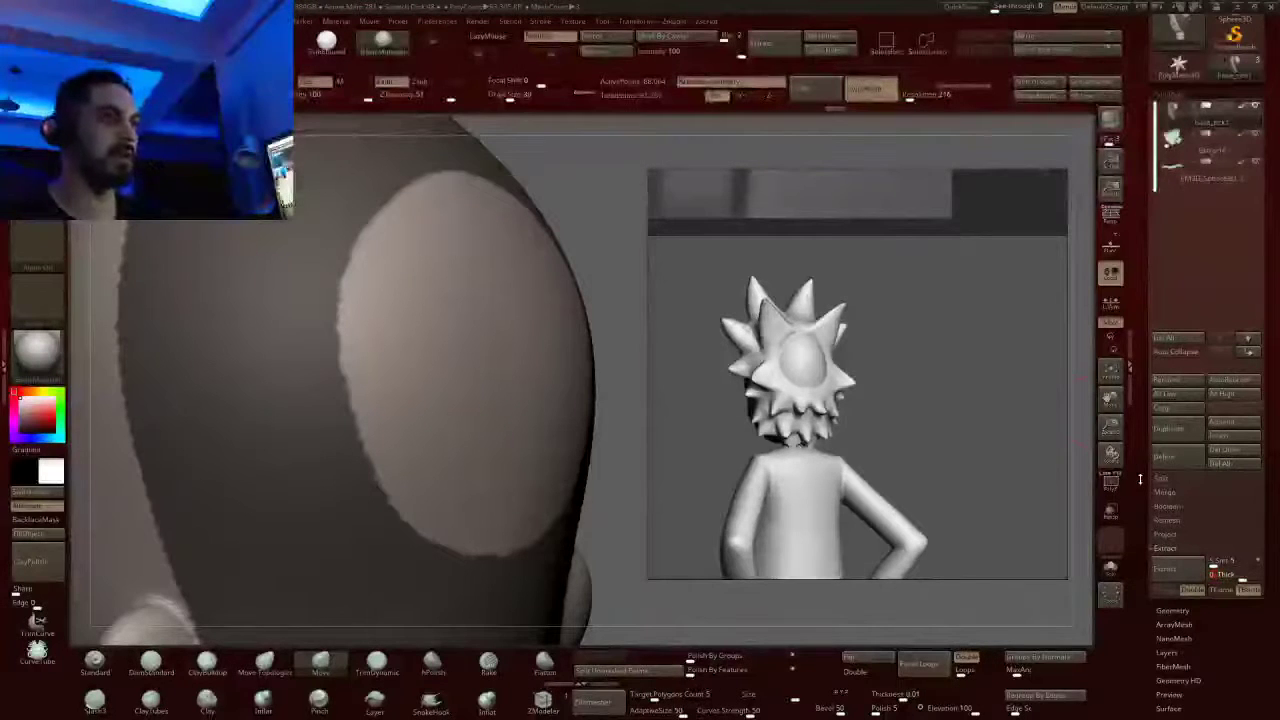
pyautogui.press('Return')
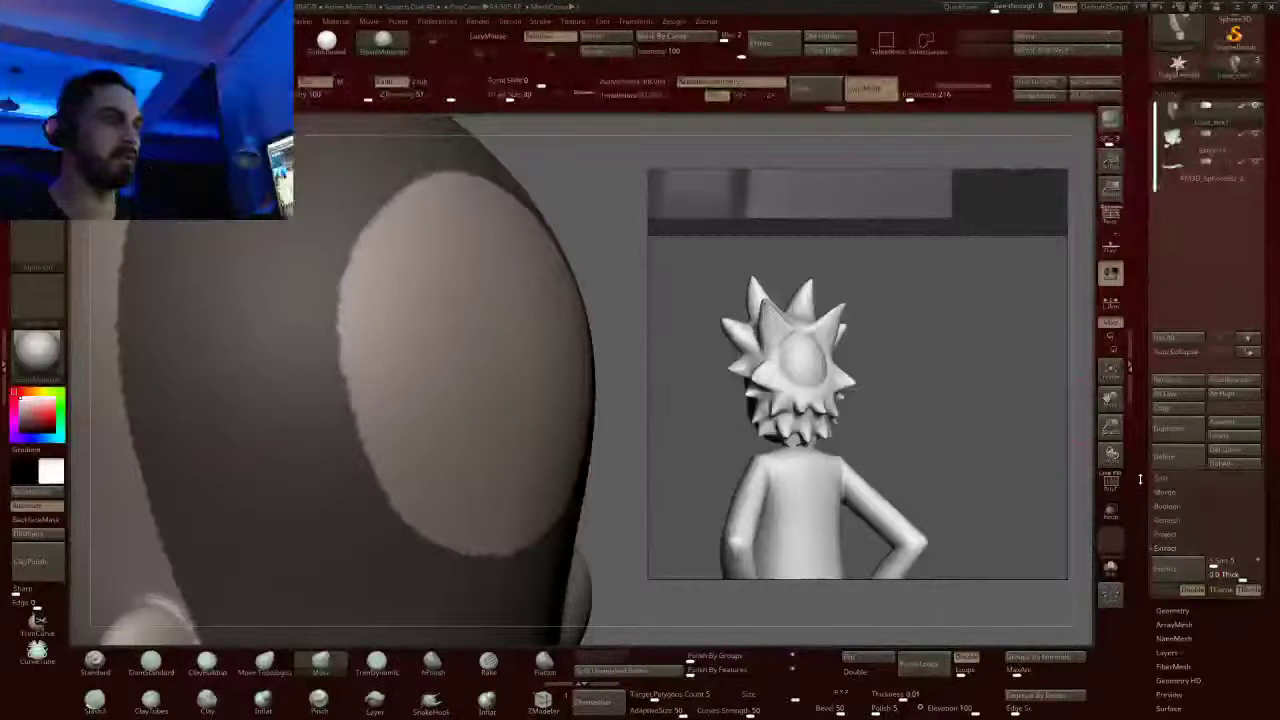
pyautogui.click(1178, 573)
pyautogui.moveTo(700, 600); pyautogui.dragTo(1141, 553)
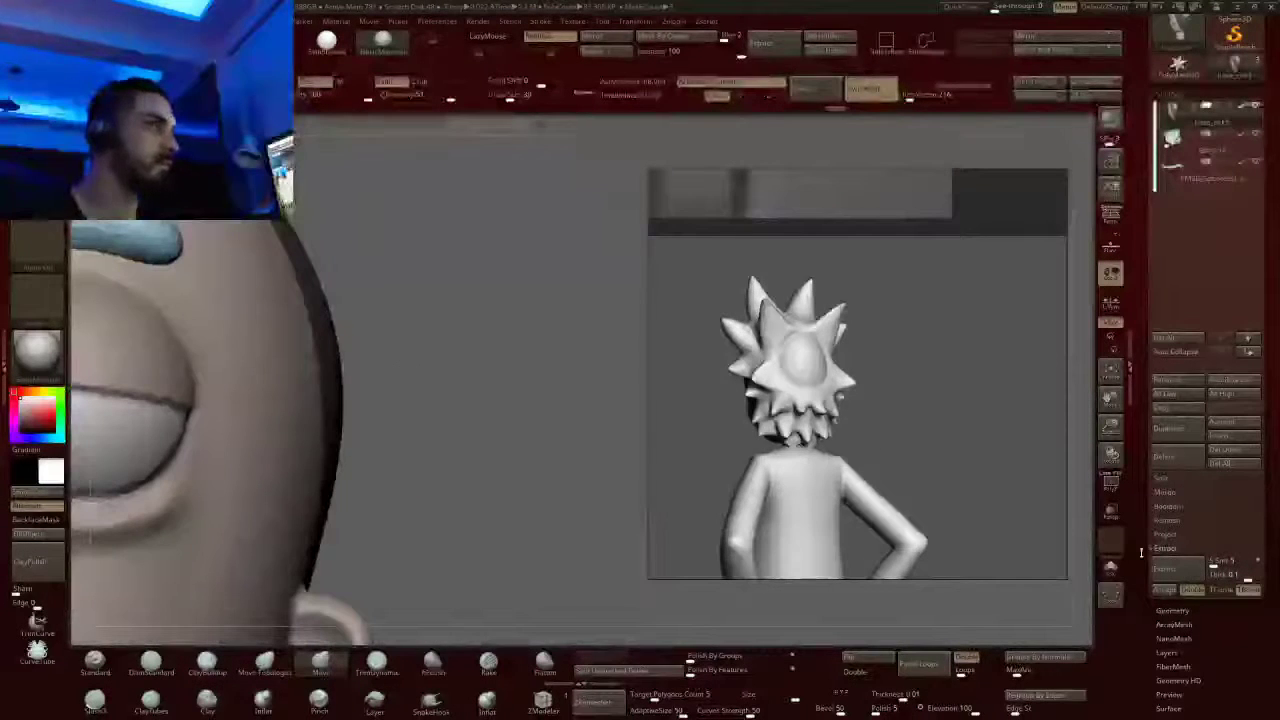
pyautogui.keyDown('ctrl'); pyautogui.moveTo(309, 329); pyautogui.dragTo(440, 308, button='right'); pyautogui.keyUp('ctrl')
pyautogui.click(1175, 565)
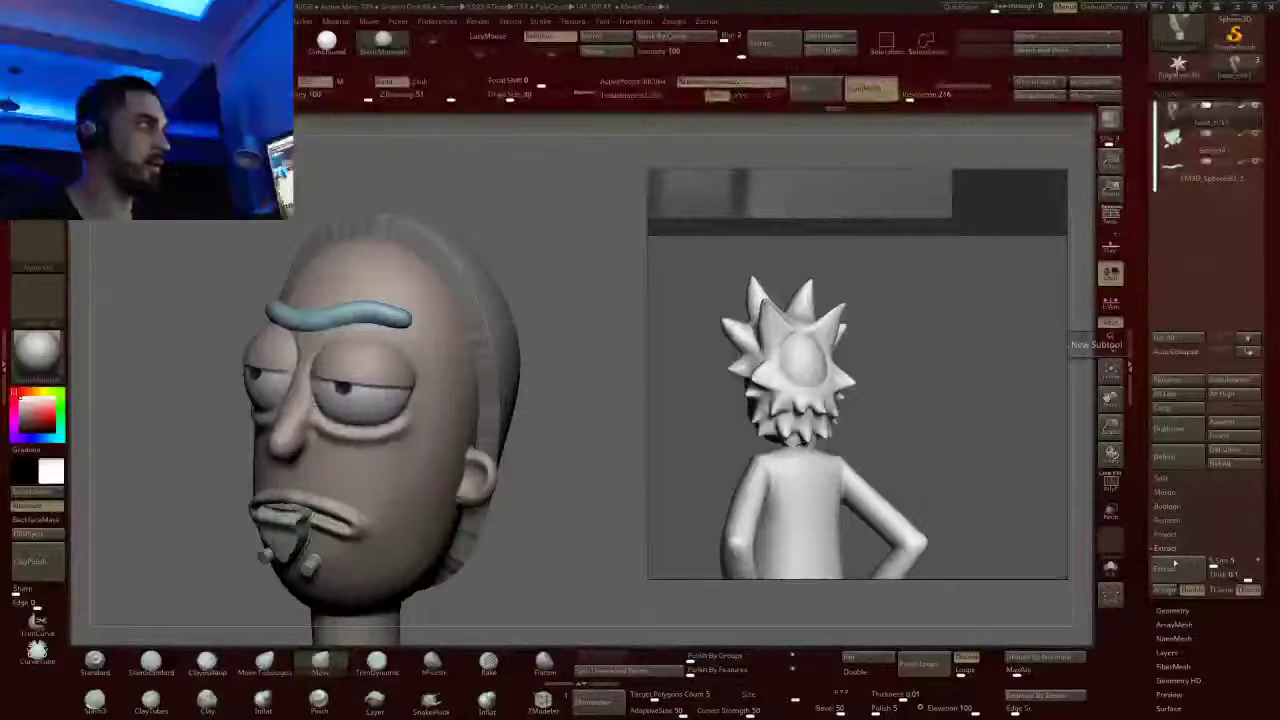
# Try the scalp-mask extraction again at 0.1 thickness and judge the preview in three-quarter view
pyautogui.click(1110, 568)
pyautogui.moveTo(321, 451)
pyautogui.mouseDown(button='right')
pyautogui.moveTo(257, 446)
pyautogui.moveTo(270, 440)
pyautogui.mouseUp(button='right')
pyautogui.keyDown('ctrl'); pyautogui.keyDown('alt'); pyautogui.moveTo(234, 428); pyautogui.dragTo(406, 650); pyautogui.keyUp('alt'); pyautogui.keyUp('ctrl')
pyautogui.moveTo(323, 520)
pyautogui.mouseDown(button='right')
pyautogui.moveTo(410, 520)
pyautogui.moveTo(365, 520)
pyautogui.moveTo(385, 505)
pyautogui.moveTo(372, 498)
pyautogui.mouseUp(button='right')
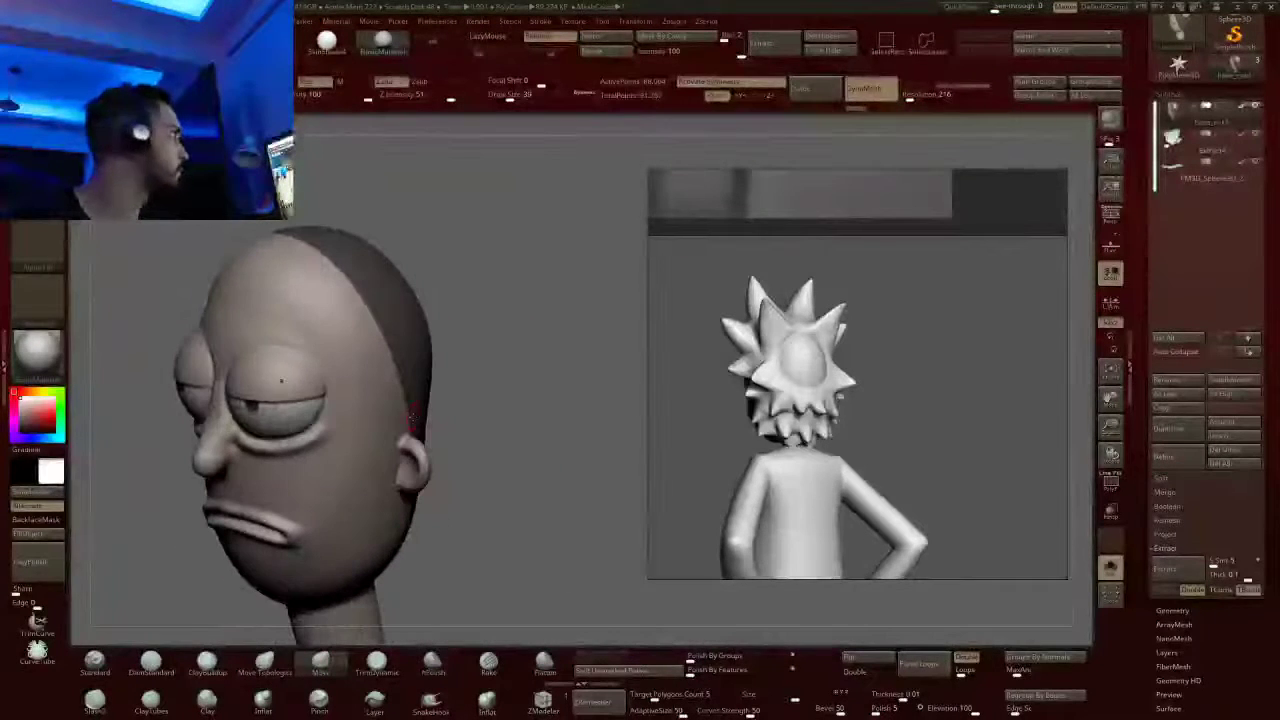
pyautogui.click(1179, 576)
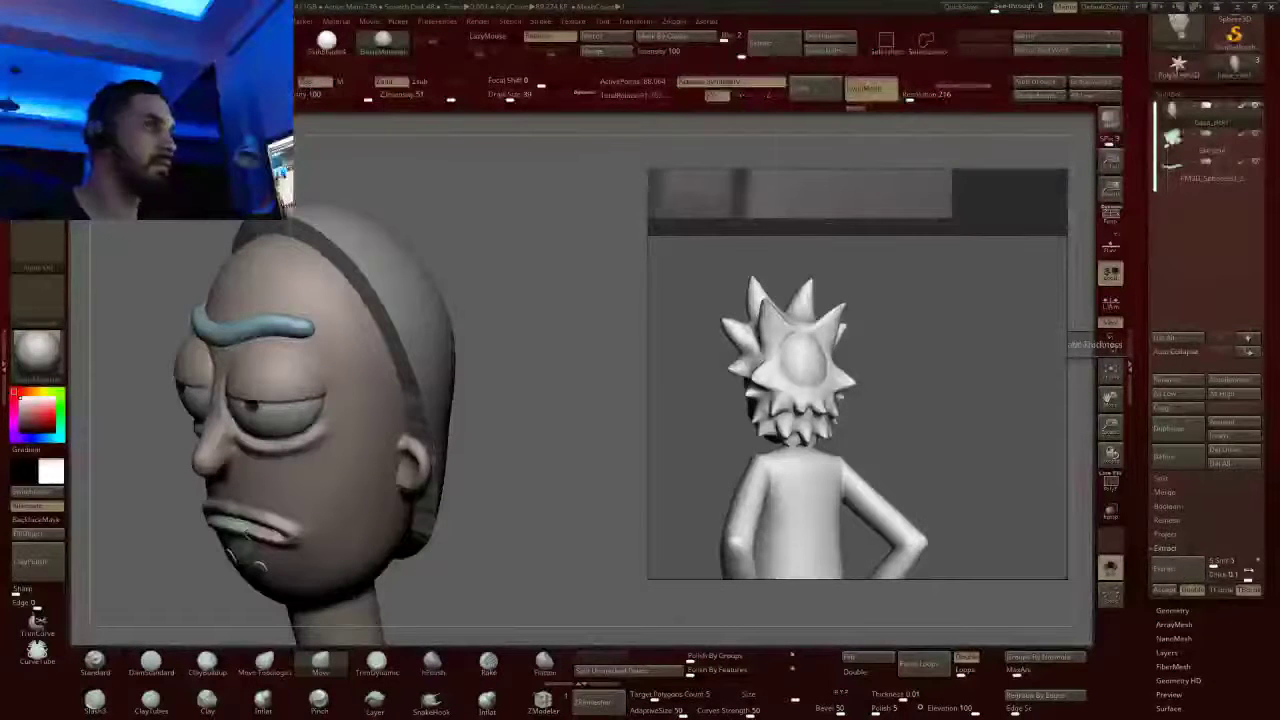
# Set the Extract thickness to 0.05, generate a new preview, compare it with the front references and accept it as the hair shell
pyautogui.click(1214, 574)
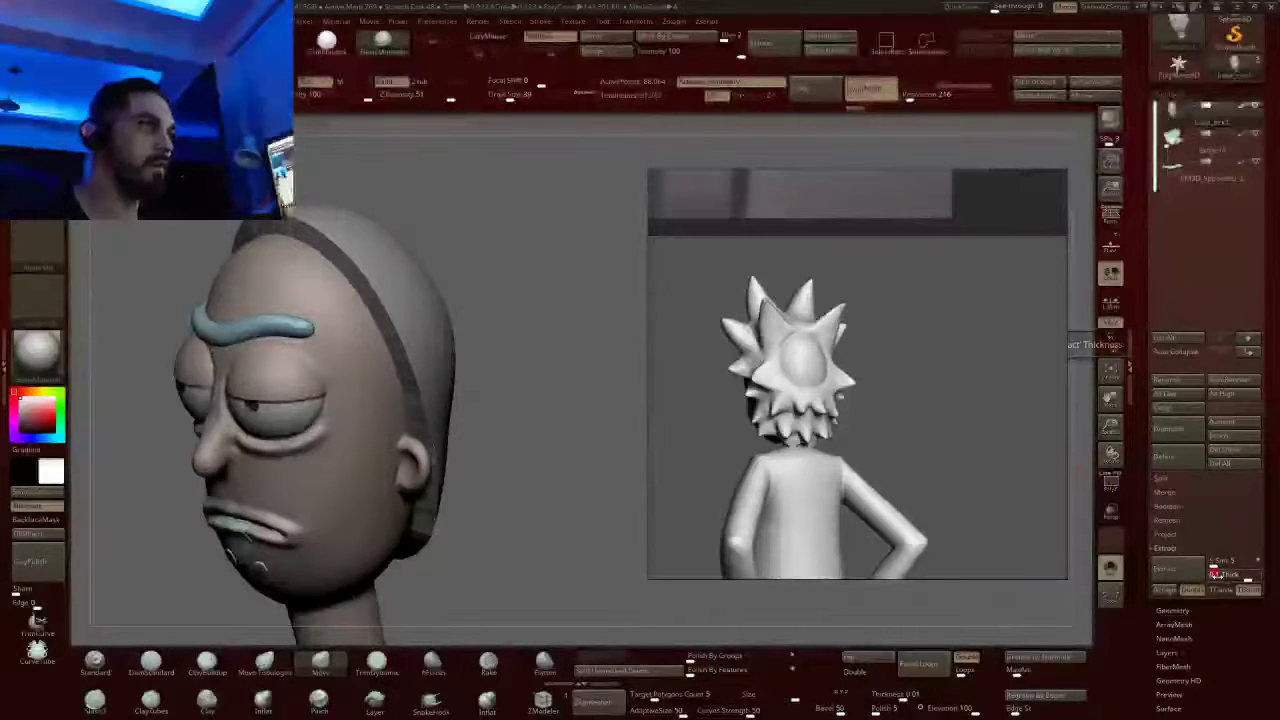
pyautogui.click(1212, 568)
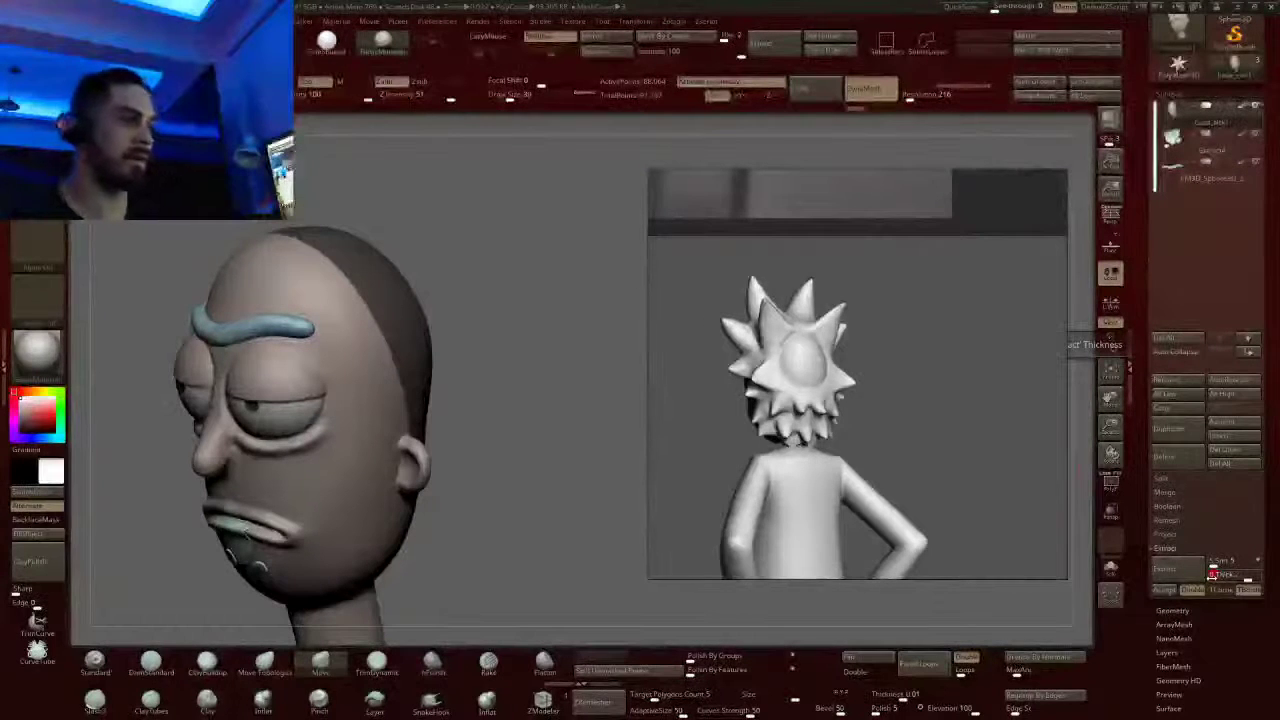
pyautogui.click(1197, 582)
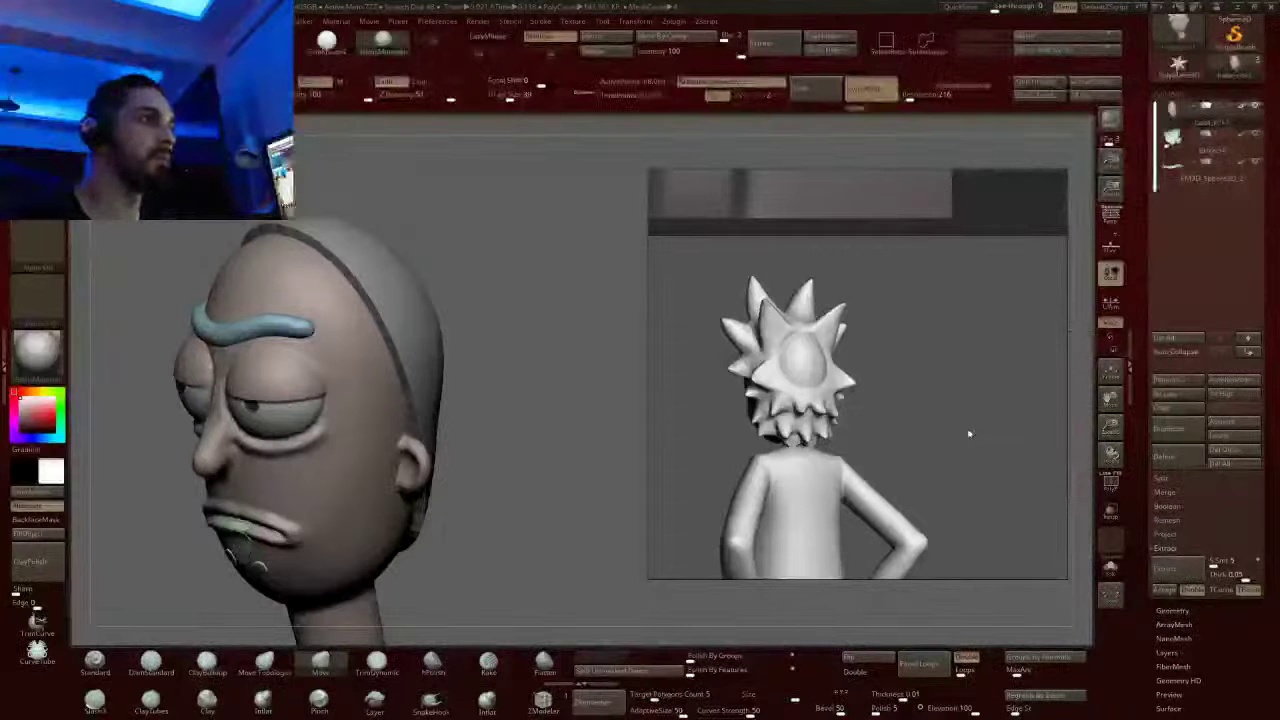
pyautogui.scroll(-3, 908, 414)
pyautogui.moveTo(824, 296); pyautogui.dragTo(813, 590, button='middle')
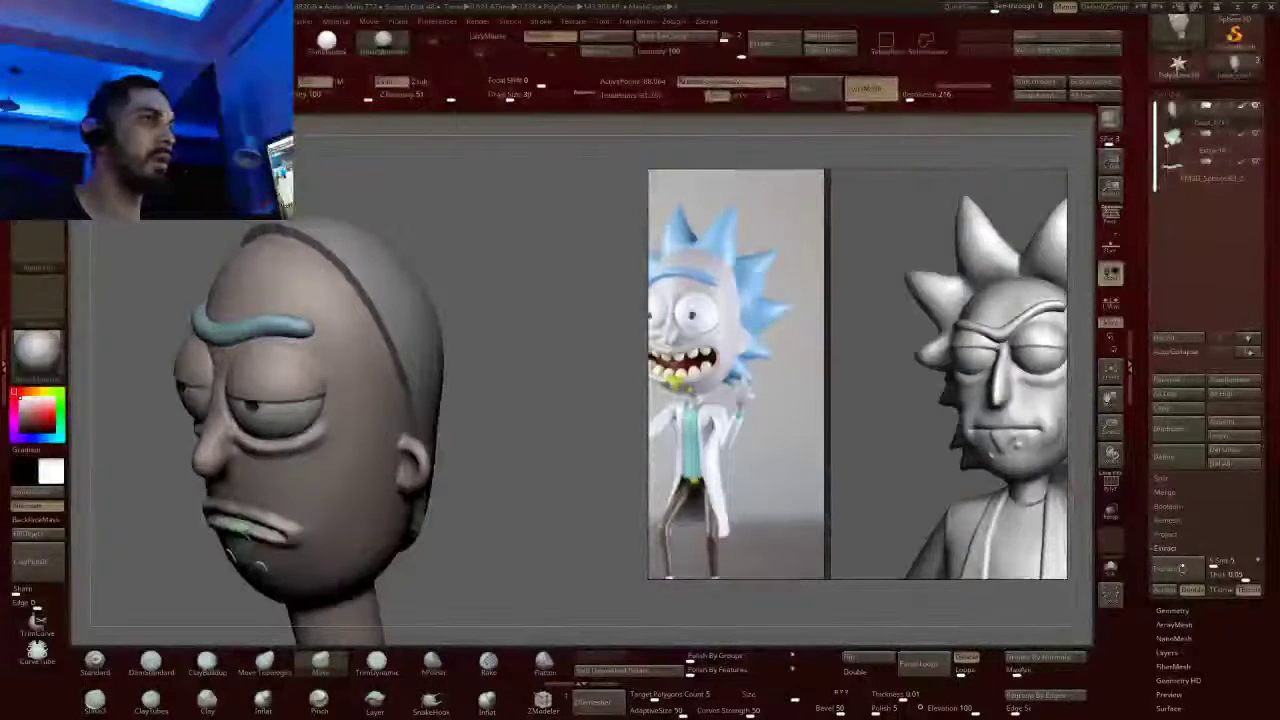
pyautogui.click(1163, 590)
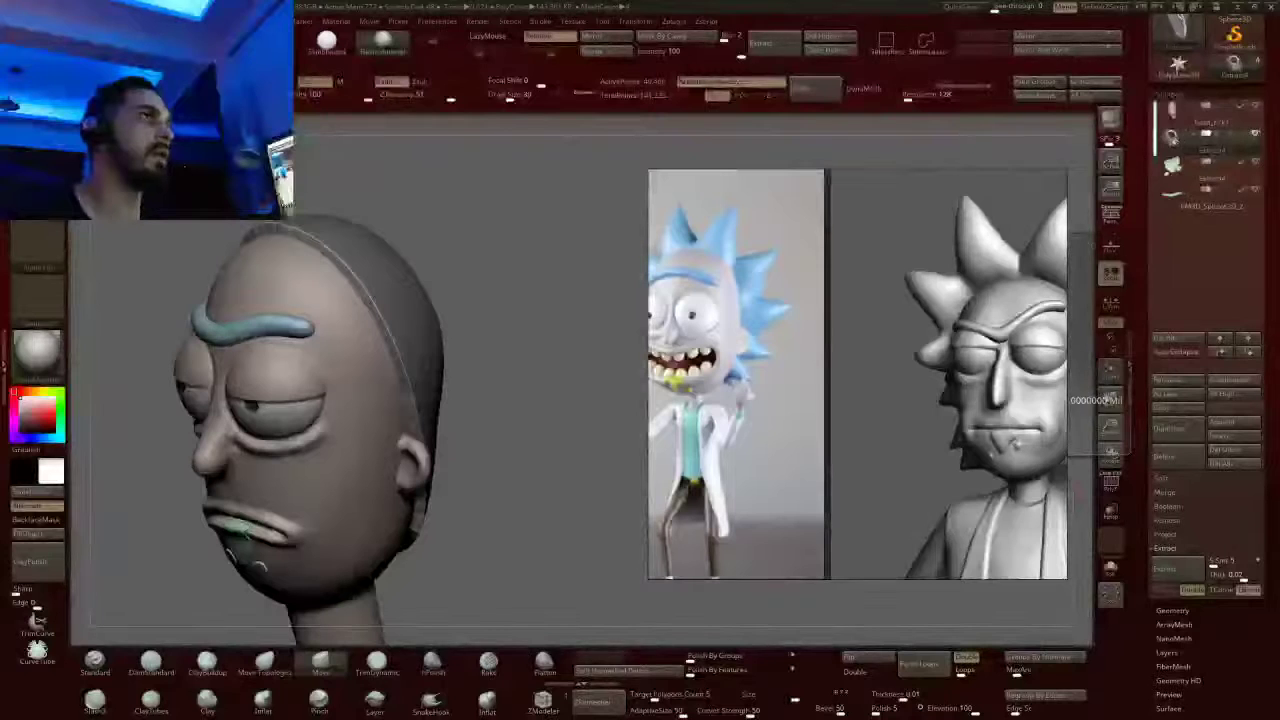
# Isolate the extracted hair shell and display its polygroups
pyautogui.moveTo(453, 344); pyautogui.dragTo(640, 288)
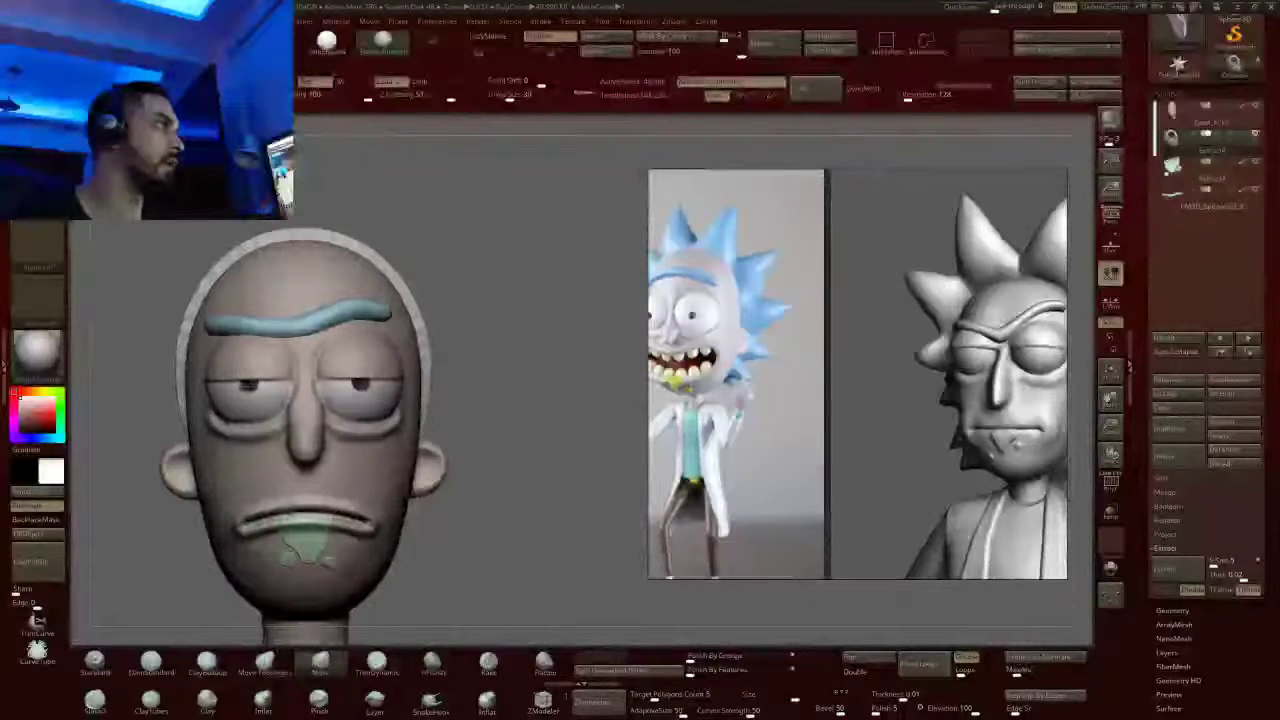
pyautogui.keyDown('shift'); pyautogui.moveTo(500, 300); pyautogui.dragTo(530, 338); pyautogui.keyUp('shift')
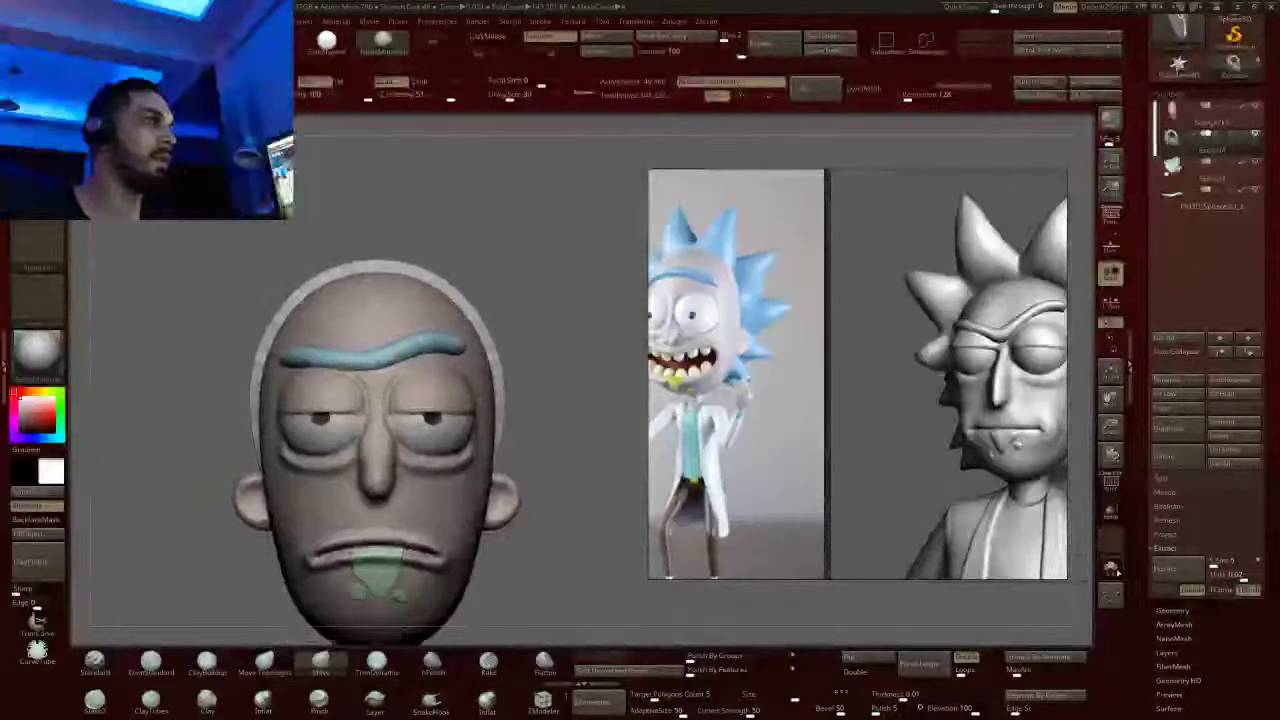
pyautogui.click(1112, 566)
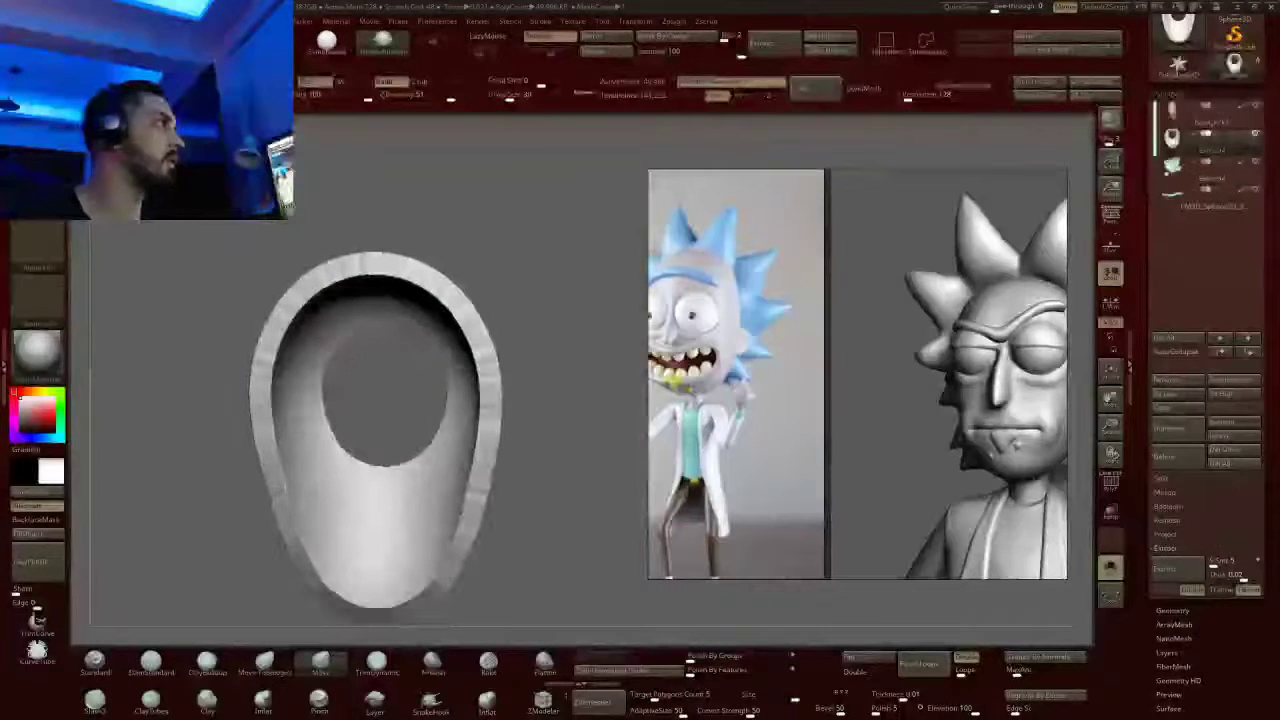
pyautogui.press('w')
pyautogui.click(338, 313)
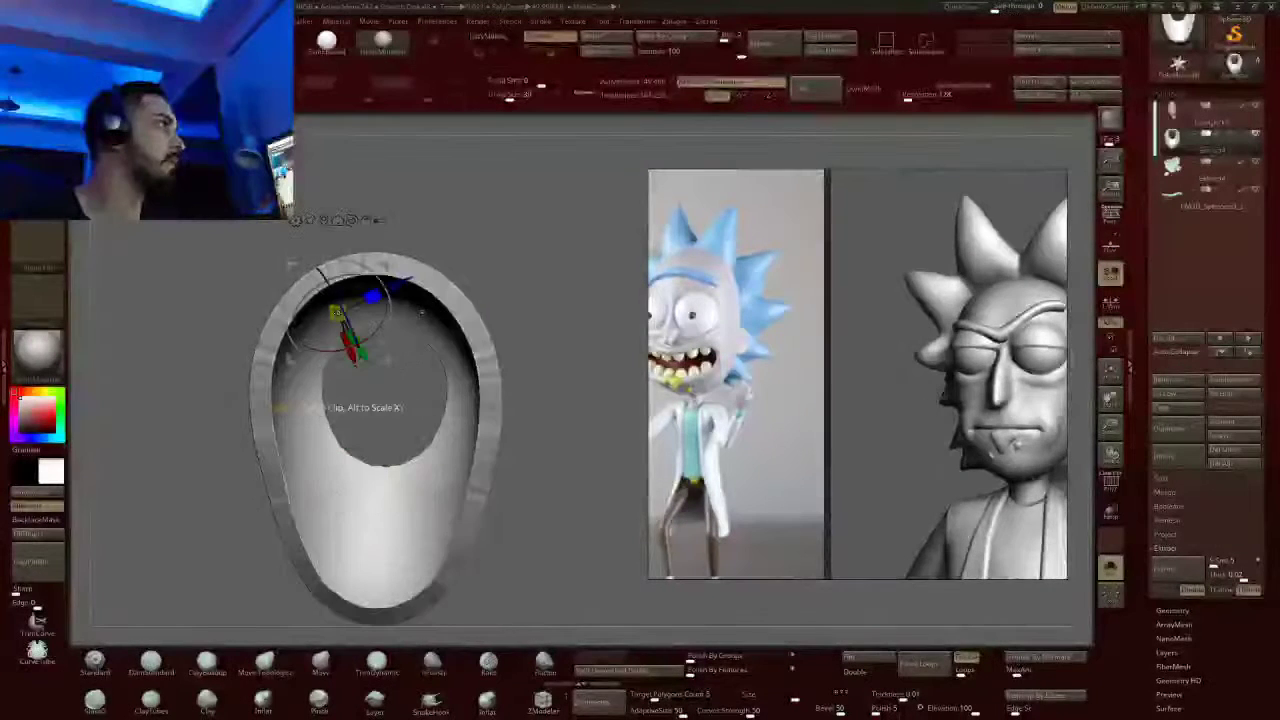
pyautogui.click(606, 22)
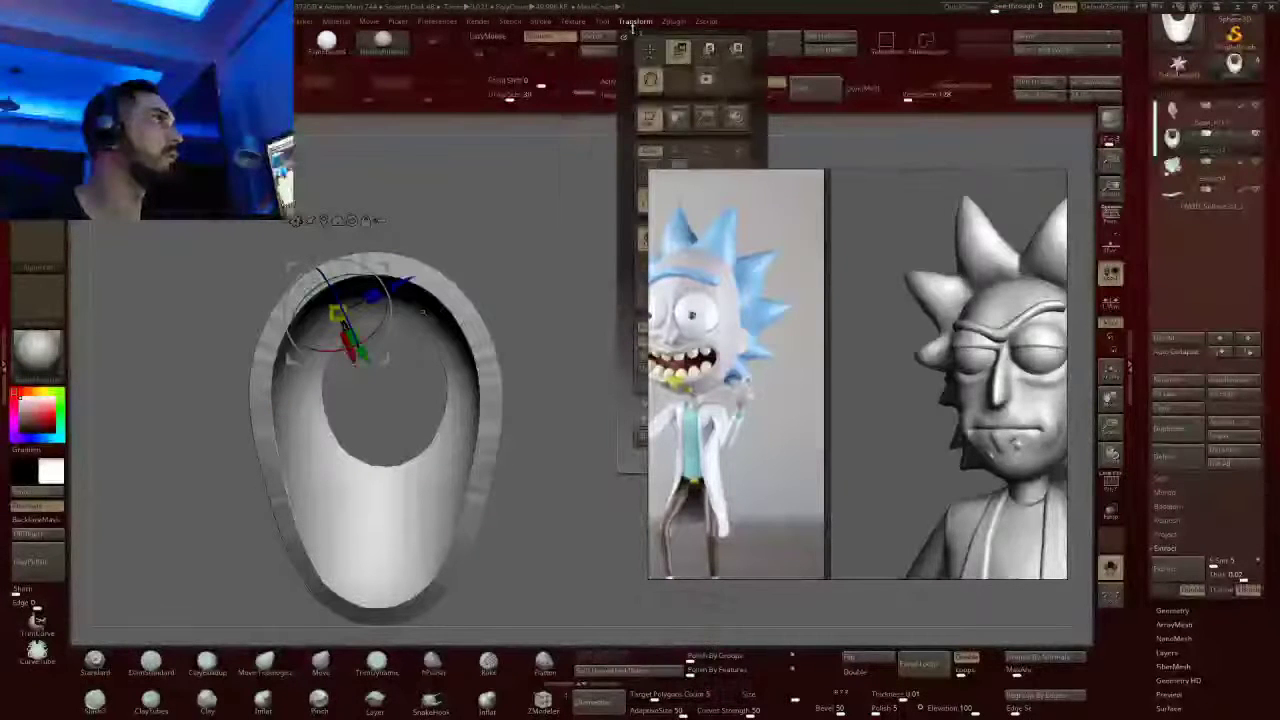
pyautogui.moveTo(386, 389); pyautogui.dragTo(408, 401, button='right')
pyautogui.click(1110, 483)
pyautogui.click(1103, 474)
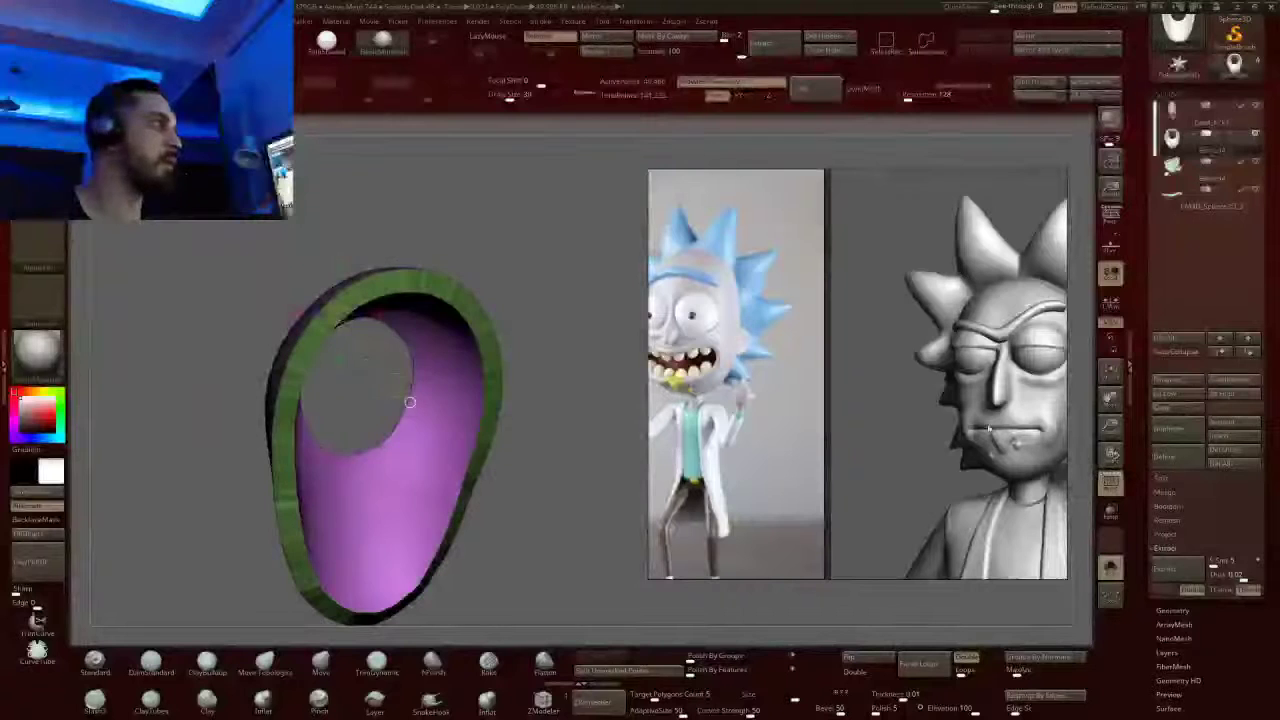
# Examine the hair shell's outer surface, inner surface and rim polygroups from several angles
pyautogui.moveTo(1078, 474); pyautogui.dragTo(1090, 472, button='right')
pyautogui.moveTo(399, 404)
pyautogui.keyDown('alt'); pyautogui.mouseDown(button='right')
pyautogui.moveTo(451, 309)
pyautogui.moveTo(569, 323)
pyautogui.moveTo(403, 392)
pyautogui.mouseUp(button='right'); pyautogui.keyUp('alt')
pyautogui.hotkey('ctrl', 'z')
pyautogui.hotkey('ctrl', 'z')
pyautogui.hotkey('ctrl', 'z')
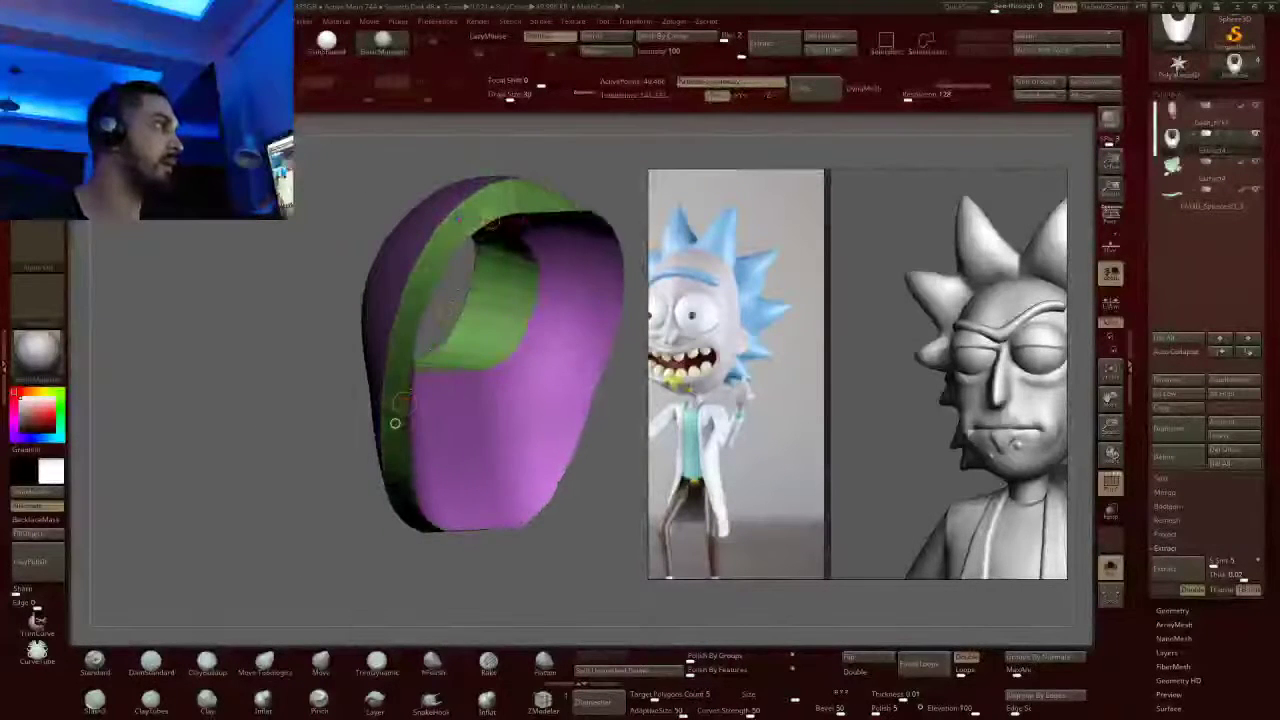
pyautogui.hotkey('ctrl', 'shift', 'z')
pyautogui.hotkey('ctrl', 'shift', 'z')
pyautogui.hotkey('ctrl', 'shift', 'z')
pyautogui.moveTo(395, 422); pyautogui.dragTo(309, 417)
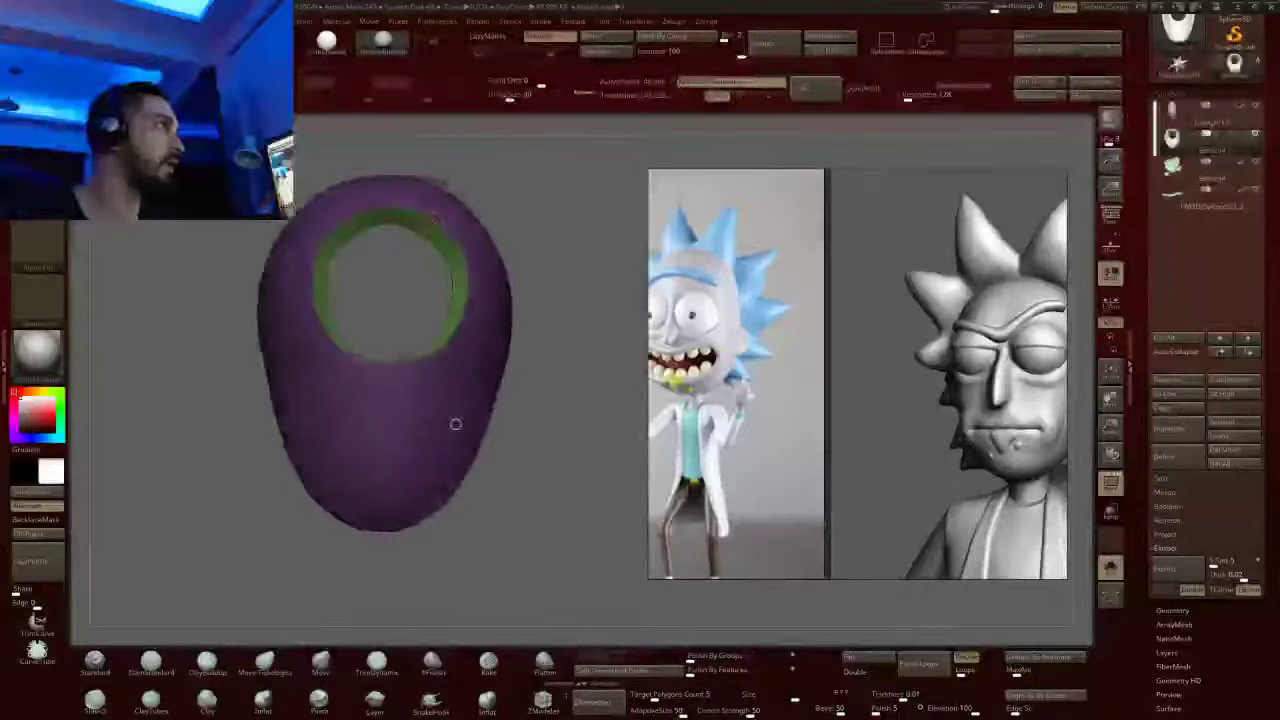
pyautogui.moveTo(457, 423); pyautogui.dragTo(222, 410)
pyautogui.moveTo(222, 410)
pyautogui.mouseDown(button='right')
pyautogui.moveTo(172, 412)
pyautogui.moveTo(231, 420)
pyautogui.mouseUp(button='right')
# Turn off symmetry on the hair shell and switch its mask while checking the inner and outer surfaces
pyautogui.press('x')
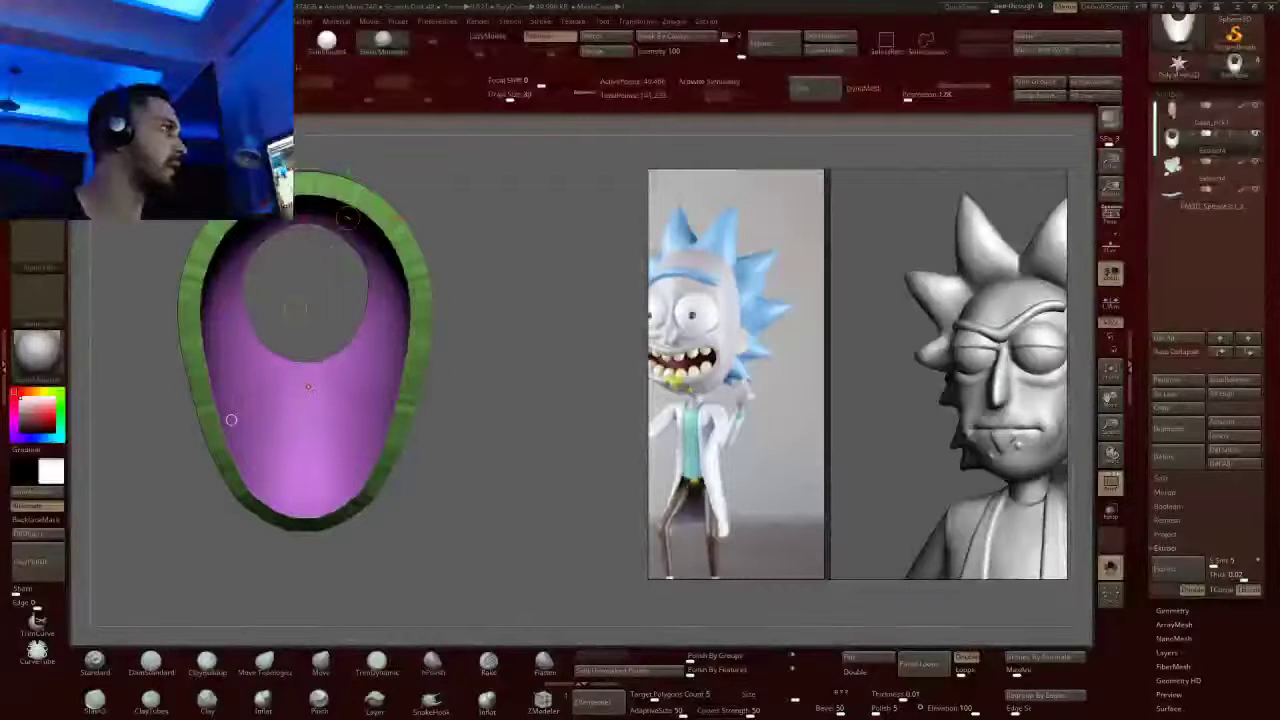
pyautogui.moveTo(231, 420)
pyautogui.mouseDown()
pyautogui.moveTo(250, 416)
pyautogui.moveTo(235, 421)
pyautogui.mouseUp()
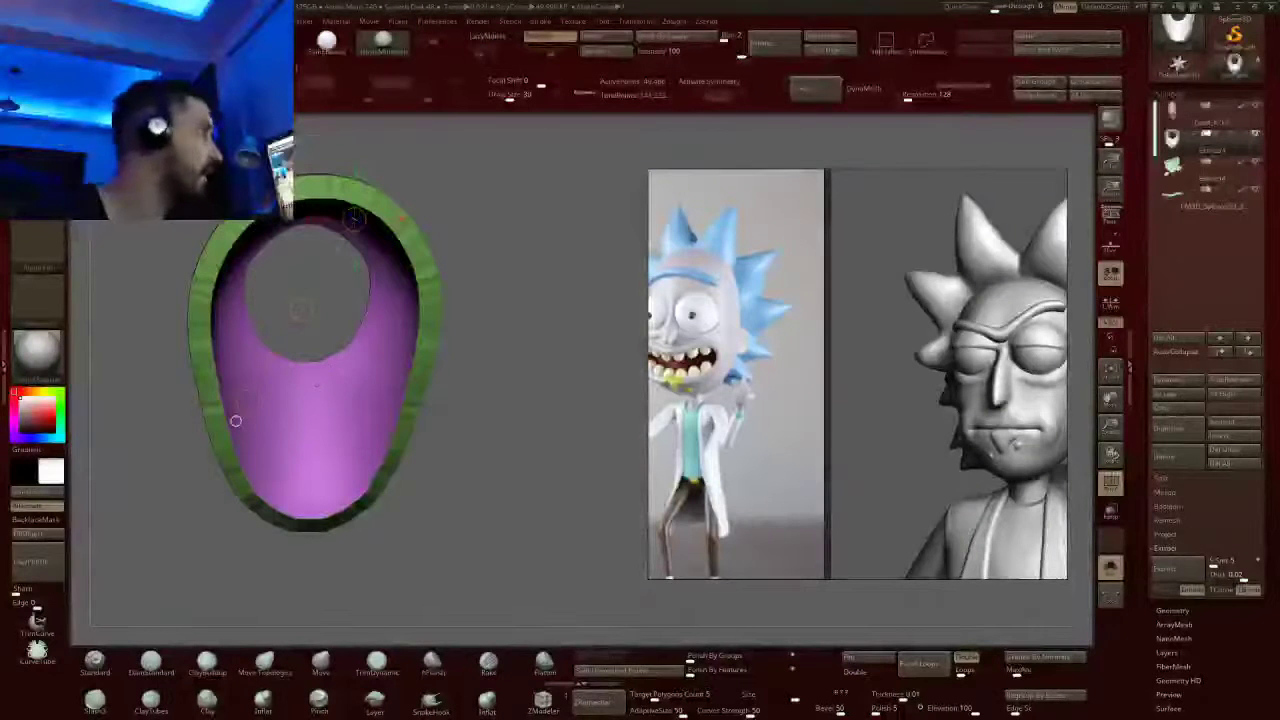
pyautogui.moveTo(235, 421); pyautogui.dragTo(405, 424)
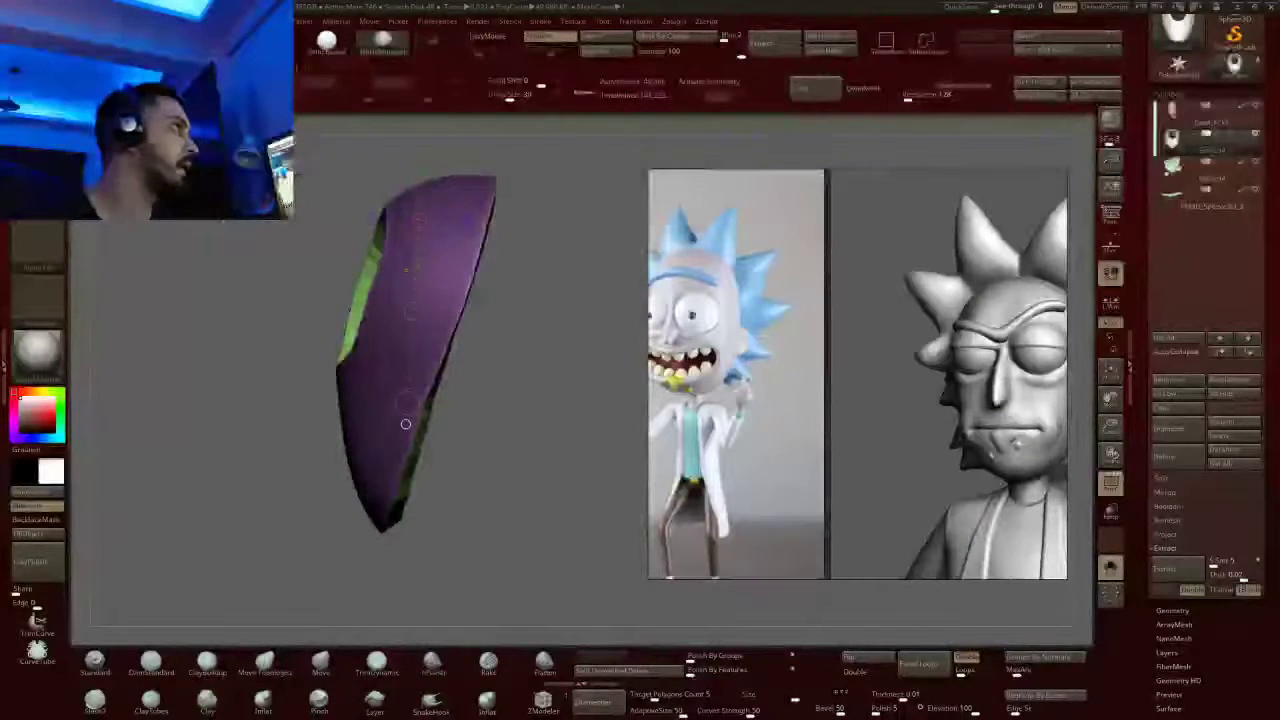
pyautogui.keyDown('ctrl'); pyautogui.click(405, 424); pyautogui.keyUp('ctrl')
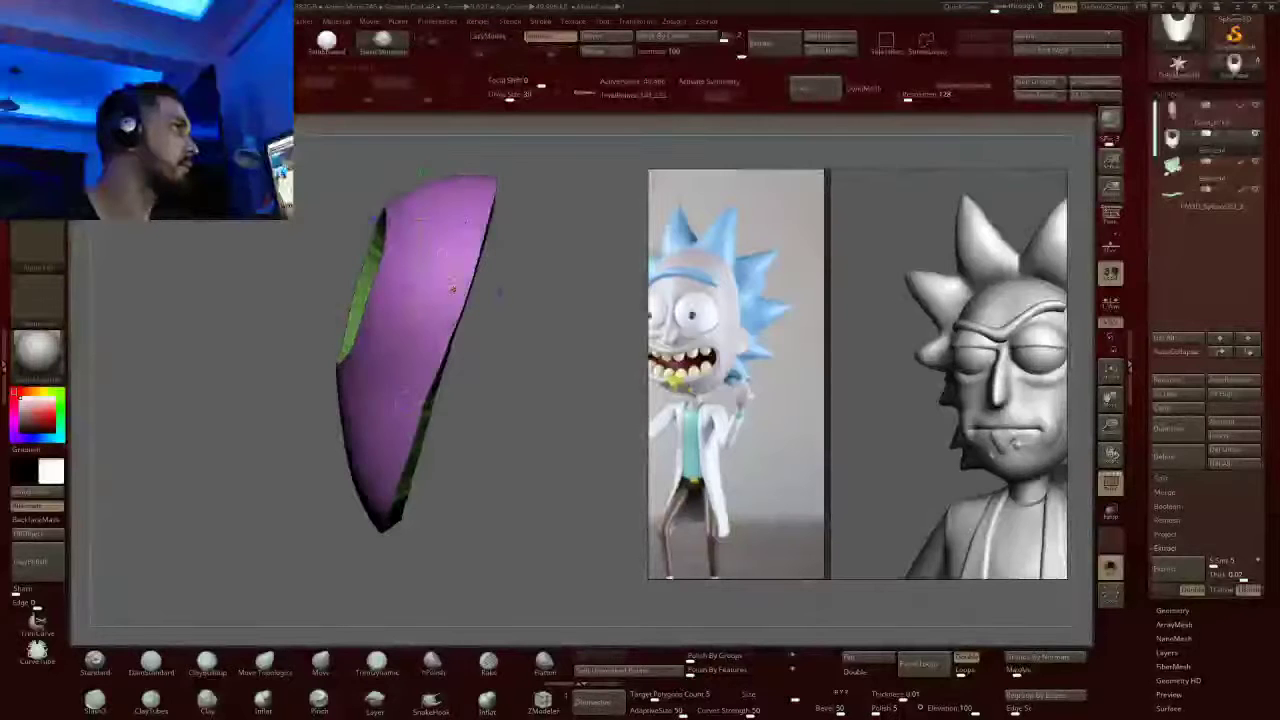
pyautogui.moveTo(330, 250); pyautogui.dragTo(285, 313)
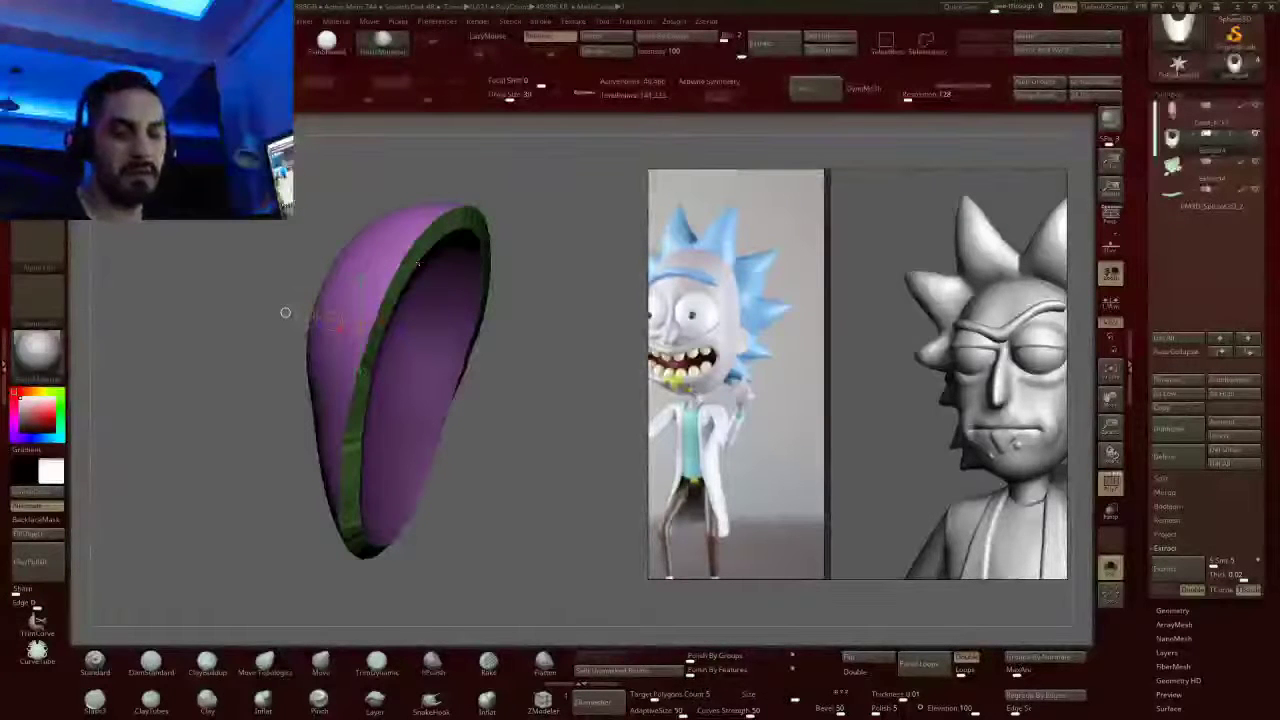
pyautogui.moveTo(285, 313); pyautogui.dragTo(240, 310)
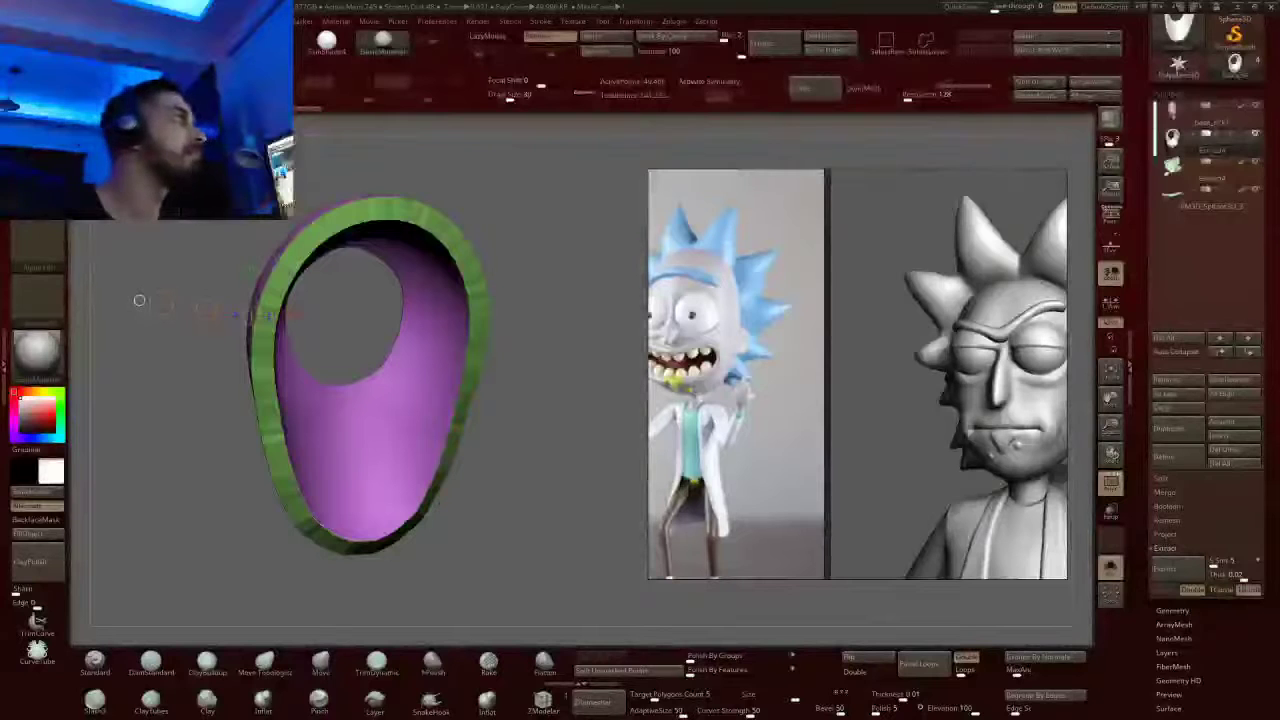
pyautogui.moveTo(365, 278); pyautogui.dragTo(365, 252)
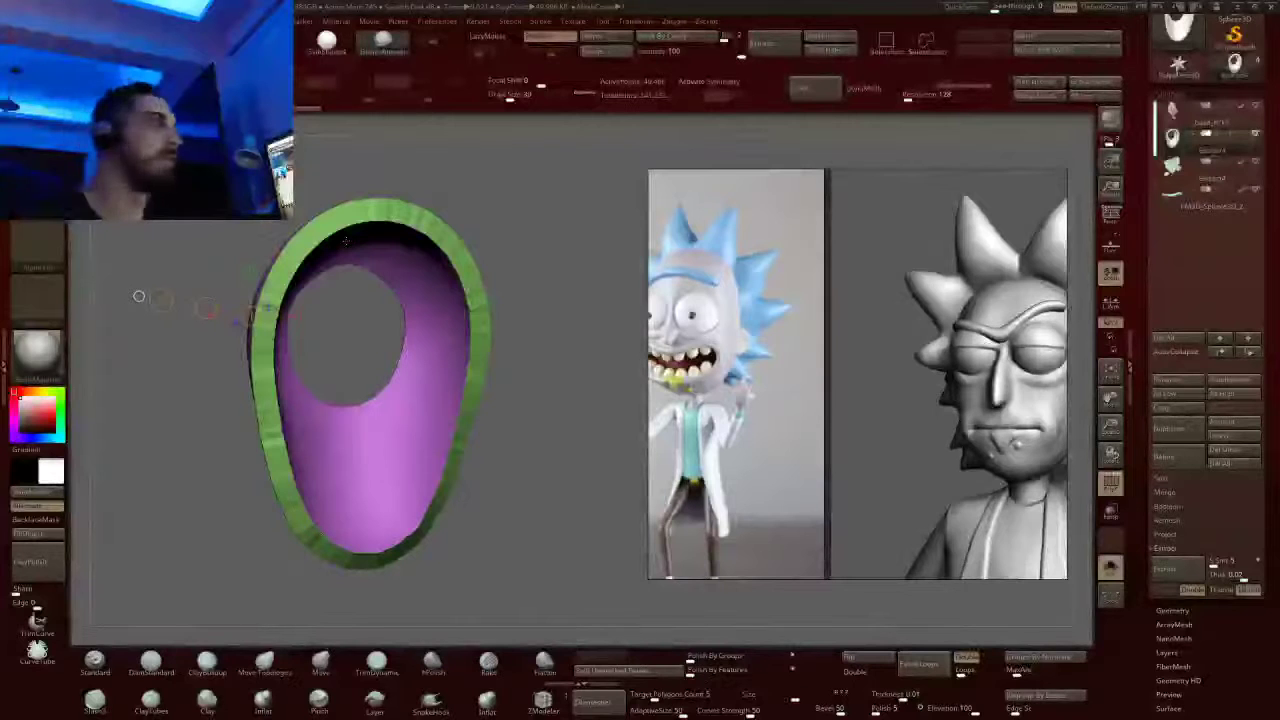
pyautogui.moveTo(366, 338); pyautogui.dragTo(335, 190)
pyautogui.moveTo(334, 190); pyautogui.dragTo(349, 310, button='right')
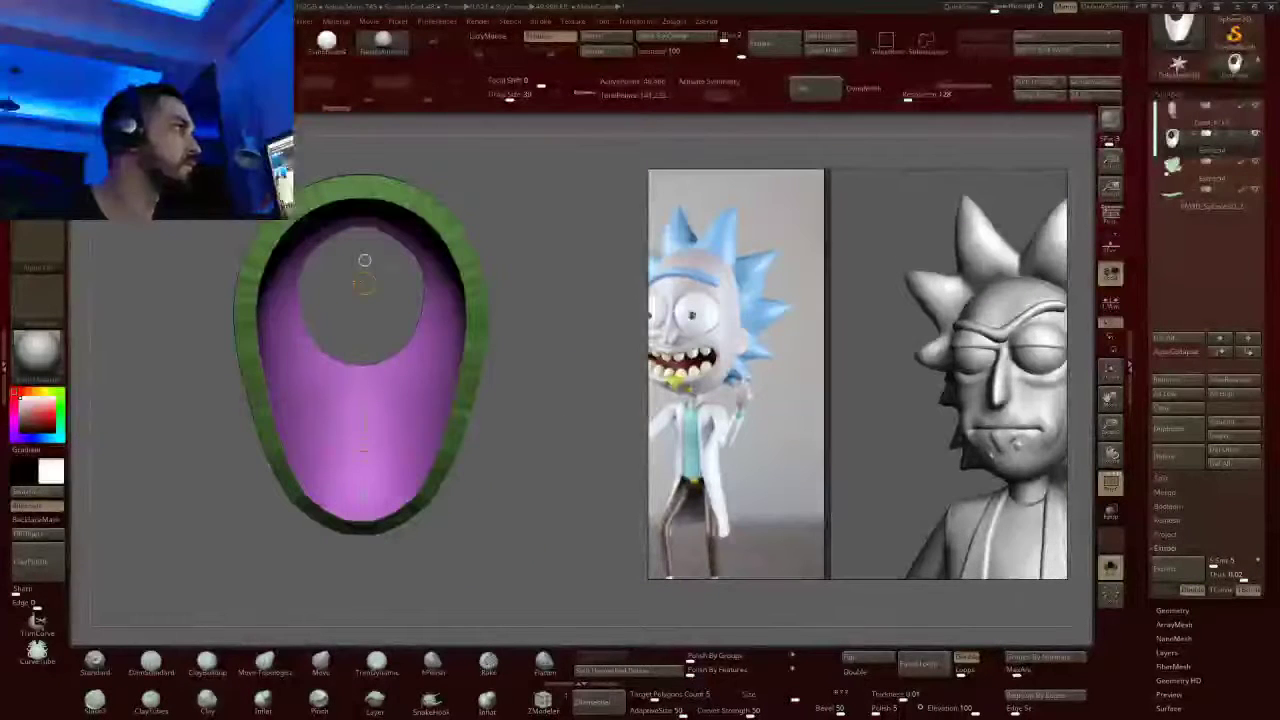
# Scale the hair shell's unmasked inner surface inward to thicken the walls around the face opening and bald spot
pyautogui.moveTo(364, 284); pyautogui.dragTo(364, 331)
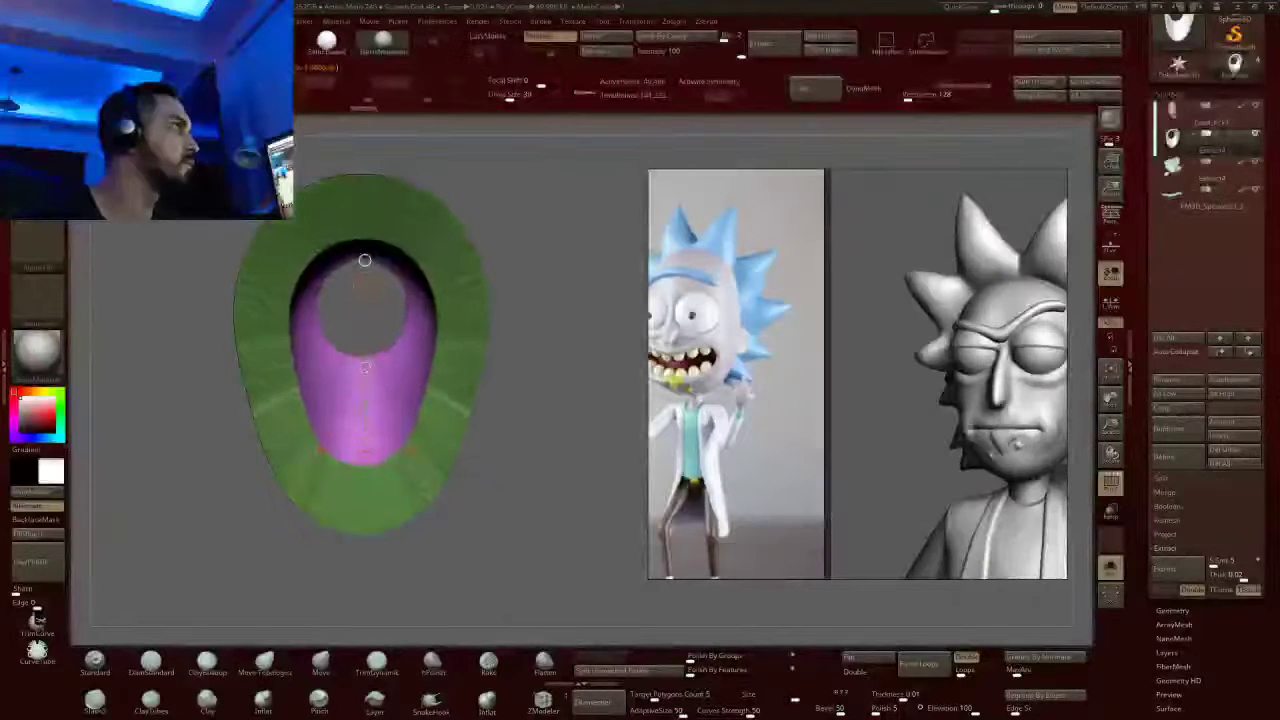
pyautogui.moveTo(365, 260); pyautogui.dragTo(363, 262)
pyautogui.moveTo(363, 261)
pyautogui.mouseDown(button='right')
pyautogui.moveTo(350, 343)
pyautogui.moveTo(339, 325)
pyautogui.mouseUp(button='right')
pyautogui.press('q')
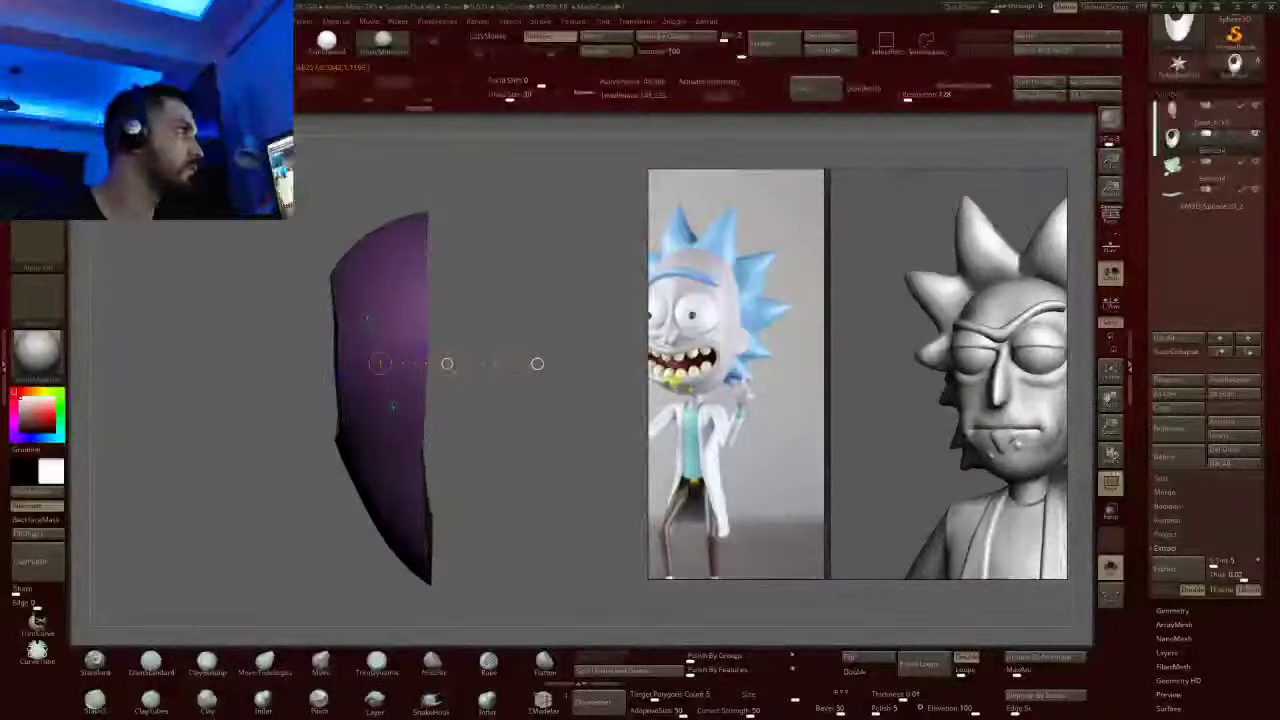
pyautogui.moveTo(495, 364); pyautogui.dragTo(514, 364)
pyautogui.moveTo(514, 364); pyautogui.dragTo(670, 366, button='right')
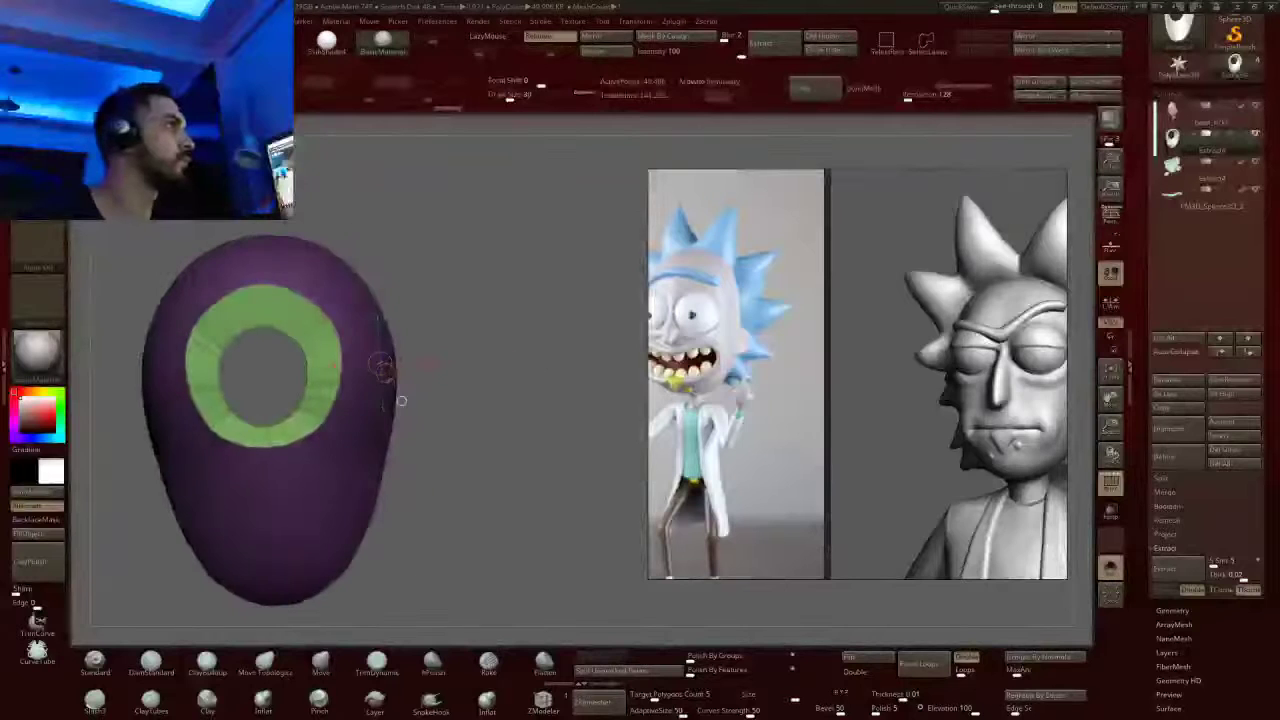
# Clear the hair shell's mask and try a DynaMesh remesh at resolution 128
pyautogui.moveTo(402, 400)
pyautogui.keyDown('ctrl'); pyautogui.mouseDown()
pyautogui.moveTo(410, 408)
pyautogui.moveTo(200, 372)
pyautogui.moveTo(258, 386)
pyautogui.mouseUp(); pyautogui.keyUp('ctrl')
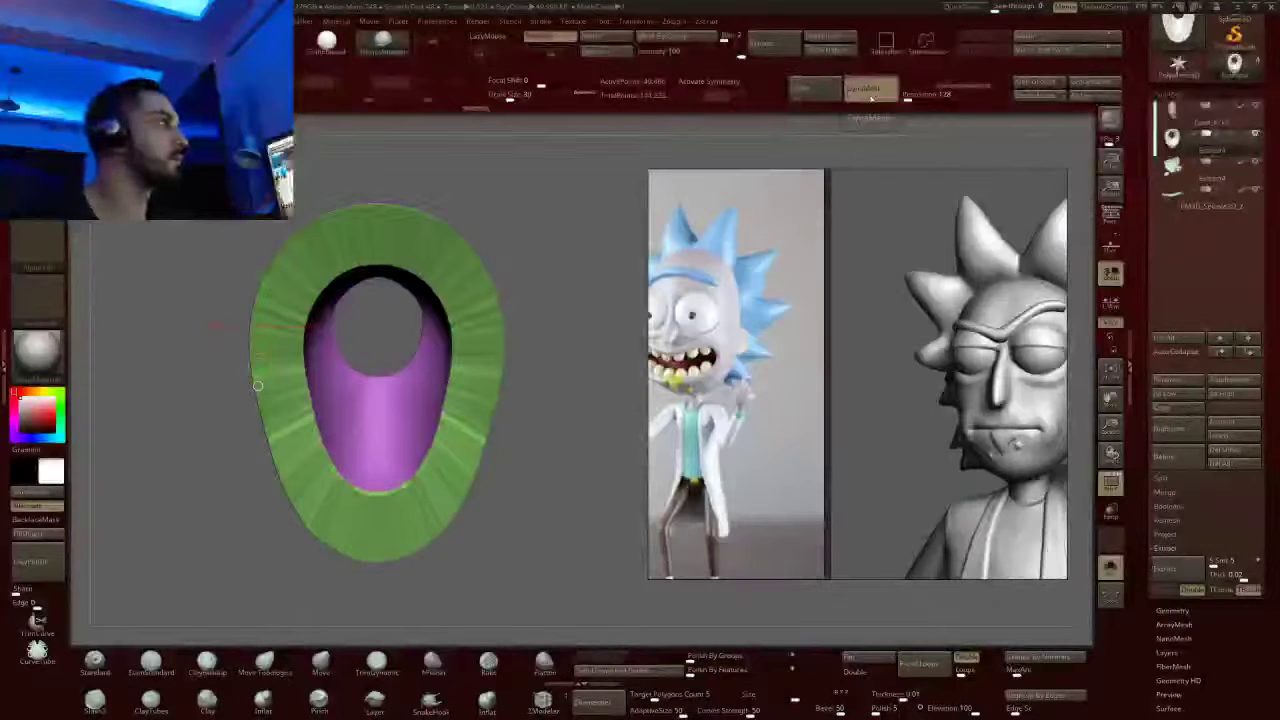
pyautogui.moveTo(257, 385); pyautogui.dragTo(297, 325)
pyautogui.moveTo(177, 374); pyautogui.dragTo(156, 382)
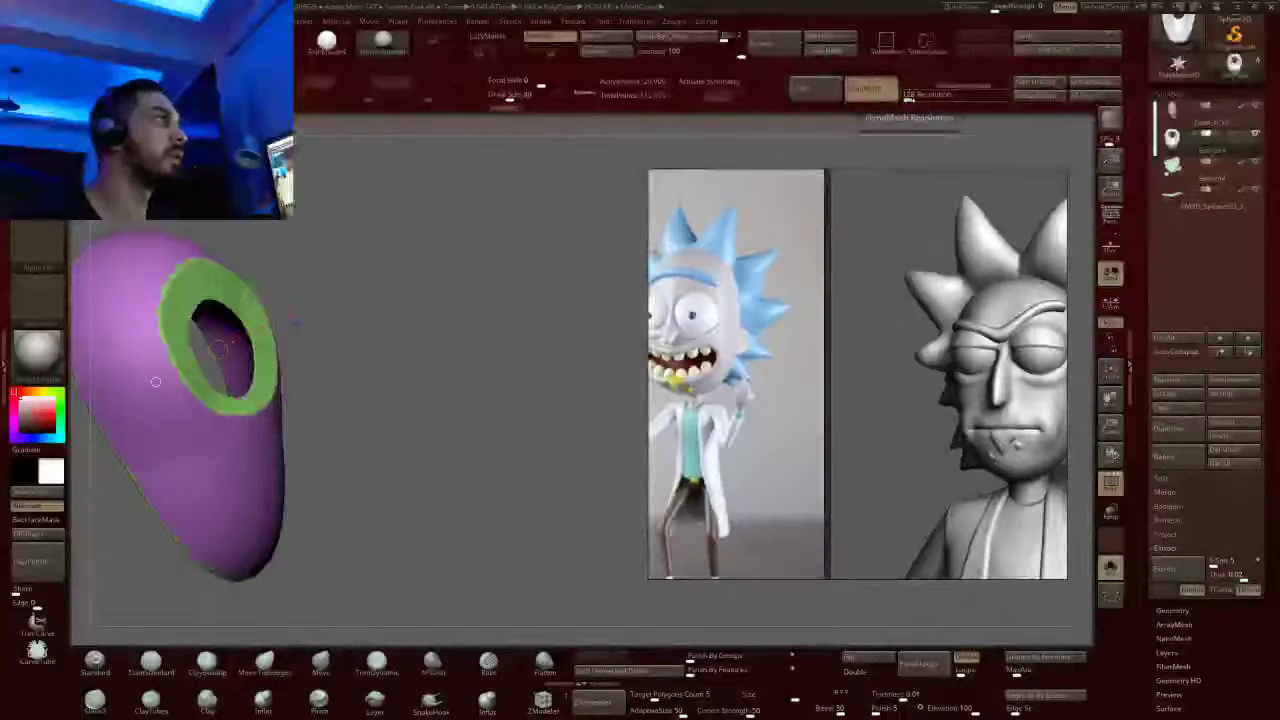
pyautogui.hotkey('ctrl', 'z')
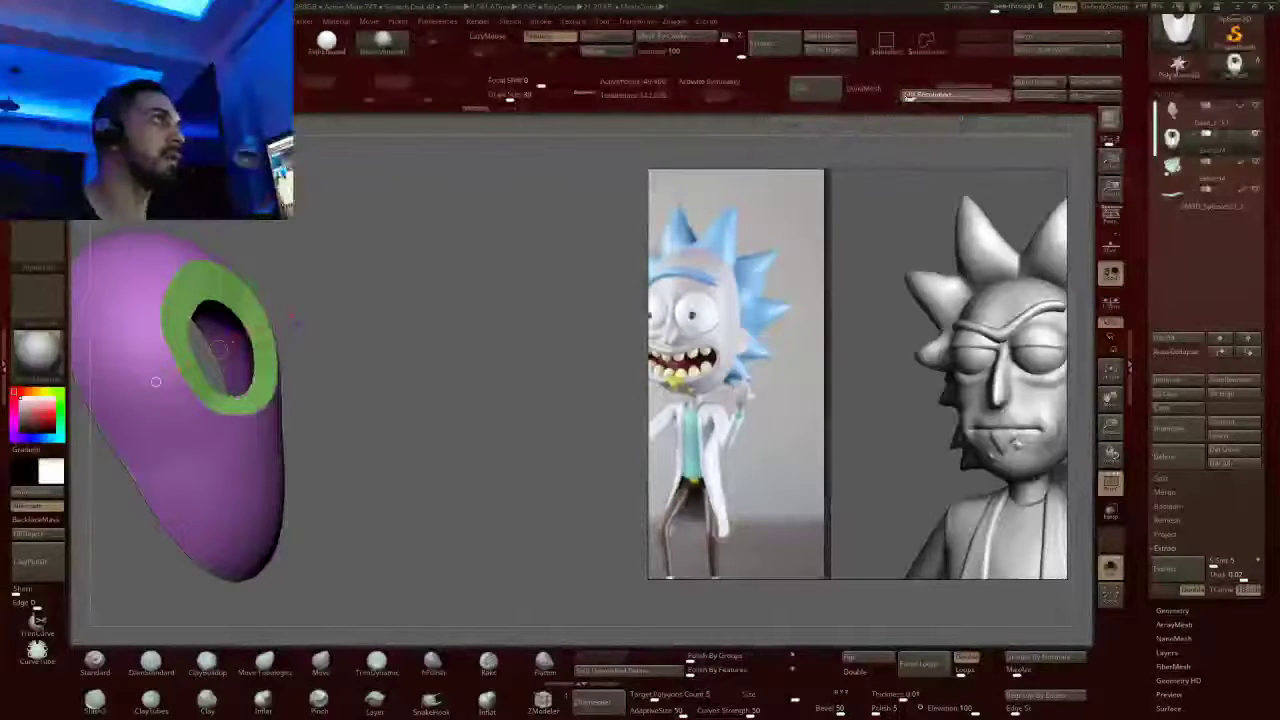
# Remesh the hair shell with DynaMesh at resolution 240 and hide the polygroup display
pyautogui.click(866, 88)
pyautogui.moveTo(300, 380)
pyautogui.keyDown('alt'); pyautogui.mouseDown()
pyautogui.moveTo(459, 374)
pyautogui.moveTo(280, 375)
pyautogui.mouseUp(); pyautogui.keyUp('alt')
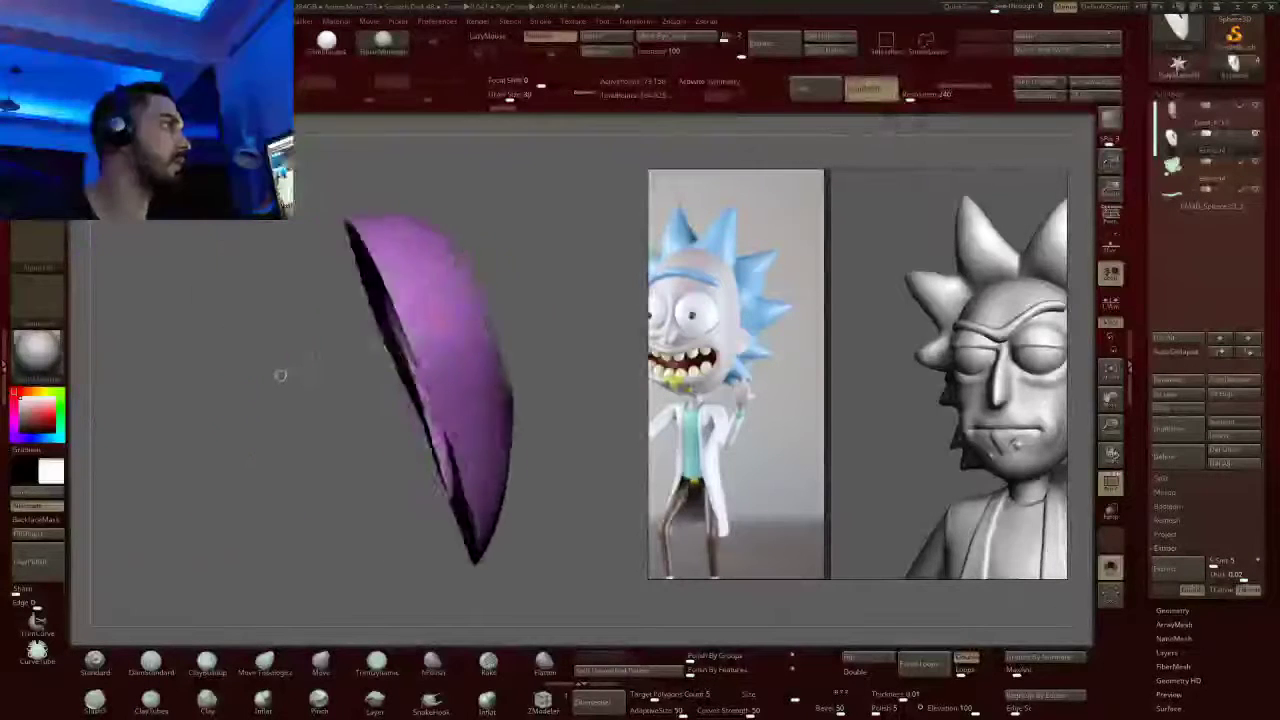
pyautogui.hotkey('ctrl', 'shift', 'z')
pyautogui.hotkey('ctrl', 'shift', 'z')
pyautogui.hotkey('ctrl', 'shift', 'z')
pyautogui.hotkey('ctrl', 'shift', 'z')
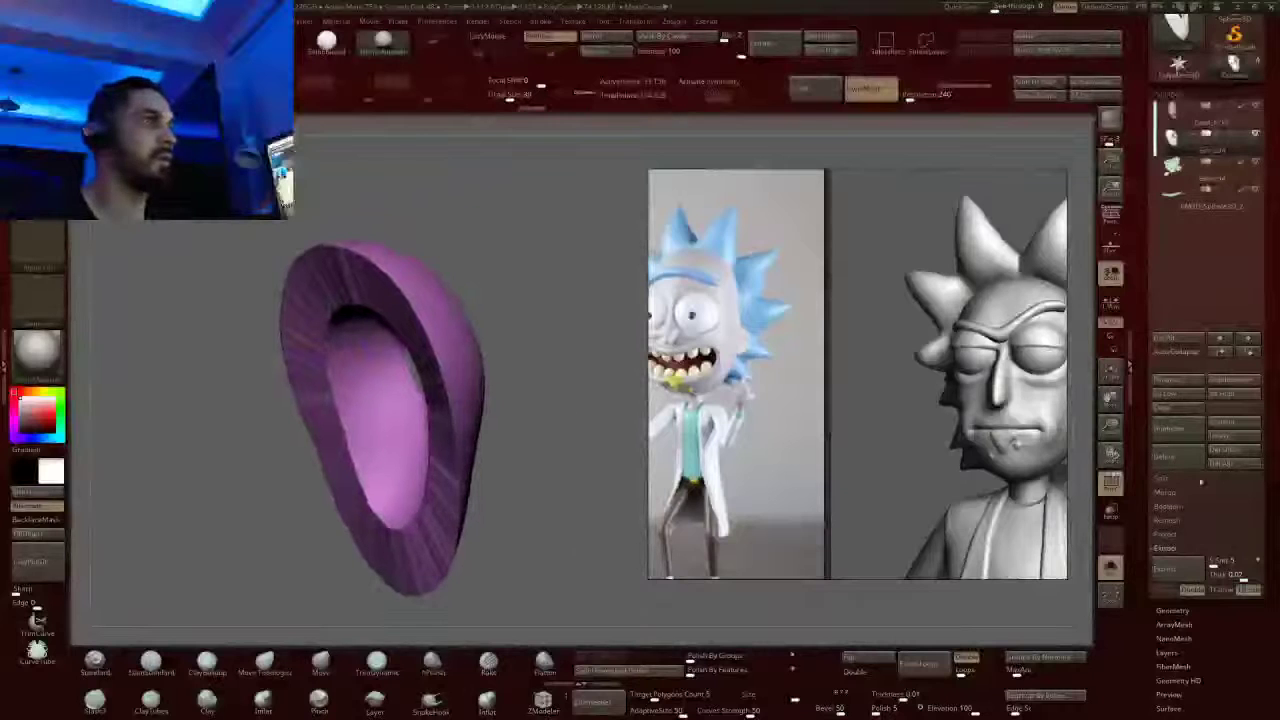
pyautogui.click(1114, 488)
pyautogui.moveTo(206, 405); pyautogui.dragTo(170, 408)
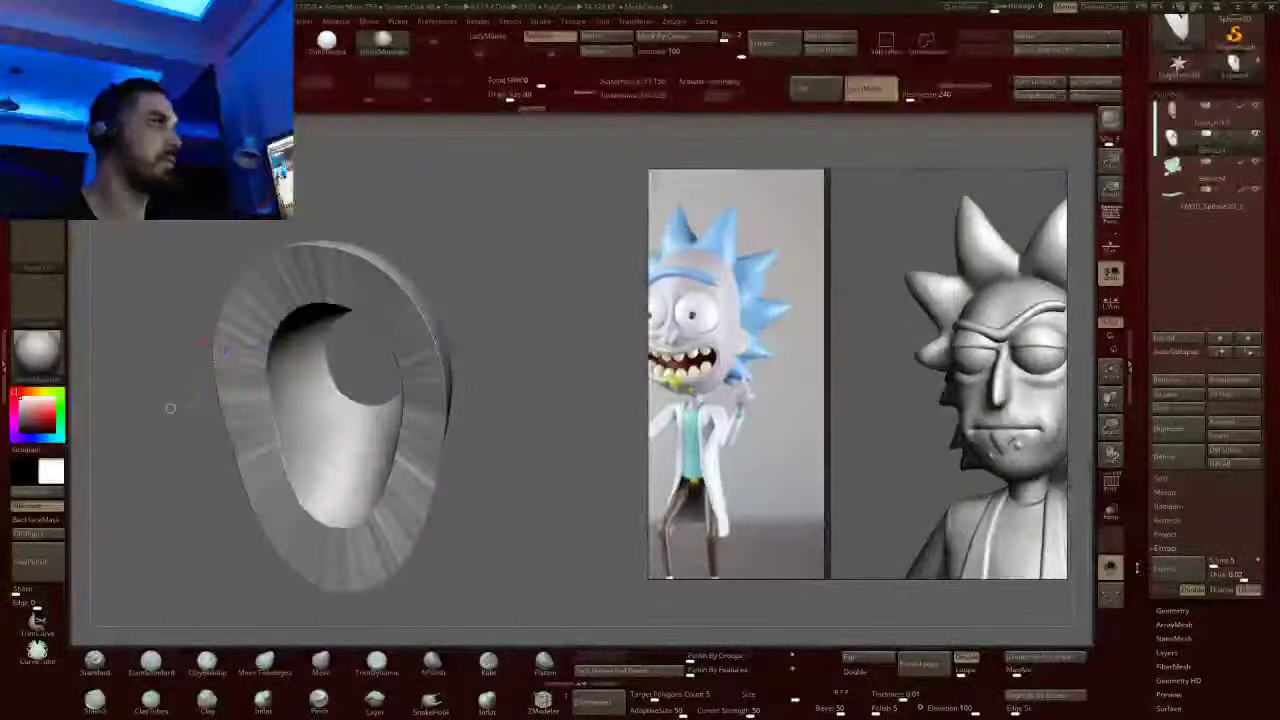
# Show the whole head again and fill the hair shell with light blue
pyautogui.click(1110, 567)
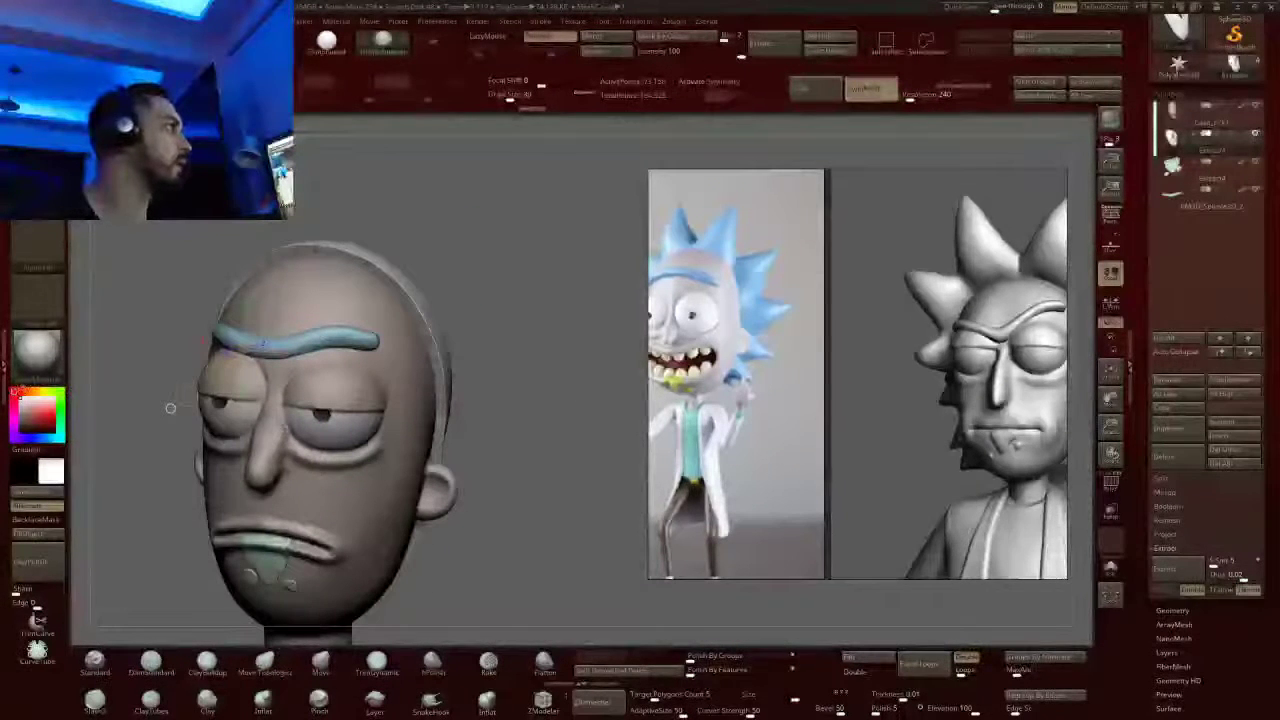
pyautogui.moveTo(20, 395); pyautogui.dragTo(339, 340)
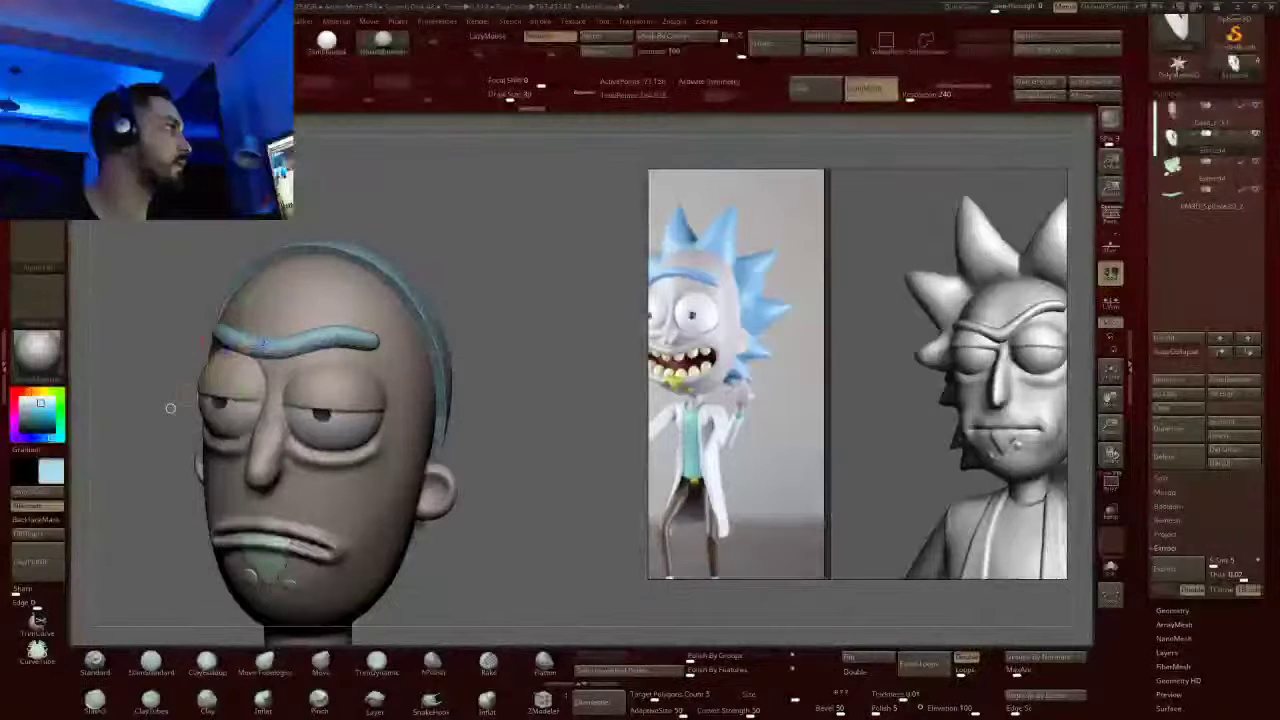
pyautogui.click(36, 534)
pyautogui.moveTo(170, 408)
pyautogui.mouseDown()
pyautogui.moveTo(135, 410)
pyautogui.moveTo(194, 431)
pyautogui.moveTo(283, 356)
pyautogui.moveTo(265, 376)
pyautogui.mouseUp()
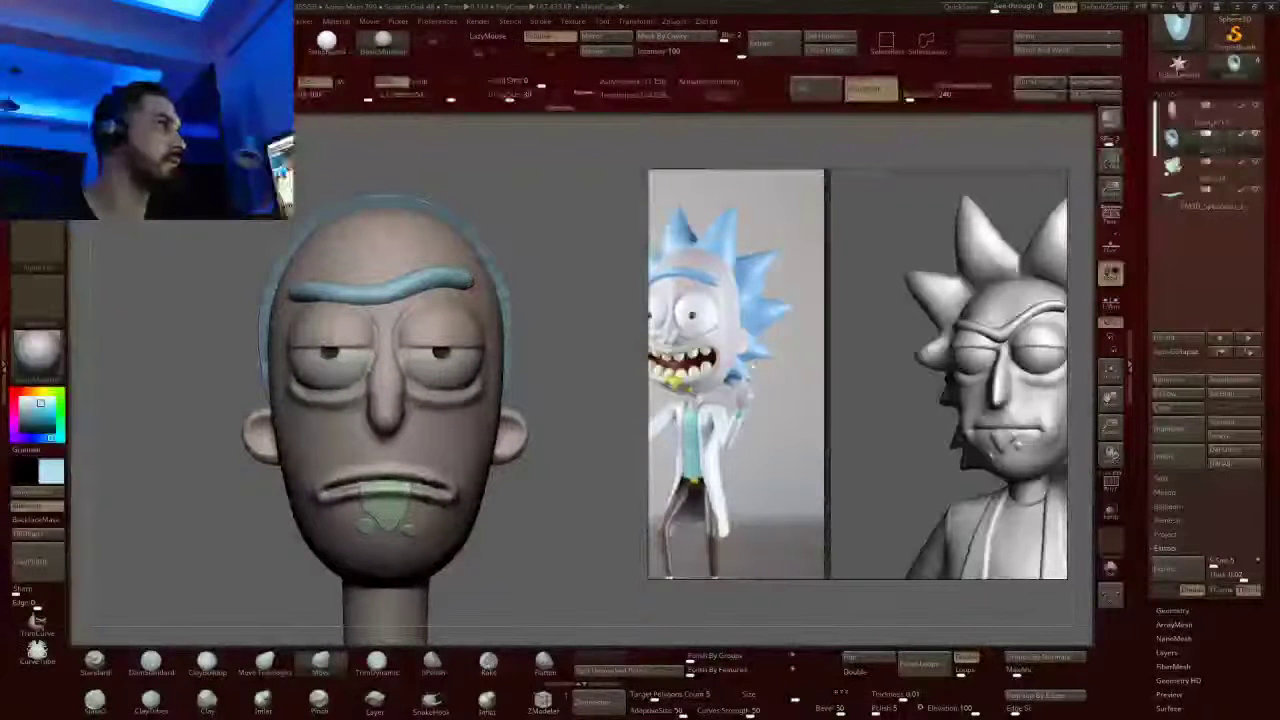
# Reframe the reference board so both Rick hairstyles are fully visible for comparison
pyautogui.moveTo(1032, 378); pyautogui.dragTo(902, 385, button='middle')
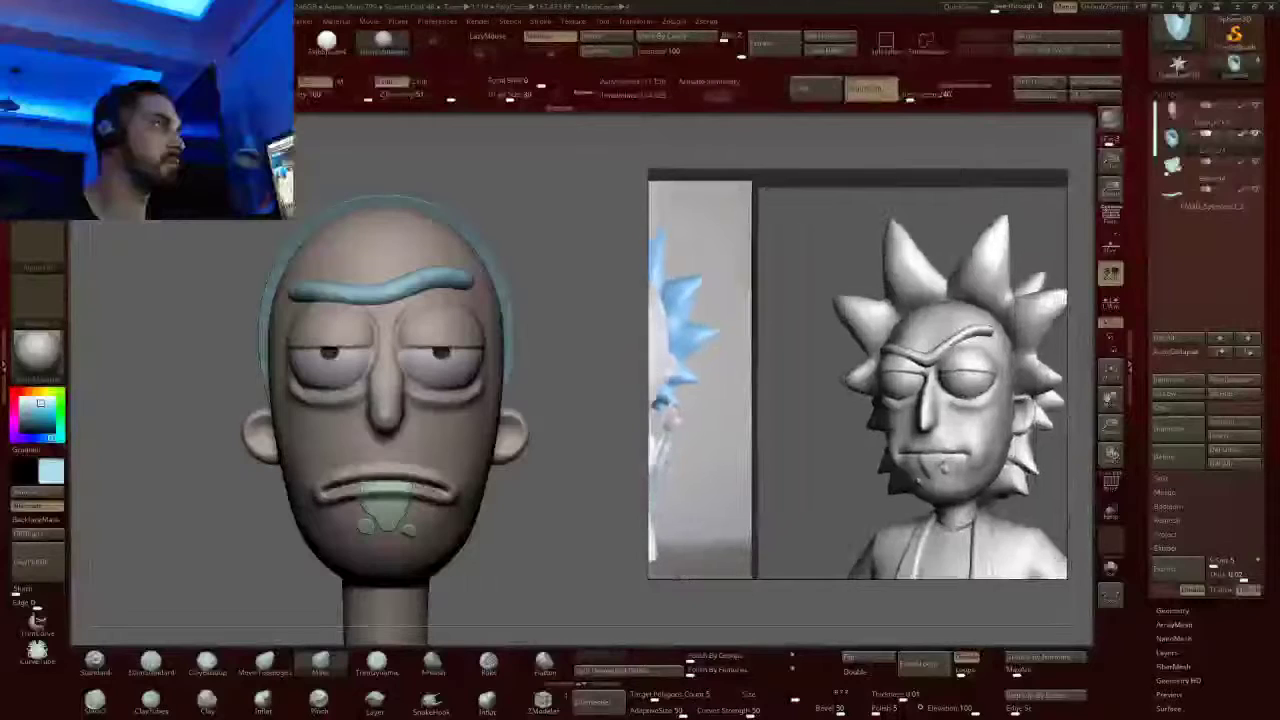
pyautogui.scroll(-10, 958, 398)
pyautogui.scroll(4, 806, 296)
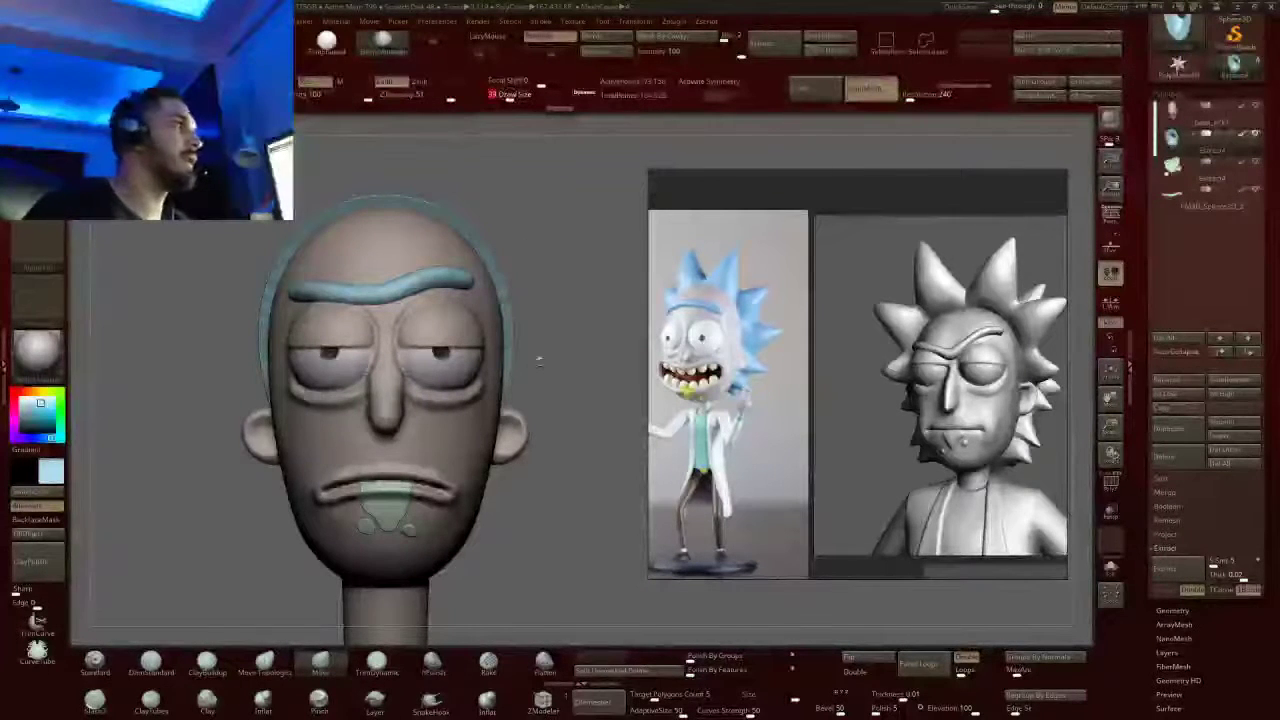
# Try to pull hair spikes out of the top of the unmasked hair shell with the SnakeHook brush
pyautogui.moveTo(537, 357)
pyautogui.mouseDown()
pyautogui.moveTo(560, 350)
pyautogui.moveTo(540, 357)
pyautogui.moveTo(553, 445)
pyautogui.mouseUp()
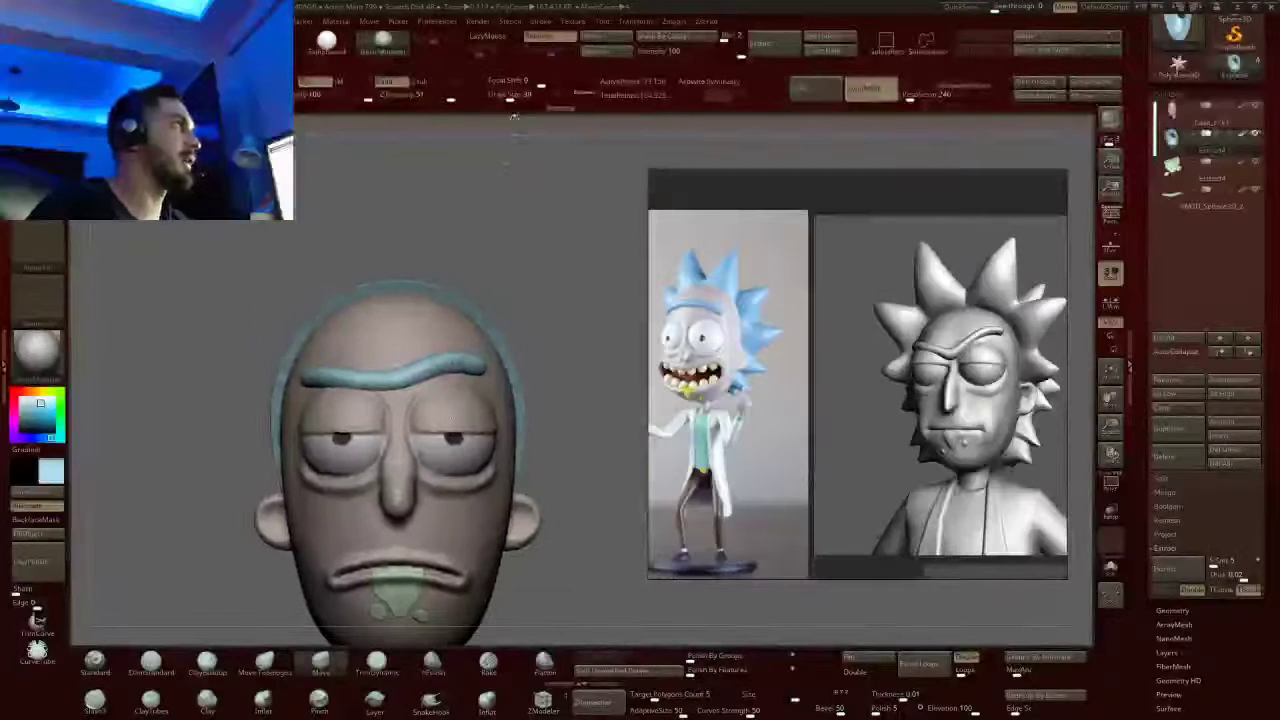
pyautogui.click(519, 95)
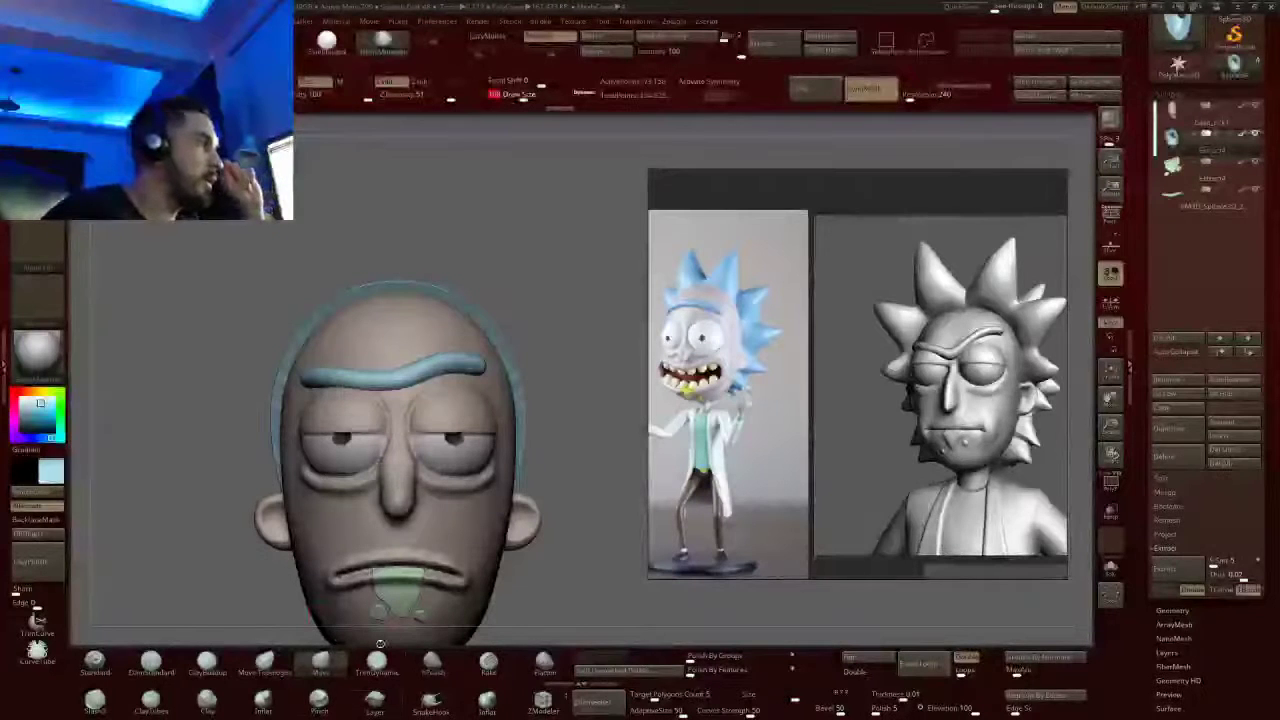
pyautogui.click(431, 700)
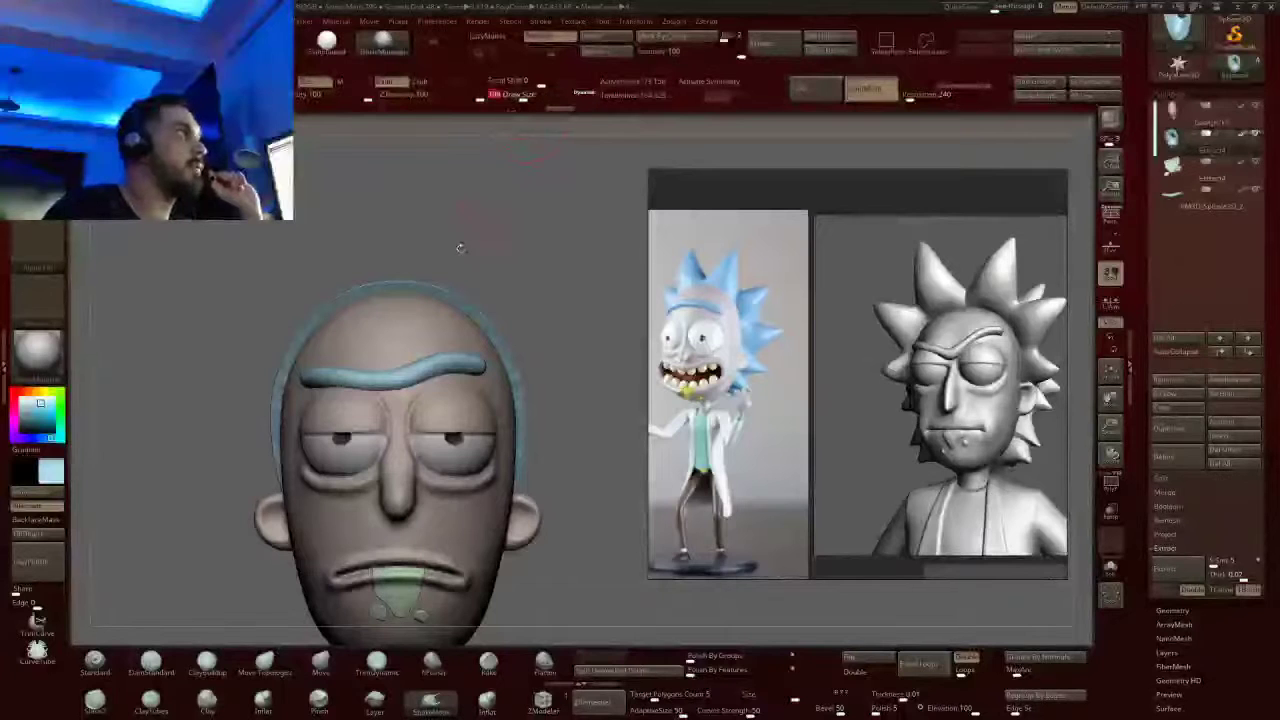
pyautogui.moveTo(440, 297); pyautogui.dragTo(516, 169)
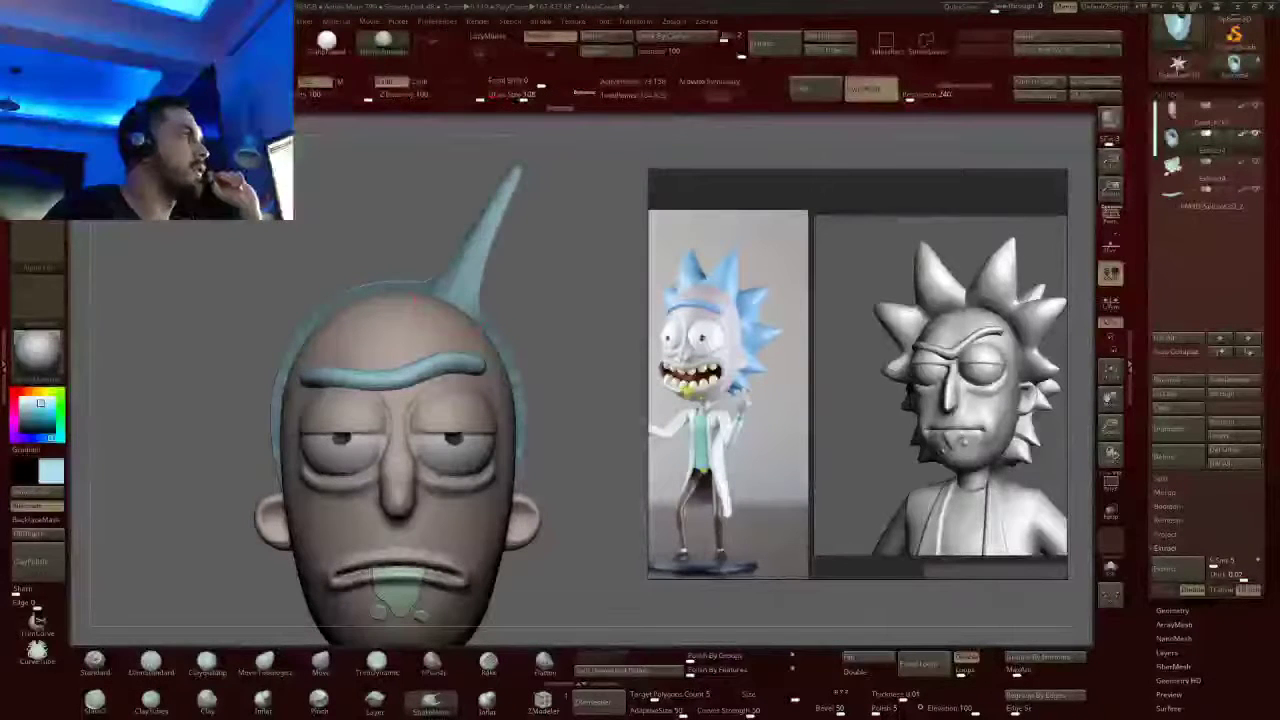
pyautogui.hotkey('ctrl', 'z')
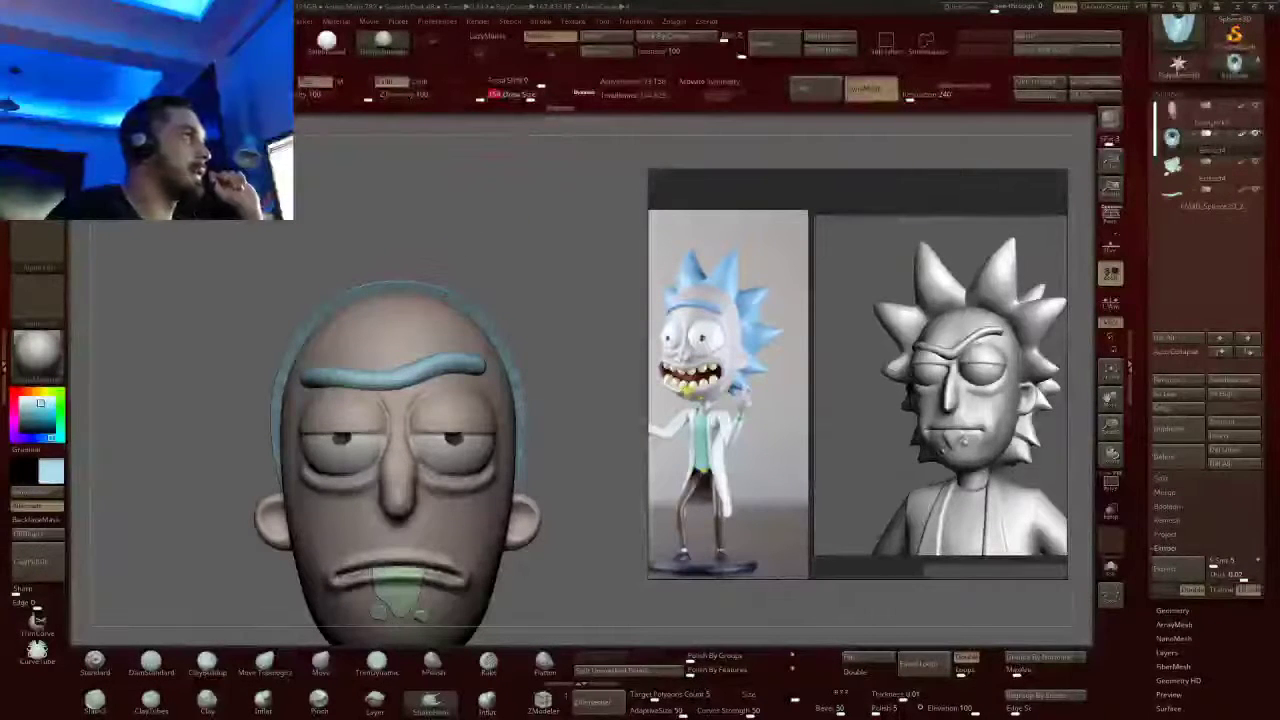
pyautogui.moveTo(455, 298)
pyautogui.mouseDown()
pyautogui.moveTo(502, 192)
pyautogui.moveTo(457, 287)
pyautogui.moveTo(540, 146)
pyautogui.mouseUp()
pyautogui.hotkey('ctrl', 'z')
pyautogui.moveTo(620, 200); pyautogui.dragTo(686, 224)
pyautogui.hotkey('ctrl', 'z')
# Mask two mirrored ovals on the top front of the hair shell with LazyMouse off, and invert the mask
pyautogui.moveTo(463, 234); pyautogui.dragTo(446, 432)
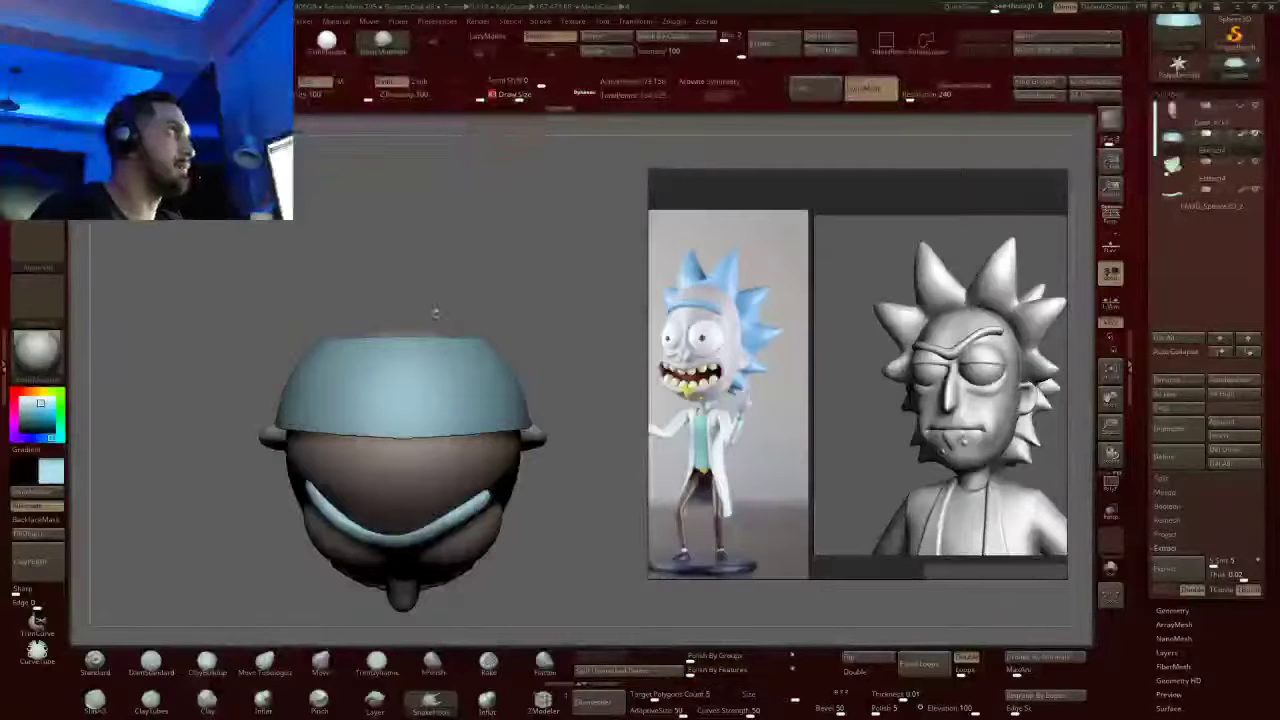
pyautogui.moveTo(421, 395)
pyautogui.mouseDown(button='right')
pyautogui.moveTo(423, 382)
pyautogui.moveTo(428, 405)
pyautogui.moveTo(359, 439)
pyautogui.moveTo(374, 436)
pyautogui.mouseUp(button='right')
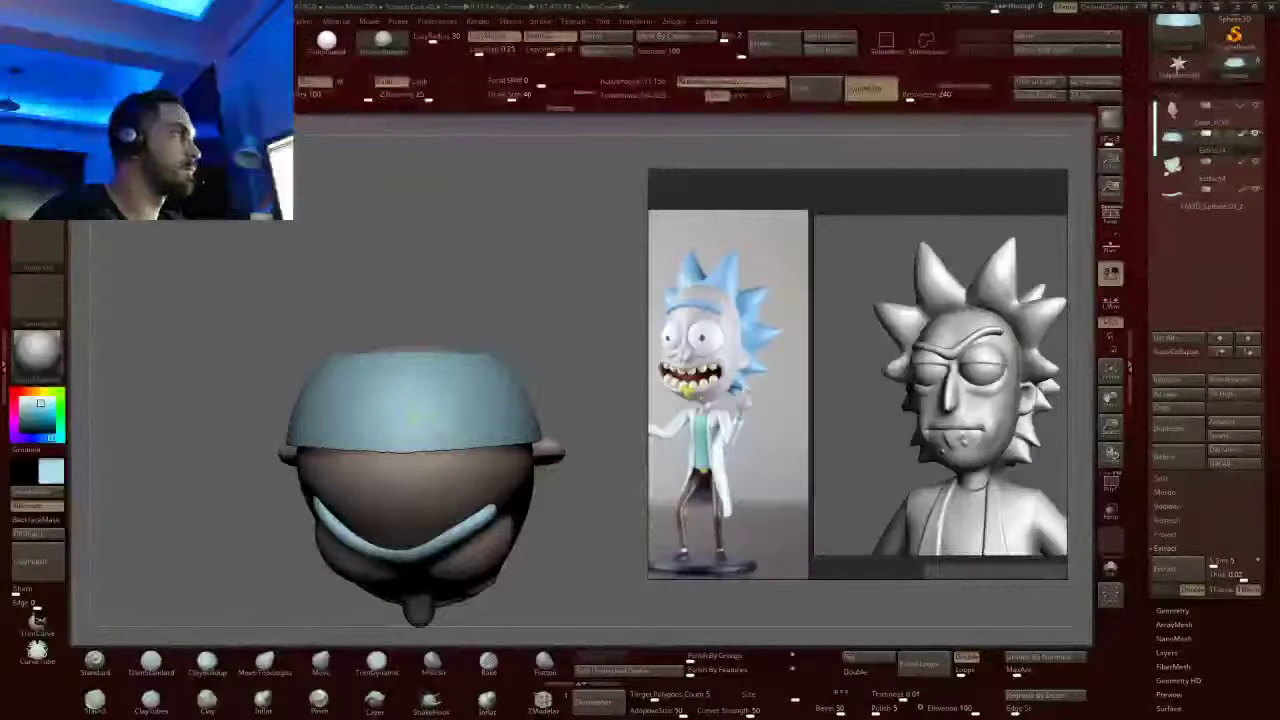
pyautogui.click(498, 40)
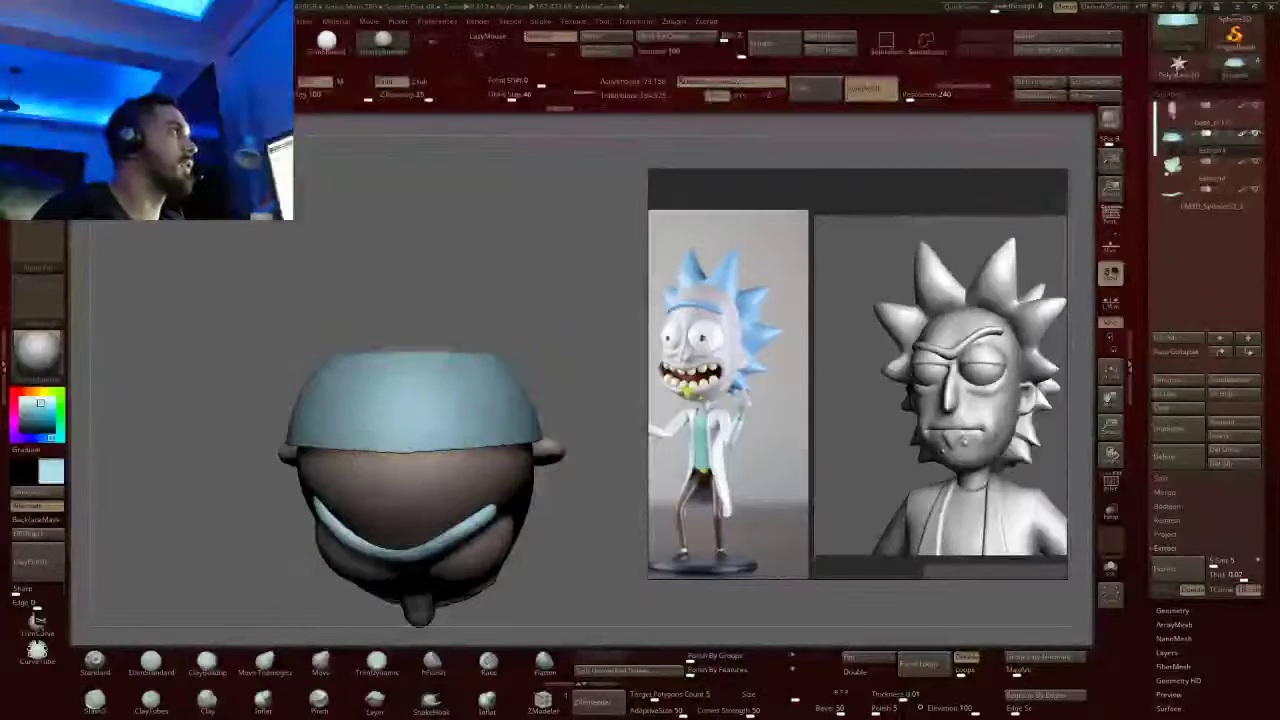
pyautogui.keyDown('ctrl'); pyautogui.moveTo(432, 440); pyautogui.dragTo(433, 436); pyautogui.keyUp('ctrl')
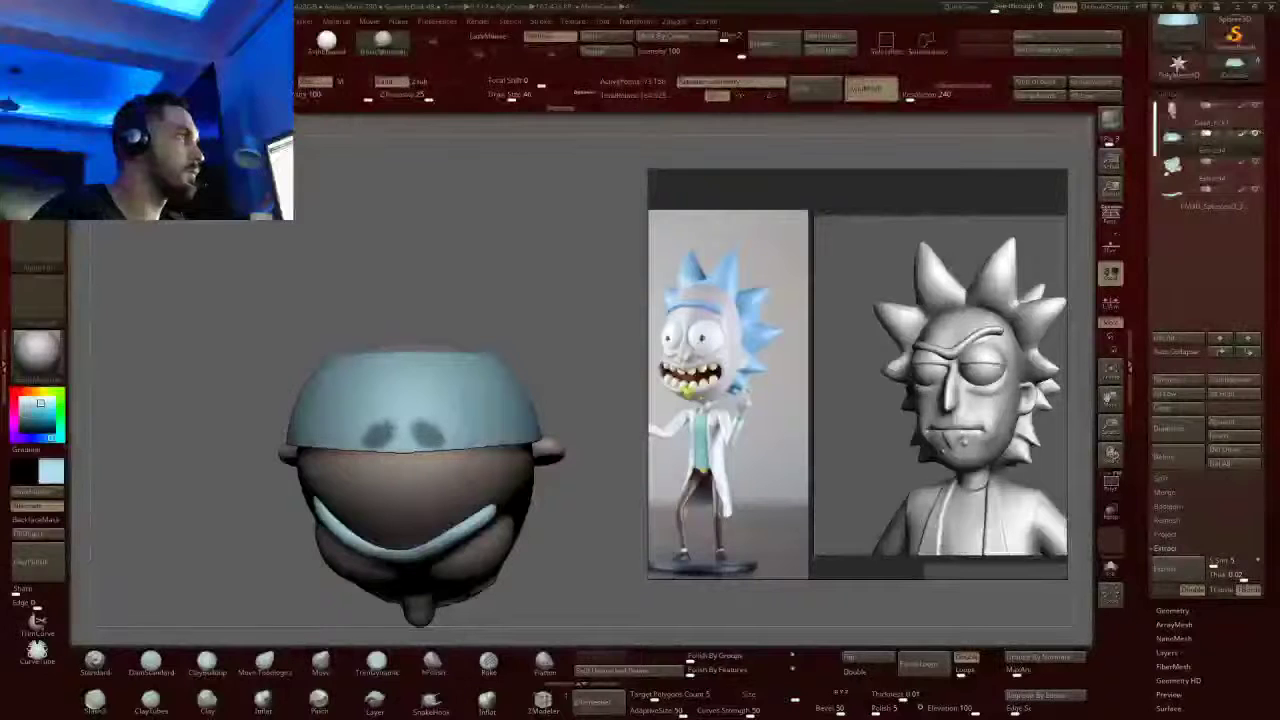
pyautogui.moveTo(445, 436)
pyautogui.keyDown('ctrl'); pyautogui.mouseDown()
pyautogui.moveTo(460, 443)
pyautogui.moveTo(444, 386)
pyautogui.moveTo(428, 420)
pyautogui.moveTo(466, 414)
pyautogui.mouseUp(); pyautogui.keyUp('ctrl')
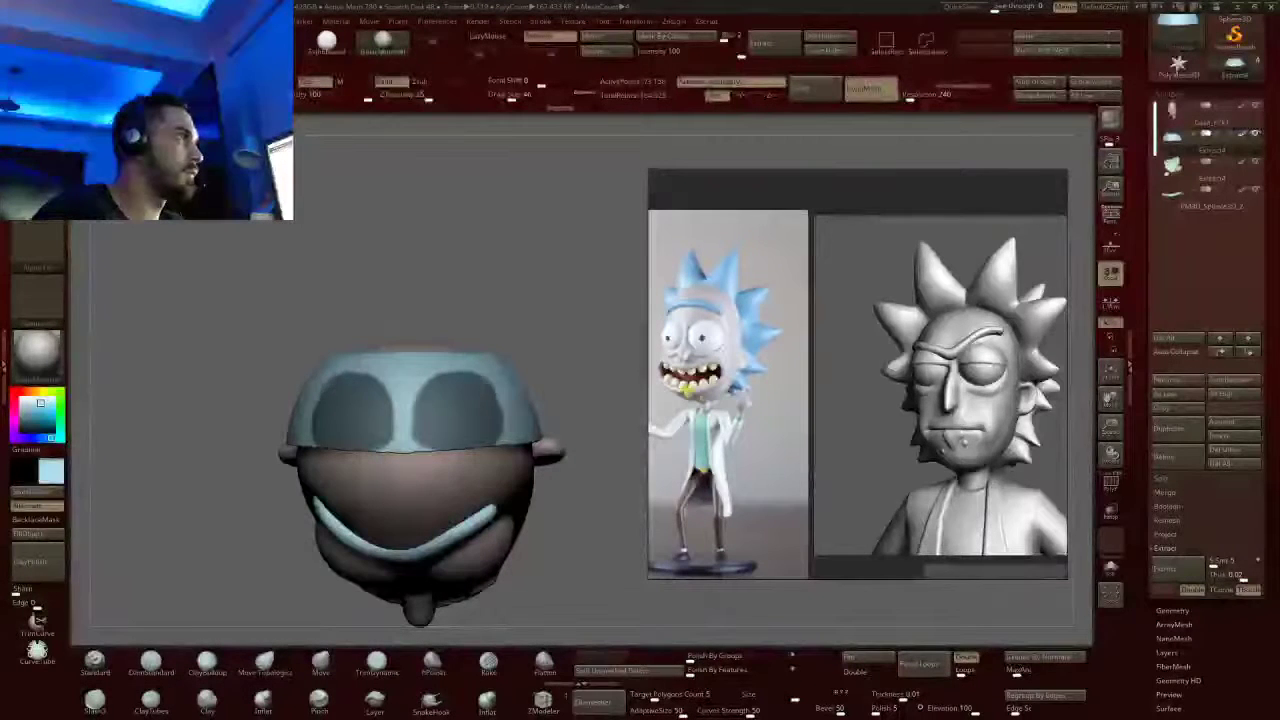
pyautogui.moveTo(457, 418)
pyautogui.mouseDown(button='right')
pyautogui.moveTo(440, 330)
pyautogui.moveTo(460, 325)
pyautogui.moveTo(462, 418)
pyautogui.moveTo(455, 335)
pyautogui.moveTo(440, 330)
pyautogui.mouseUp(button='right')
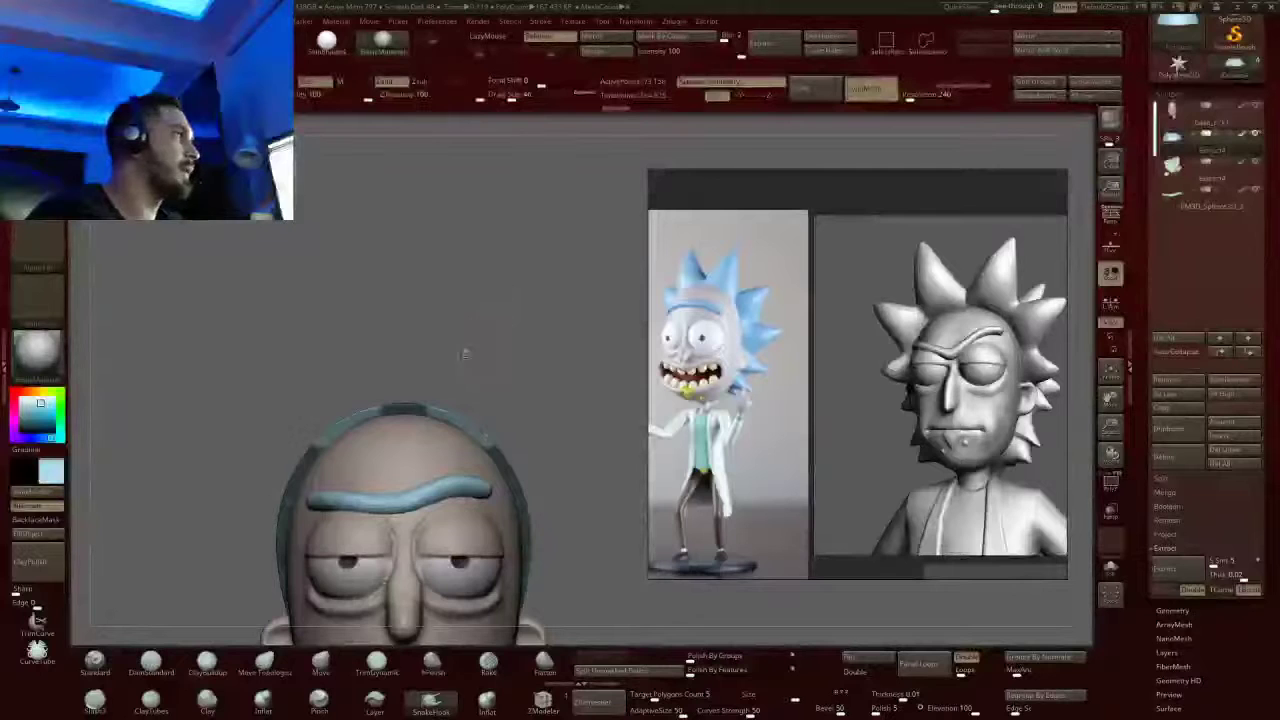
pyautogui.moveTo(464, 353); pyautogui.dragTo(468, 412)
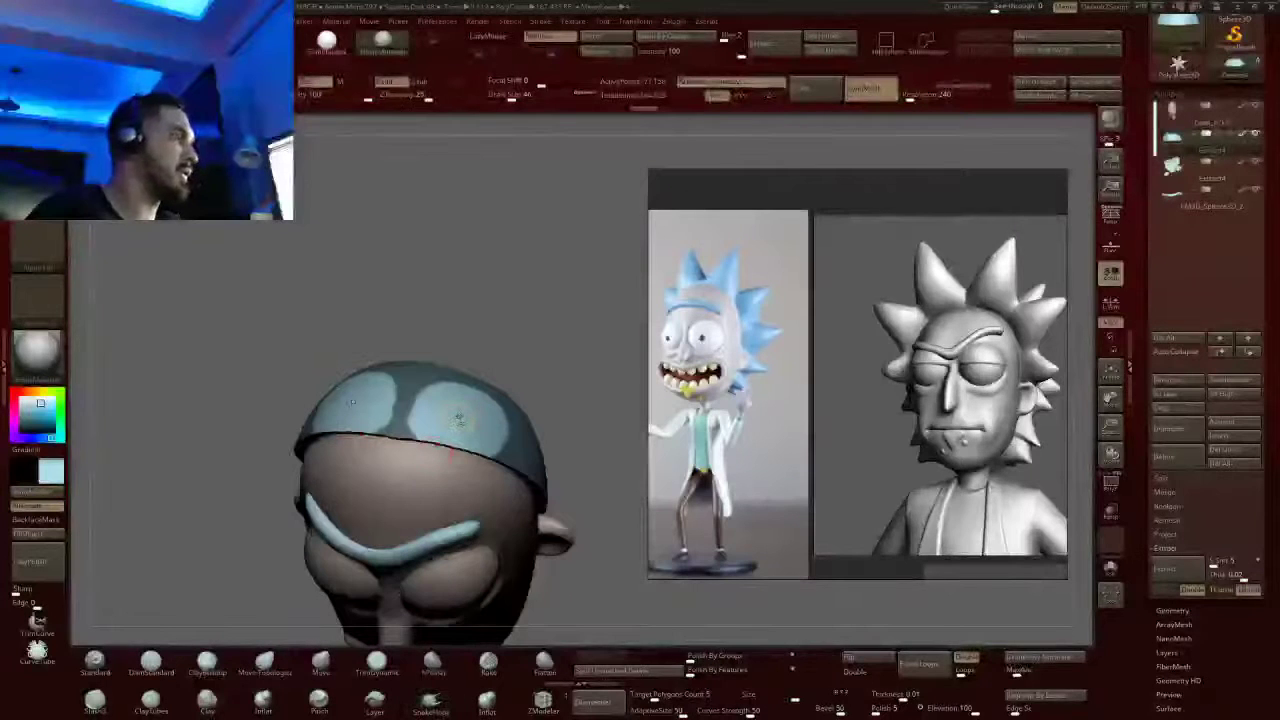
# Try to raise the two unmasked ovals from the scalp with the transpose move line
pyautogui.press('b')
pyautogui.press('s')
pyautogui.press('h')
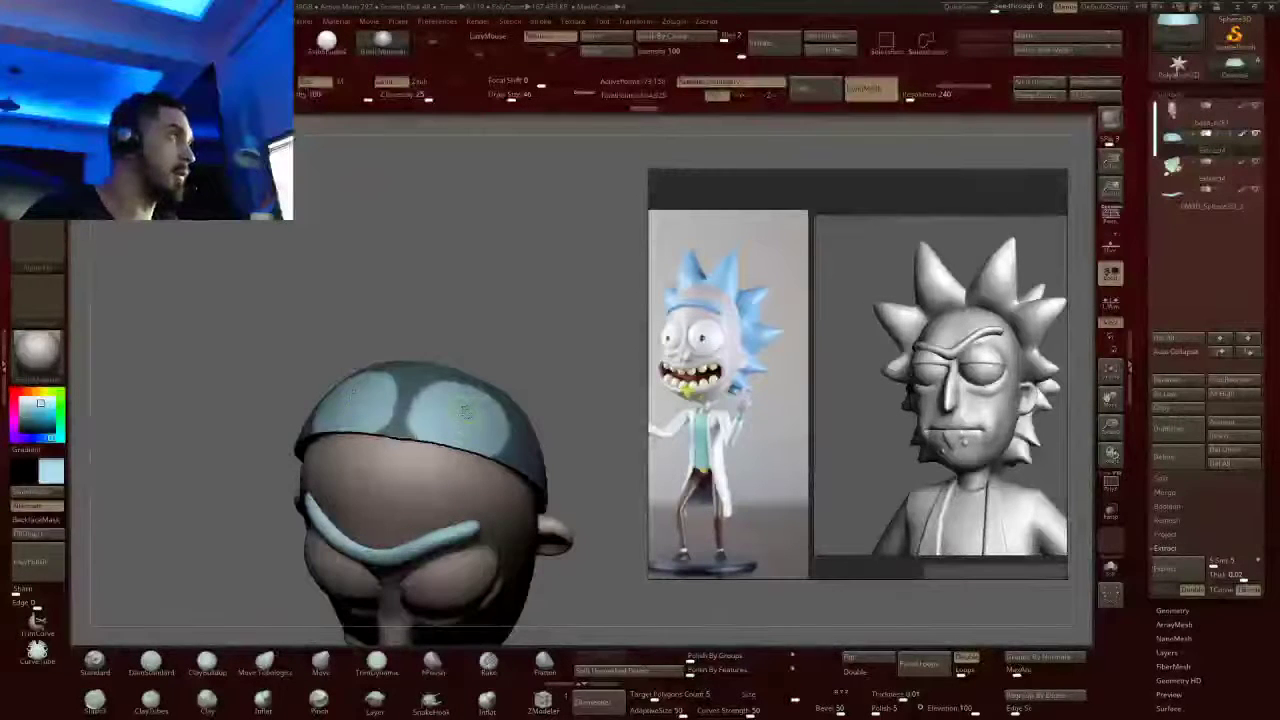
pyautogui.moveTo(466, 418); pyautogui.dragTo(451, 394, button='right')
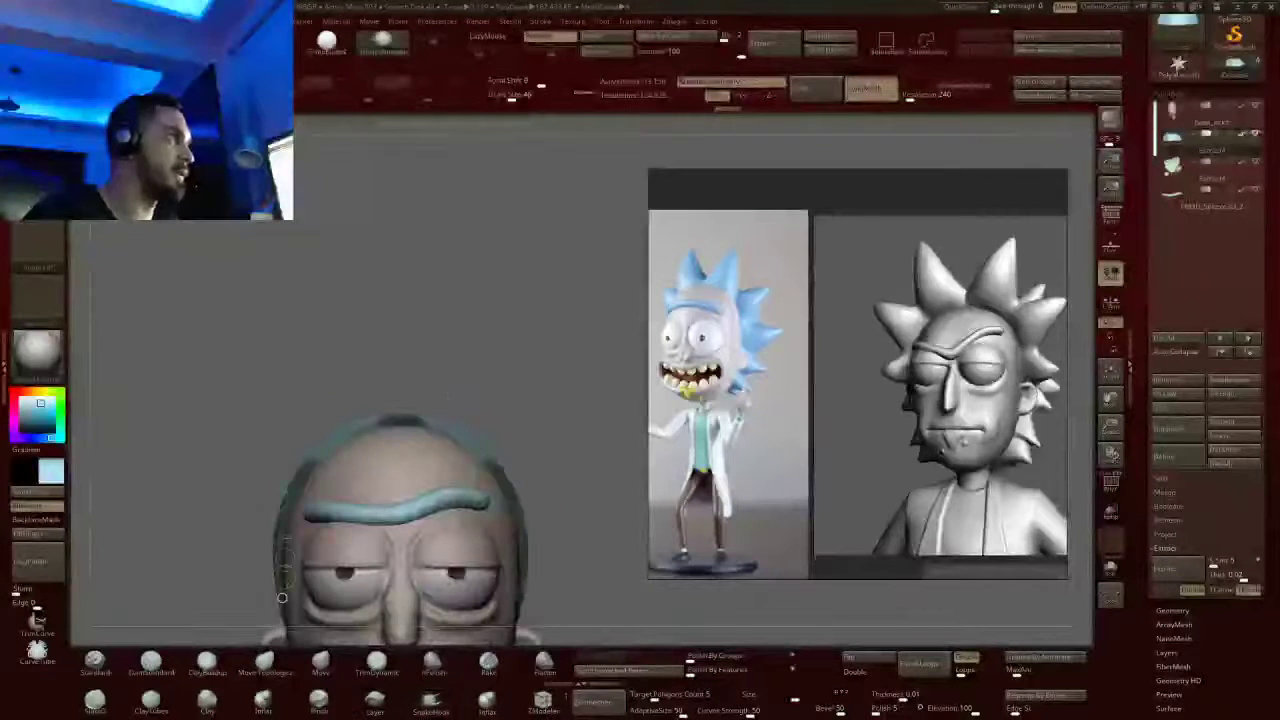
pyautogui.hotkey('ctrl', 'z')
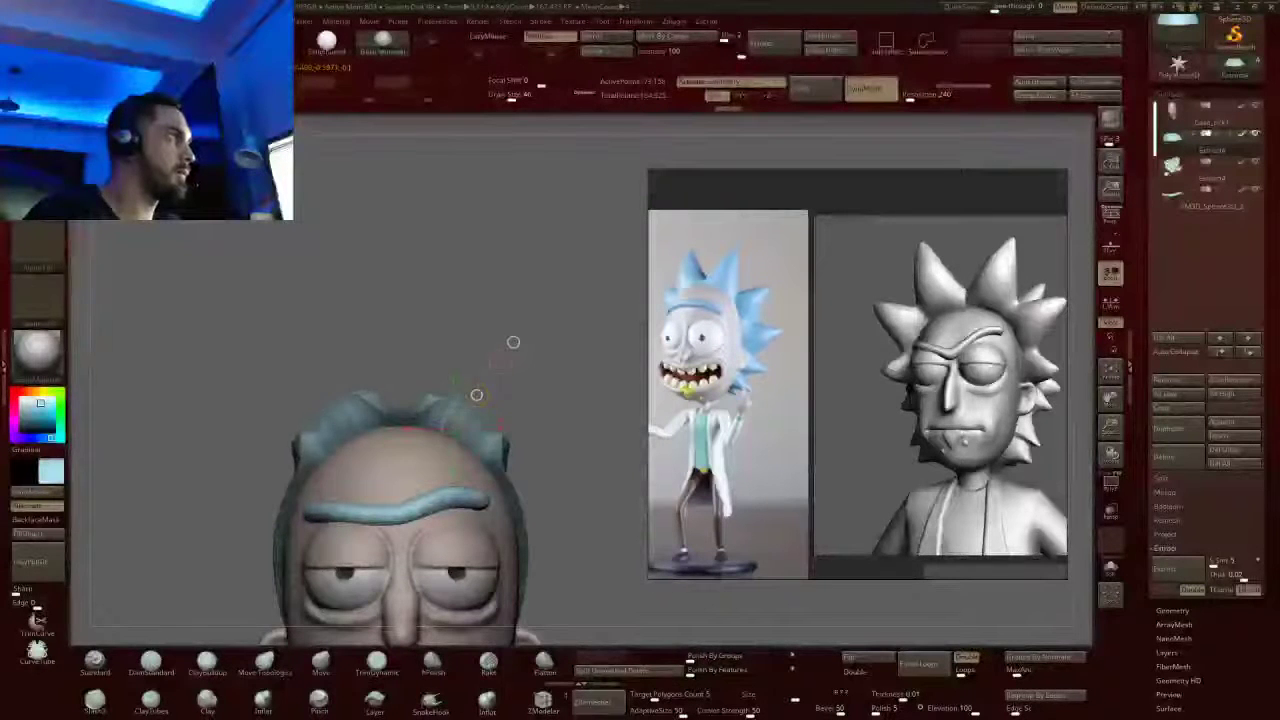
pyautogui.hotkey('ctrl', 'shift', 'z')
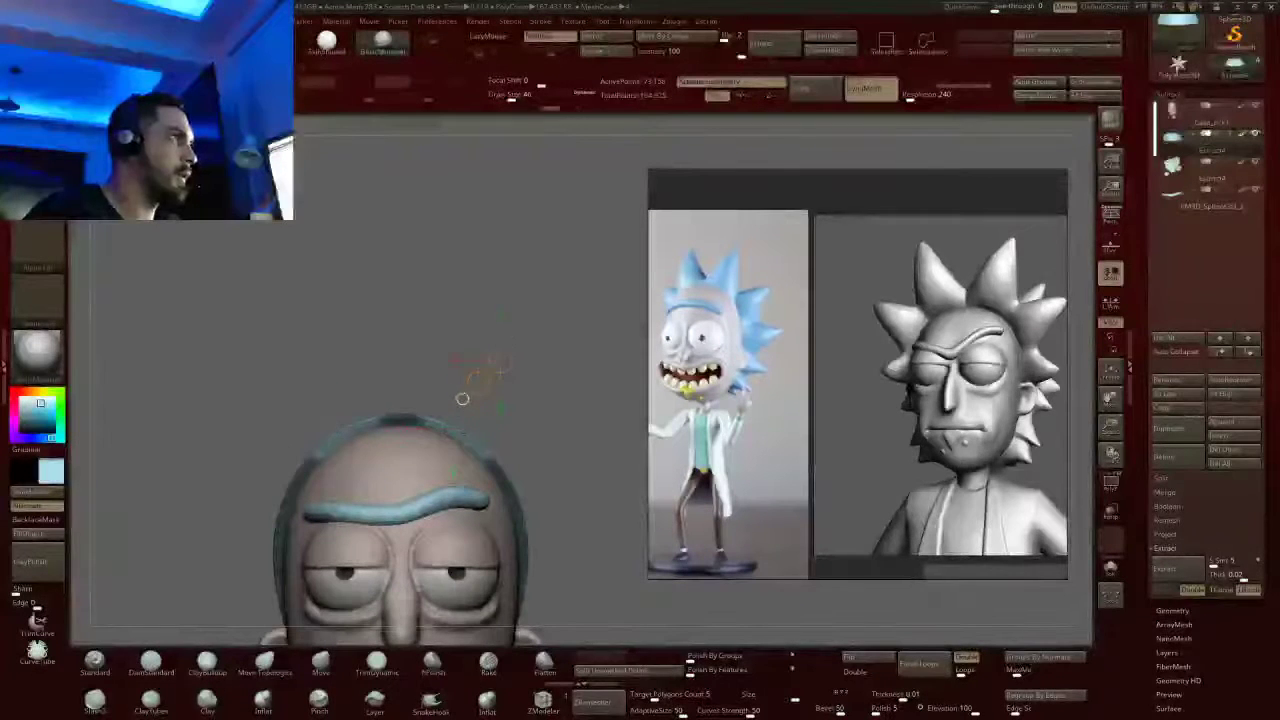
pyautogui.hotkey('ctrl', 'z')
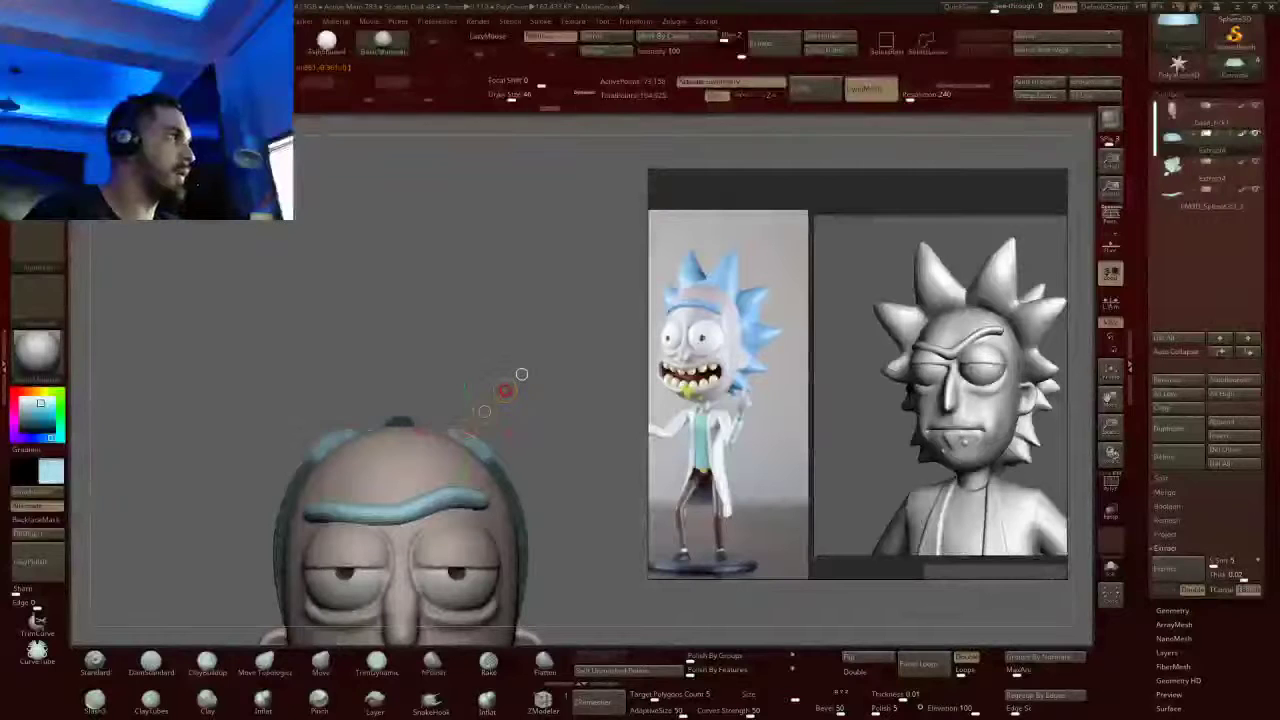
pyautogui.hotkey('ctrl', 'shift', 'z')
# Try to pull the two unmasked ovals up and outward into spikes with the Move brush
pyautogui.press('q')
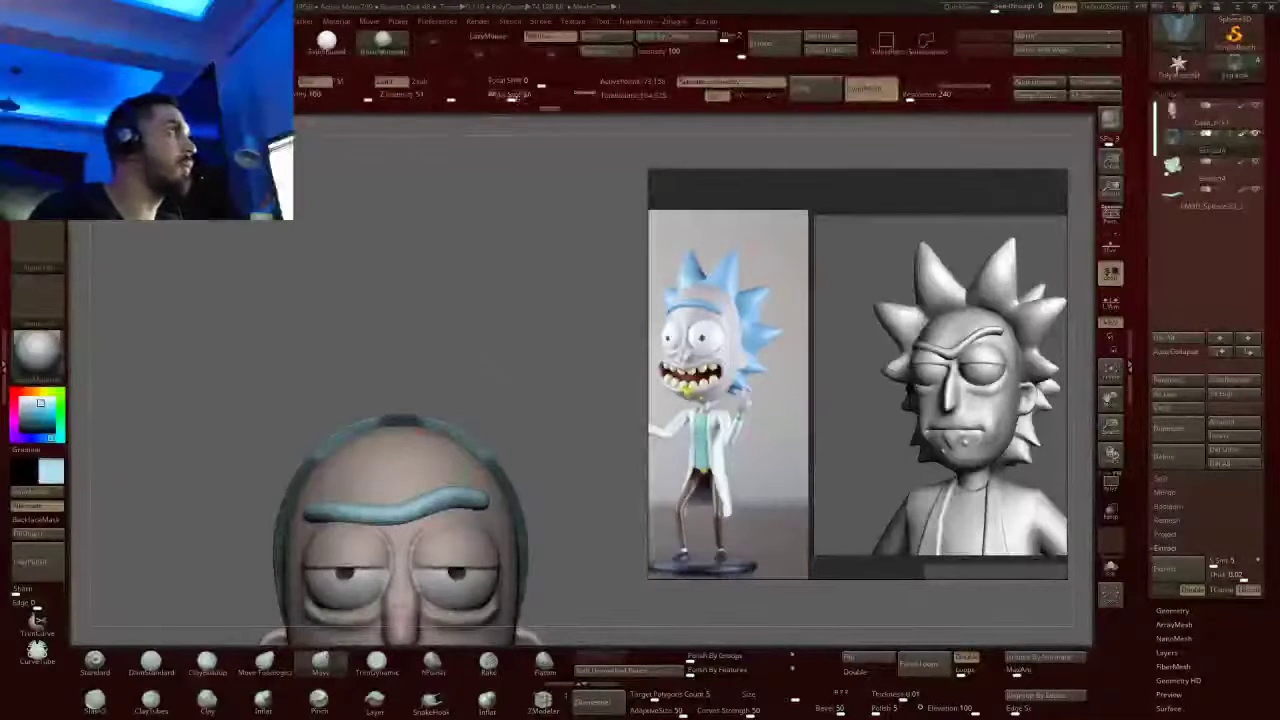
pyautogui.moveTo(465, 405); pyautogui.dragTo(518, 285)
pyautogui.hotkey('ctrl', 'z')
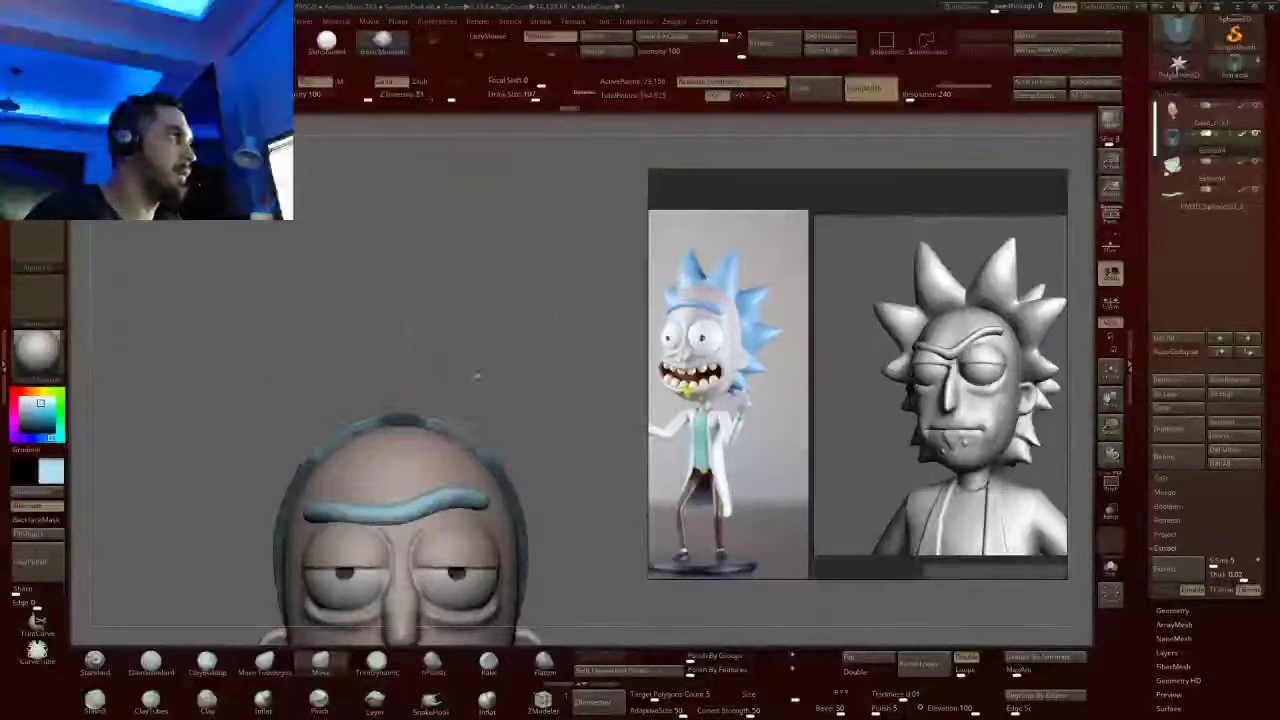
pyautogui.moveTo(463, 425)
pyautogui.keyDown('alt'); pyautogui.mouseDown()
pyautogui.moveTo(491, 364)
pyautogui.moveTo(469, 401)
pyautogui.moveTo(476, 414)
pyautogui.mouseUp(); pyautogui.keyUp('alt')
pyautogui.hotkey('ctrl', 'z')
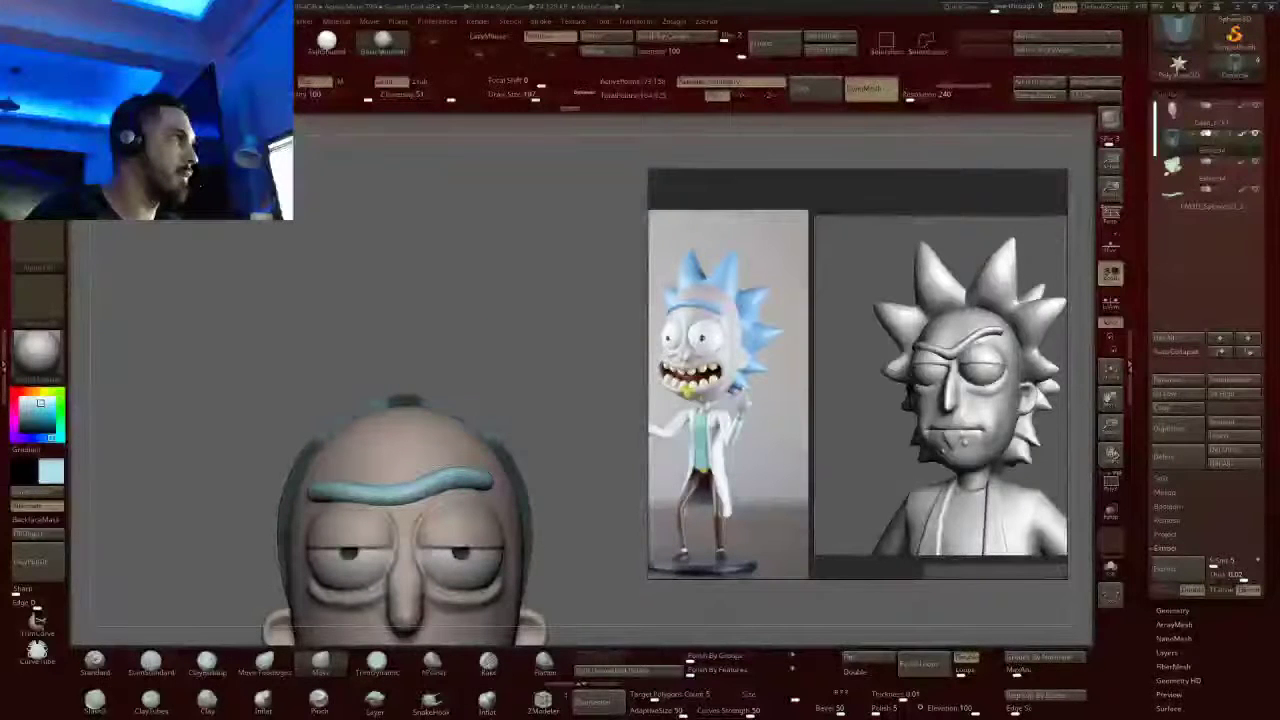
pyautogui.moveTo(463, 415); pyautogui.dragTo(536, 294)
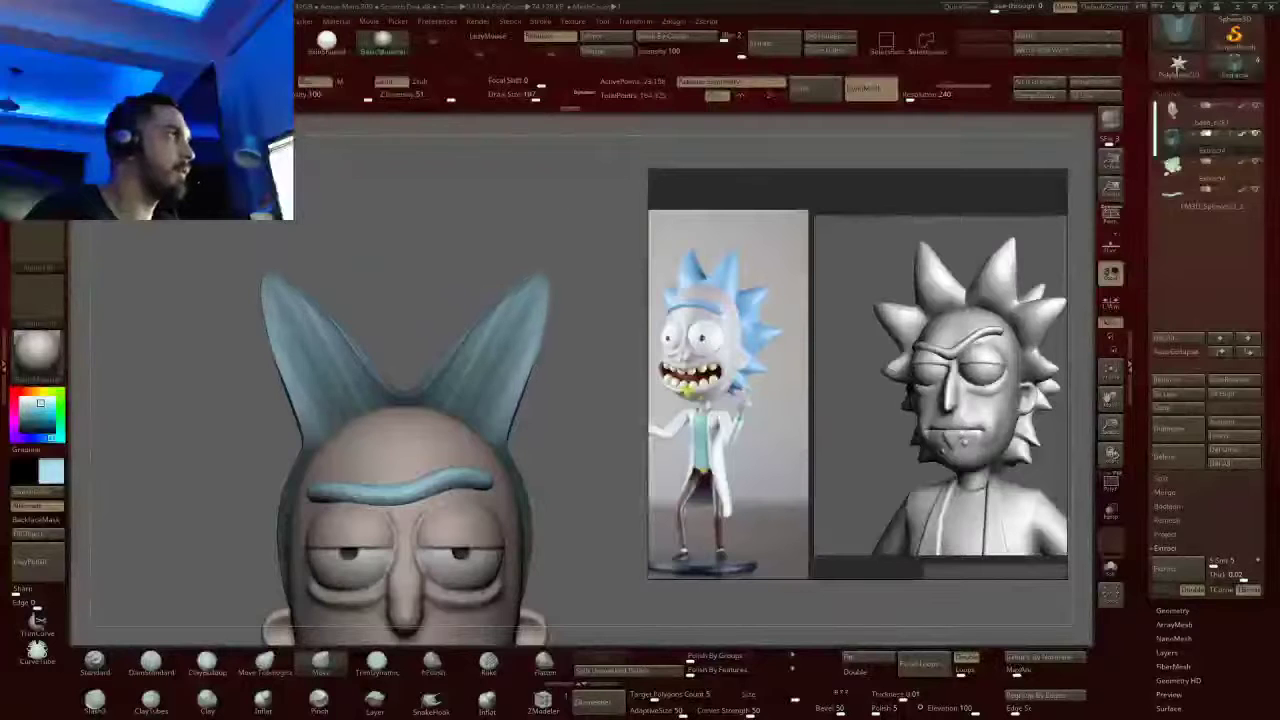
pyautogui.moveTo(590, 330)
pyautogui.mouseDown()
pyautogui.moveTo(454, 336)
pyautogui.moveTo(468, 323)
pyautogui.mouseUp()
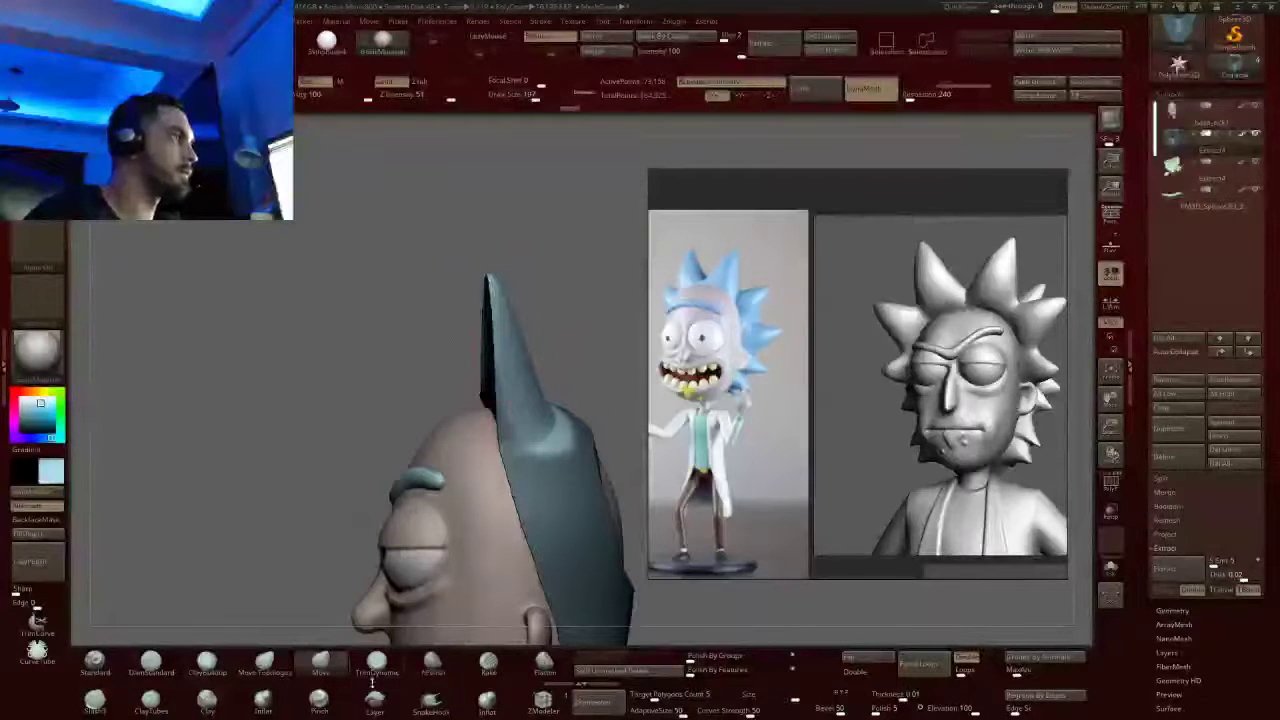
# Try to bend and extend the spikes from the side with an enlarged SnakeHook brush
pyautogui.click(430, 700)
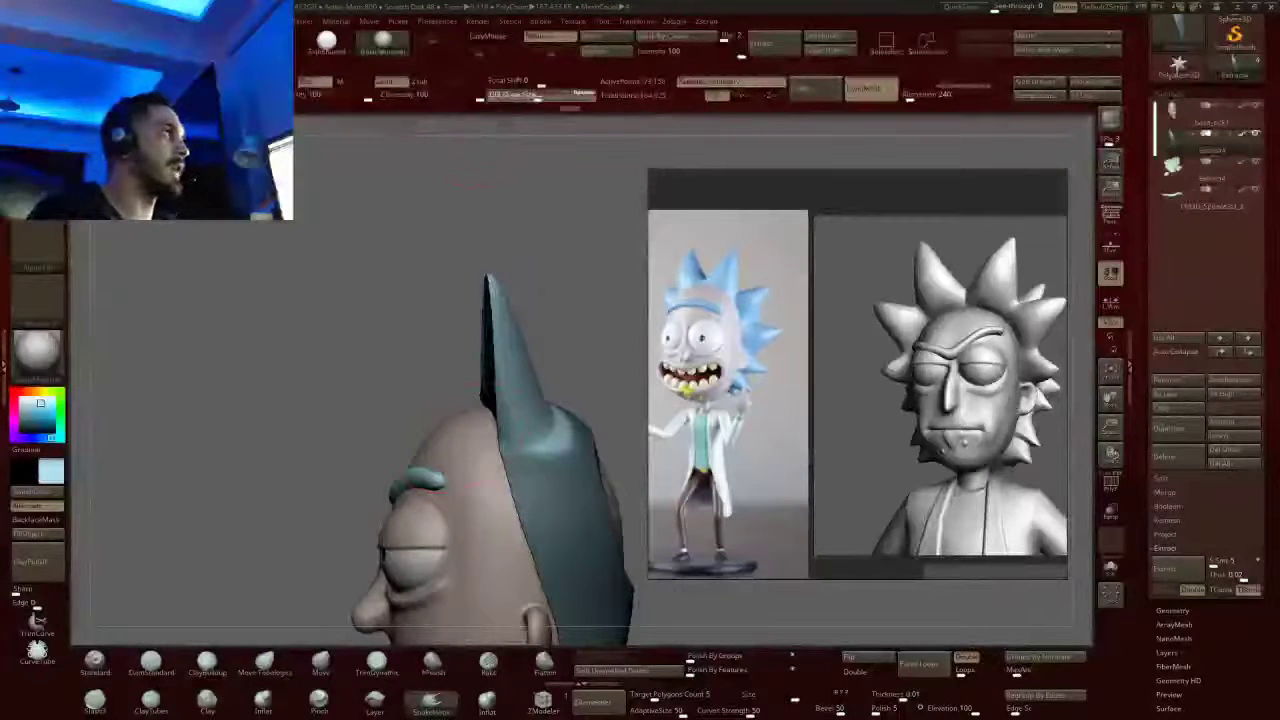
pyautogui.moveTo(538, 95); pyautogui.dragTo(550, 95)
pyautogui.moveTo(508, 348); pyautogui.dragTo(572, 310)
pyautogui.hotkey('ctrl', 'z')
pyautogui.hotkey('ctrl', 'z')
pyautogui.keyDown('alt'); pyautogui.moveTo(589, 360); pyautogui.dragTo(443, 356); pyautogui.keyUp('alt')
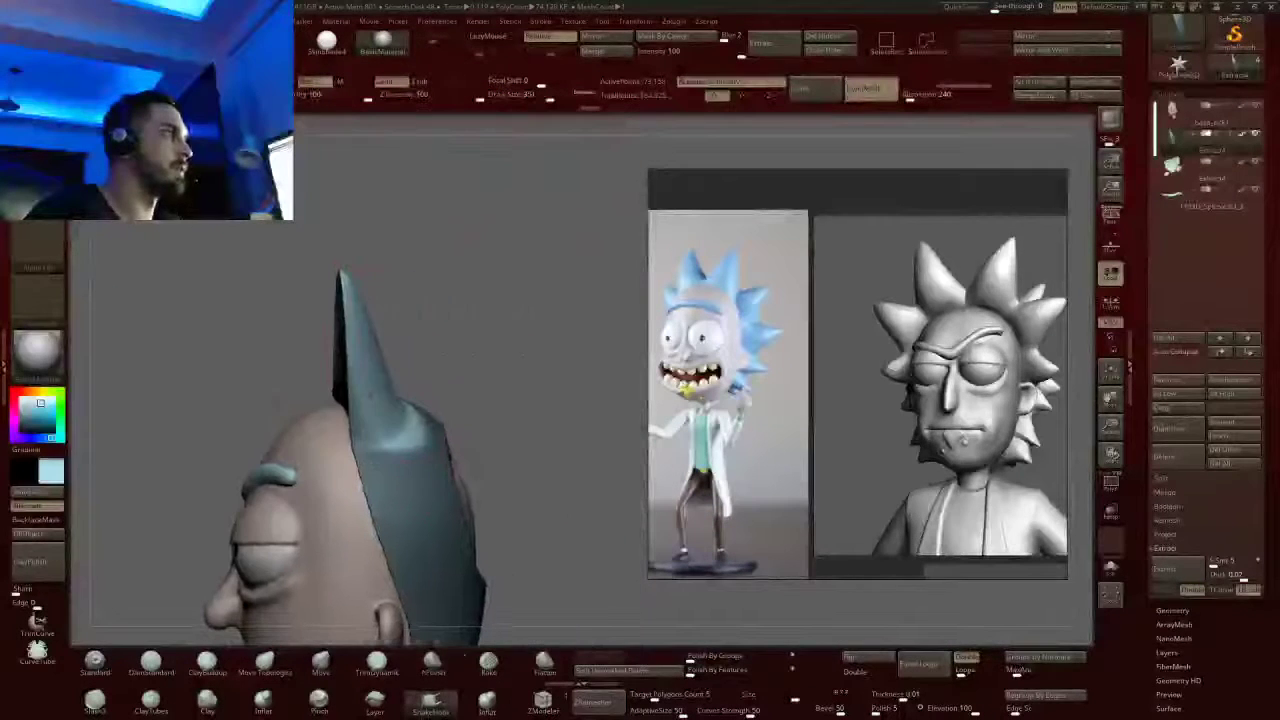
pyautogui.moveTo(345, 285)
pyautogui.mouseDown()
pyautogui.moveTo(365, 420)
pyautogui.moveTo(371, 263)
pyautogui.mouseUp()
# Enlarge the Move brush and pull the two unmasked ovals up and outward into tall mirrored hair spikes
pyautogui.click(320, 662)
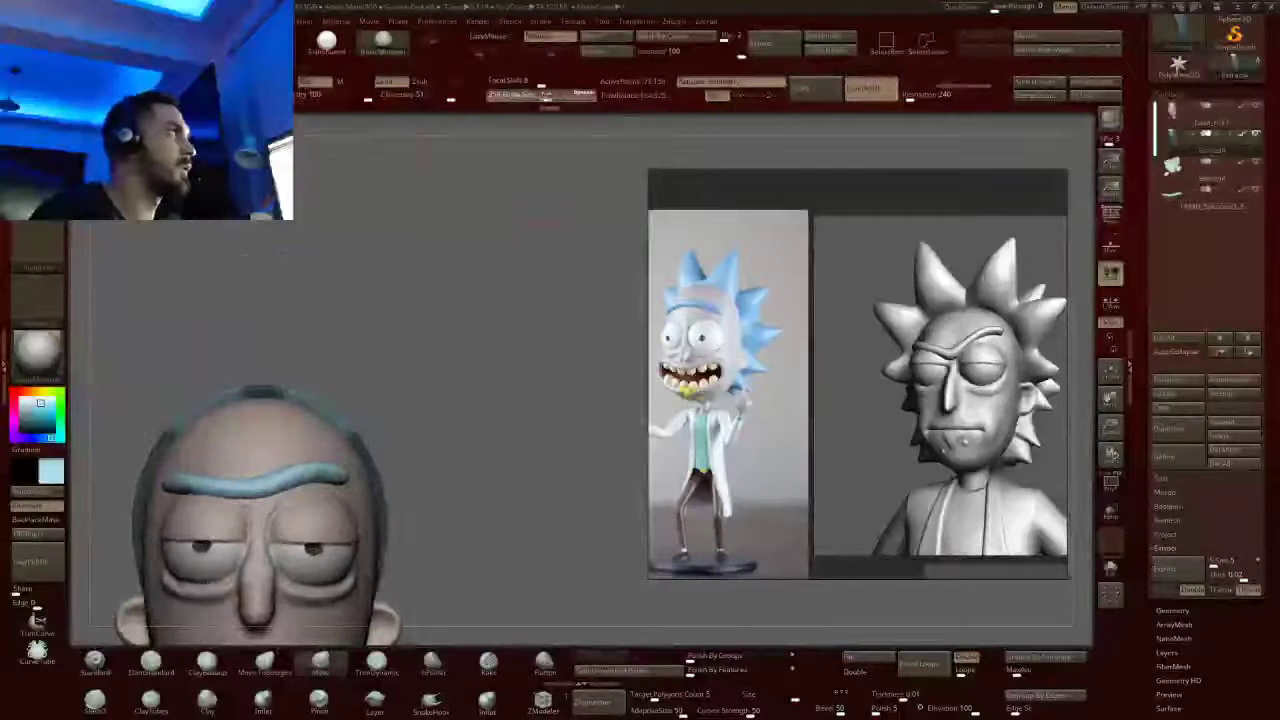
pyautogui.moveTo(523, 150); pyautogui.dragTo(523, 190)
pyautogui.keyDown('alt'); pyautogui.moveTo(420, 240); pyautogui.dragTo(561, 180); pyautogui.keyUp('alt')
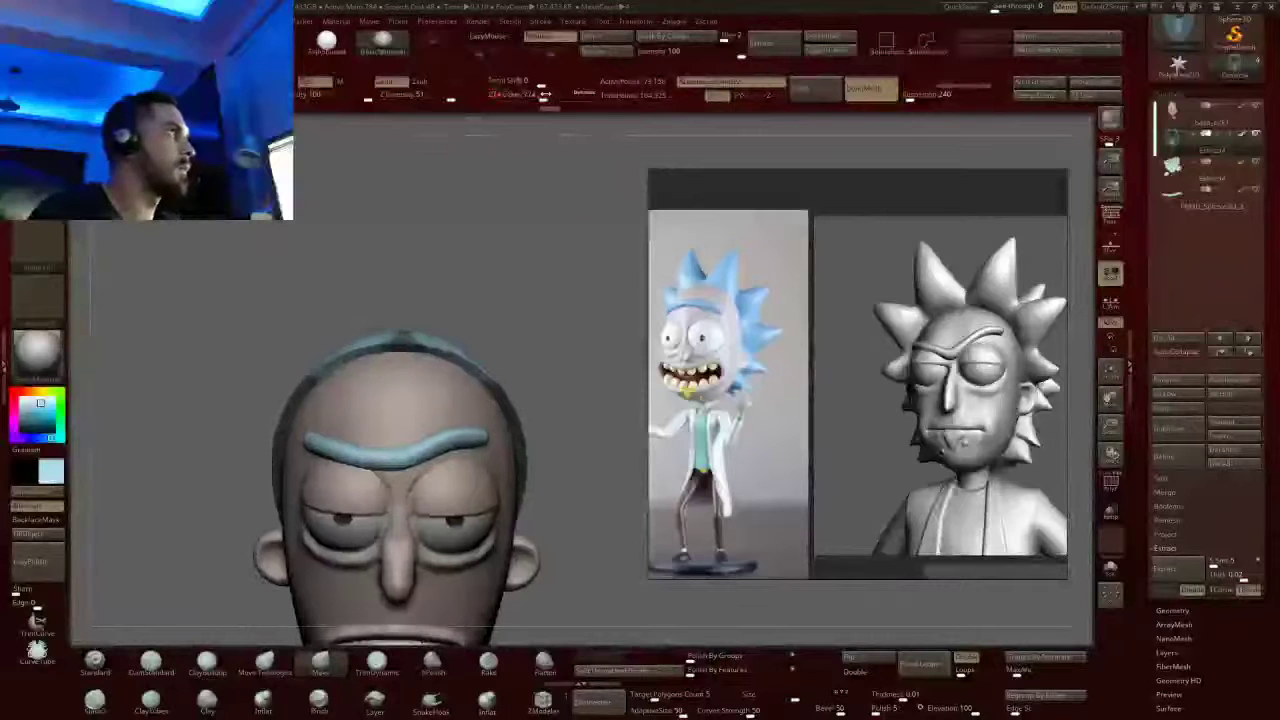
pyautogui.moveTo(540, 290); pyautogui.dragTo(469, 334)
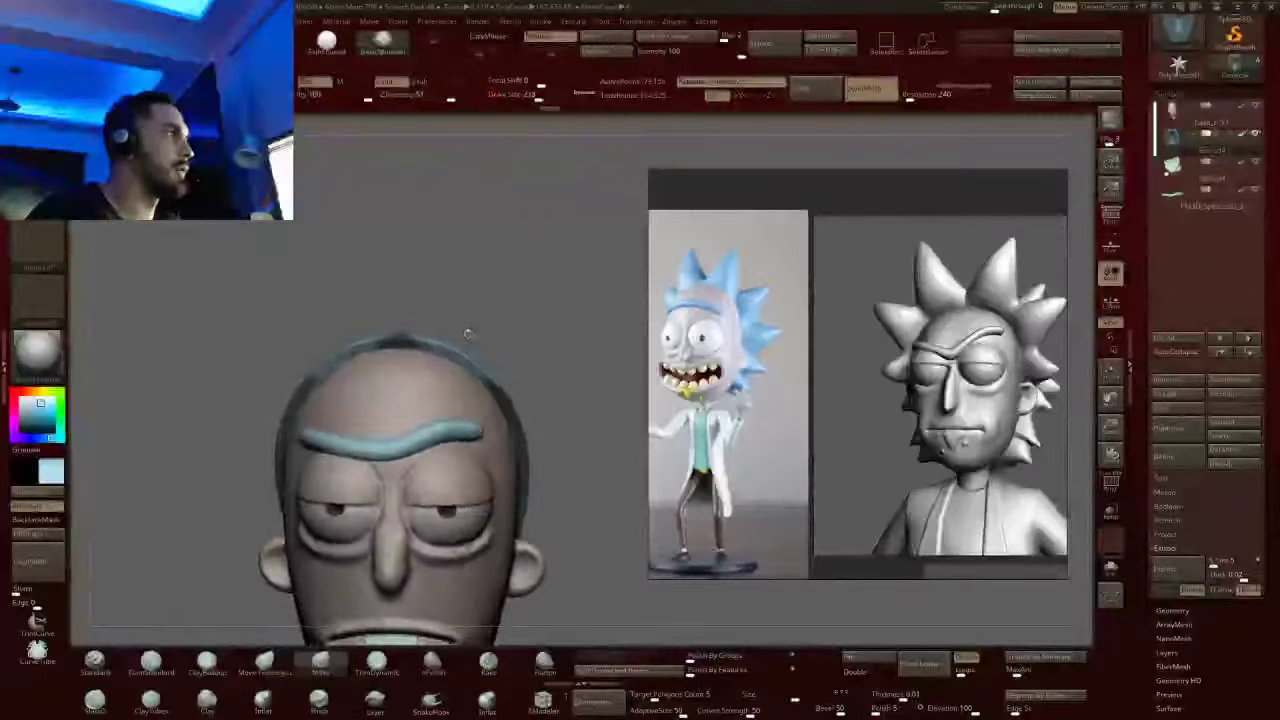
pyautogui.keyDown('alt'); pyautogui.moveTo(401, 303); pyautogui.dragTo(379, 349); pyautogui.keyUp('alt')
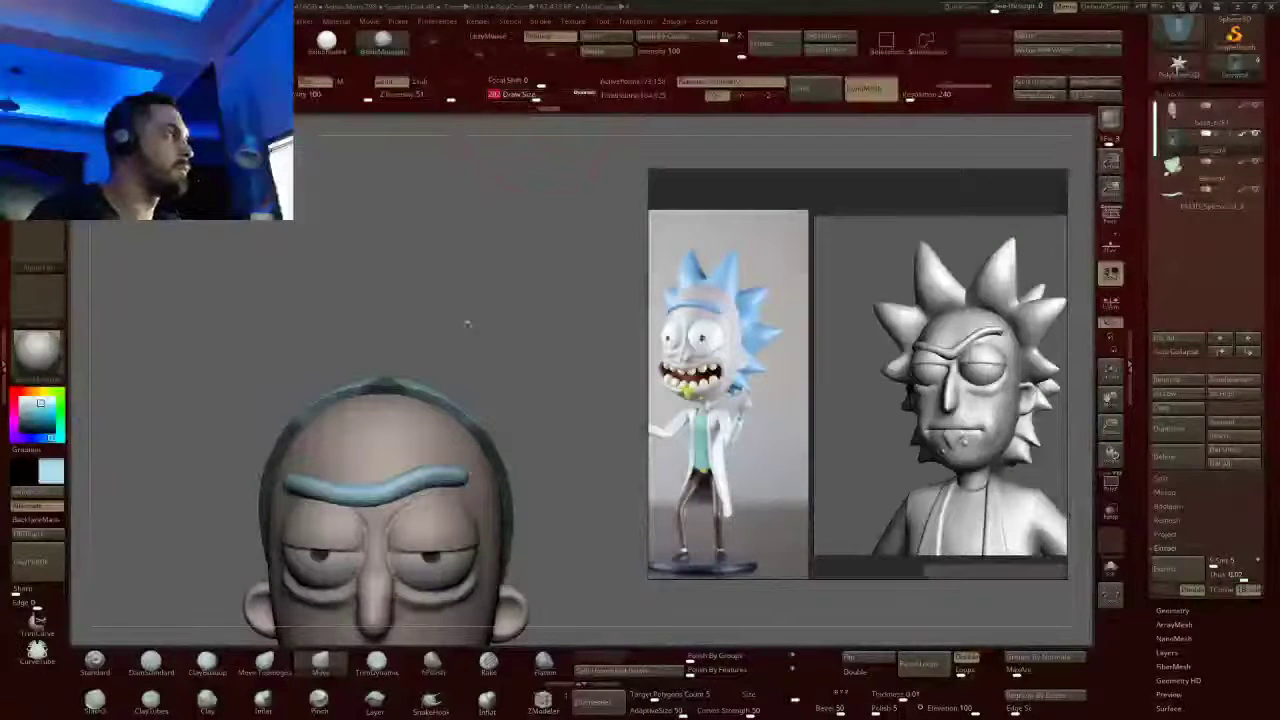
pyautogui.moveTo(443, 395)
pyautogui.mouseDown()
pyautogui.moveTo(471, 286)
pyautogui.moveTo(512, 235)
pyautogui.mouseUp()
# Try to pull the rear base of the spikes upward with the Move brush to thicken them from the side
pyautogui.moveTo(590, 262)
pyautogui.mouseDown()
pyautogui.moveTo(500, 290)
pyautogui.moveTo(445, 243)
pyautogui.moveTo(309, 259)
pyautogui.mouseUp()
pyautogui.moveTo(309, 259)
pyautogui.mouseDown()
pyautogui.moveTo(230, 262)
pyautogui.moveTo(310, 262)
pyautogui.mouseUp()
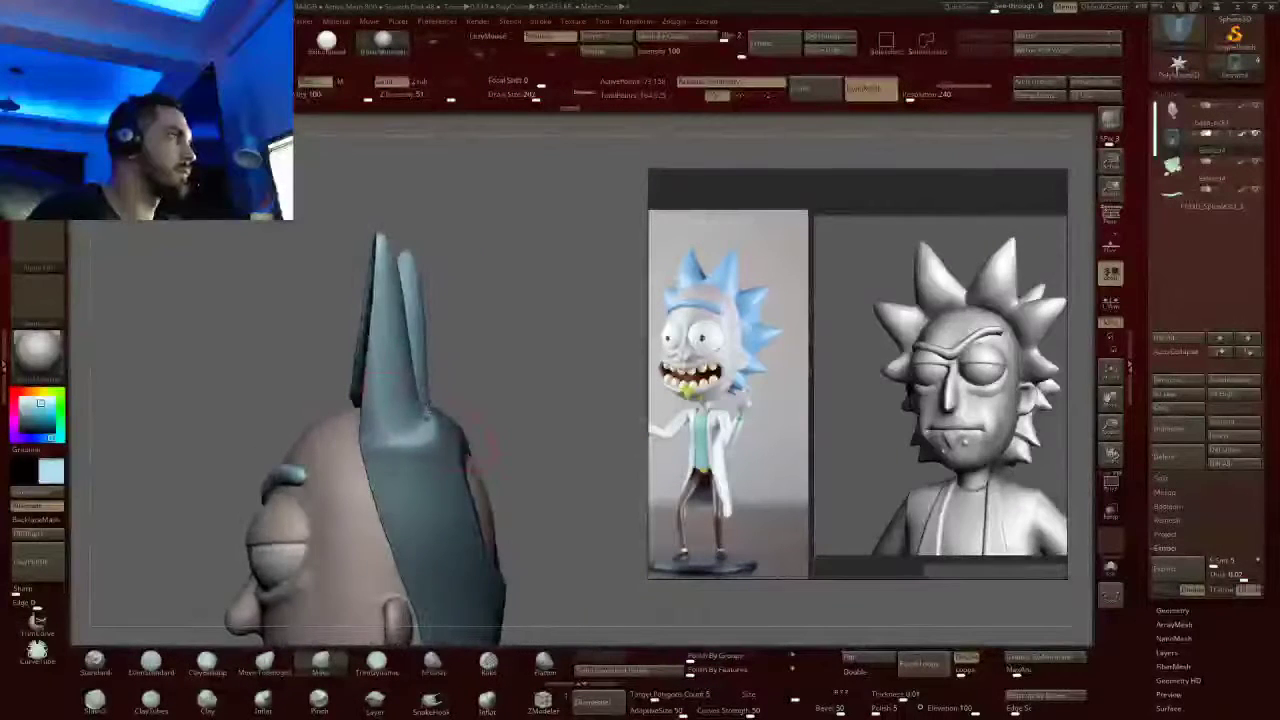
pyautogui.moveTo(418, 398); pyautogui.dragTo(423, 219)
pyautogui.hotkey('ctrl', 'z')
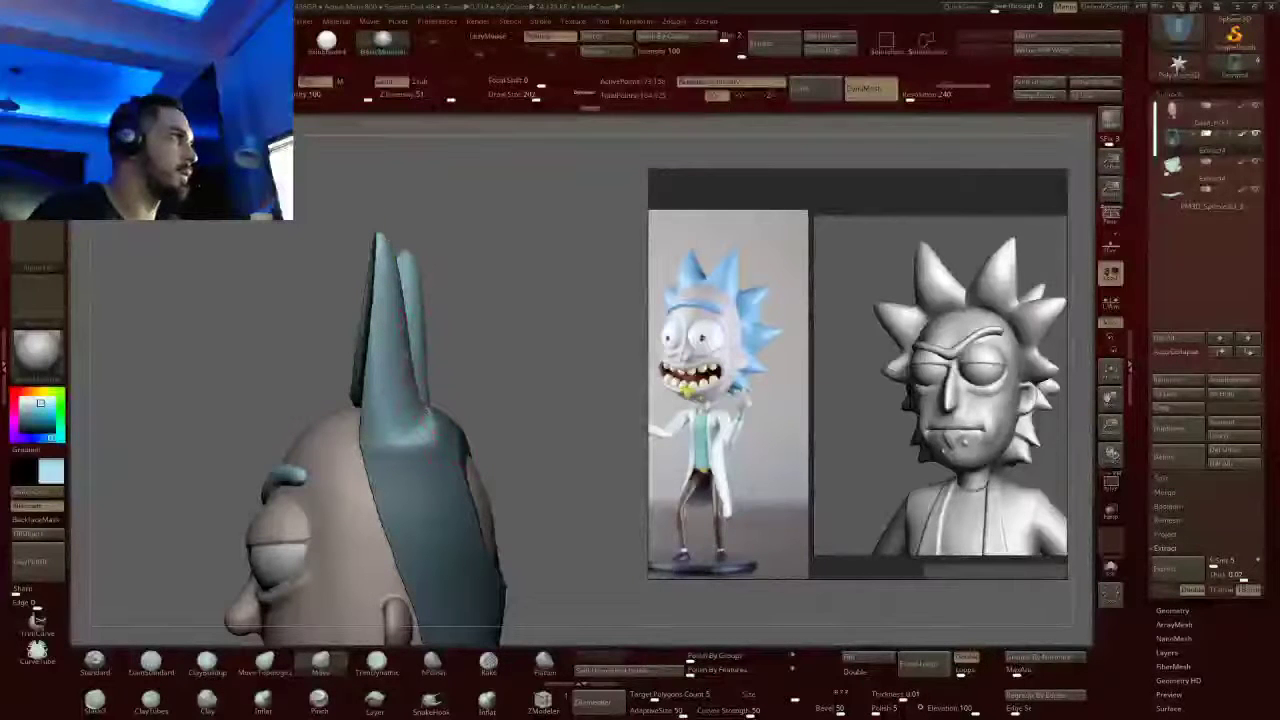
pyautogui.moveTo(420, 398); pyautogui.dragTo(410, 258)
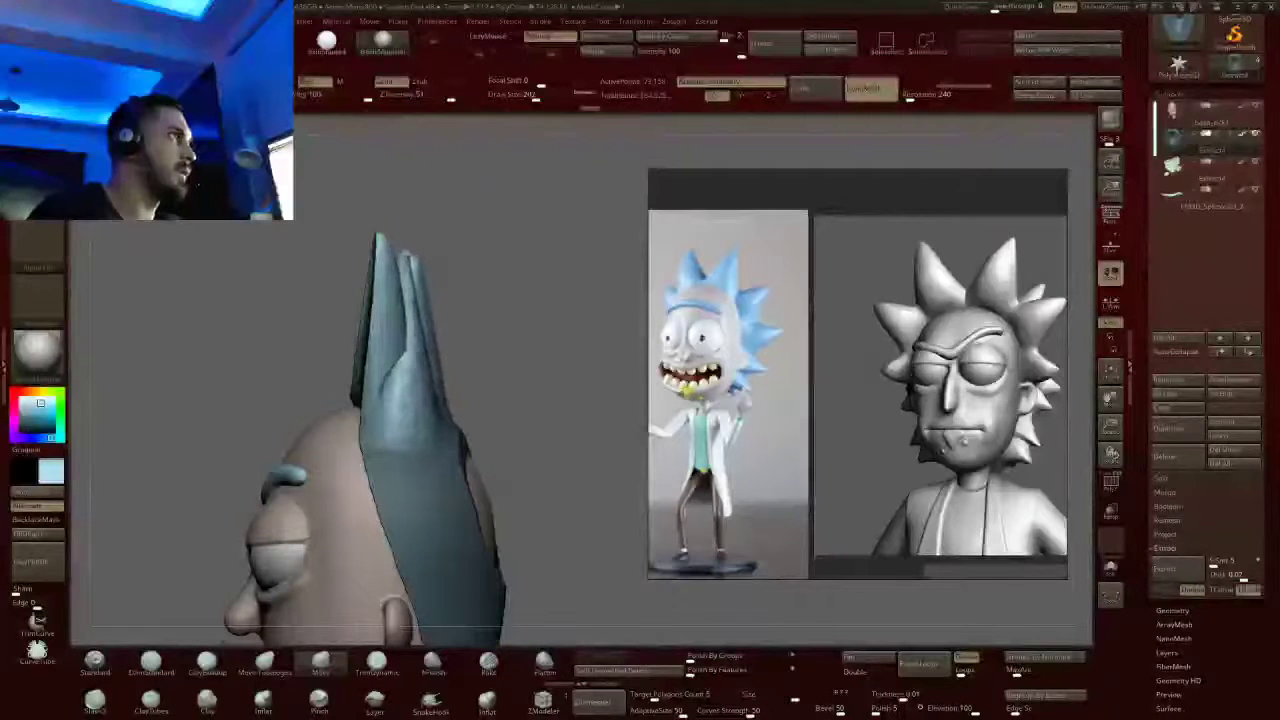
pyautogui.moveTo(540, 262)
pyautogui.mouseDown()
pyautogui.moveTo(410, 264)
pyautogui.moveTo(456, 272)
pyautogui.mouseUp()
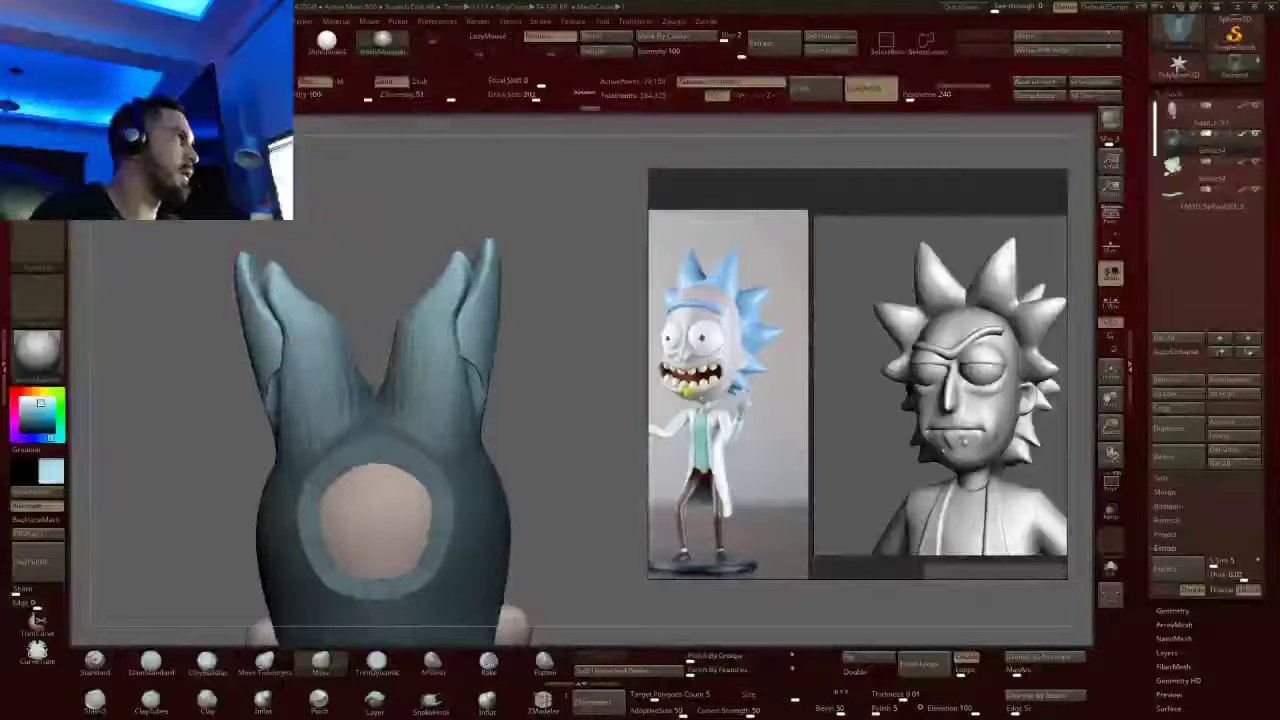
pyautogui.hotkey('ctrl', 'z')
pyautogui.hotkey('ctrl', 'z')
pyautogui.moveTo(434, 432); pyautogui.dragTo(442, 437, button='right')
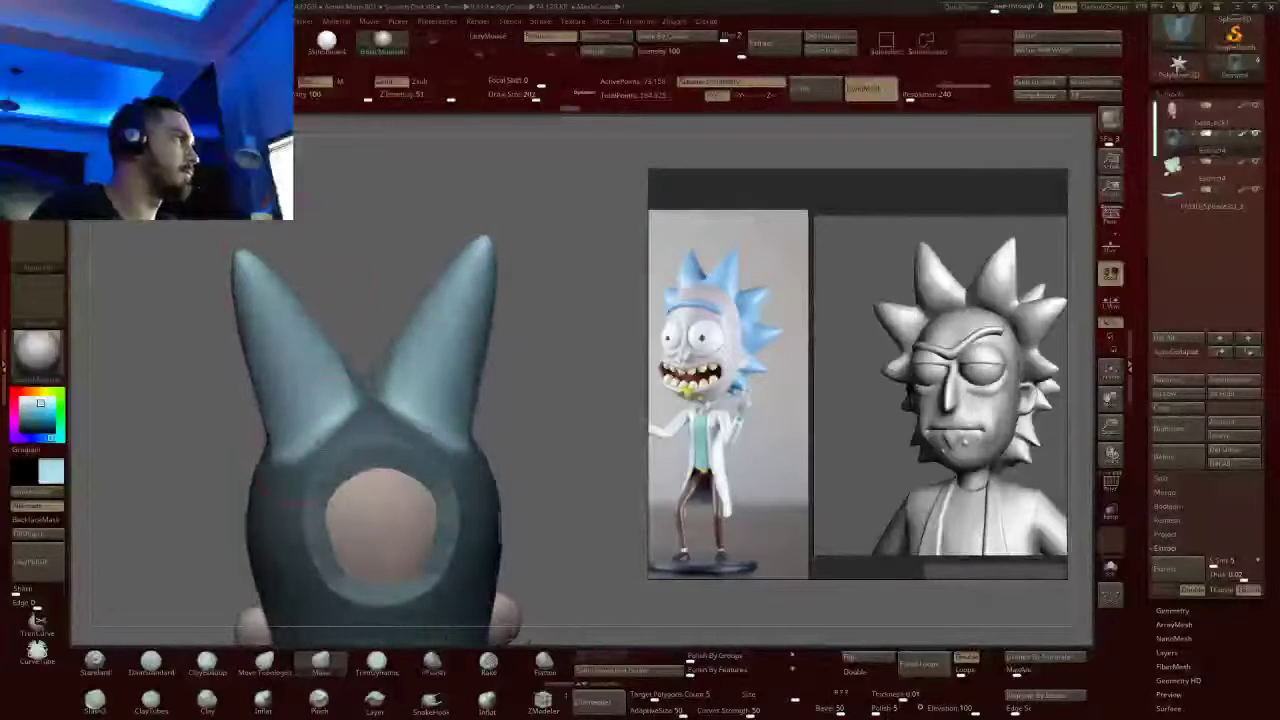
# Try to smooth the spike bases and stretch the spikes taller from the side with the Move brush
pyautogui.keyDown('shift'); pyautogui.moveTo(434, 436); pyautogui.dragTo(436, 362); pyautogui.keyUp('shift')
pyautogui.moveTo(468, 262)
pyautogui.mouseDown()
pyautogui.moveTo(478, 242)
pyautogui.moveTo(470, 260)
pyautogui.mouseUp()
pyautogui.moveTo(470, 262); pyautogui.dragTo(580, 270, button='right')
pyautogui.keyDown('shift'); pyautogui.moveTo(330, 385); pyautogui.dragTo(305, 415); pyautogui.keyUp('shift')
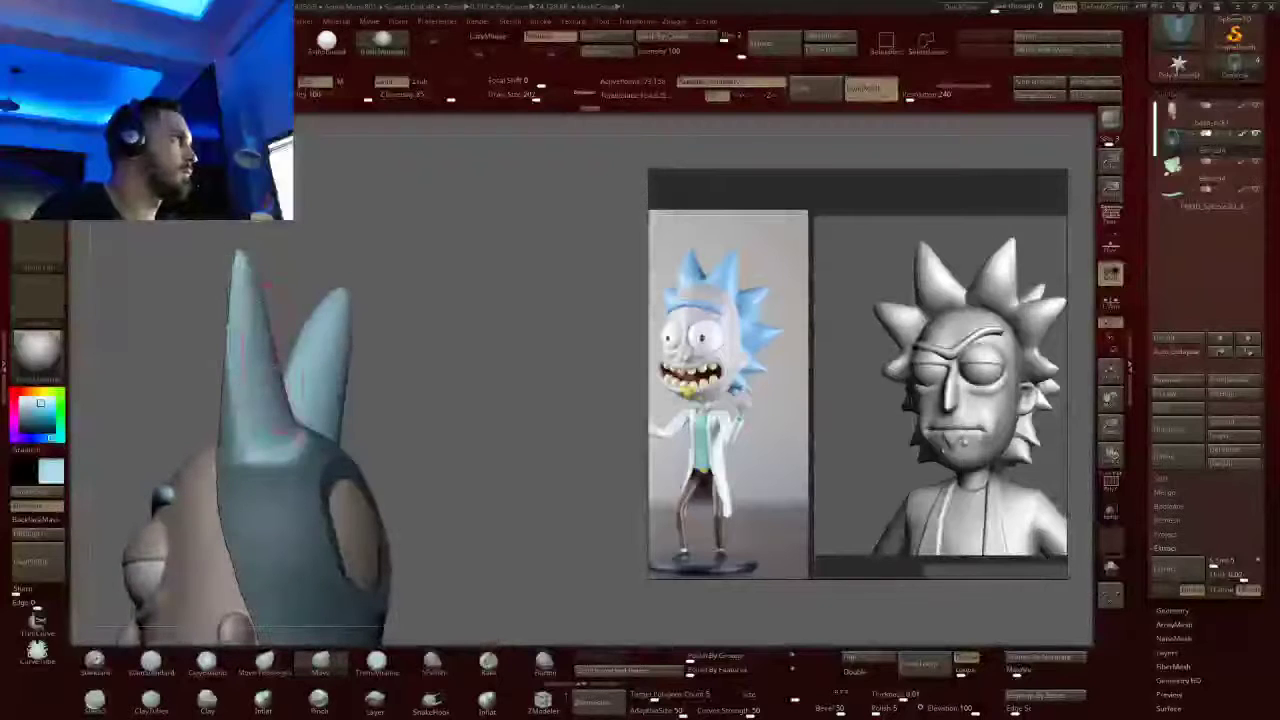
pyautogui.moveTo(305, 415); pyautogui.dragTo(434, 418, button='right')
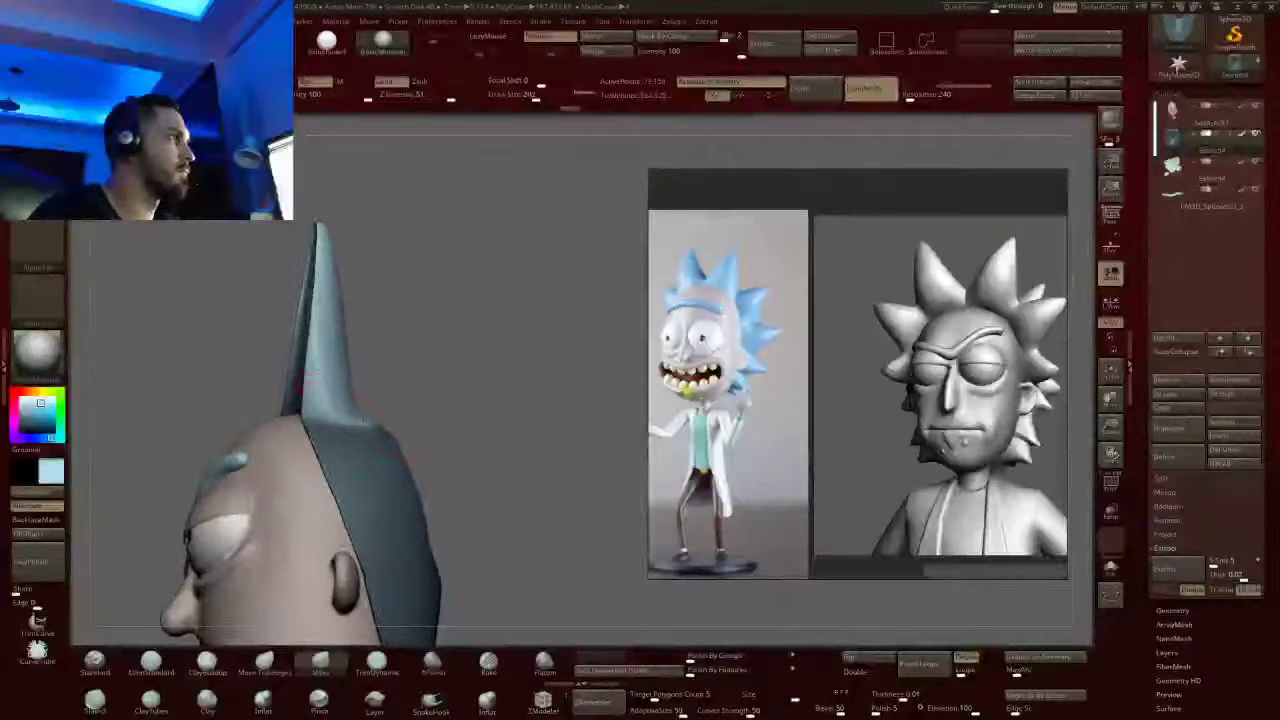
pyautogui.moveTo(355, 415); pyautogui.dragTo(338, 230)
pyautogui.moveTo(365, 320); pyautogui.dragTo(330, 245)
pyautogui.moveTo(540, 400); pyautogui.dragTo(430, 410, button='right')
pyautogui.moveTo(650, 304)
pyautogui.mouseDown()
pyautogui.moveTo(300, 320)
pyautogui.moveTo(280, 300)
pyautogui.moveTo(440, 304)
pyautogui.moveTo(460, 280)
pyautogui.mouseUp()
pyautogui.moveTo(380, 340); pyautogui.dragTo(389, 400)
pyautogui.press('w')
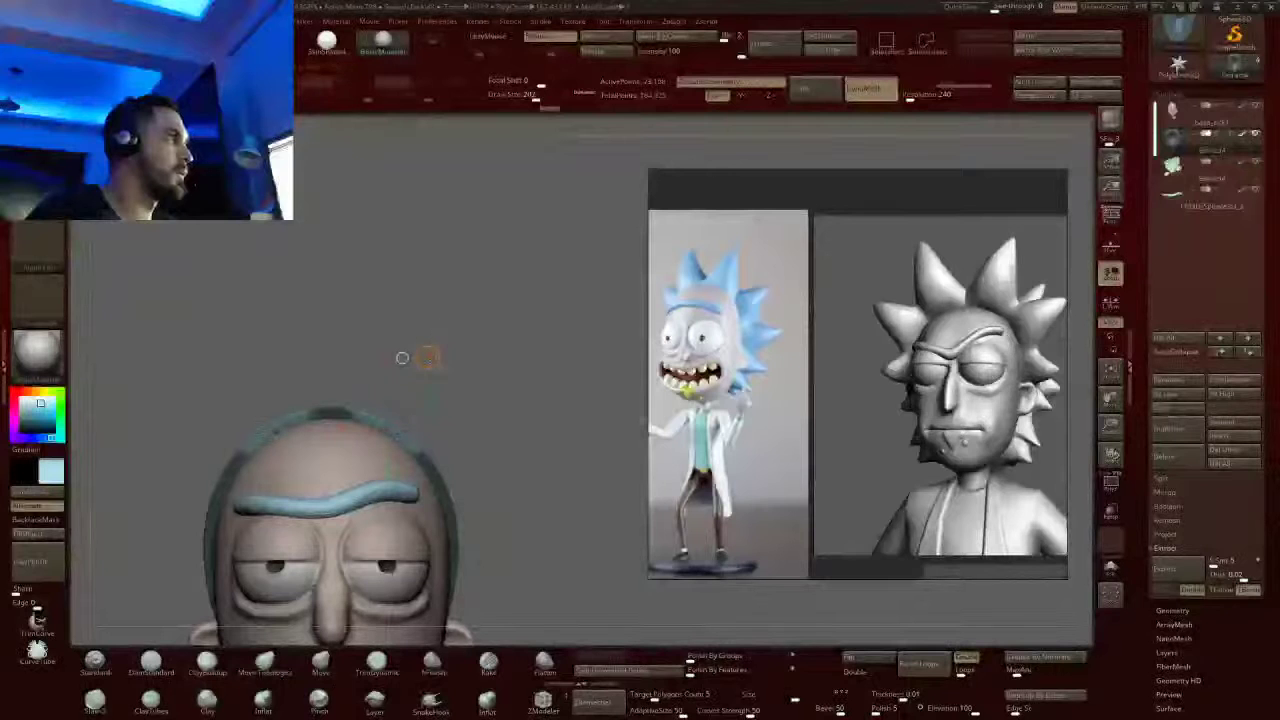
# Pull the two unmasked ovals up and outward again into a mirrored pair of wide spikes from the front view
pyautogui.moveTo(398, 434); pyautogui.dragTo(417, 363)
pyautogui.moveTo(398, 408); pyautogui.dragTo(418, 360)
pyautogui.moveTo(398, 407); pyautogui.dragTo(418, 360)
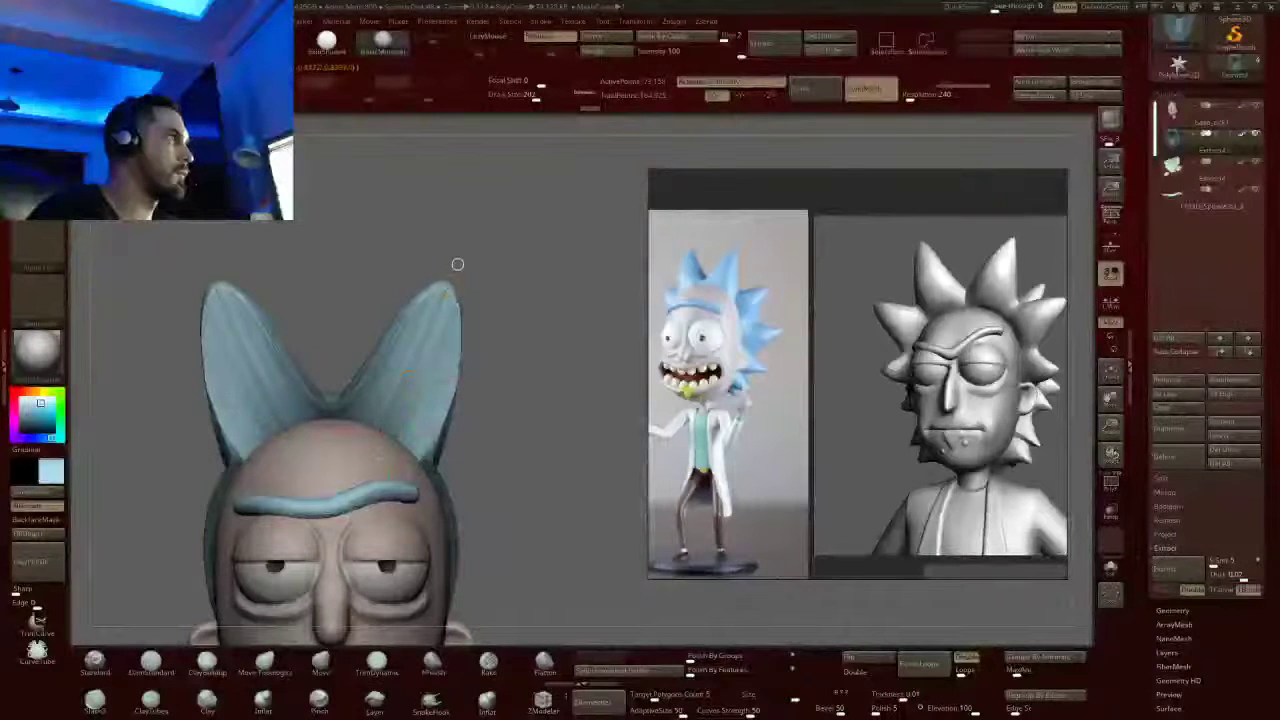
pyautogui.moveTo(452, 294)
pyautogui.mouseDown()
pyautogui.moveTo(474, 306)
pyautogui.moveTo(457, 281)
pyautogui.moveTo(468, 273)
pyautogui.moveTo(359, 201)
pyautogui.mouseUp()
# Push in the rear contour of the upper spikes from the side with the Move brush and undo the last tip adjustment
pyautogui.moveTo(359, 201); pyautogui.dragTo(379, 194, button='right')
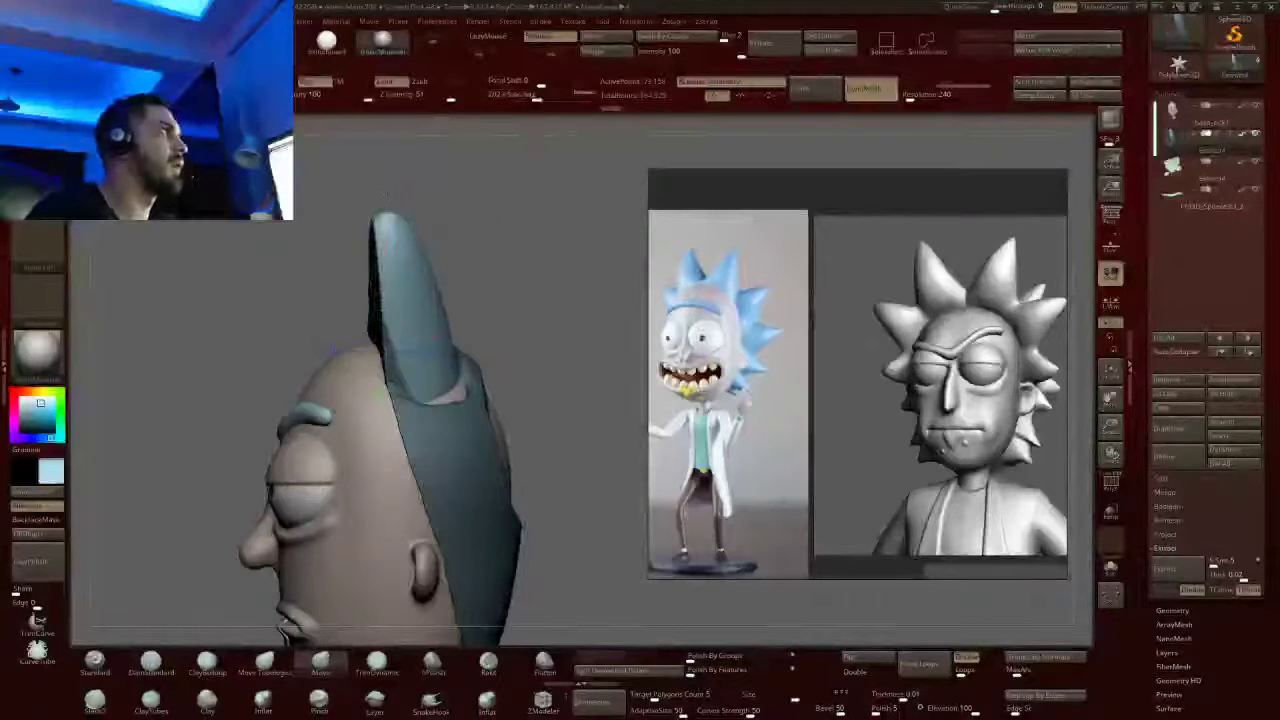
pyautogui.moveTo(432, 298); pyautogui.dragTo(392, 300)
pyautogui.moveTo(385, 222); pyautogui.dragTo(410, 212)
pyautogui.hotkey('ctrl', 'z')
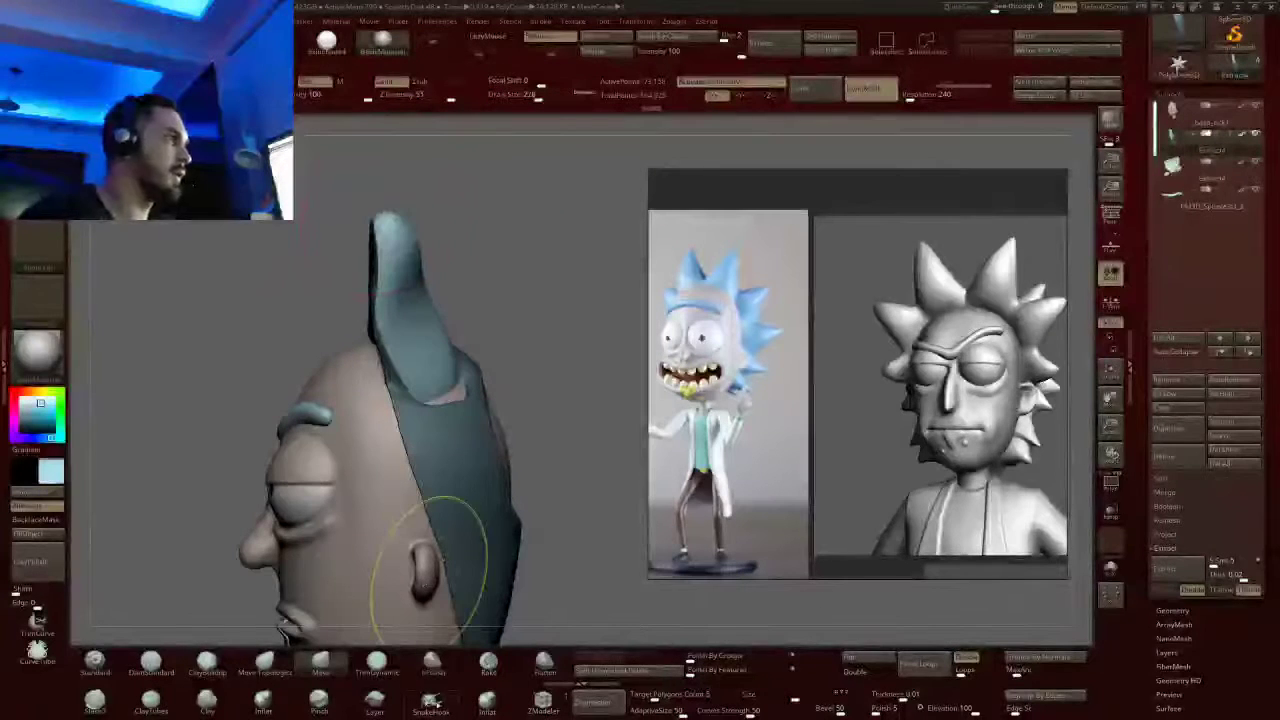
# Bend the upper spike tips backward and straighten their curve from the side with the SnakeHook brush
pyautogui.click(431, 703)
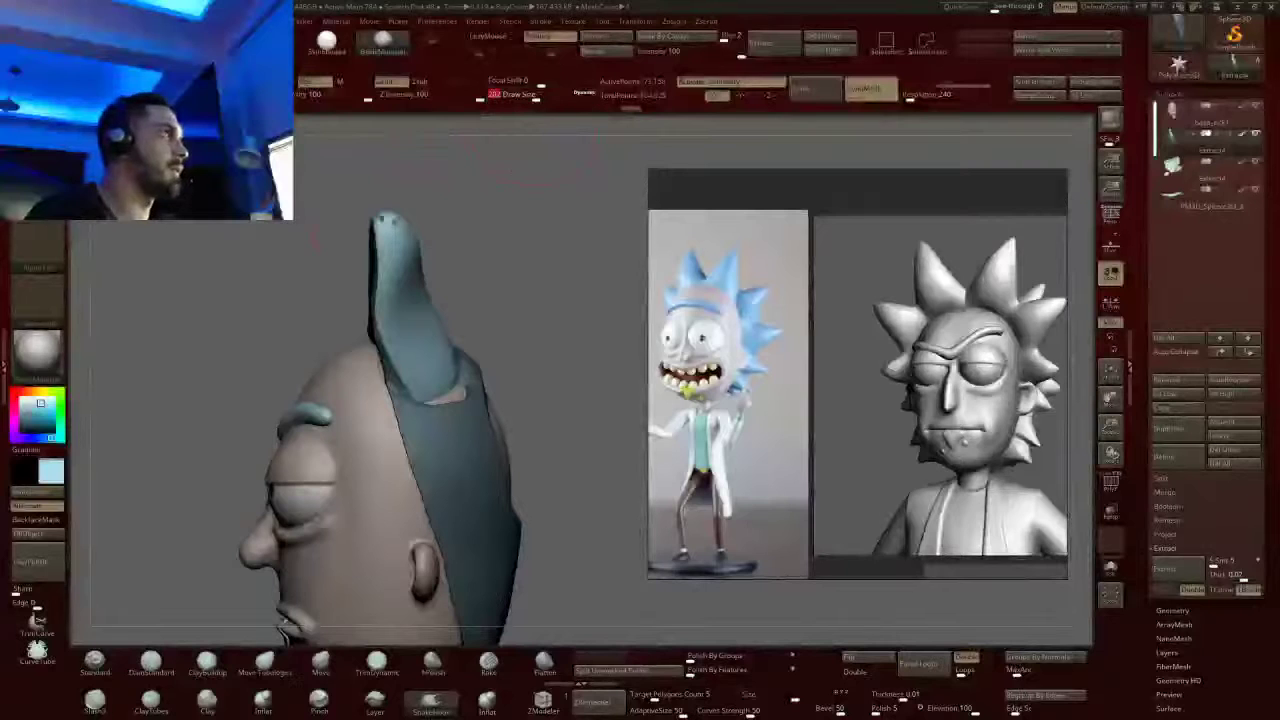
pyautogui.moveTo(395, 240); pyautogui.dragTo(435, 192)
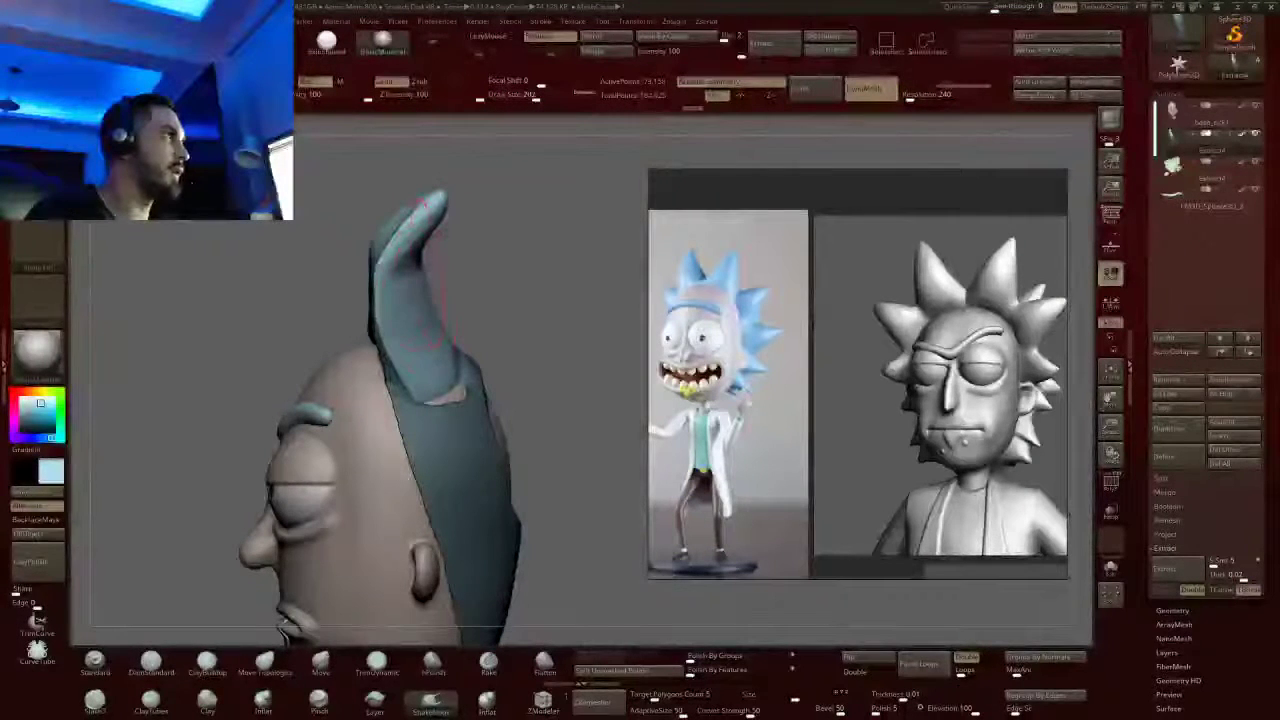
pyautogui.moveTo(380, 260); pyautogui.dragTo(401, 250)
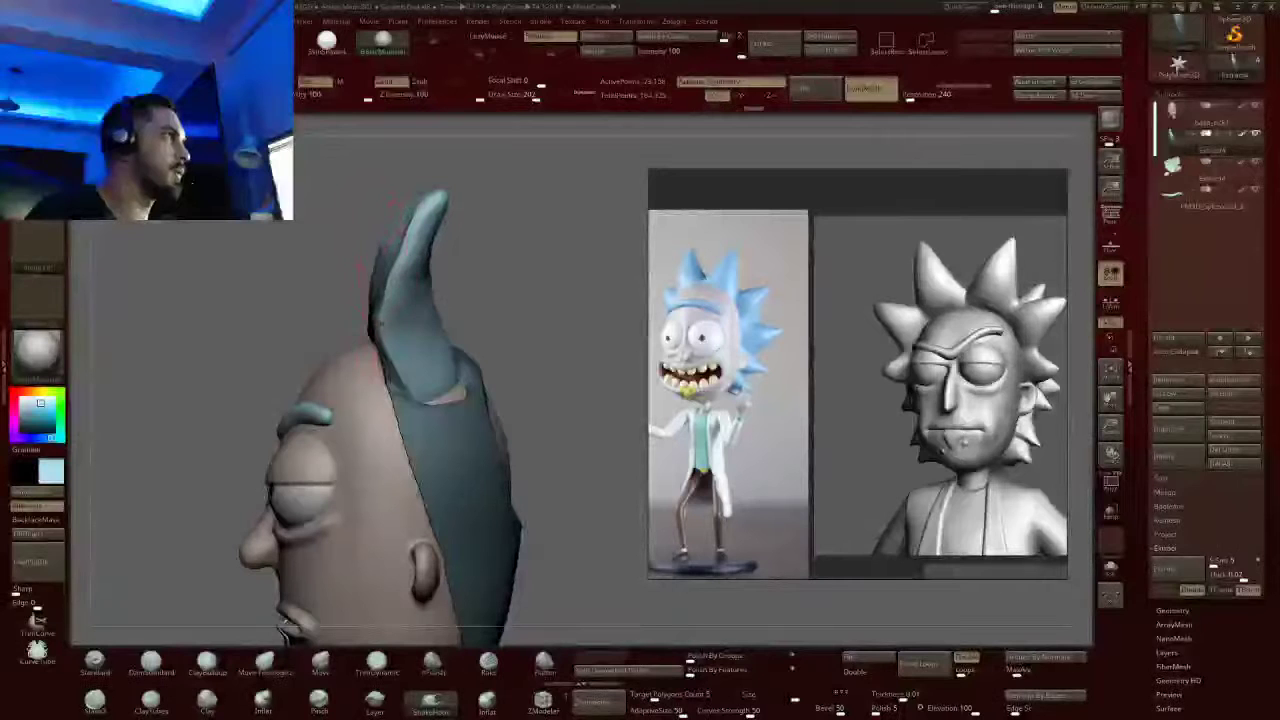
pyautogui.moveTo(470, 290); pyautogui.dragTo(353, 306)
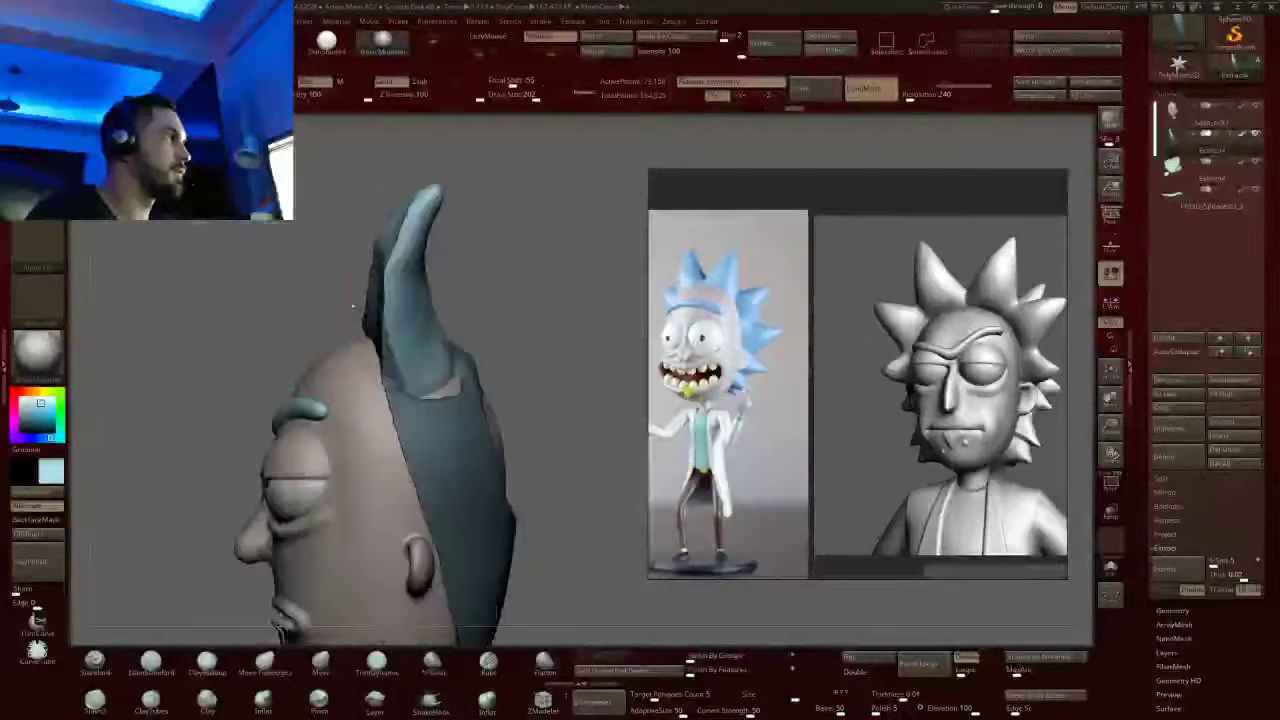
pyautogui.moveTo(374, 189); pyautogui.dragTo(374, 191)
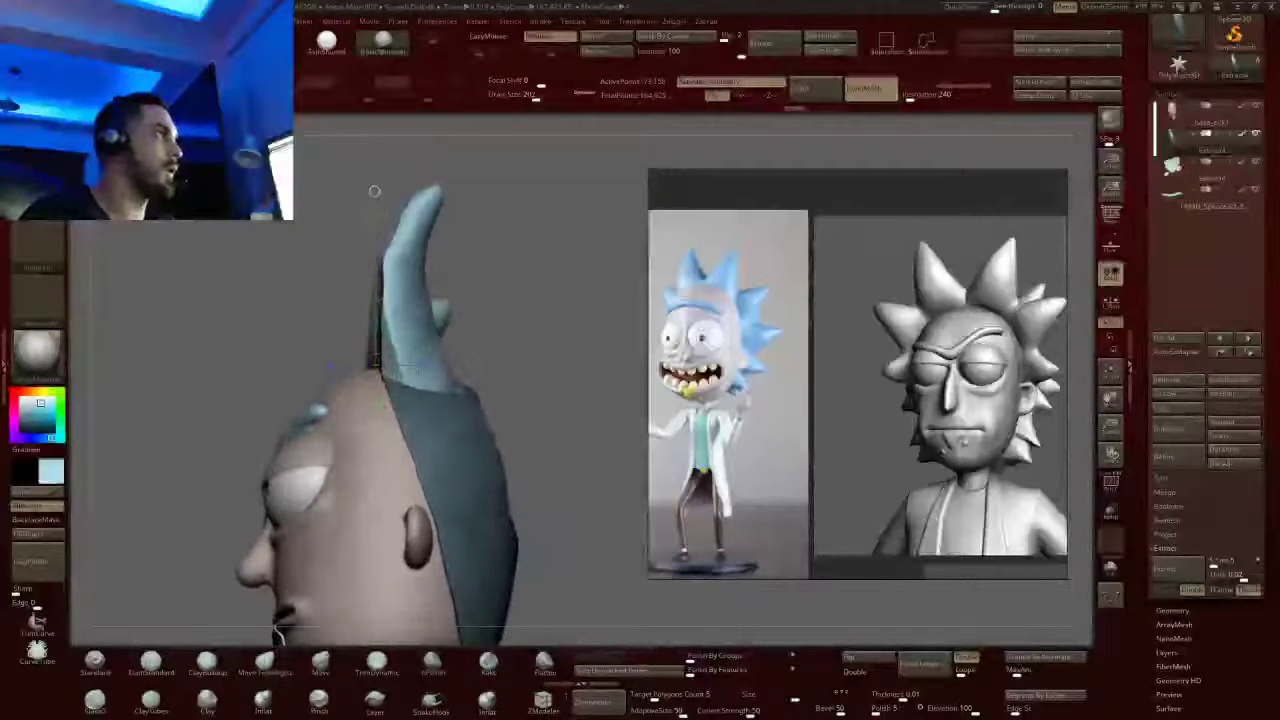
pyautogui.moveTo(423, 143)
pyautogui.mouseDown()
pyautogui.moveTo(385, 146)
pyautogui.moveTo(428, 149)
pyautogui.mouseUp()
# Compare the spike versions in the undo history, then clear the mask and remesh the hair with DynaMesh
pyautogui.hotkey('ctrl', 'shift', 'z')
pyautogui.hotkey('ctrl', 'shift', 'z')
pyautogui.hotkey('ctrl', 'shift', 'z')
pyautogui.hotkey('ctrl', 'shift', 'z')
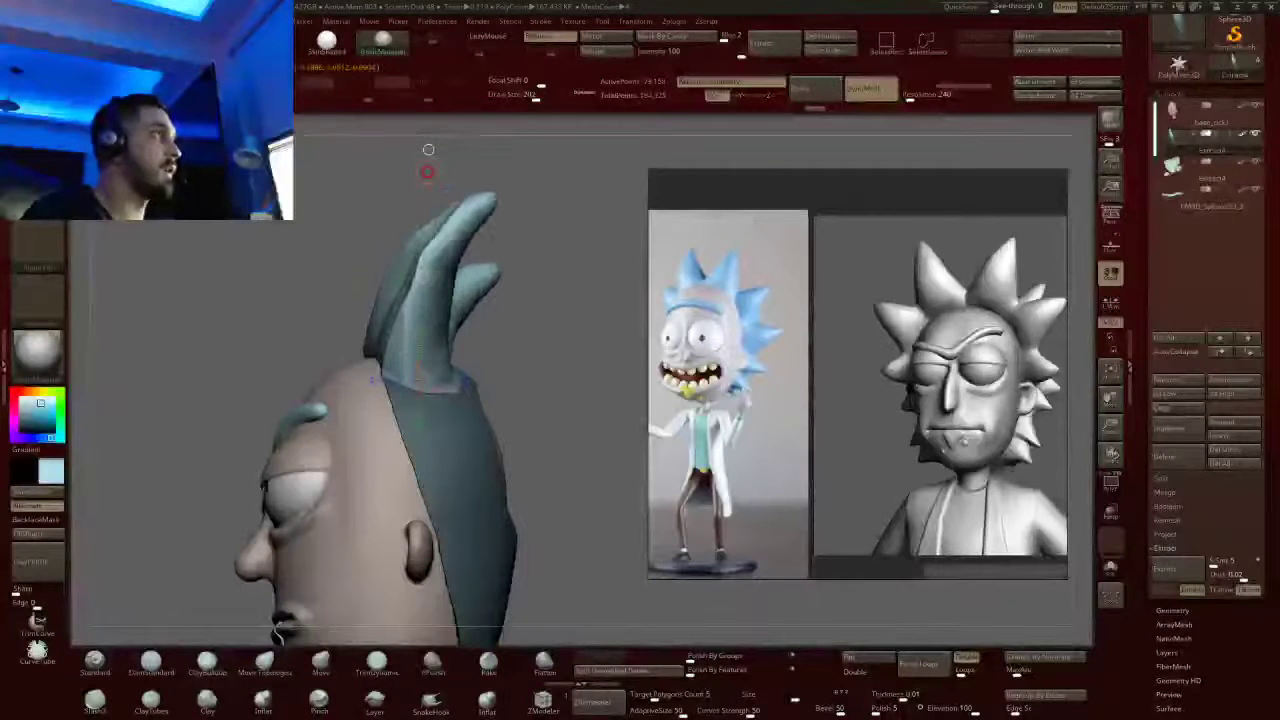
pyautogui.hotkey('ctrl', 'z')
pyautogui.hotkey('ctrl', 'z')
pyautogui.hotkey('ctrl', 'z')
pyautogui.hotkey('ctrl', 'z')
pyautogui.moveTo(232, 376); pyautogui.dragTo(366, 297)
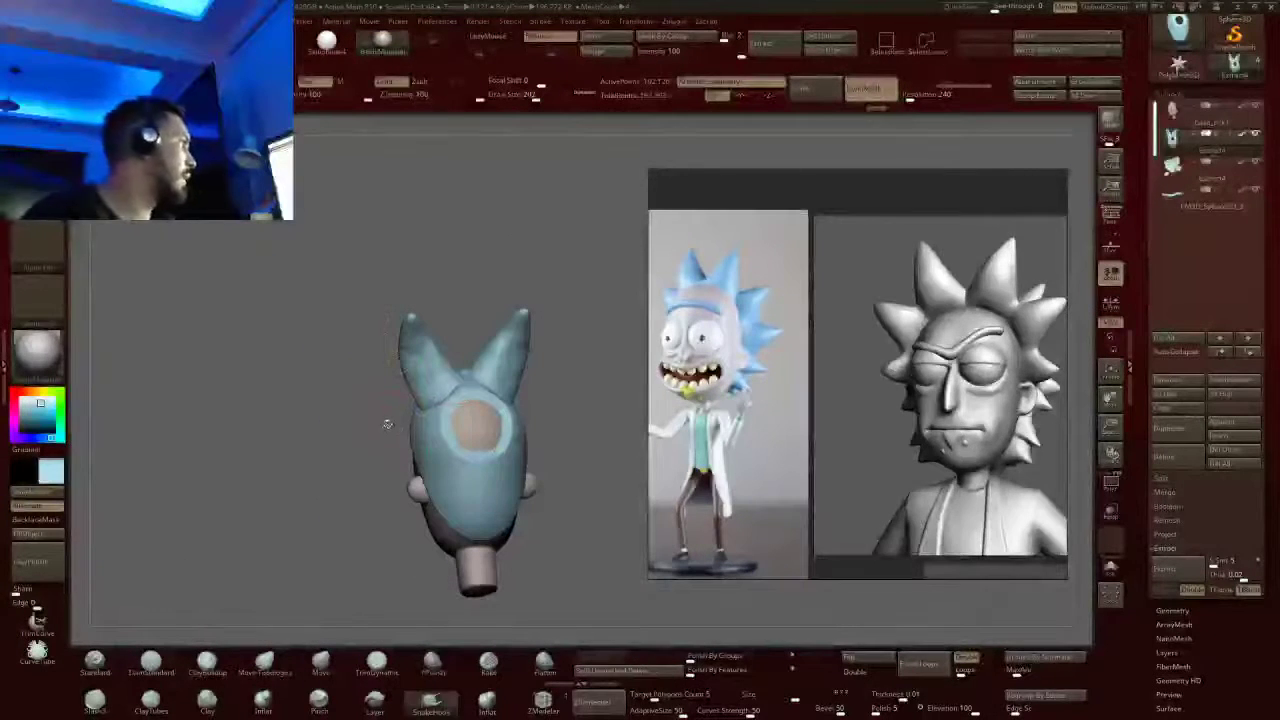
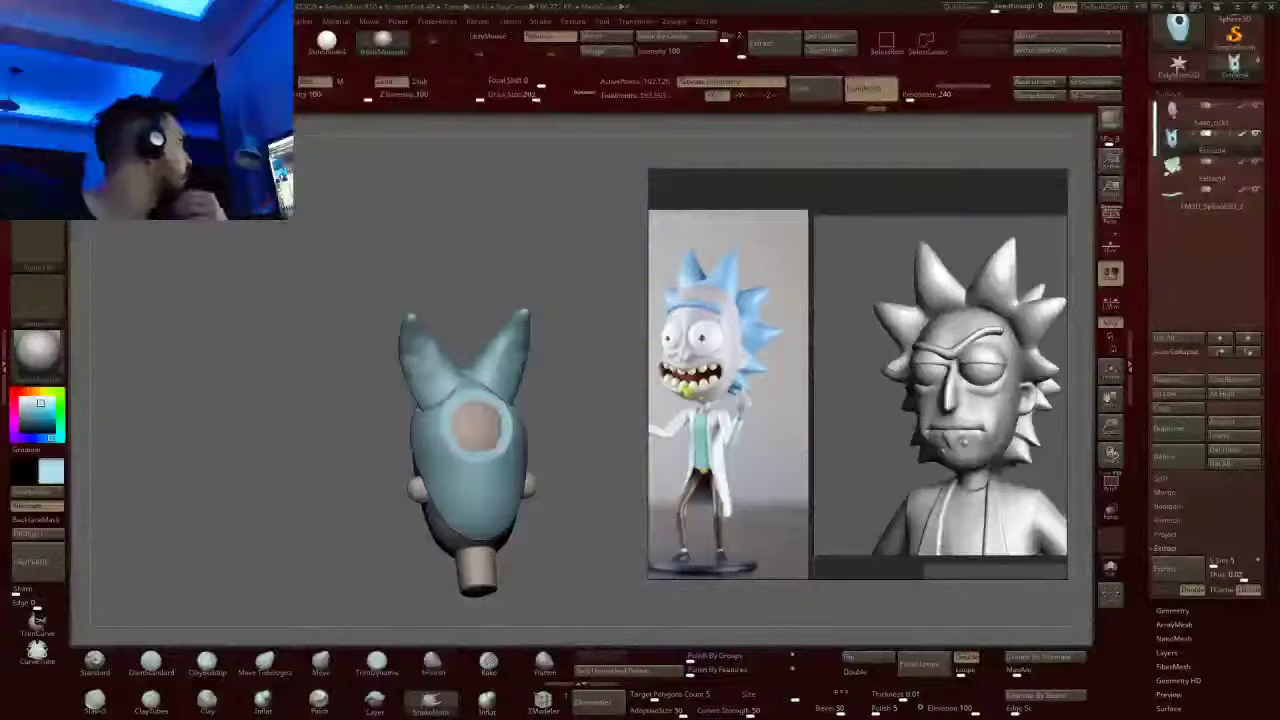
# Reduce the brush size and mask a round patch on the side of the hair below the upper spike
pyautogui.moveTo(540, 345); pyautogui.dragTo(494, 347)
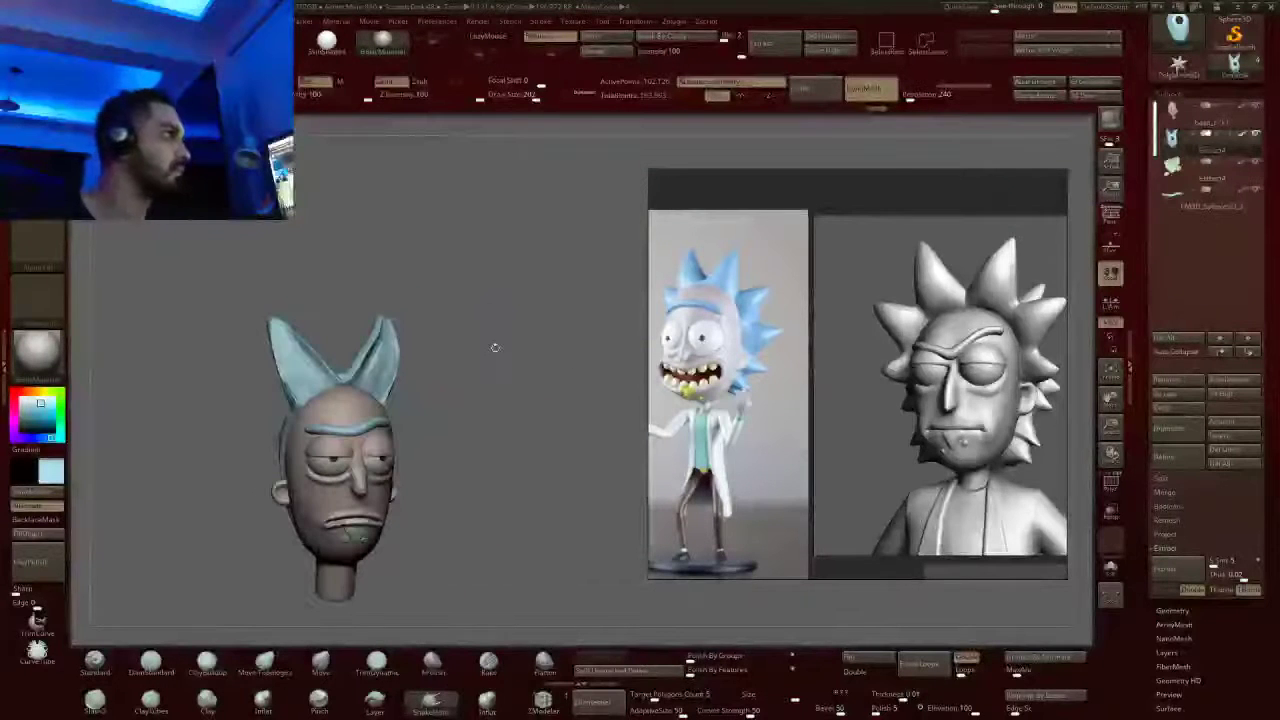
pyautogui.keyDown('ctrl'); pyautogui.moveTo(495, 347); pyautogui.dragTo(481, 133, button='right'); pyautogui.keyUp('ctrl')
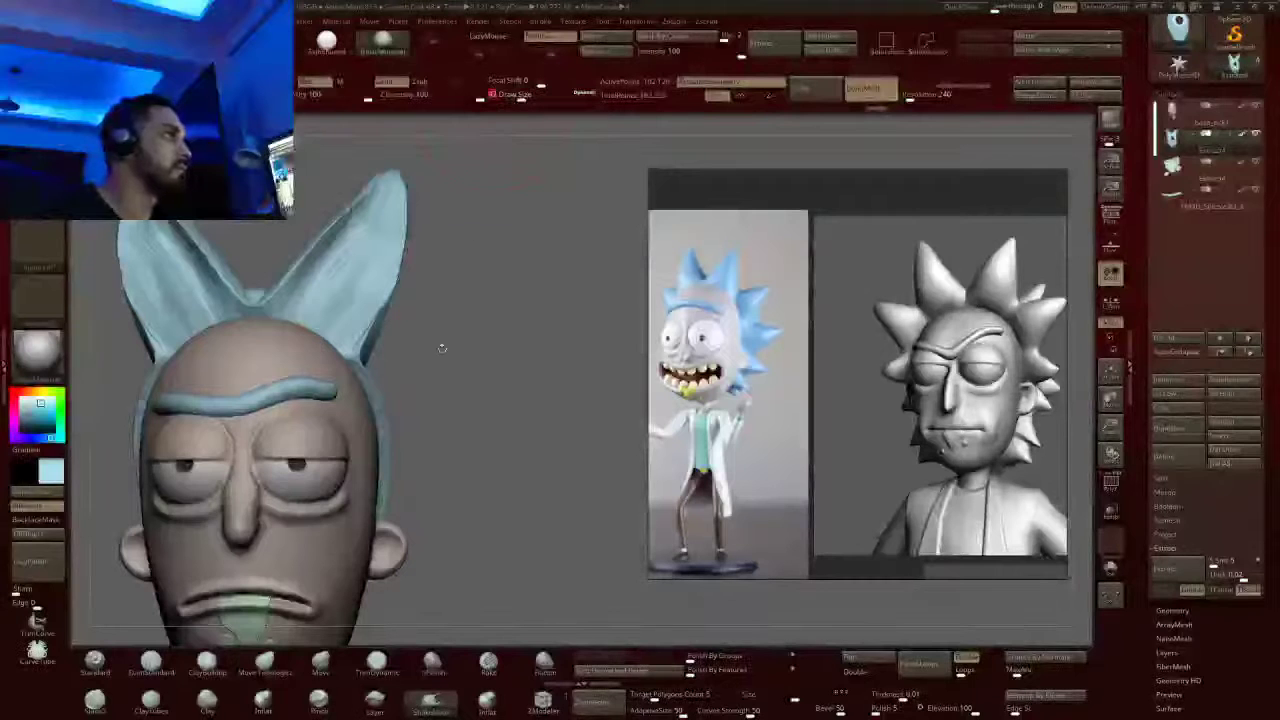
pyautogui.moveTo(442, 348); pyautogui.dragTo(403, 352)
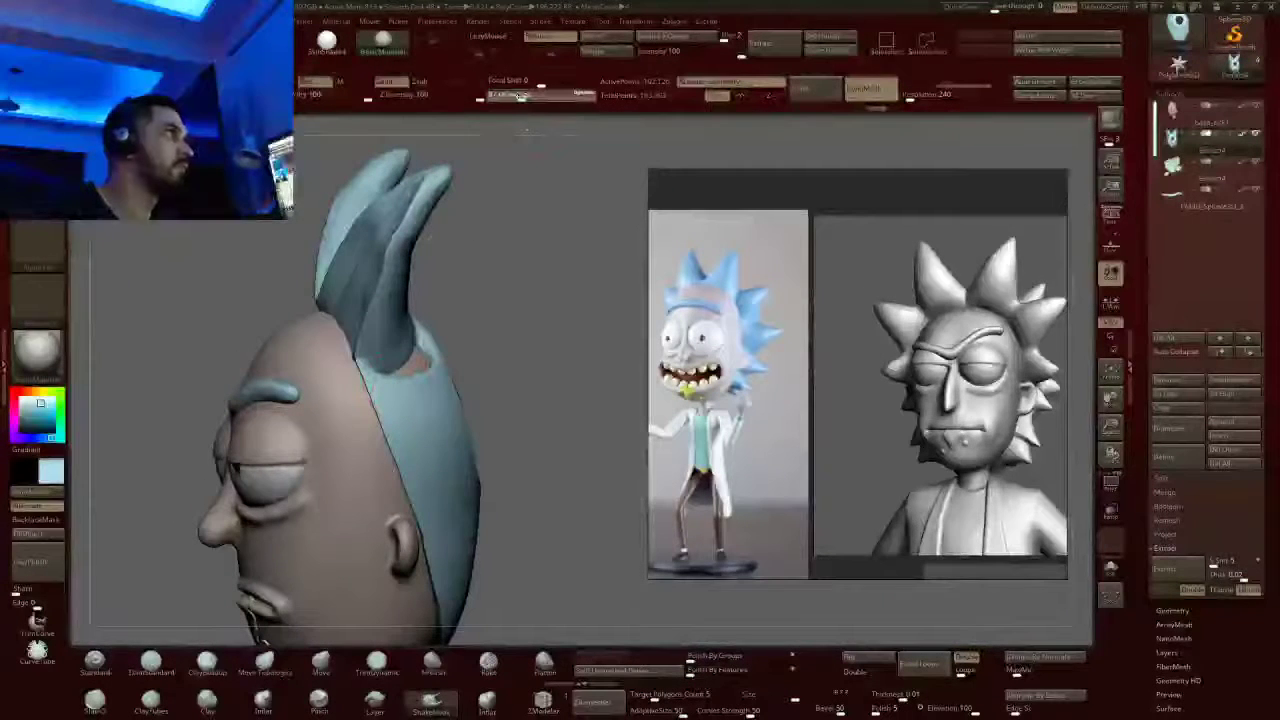
pyautogui.moveTo(521, 96); pyautogui.dragTo(519, 96)
pyautogui.moveTo(480, 300); pyautogui.dragTo(474, 338, button='right')
pyautogui.keyDown('ctrl'); pyautogui.moveTo(400, 392); pyautogui.dragTo(398, 398); pyautogui.keyUp('ctrl')
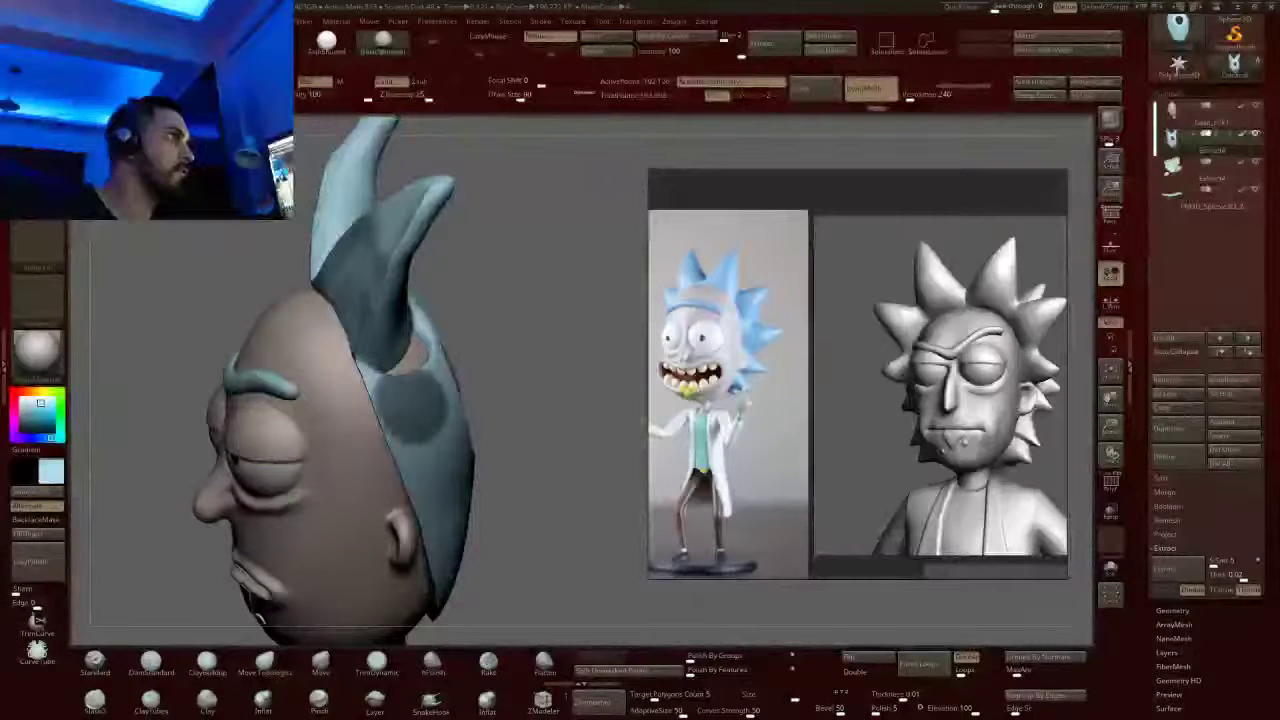
# Soften and invert the round mask so only that side patch can be pulled with the SnakeHook brush
pyautogui.moveTo(413, 422)
pyautogui.mouseDown(button='right')
pyautogui.moveTo(470, 424)
pyautogui.moveTo(530, 392)
pyautogui.moveTo(438, 389)
pyautogui.mouseUp(button='right')
pyautogui.moveTo(437, 389)
pyautogui.mouseDown()
pyautogui.moveTo(398, 418)
pyautogui.moveTo(421, 382)
pyautogui.mouseUp()
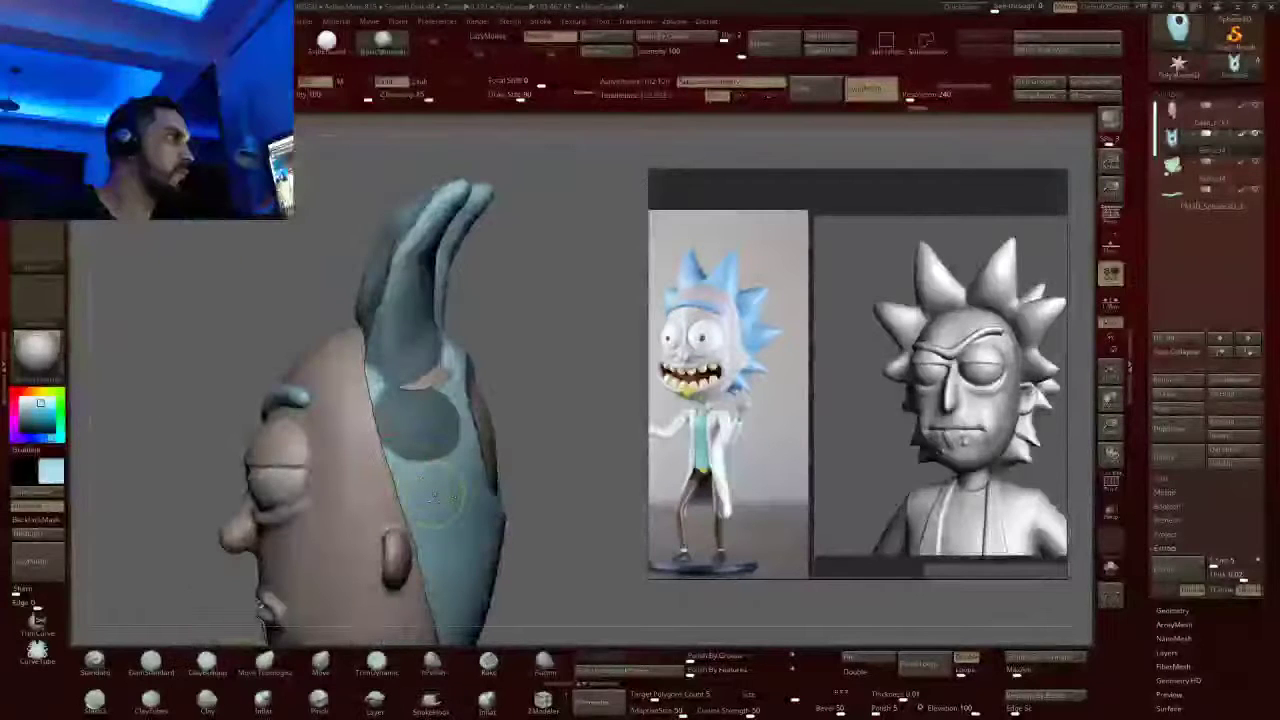
pyautogui.click(431, 701)
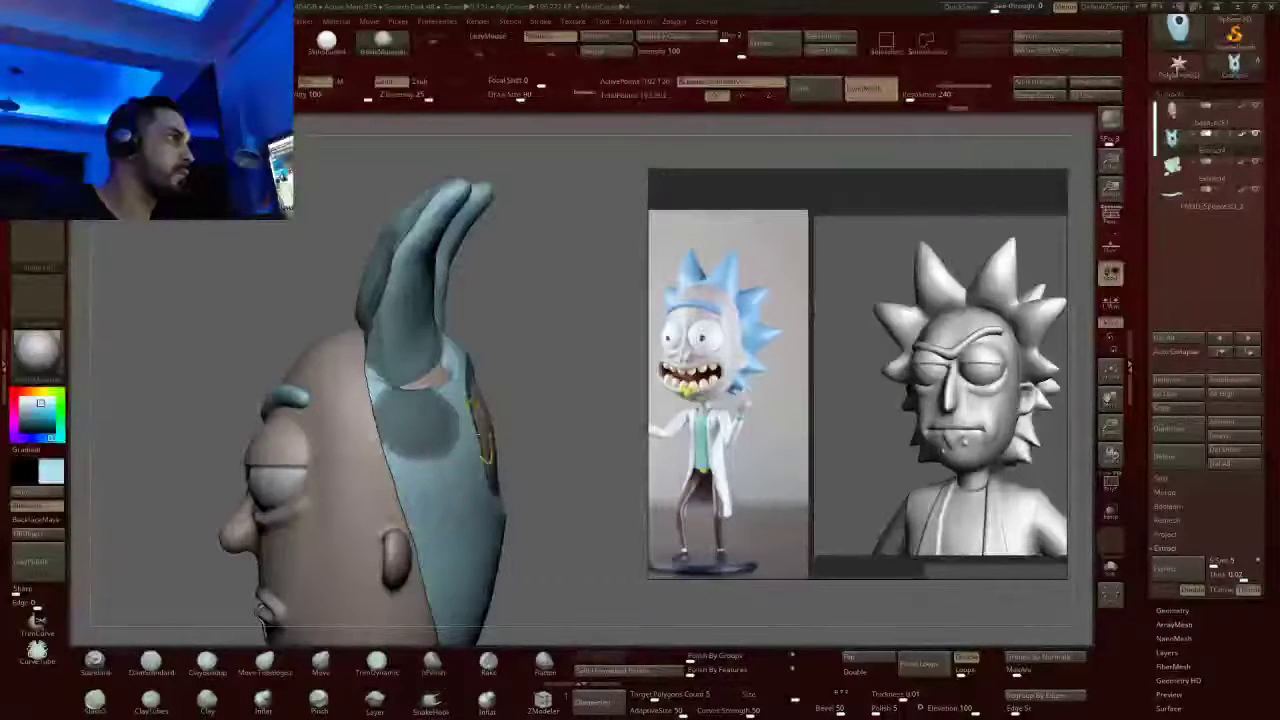
pyautogui.keyDown('ctrl'); pyautogui.click(492, 378); pyautogui.keyUp('ctrl')
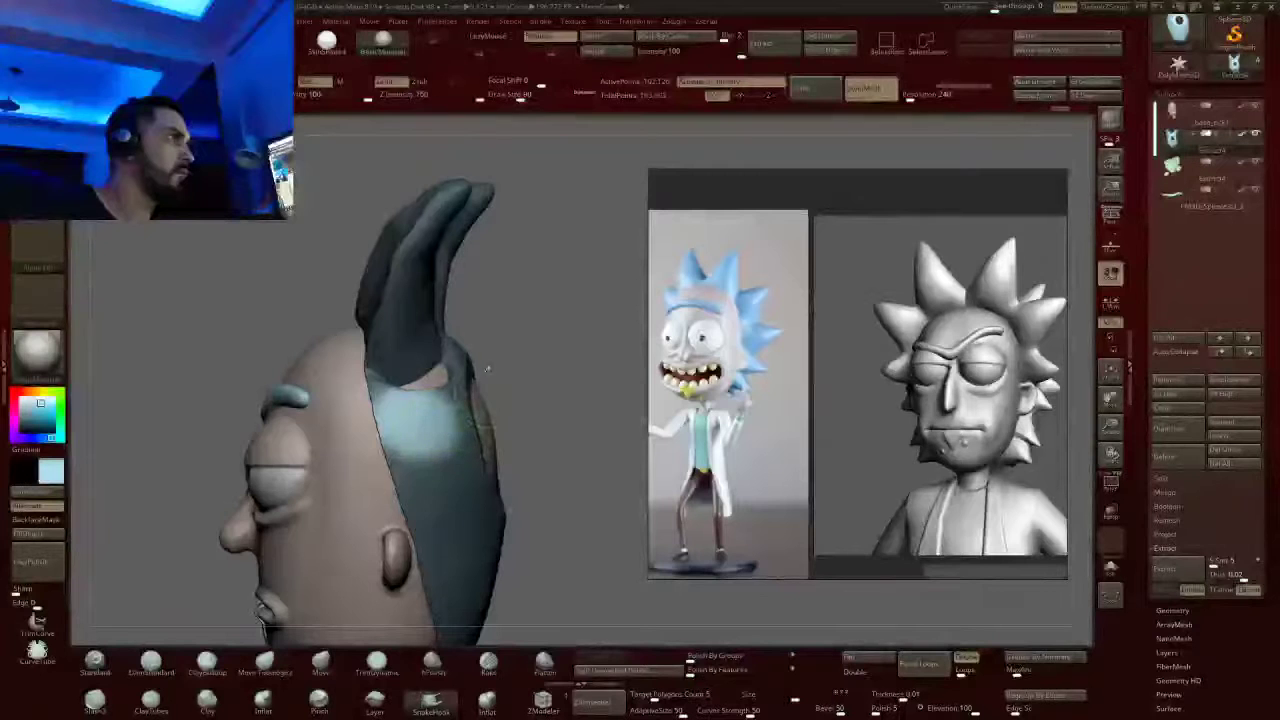
# Pull the unmasked side patches outward into mirrored side spikes above the ears with the SnakeHook brush
pyautogui.moveTo(487, 370); pyautogui.dragTo(466, 391)
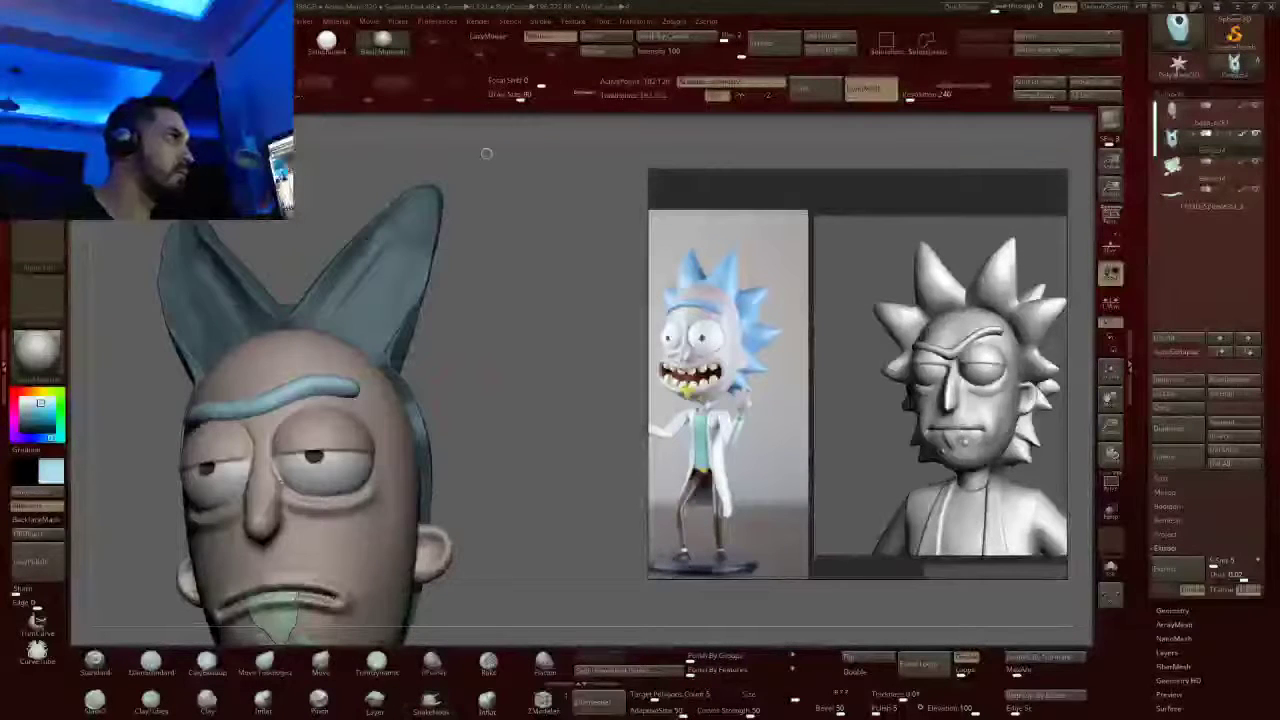
pyautogui.moveTo(487, 153); pyautogui.dragTo(500, 157)
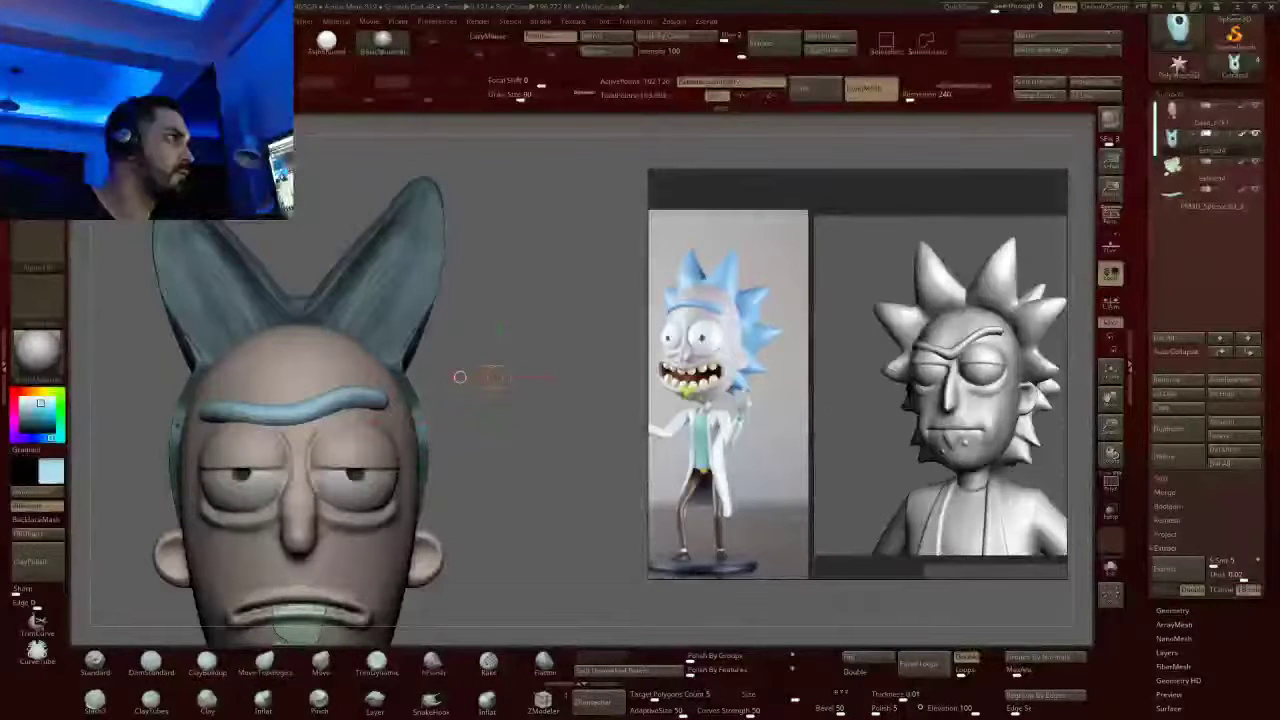
pyautogui.moveTo(483, 389); pyautogui.dragTo(496, 366)
pyautogui.moveTo(560, 400)
pyautogui.mouseDown()
pyautogui.moveTo(310, 400)
pyautogui.moveTo(427, 394)
pyautogui.mouseUp()
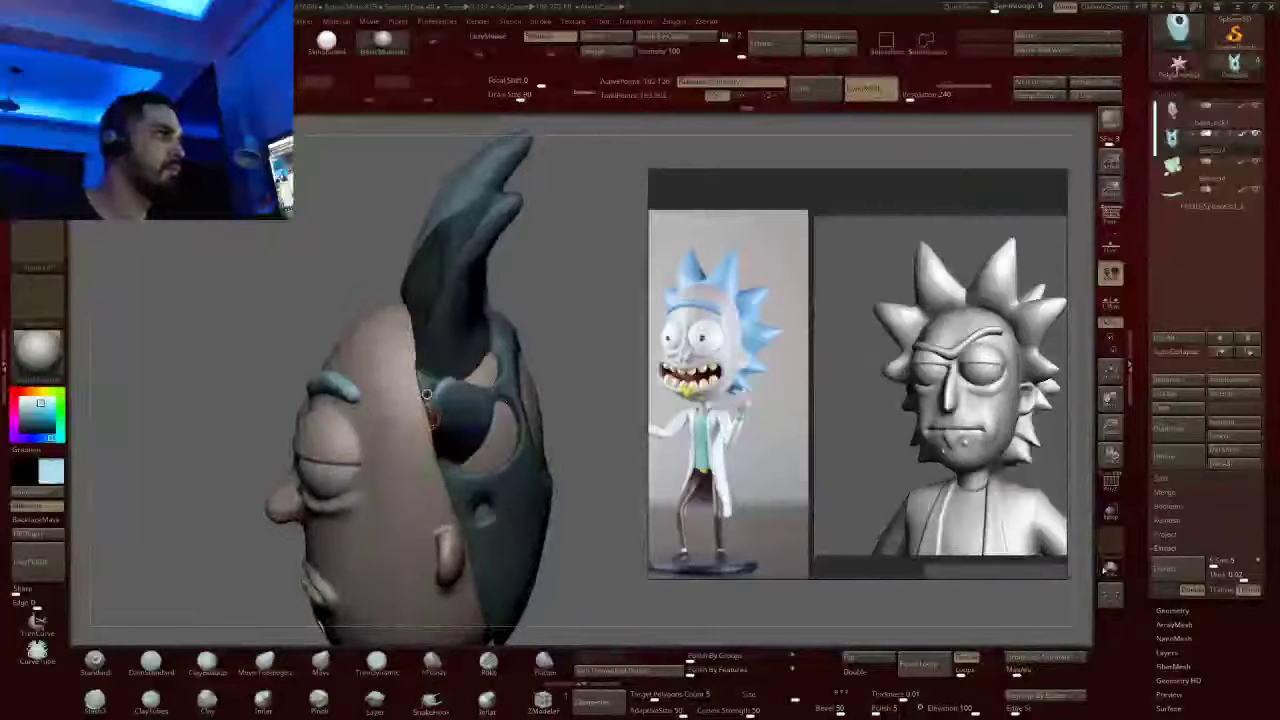
pyautogui.moveTo(427, 394); pyautogui.dragTo(320, 400, button='right')
pyautogui.moveTo(499, 410); pyautogui.dragTo(408, 383, button='right')
pyautogui.moveTo(408, 383); pyautogui.dragTo(411, 320)
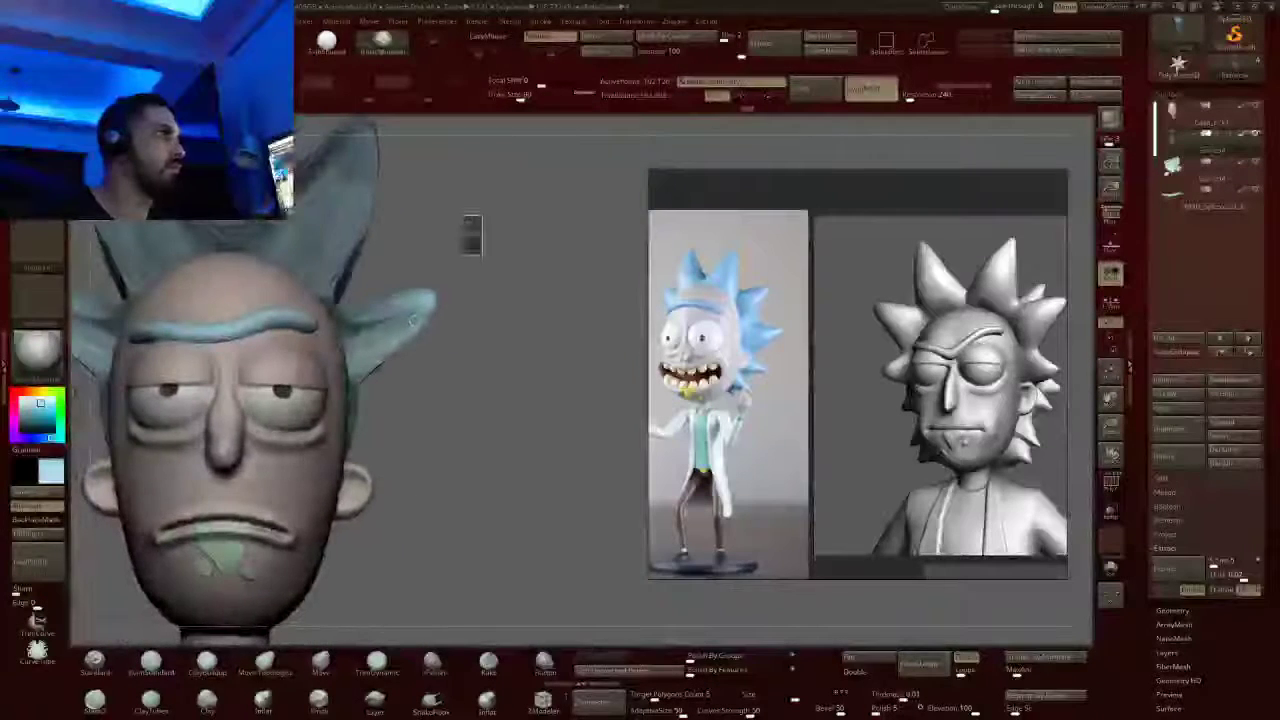
# Clear the mask and refine the side spikes' tips with a smaller SnakeHook brush
pyautogui.keyDown('ctrl'); pyautogui.click(467, 236); pyautogui.keyUp('ctrl')
pyautogui.keyDown('alt'); pyautogui.moveTo(467, 236); pyautogui.dragTo(509, 214); pyautogui.keyUp('alt')
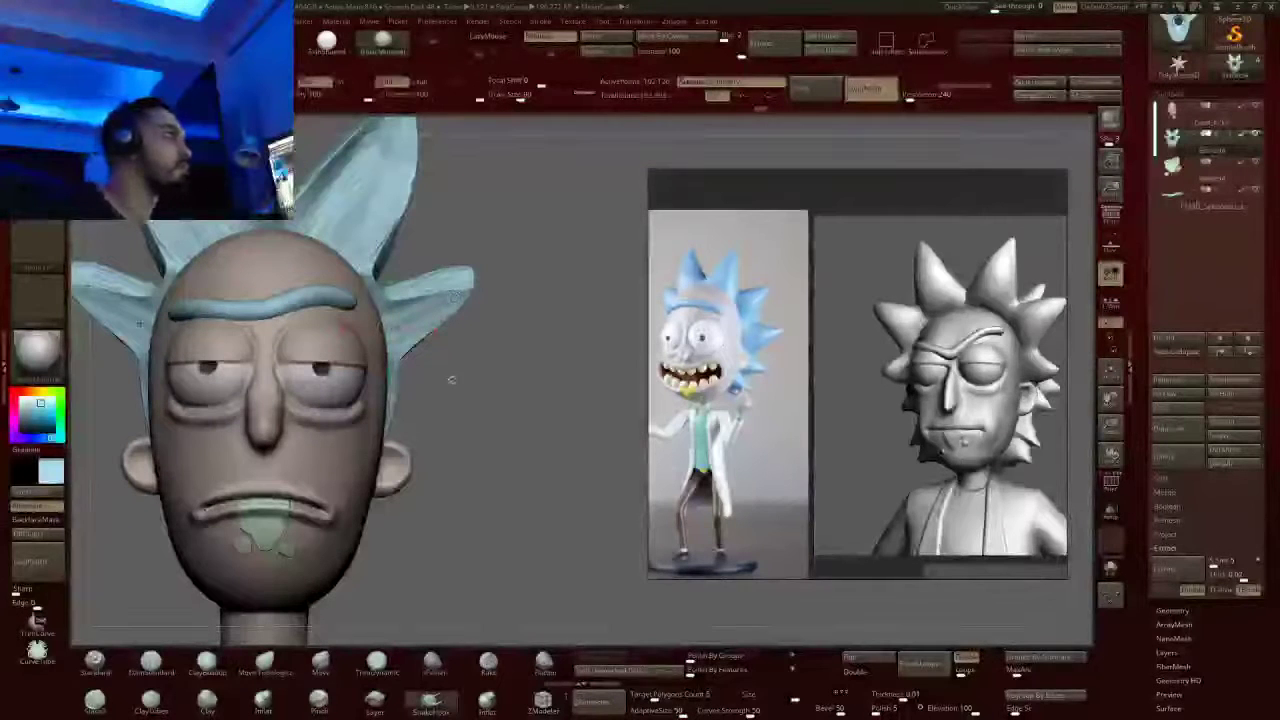
pyautogui.moveTo(453, 299); pyautogui.dragTo(410, 272)
pyautogui.click(515, 94)
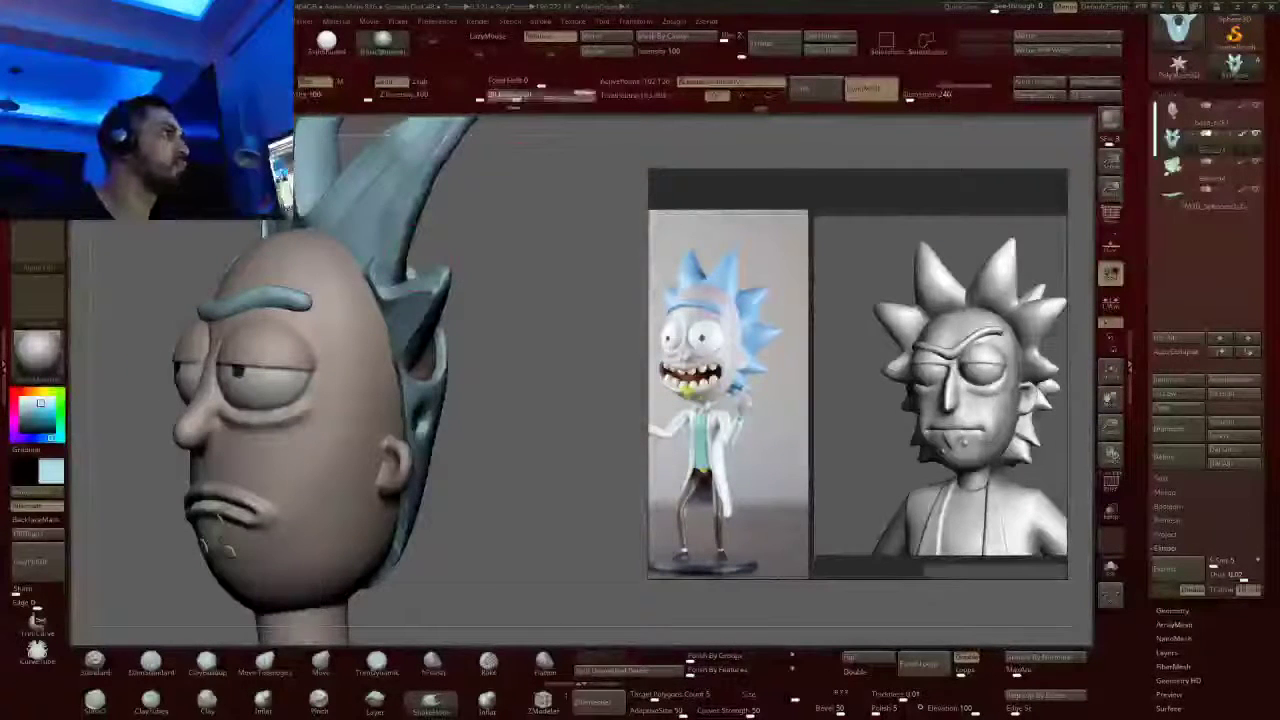
pyautogui.moveTo(540, 300); pyautogui.dragTo(475, 300)
# Try remeshing the hair with DynaMesh at a lower resolution
pyautogui.keyDown('ctrl'); pyautogui.moveTo(562, 462); pyautogui.dragTo(596, 528); pyautogui.keyUp('ctrl')
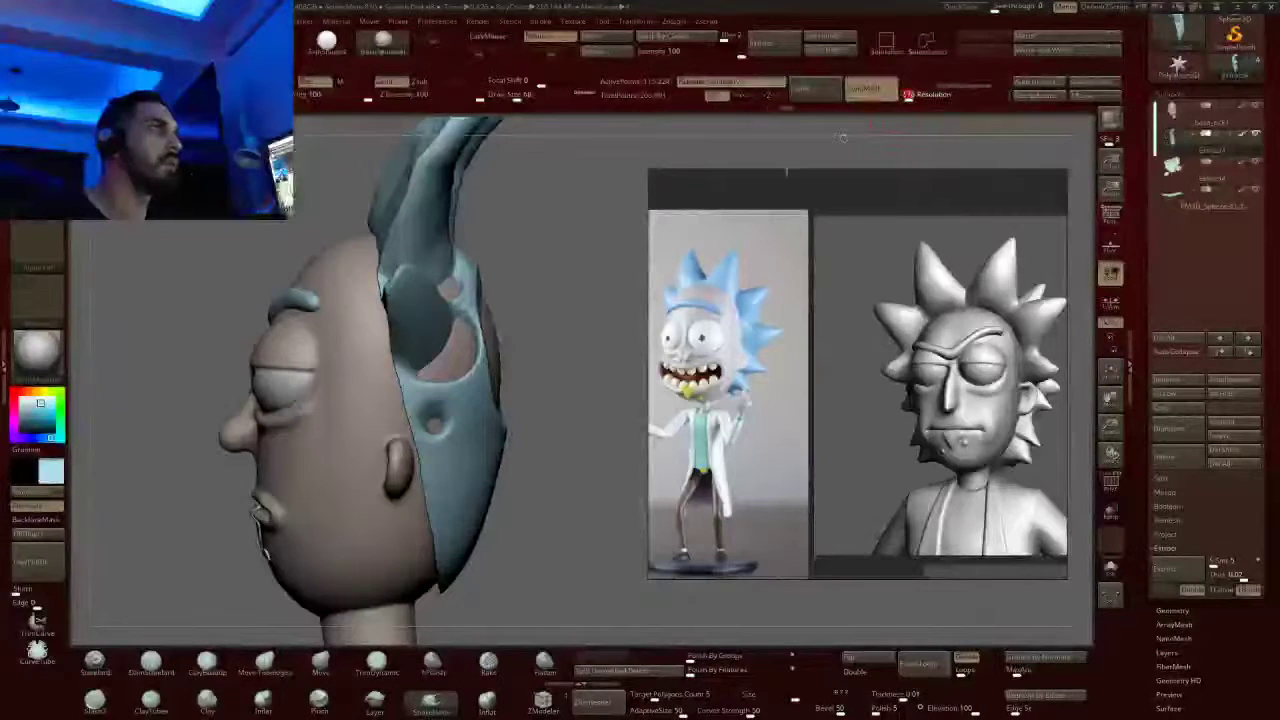
pyautogui.keyDown('ctrl'); pyautogui.moveTo(530, 245); pyautogui.dragTo(586, 338); pyautogui.keyUp('ctrl')
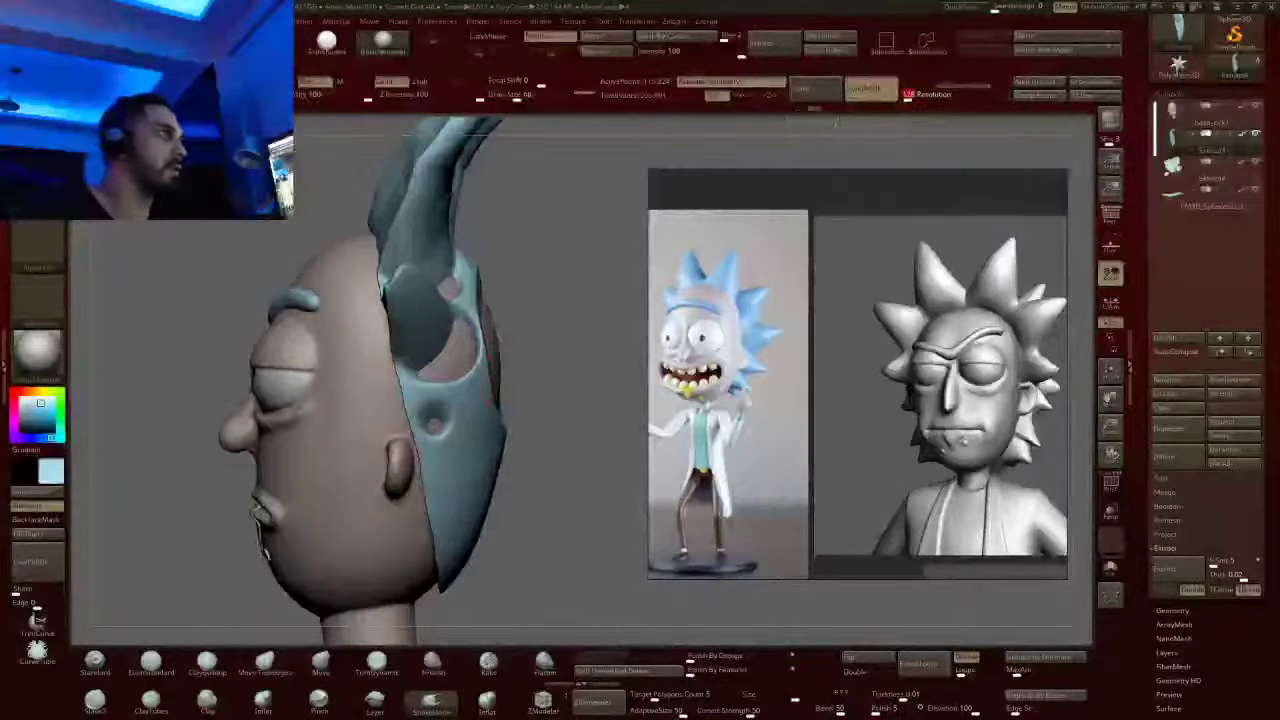
pyautogui.keyDown('ctrl'); pyautogui.moveTo(538, 292); pyautogui.dragTo(586, 385); pyautogui.keyUp('ctrl')
pyautogui.moveTo(542, 334)
pyautogui.mouseDown()
pyautogui.moveTo(420, 345)
pyautogui.moveTo(590, 340)
pyautogui.moveTo(480, 340)
pyautogui.moveTo(505, 342)
pyautogui.mouseUp()
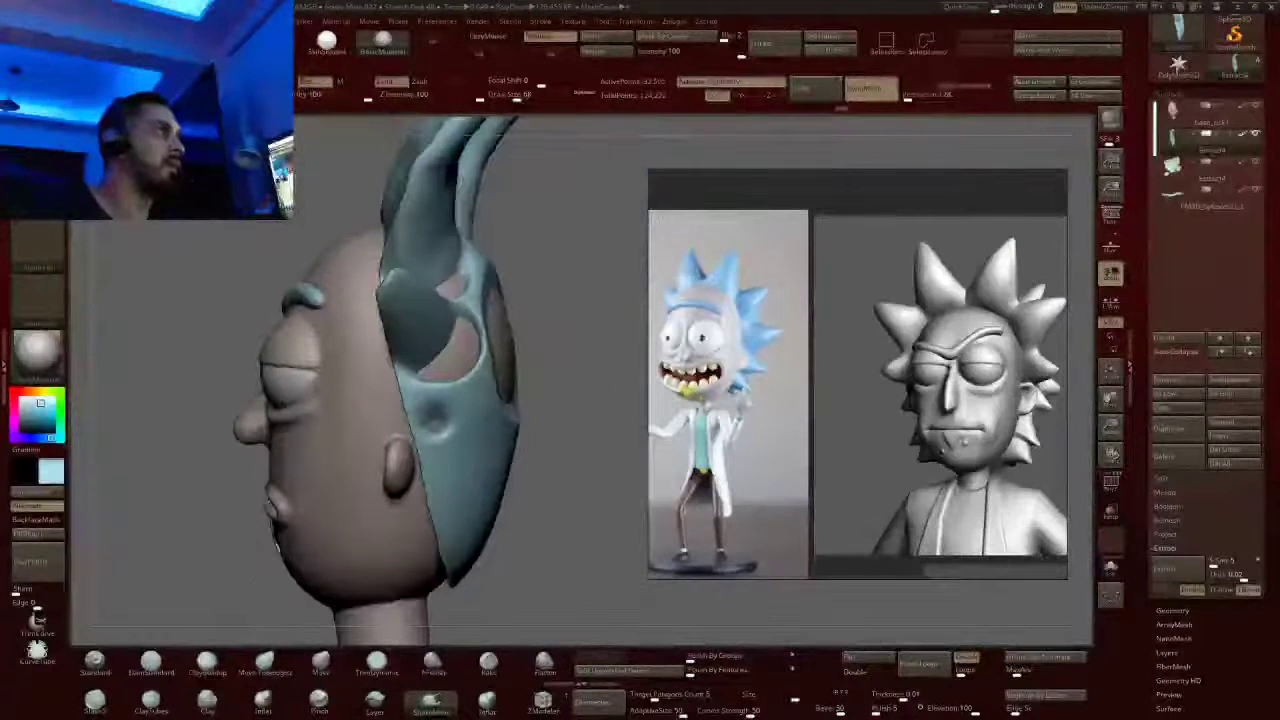
# Set the DynaMesh resolution to 192, smooth the dent behind the ear and remesh the hair
pyautogui.click(907, 95)
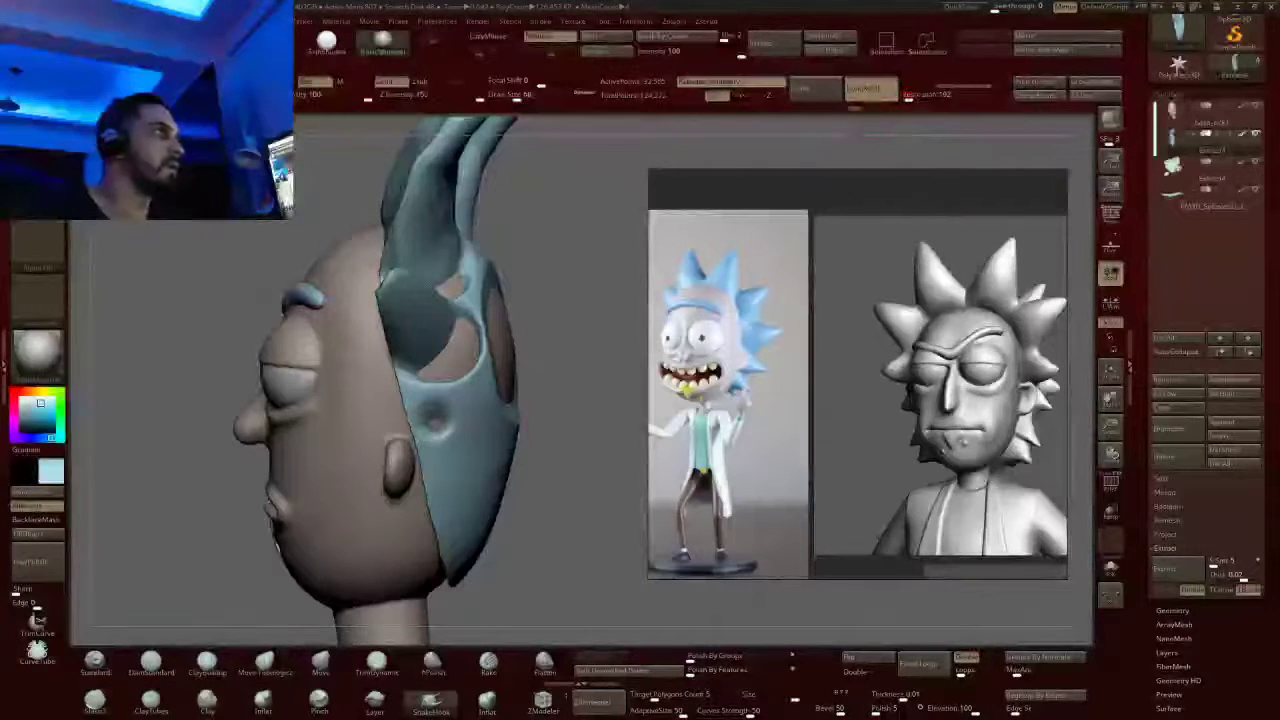
pyautogui.keyDown('shift'); pyautogui.moveTo(436, 416); pyautogui.dragTo(433, 421); pyautogui.keyUp('shift')
pyautogui.keyDown('ctrl'); pyautogui.moveTo(594, 298); pyautogui.dragTo(251, 355); pyautogui.keyUp('ctrl')
# Trim the thin hair rim between the side spike's base and the round rear opening with the TrimDynamic brush
pyautogui.moveTo(640, 124); pyautogui.dragTo(672, 118)
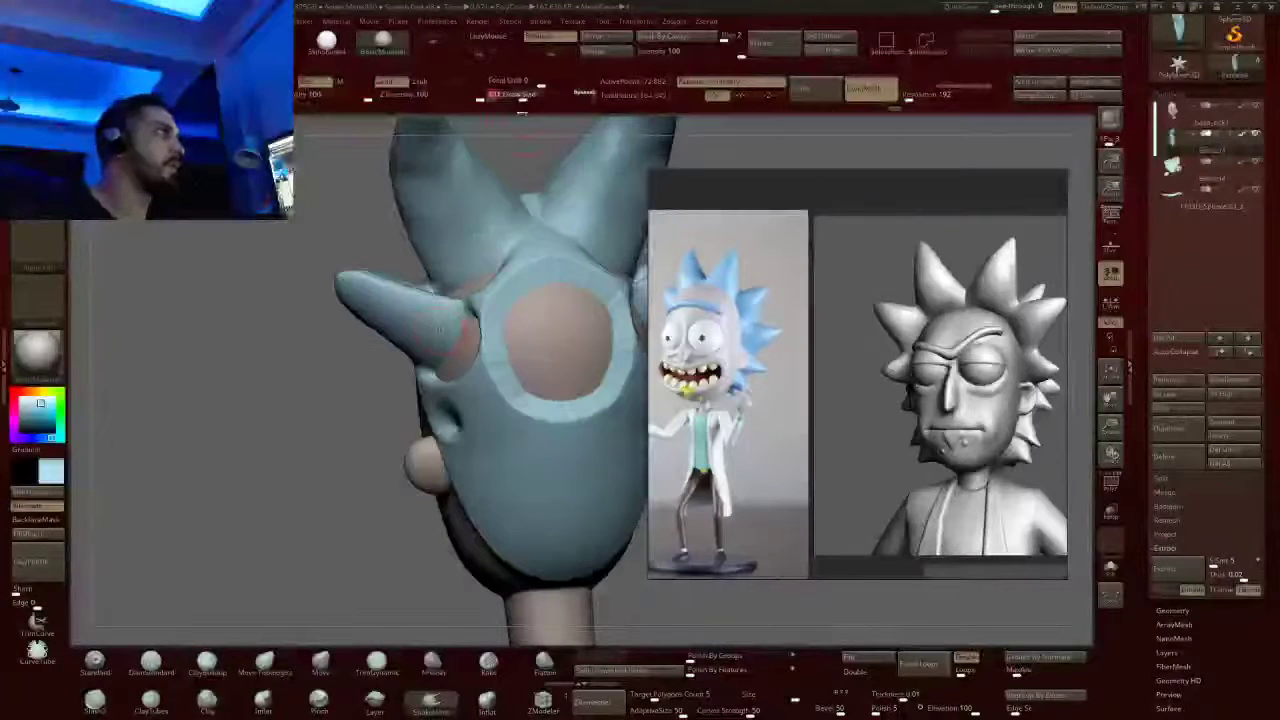
pyautogui.click(376, 662)
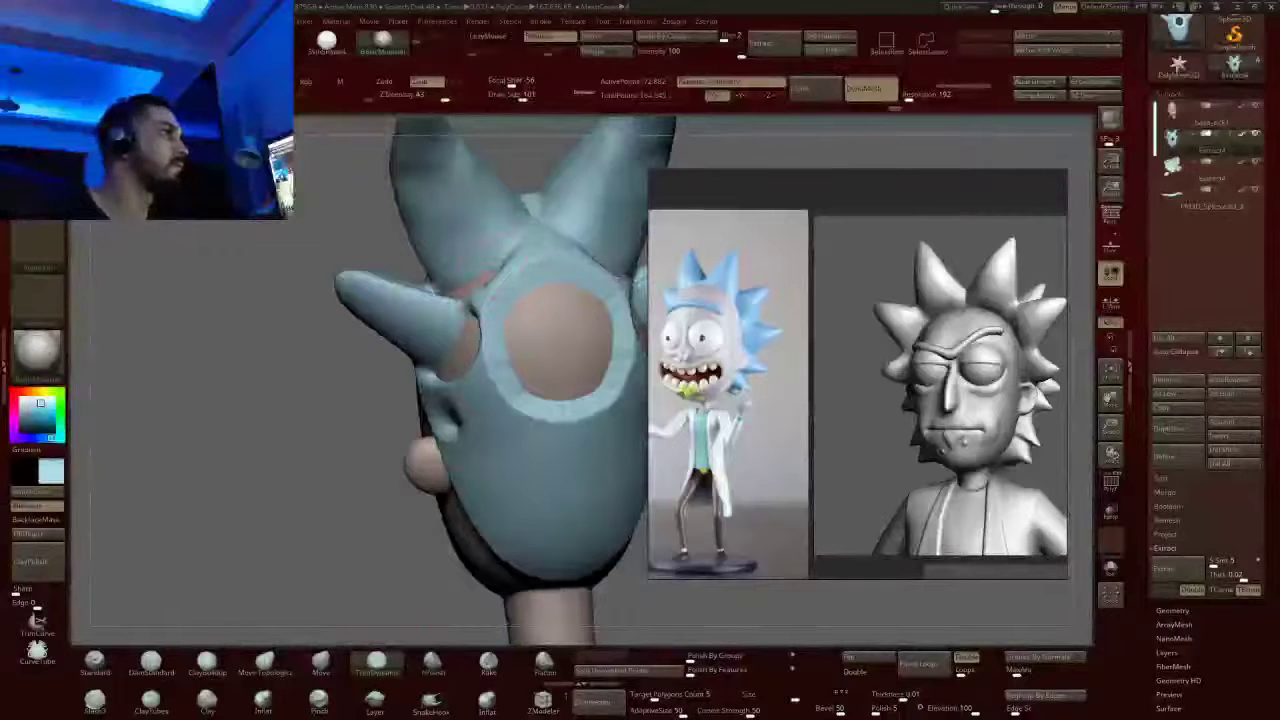
pyautogui.moveTo(480, 300); pyautogui.dragTo(490, 348)
pyautogui.moveTo(340, 400); pyautogui.dragTo(408, 400)
pyautogui.moveTo(492, 322); pyautogui.dragTo(496, 360)
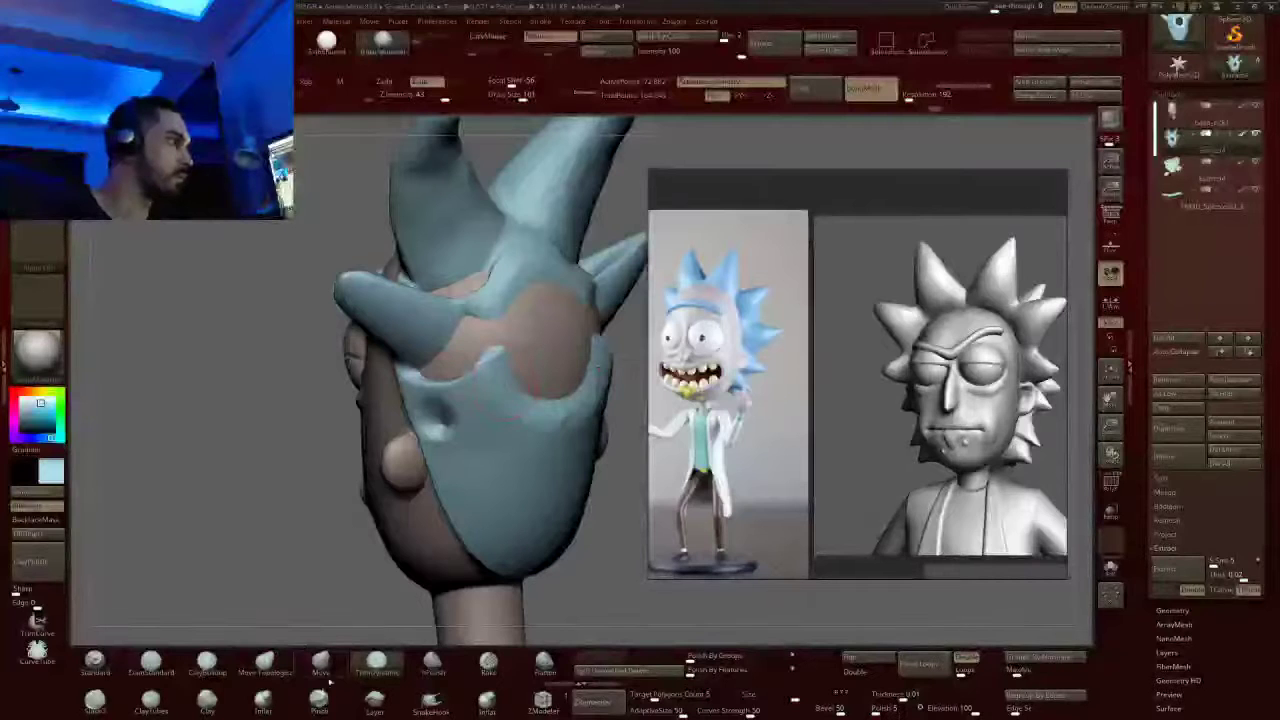
# Thicken the thin hair around the side spike's base, next to the round rear opening, with the Inflate brush
pyautogui.click(263, 703)
pyautogui.moveTo(480, 320)
pyautogui.mouseDown()
pyautogui.moveTo(478, 348)
pyautogui.moveTo(428, 366)
pyautogui.mouseUp()
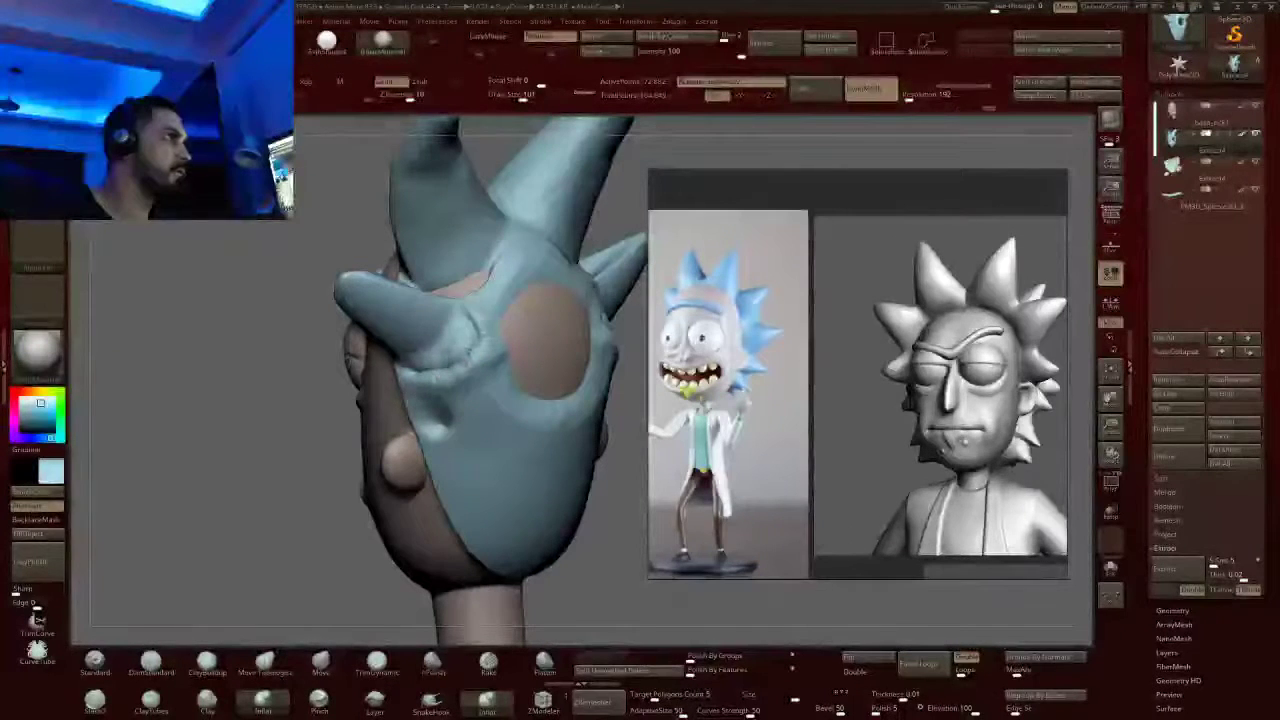
pyautogui.moveTo(634, 205); pyautogui.dragTo(644, 273)
pyautogui.moveTo(420, 284); pyautogui.dragTo(452, 276)
pyautogui.moveTo(458, 272); pyautogui.dragTo(547, 271, button='right')
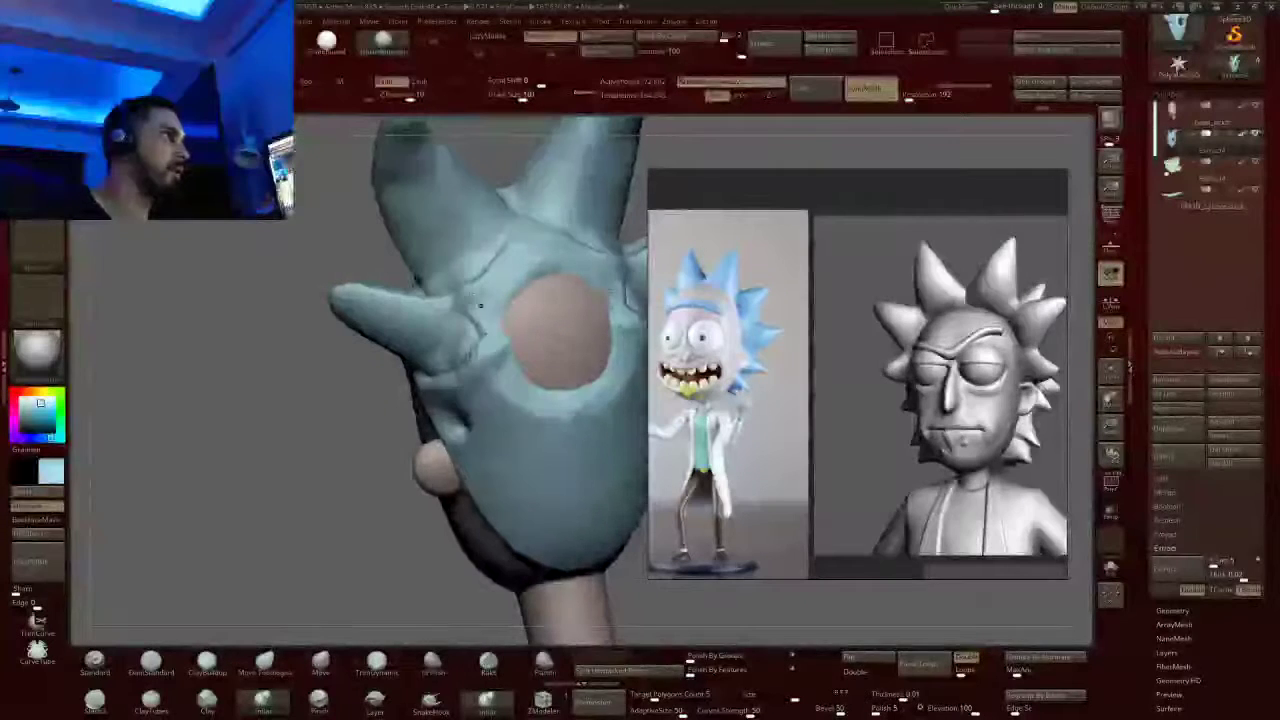
pyautogui.moveTo(481, 306)
pyautogui.mouseDown(button='right')
pyautogui.moveTo(586, 255)
pyautogui.moveTo(640, 260)
pyautogui.moveTo(596, 260)
pyautogui.mouseUp(button='right')
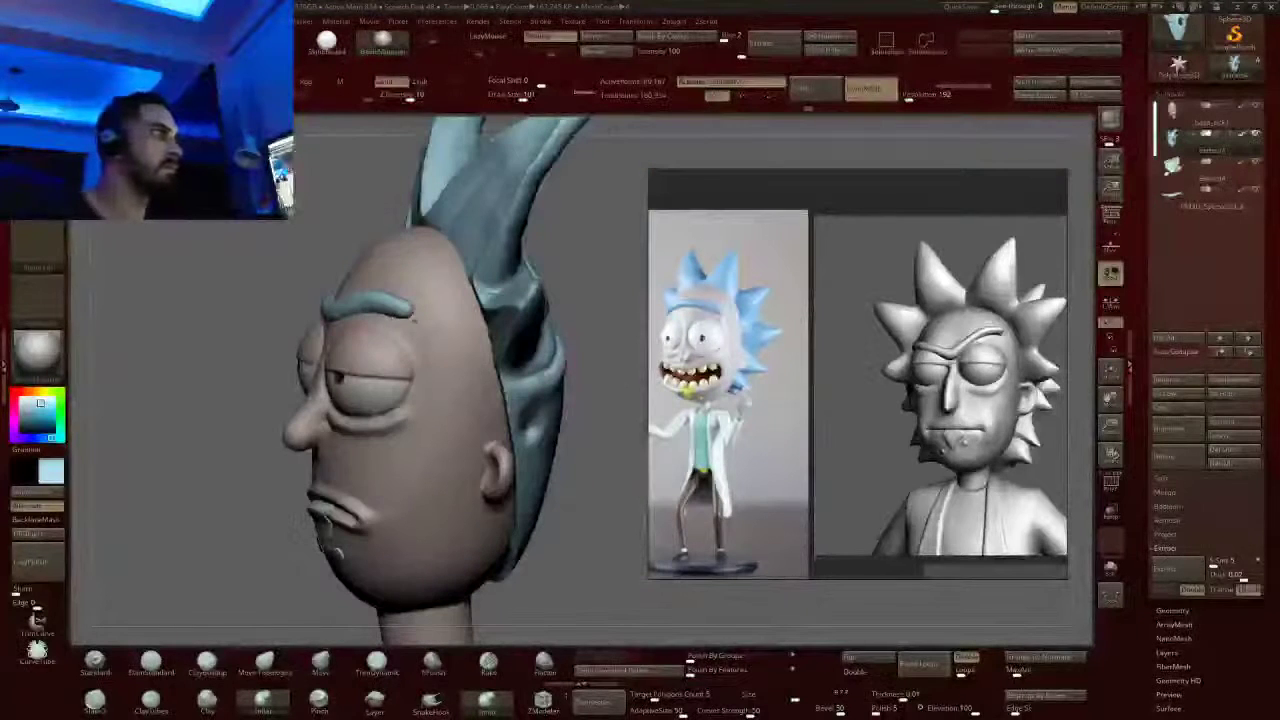
pyautogui.moveTo(316, 532); pyautogui.dragTo(470, 530, button='right')
# Isolate the hair and flatten the bumps on the shell's inner wall with the TrimDynamic brush
pyautogui.click(1113, 567)
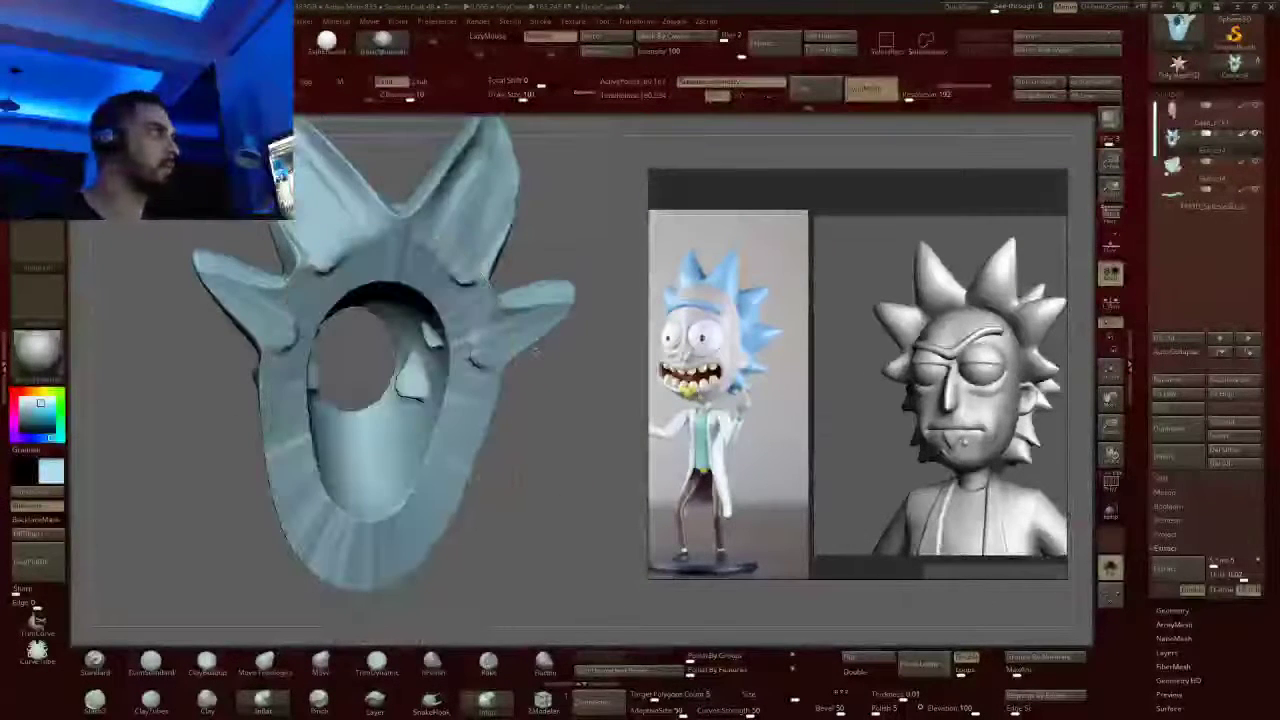
pyautogui.moveTo(535, 350); pyautogui.dragTo(440, 322)
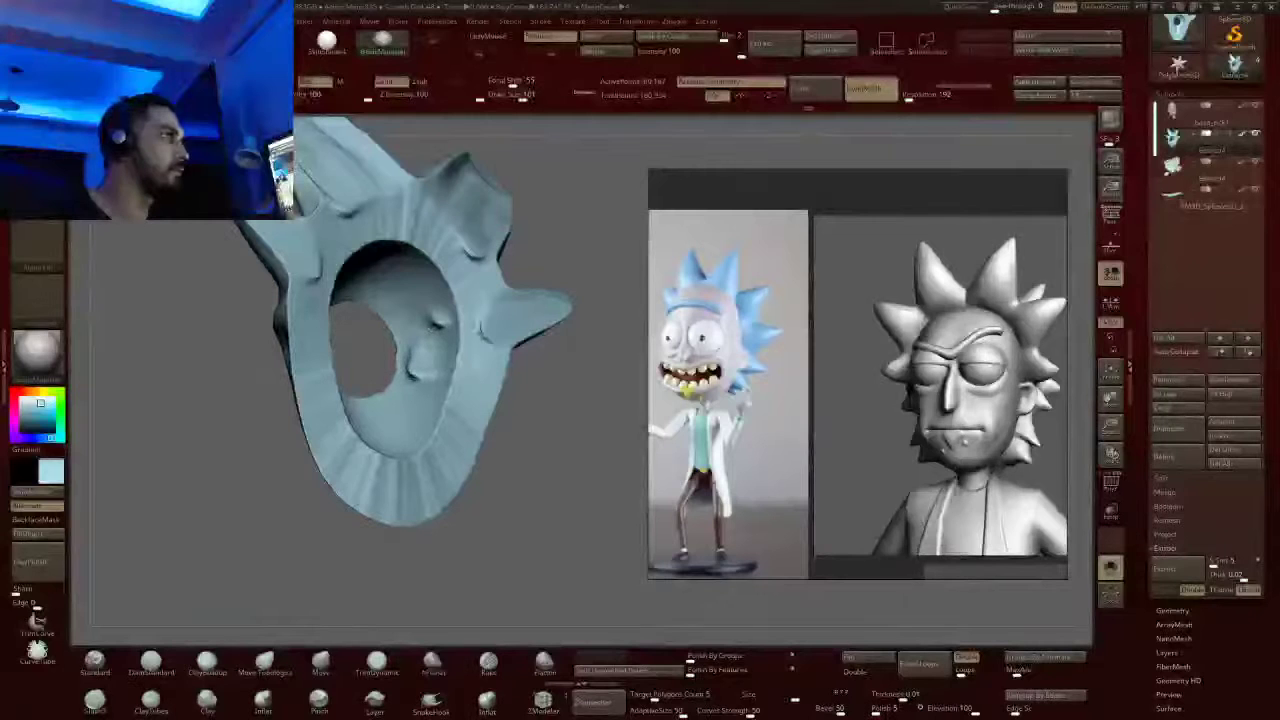
pyautogui.moveTo(410, 358); pyautogui.dragTo(418, 400, button='right')
pyautogui.click(433, 664)
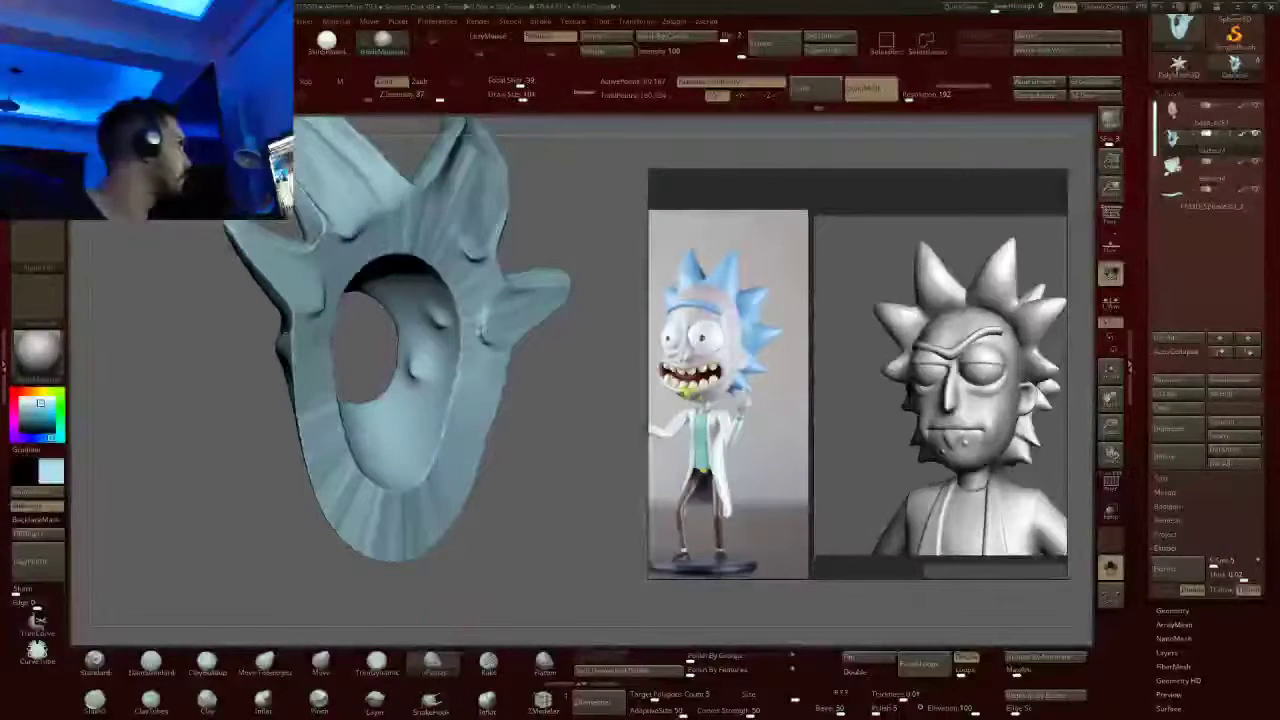
pyautogui.click(374, 662)
pyautogui.moveTo(408, 358); pyautogui.dragTo(422, 376)
pyautogui.moveTo(432, 308); pyautogui.dragTo(440, 342)
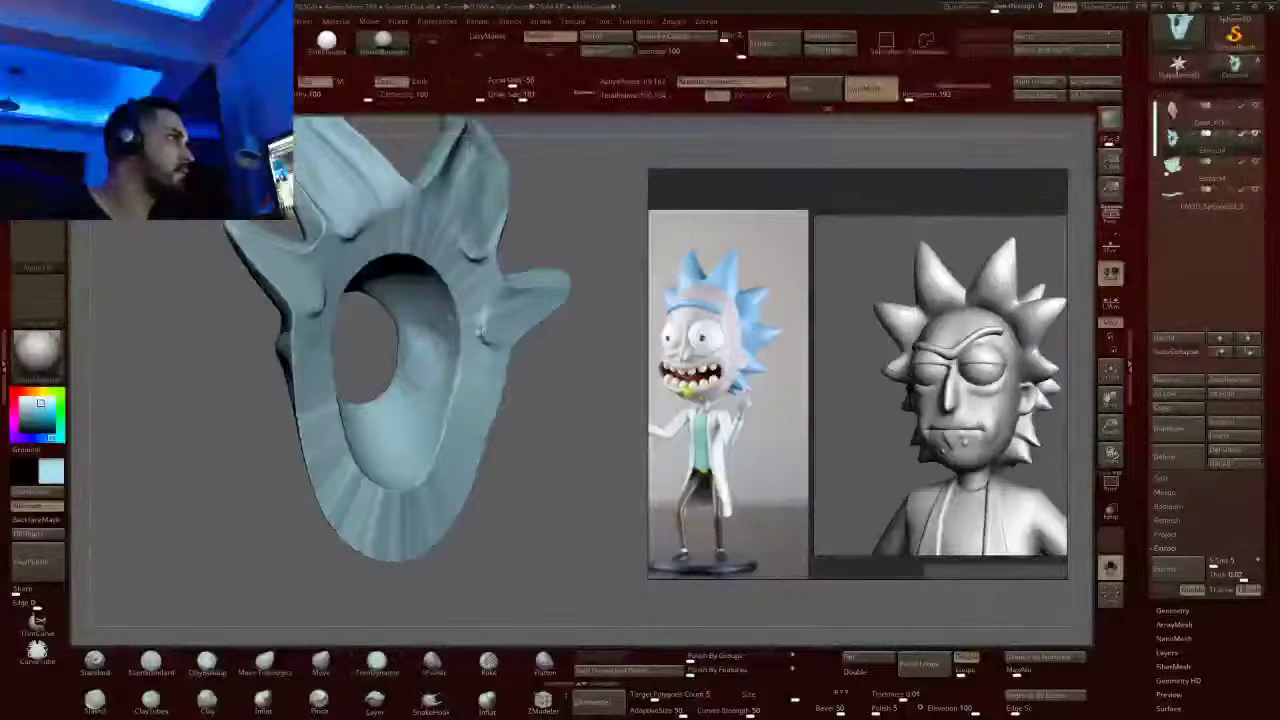
# Trim the creases at the spike bases along the hair's front rim with TrimDynamic, and show the whole head again
pyautogui.press('b')
pyautogui.press('t')
pyautogui.press('d')
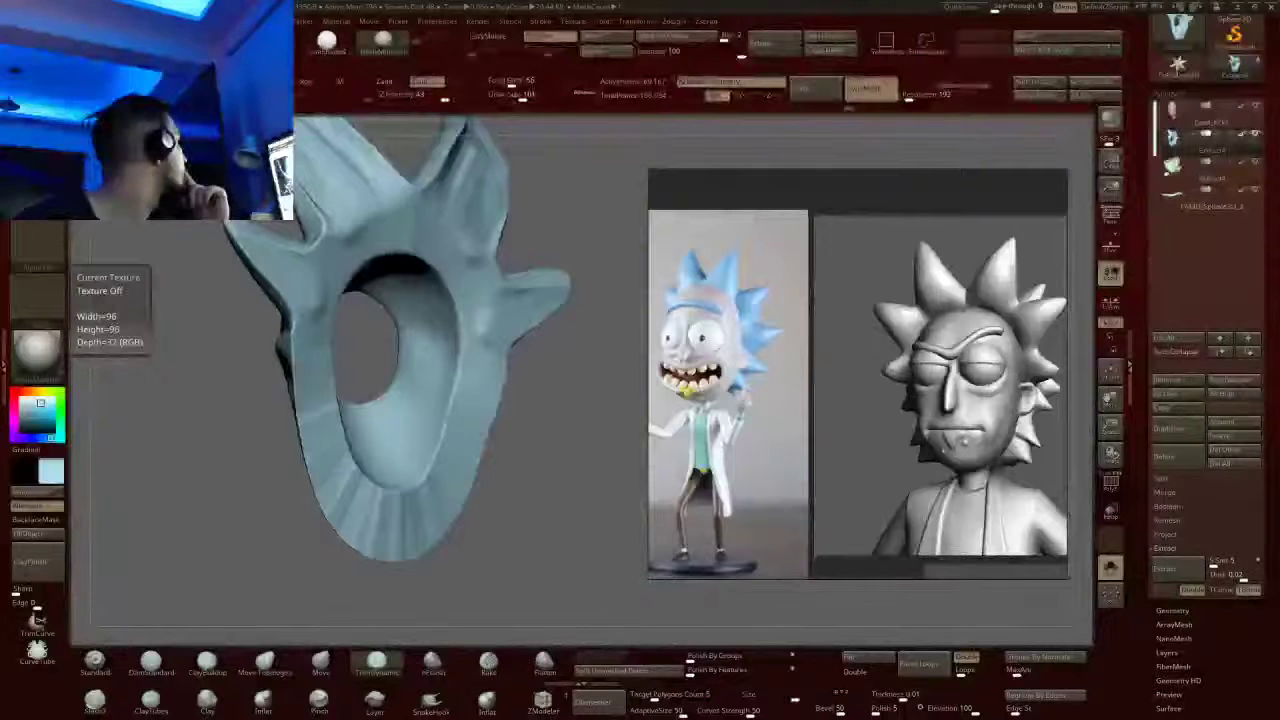
pyautogui.moveTo(565, 380); pyautogui.dragTo(438, 354)
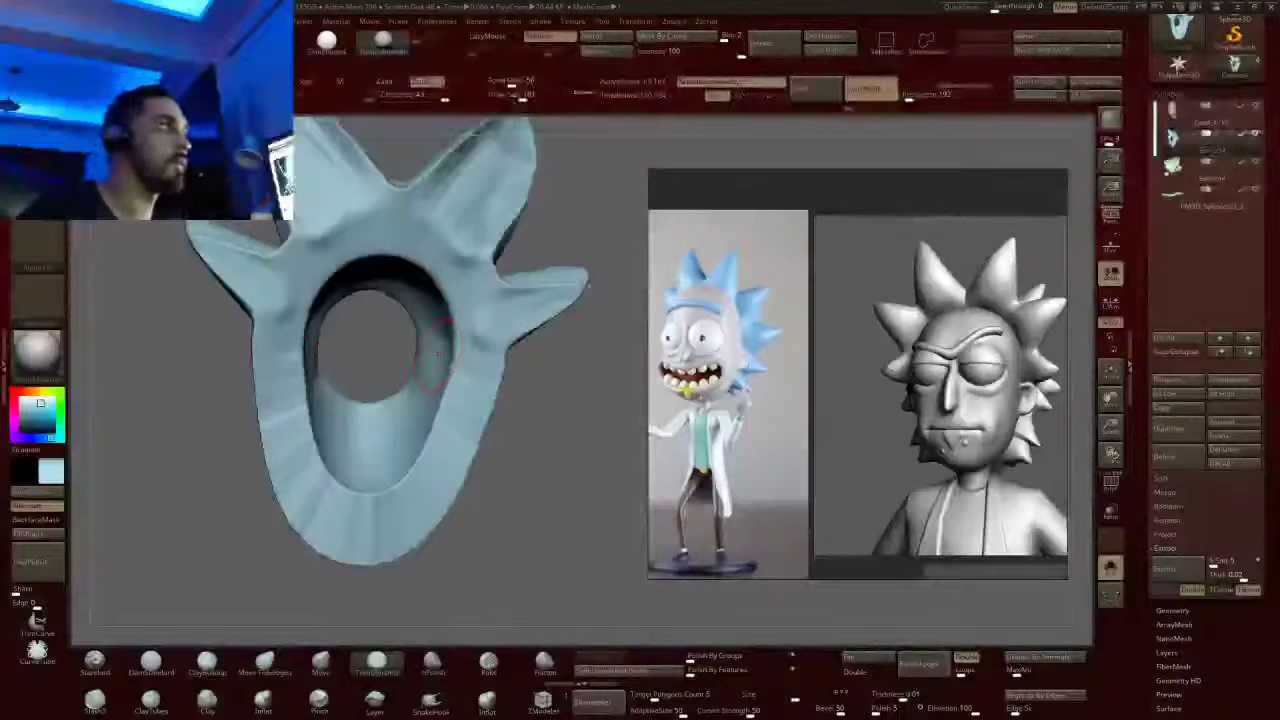
pyautogui.moveTo(540, 380)
pyautogui.keyDown('shift'); pyautogui.mouseDown()
pyautogui.moveTo(580, 380)
pyautogui.moveTo(580, 300)
pyautogui.moveTo(608, 357)
pyautogui.mouseUp(); pyautogui.keyUp('shift')
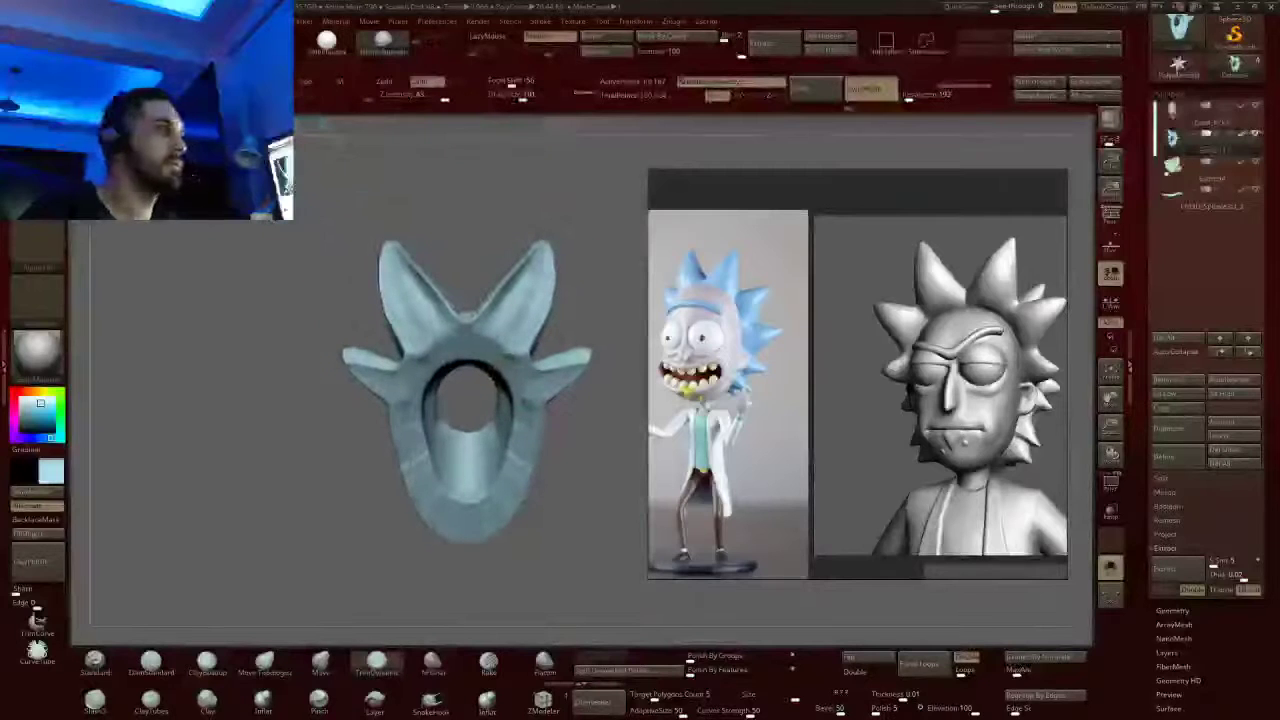
pyautogui.click(1113, 570)
pyautogui.moveTo(250, 420)
pyautogui.mouseDown()
pyautogui.moveTo(550, 420)
pyautogui.moveTo(470, 395)
pyautogui.moveTo(250, 410)
pyautogui.moveTo(260, 400)
pyautogui.moveTo(130, 400)
pyautogui.moveTo(180, 410)
pyautogui.moveTo(150, 410)
pyautogui.moveTo(150, 510)
pyautogui.mouseUp()
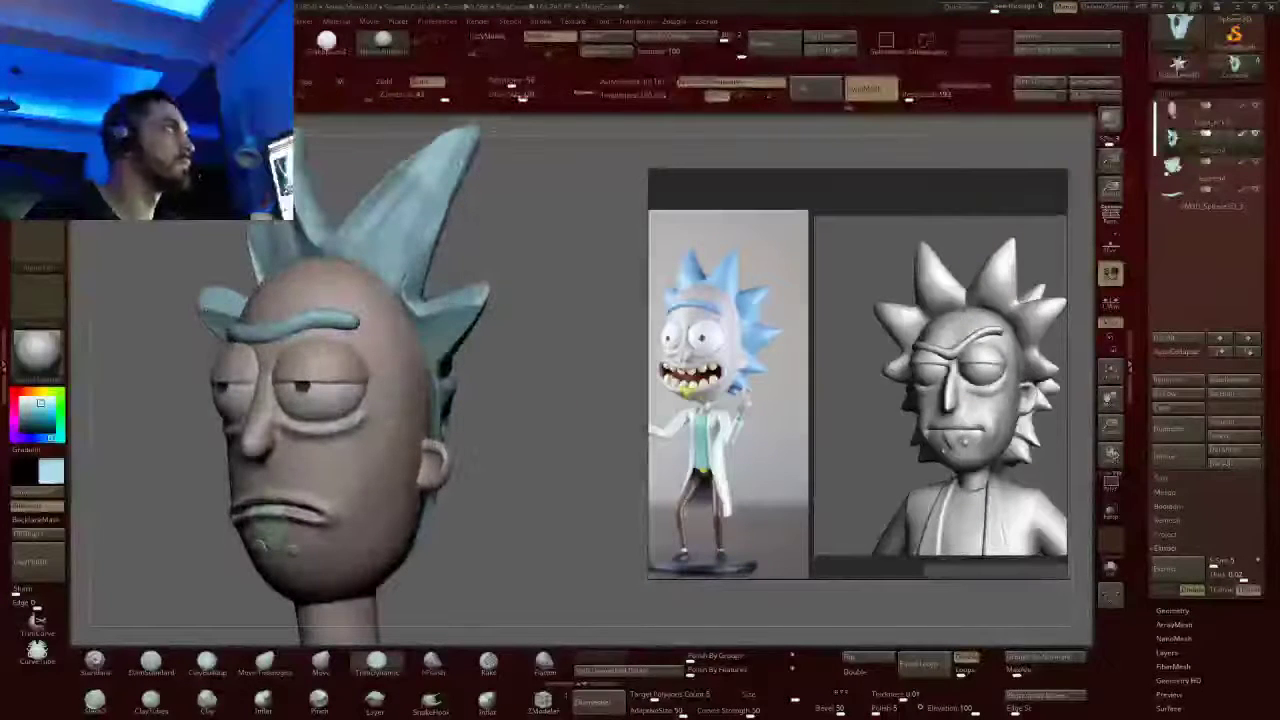
# Mask a round patch of hair below the side spike with a smaller brush and invert the mask
pyautogui.moveTo(530, 96); pyautogui.dragTo(518, 96)
pyautogui.moveTo(570, 330); pyautogui.dragTo(470, 330)
pyautogui.moveTo(466, 415)
pyautogui.mouseDown()
pyautogui.moveTo(477, 380)
pyautogui.moveTo(455, 425)
pyautogui.mouseUp()
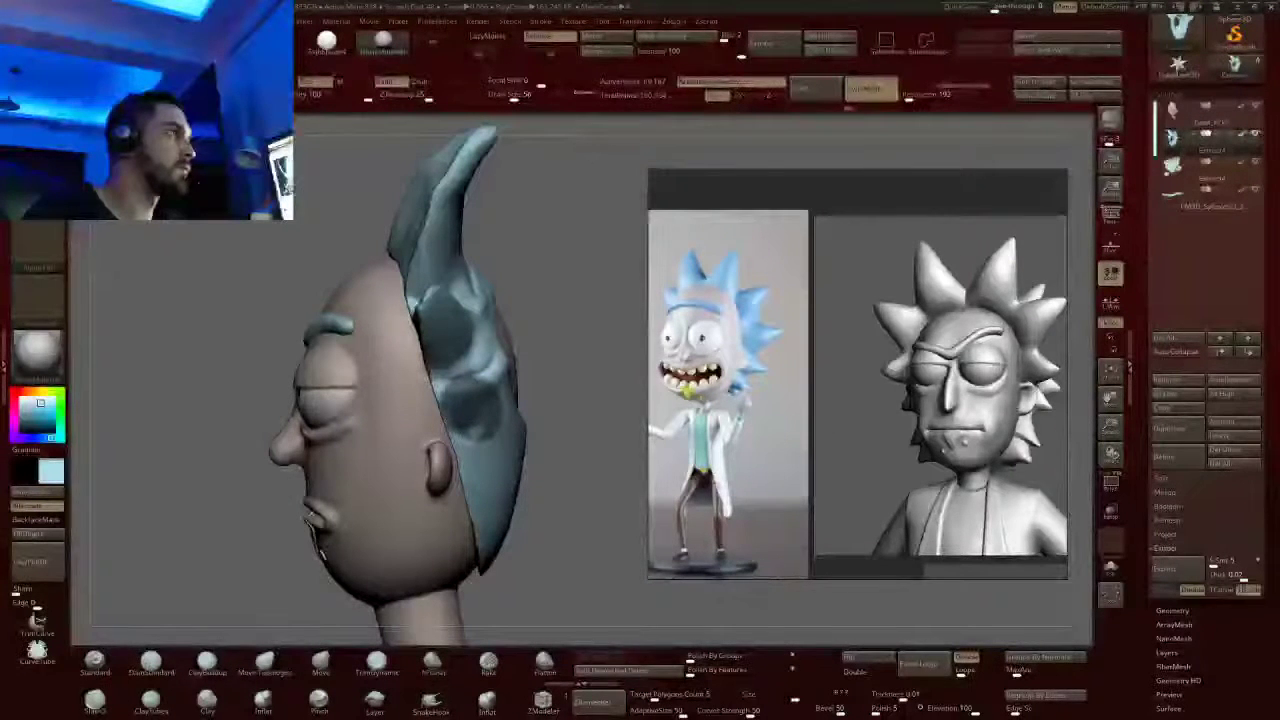
pyautogui.moveTo(545, 450); pyautogui.dragTo(520, 430)
pyautogui.keyDown('ctrl'); pyautogui.click(600, 440); pyautogui.keyUp('ctrl')
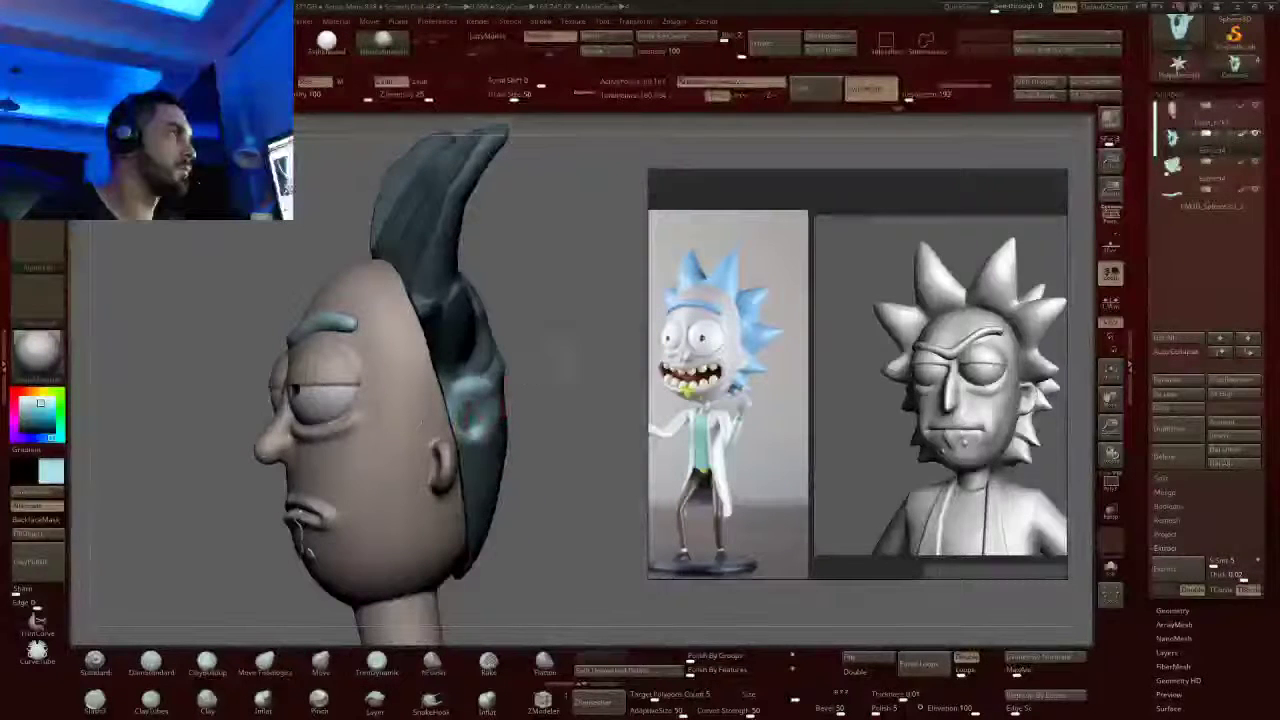
pyautogui.keyDown('ctrl'); pyautogui.click(563, 343); pyautogui.keyUp('ctrl')
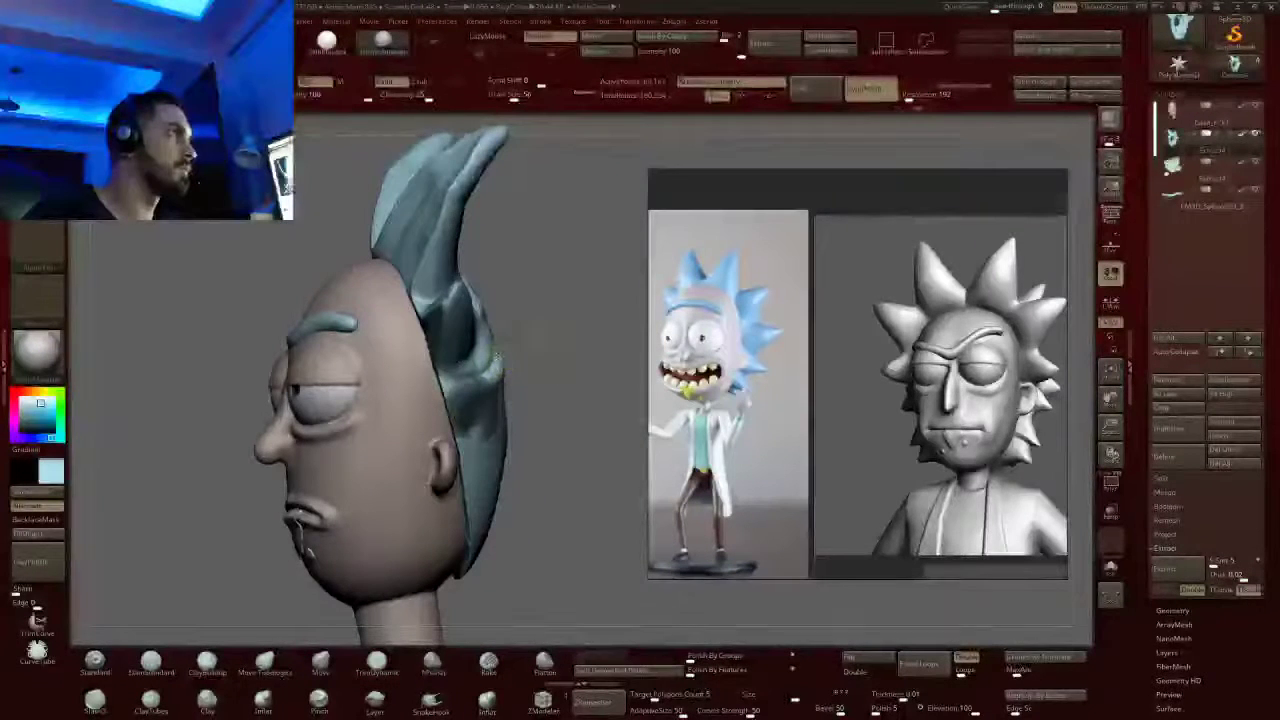
# Pull the unmasked patch outward into a second side spike above the ear and clear the mask
pyautogui.moveTo(530, 345)
pyautogui.mouseDown()
pyautogui.moveTo(625, 350)
pyautogui.moveTo(540, 345)
pyautogui.moveTo(570, 345)
pyautogui.moveTo(475, 294)
pyautogui.mouseUp()
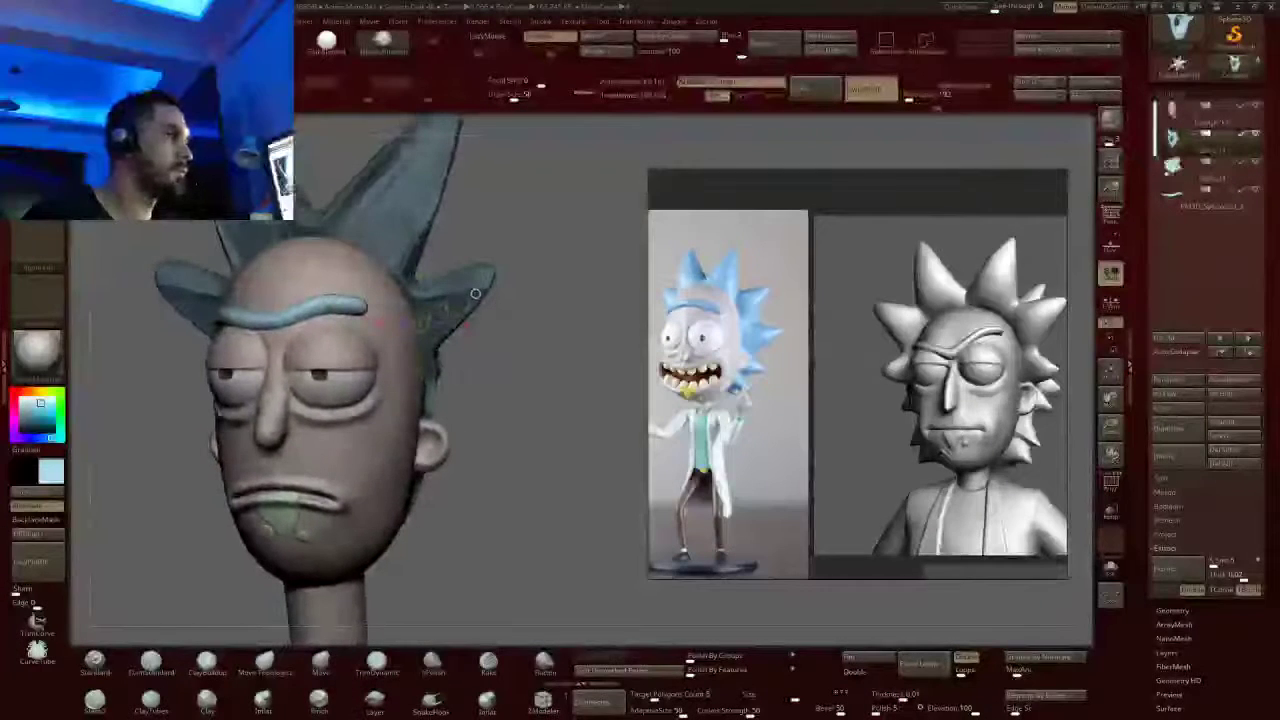
pyautogui.moveTo(486, 391); pyautogui.dragTo(530, 396)
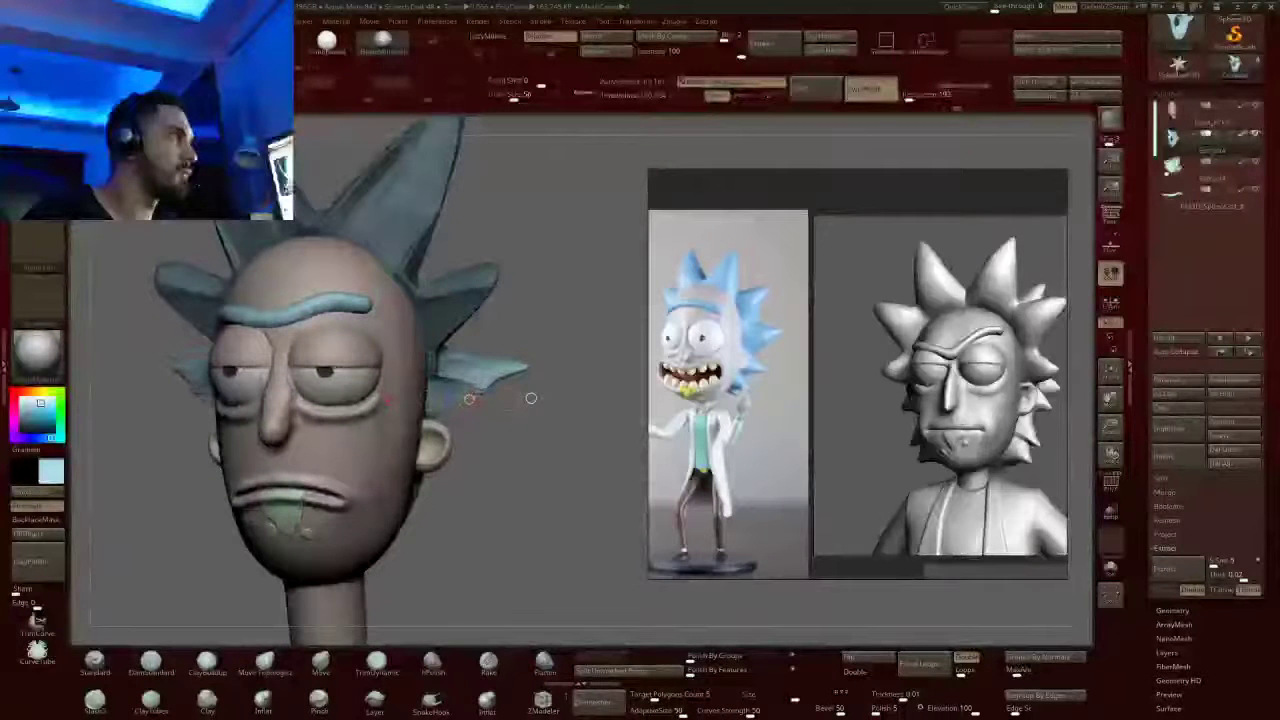
pyautogui.hotkey('ctrl', 'z')
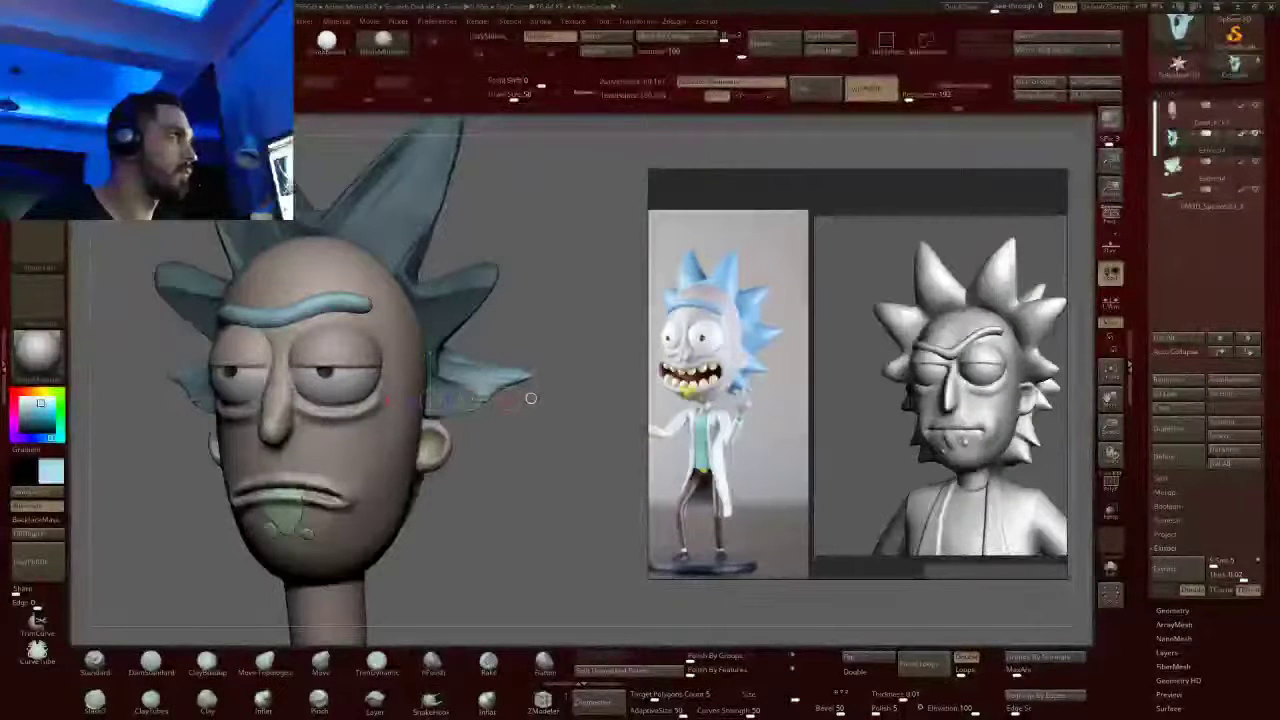
pyautogui.moveTo(531, 398)
pyautogui.mouseDown()
pyautogui.moveTo(334, 394)
pyautogui.moveTo(420, 394)
pyautogui.moveTo(360, 390)
pyautogui.moveTo(300, 357)
pyautogui.mouseUp()
pyautogui.keyDown('ctrl'); pyautogui.click(334, 394); pyautogui.keyUp('ctrl')
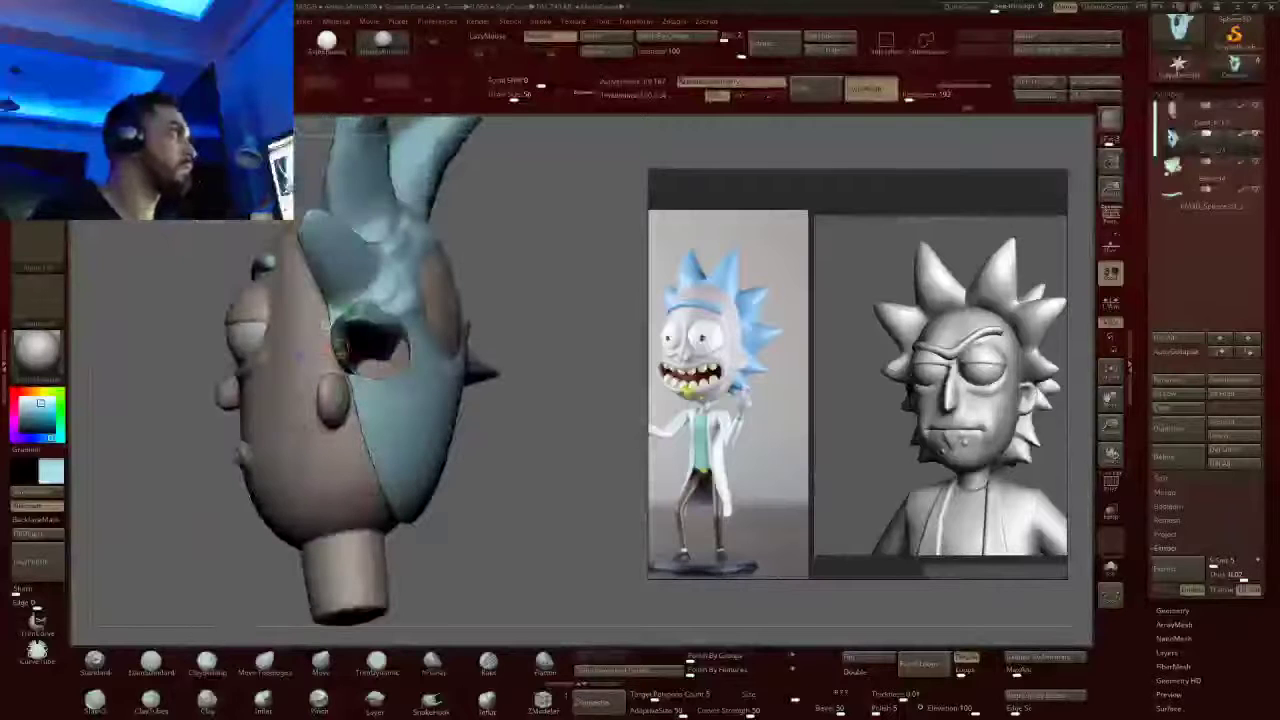
# Mask another round patch behind the ear, invert the mask and pull the patch outward into a third side spike
pyautogui.moveTo(510, 400); pyautogui.dragTo(384, 416)
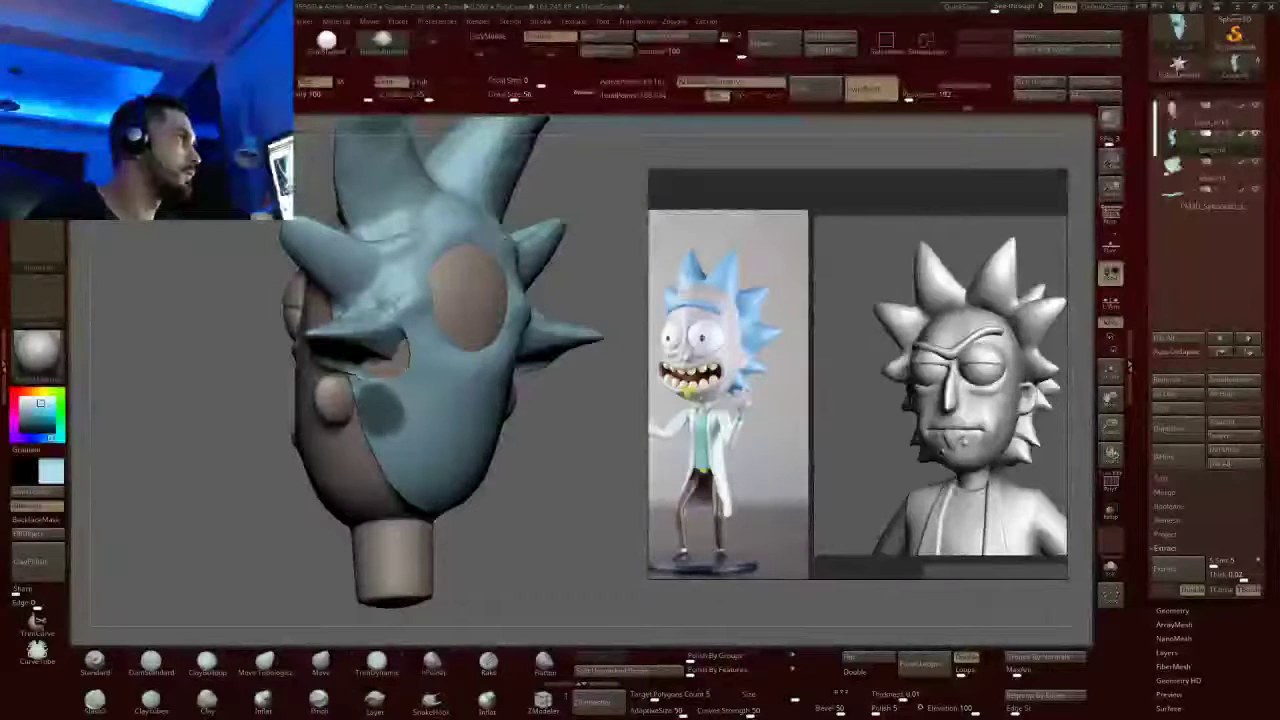
pyautogui.moveTo(510, 408); pyautogui.dragTo(635, 410)
pyautogui.moveTo(540, 350); pyautogui.dragTo(509, 356)
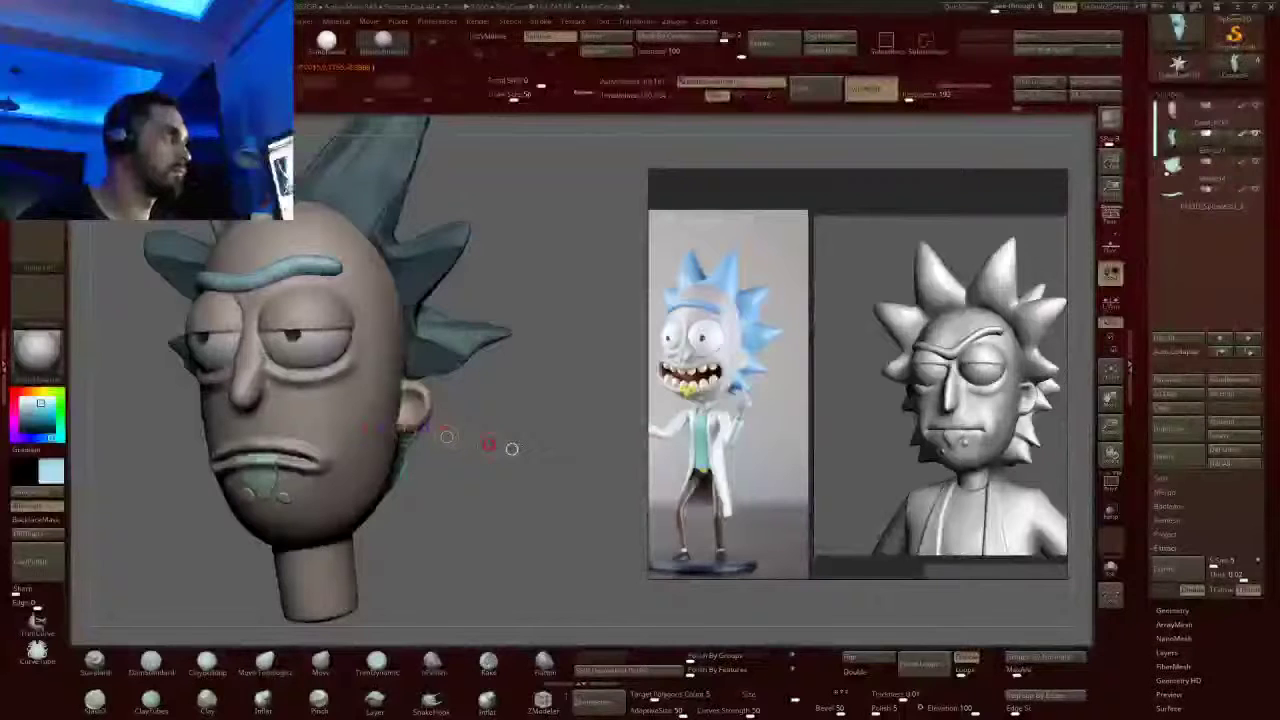
pyautogui.moveTo(489, 444); pyautogui.dragTo(512, 449)
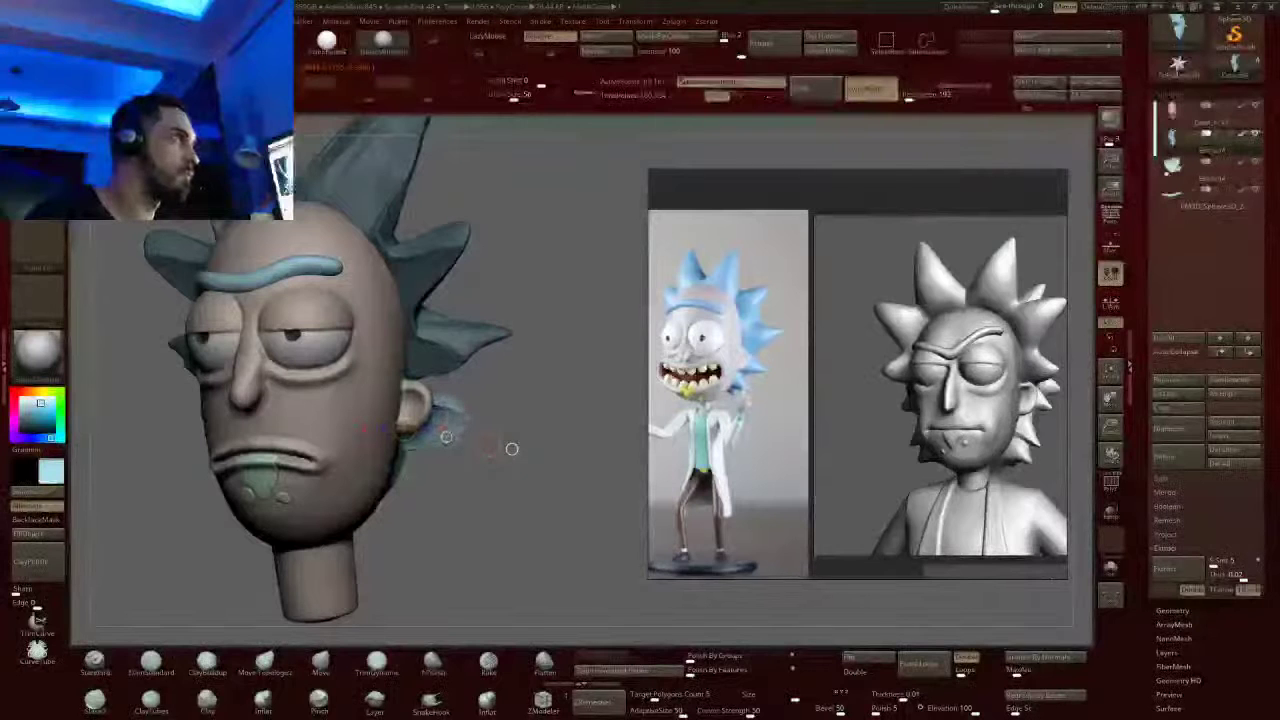
pyautogui.moveTo(511, 449)
pyautogui.mouseDown()
pyautogui.moveTo(287, 407)
pyautogui.moveTo(307, 396)
pyautogui.mouseUp()
pyautogui.press('q')
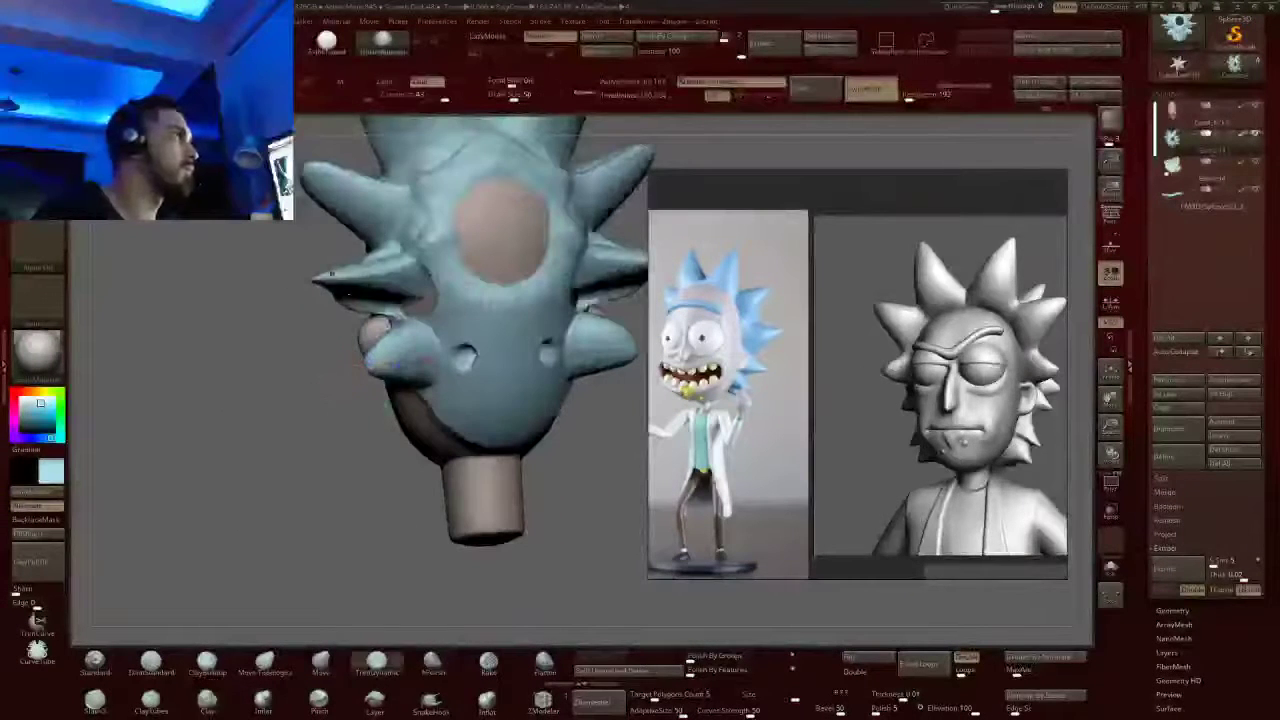
# Mask a round patch near the hair's lower edge, invert the mask and pull it out into a small bottom spike
pyautogui.moveTo(440, 384)
pyautogui.keyDown('ctrl'); pyautogui.mouseDown()
pyautogui.moveTo(455, 414)
pyautogui.moveTo(463, 403)
pyautogui.moveTo(480, 412)
pyautogui.mouseUp(); pyautogui.keyUp('ctrl')
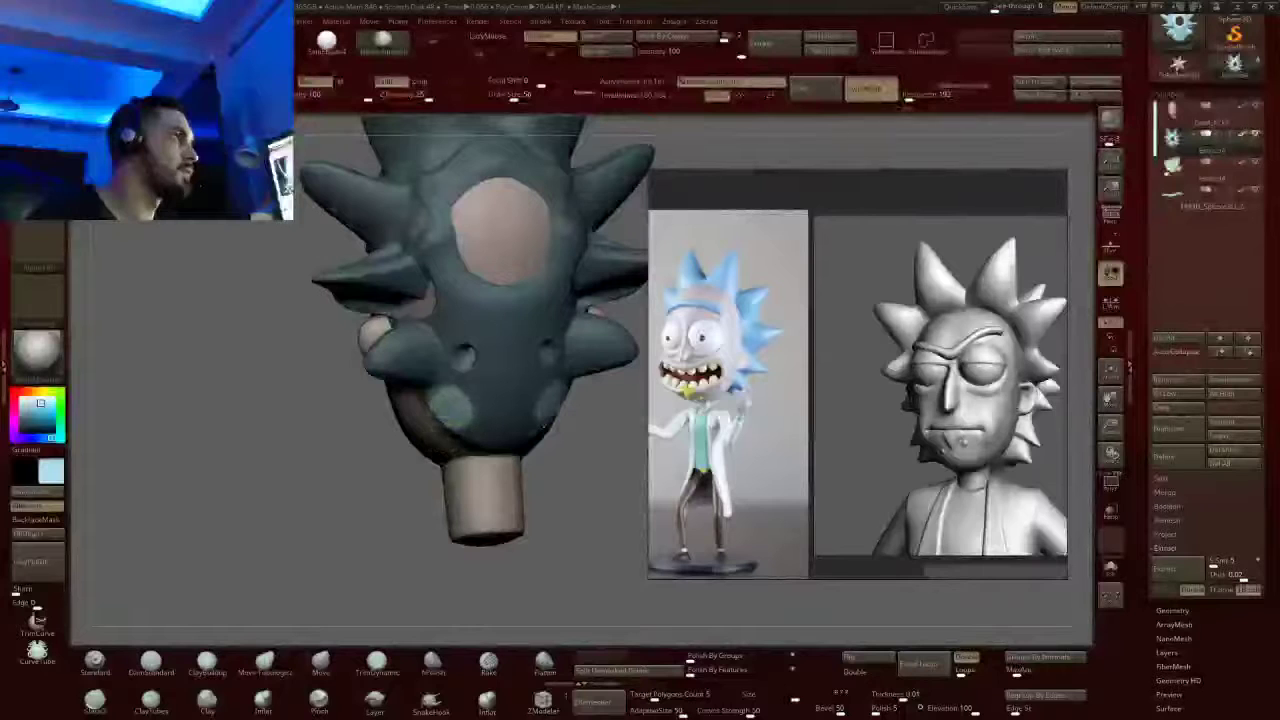
pyautogui.keyDown('ctrl'); pyautogui.moveTo(340, 516); pyautogui.dragTo(356, 522); pyautogui.keyUp('ctrl')
pyautogui.moveTo(356, 522); pyautogui.dragTo(500, 505)
pyautogui.moveTo(410, 452)
pyautogui.mouseDown()
pyautogui.moveTo(660, 400)
pyautogui.moveTo(615, 390)
pyautogui.mouseUp()
pyautogui.keyDown('ctrl'); pyautogui.click(545, 428); pyautogui.keyUp('ctrl')
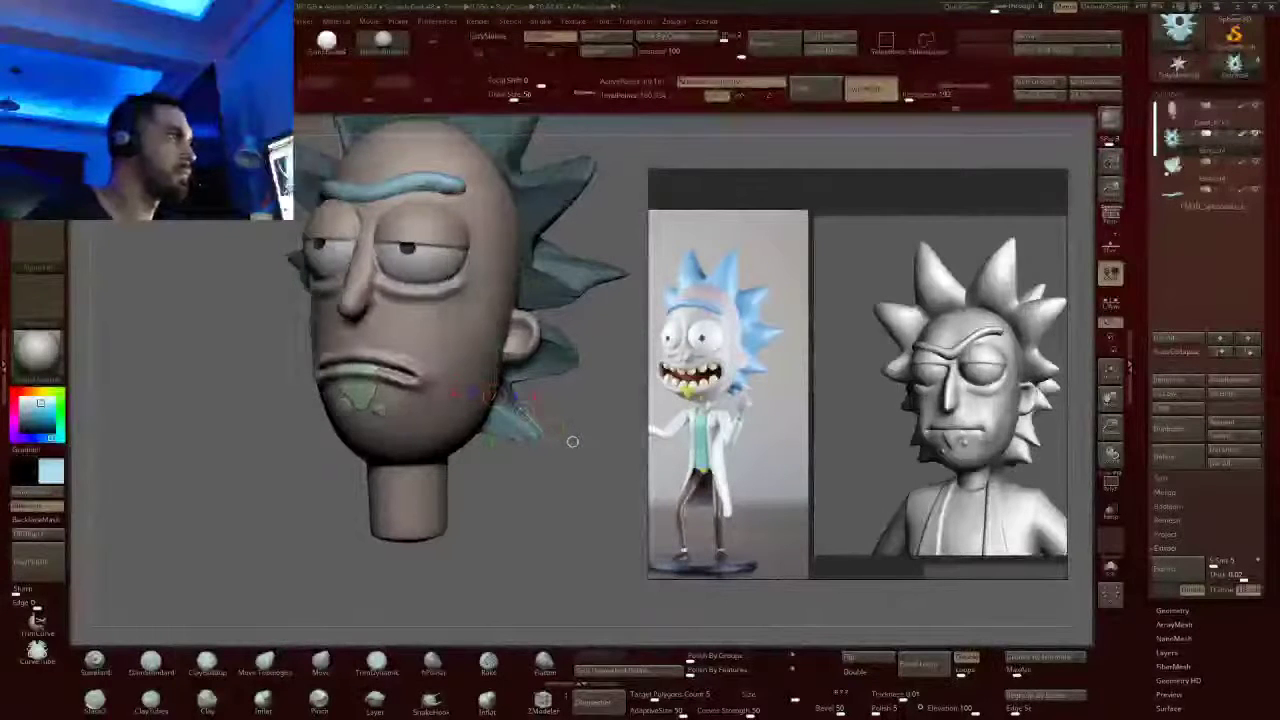
pyautogui.moveTo(572, 441)
pyautogui.mouseDown()
pyautogui.moveTo(420, 434)
pyautogui.moveTo(270, 514)
pyautogui.moveTo(606, 517)
pyautogui.moveTo(590, 526)
pyautogui.moveTo(585, 420)
pyautogui.moveTo(600, 450)
pyautogui.mouseUp()
# Reshape and reposition the side spikes, seen from below the head, with an enlarged Move brush
pyautogui.click(336, 663)
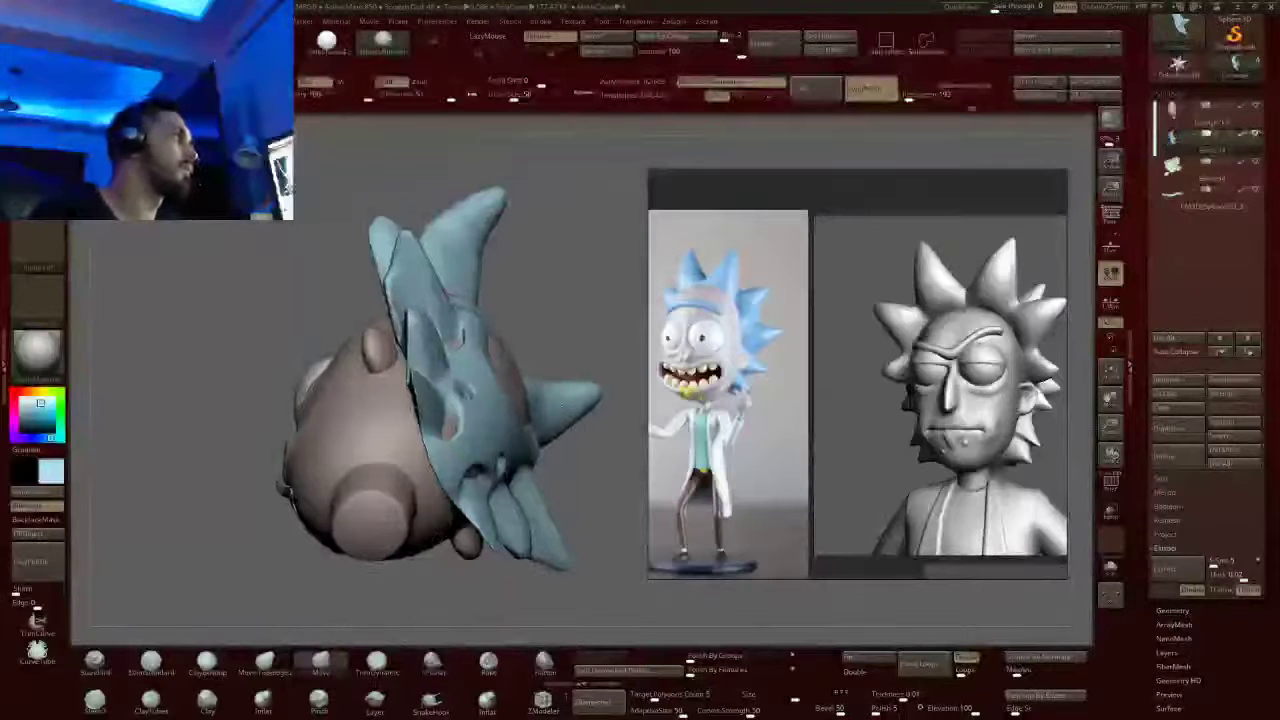
pyautogui.click(522, 95)
pyautogui.moveTo(540, 150)
pyautogui.mouseDown()
pyautogui.moveTo(600, 160)
pyautogui.moveTo(445, 168)
pyautogui.mouseUp()
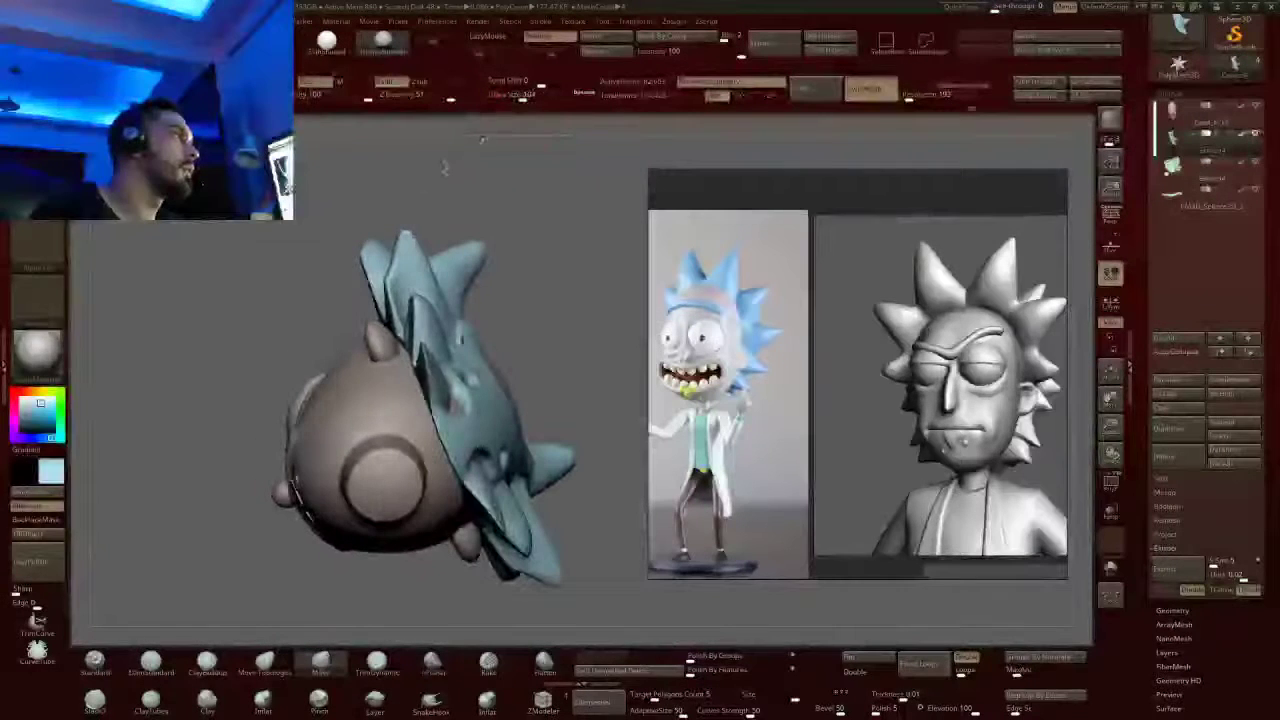
pyautogui.moveTo(514, 95); pyautogui.dragTo(536, 95)
pyautogui.moveTo(570, 160)
pyautogui.mouseDown()
pyautogui.moveTo(610, 200)
pyautogui.moveTo(550, 225)
pyautogui.mouseUp()
pyautogui.moveTo(426, 249)
pyautogui.mouseDown()
pyautogui.moveTo(335, 300)
pyautogui.moveTo(420, 340)
pyautogui.moveTo(347, 330)
pyautogui.mouseUp()
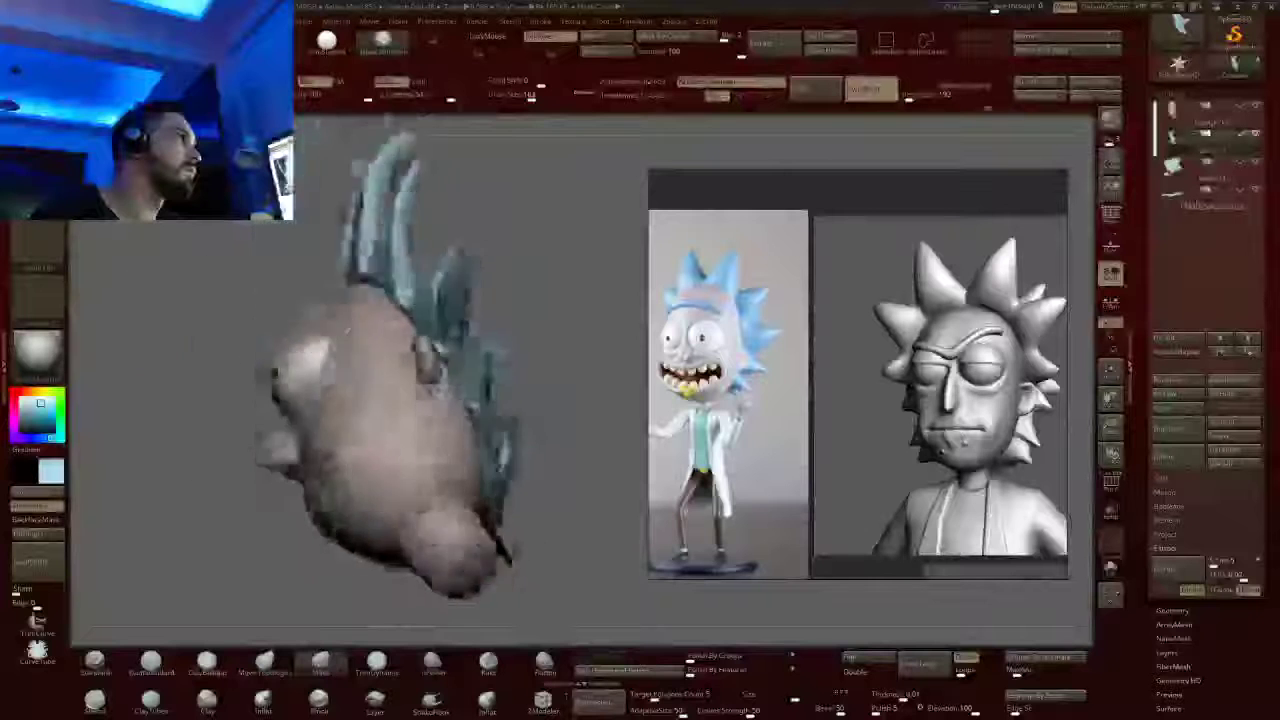
pyautogui.moveTo(424, 280); pyautogui.dragTo(440, 256)
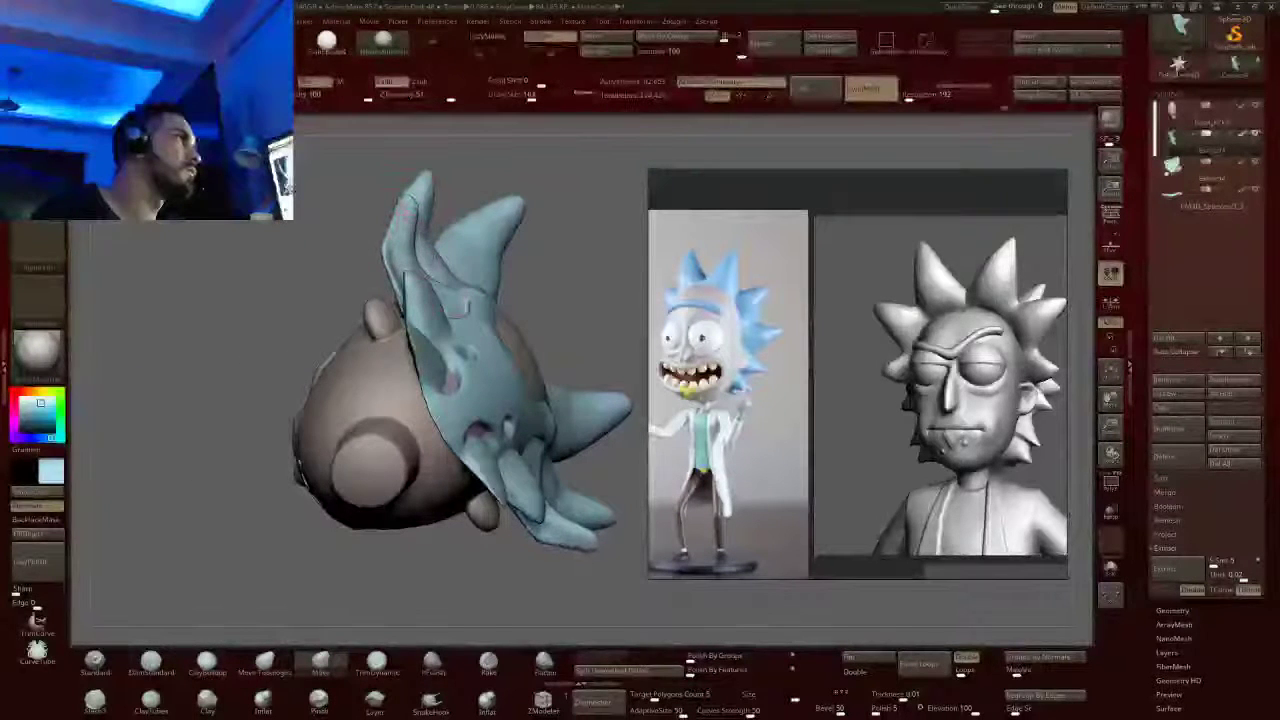
pyautogui.moveTo(350, 262); pyautogui.dragTo(422, 250)
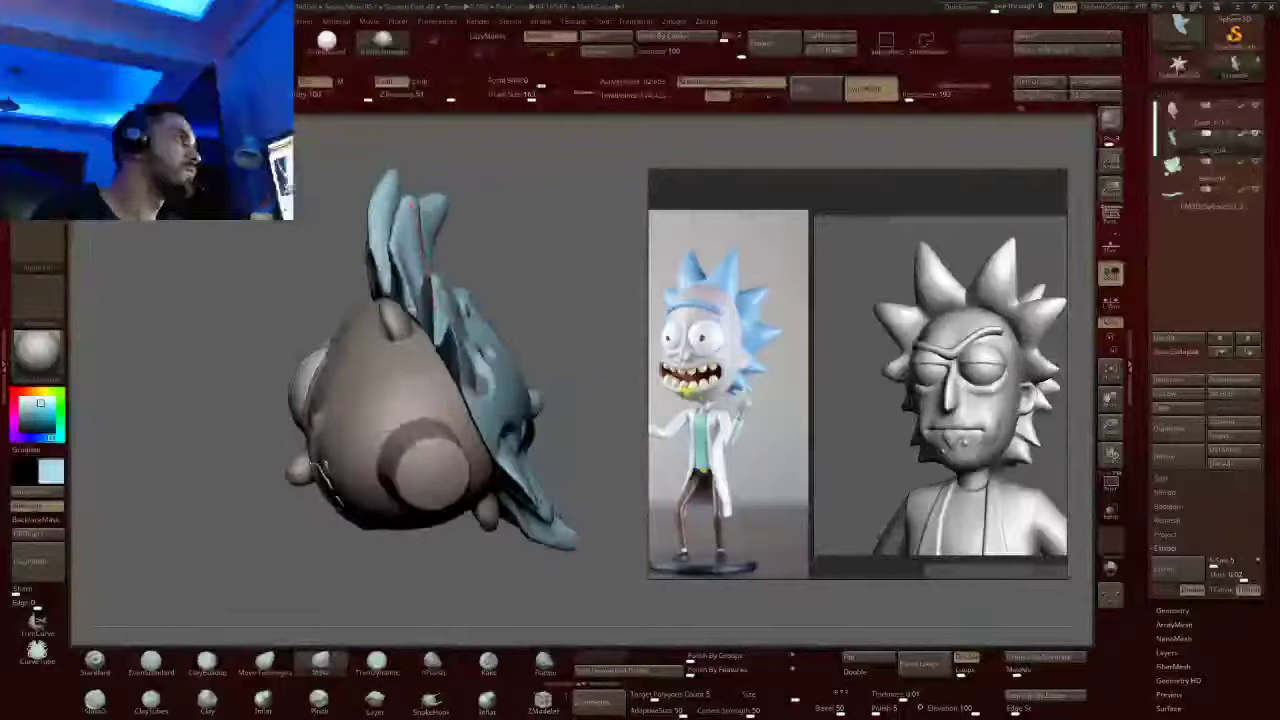
pyautogui.moveTo(404, 269)
pyautogui.mouseDown(button='right')
pyautogui.moveTo(420, 266)
pyautogui.moveTo(394, 258)
pyautogui.moveTo(390, 226)
pyautogui.mouseUp(button='right')
pyautogui.moveTo(520, 283); pyautogui.dragTo(500, 295)
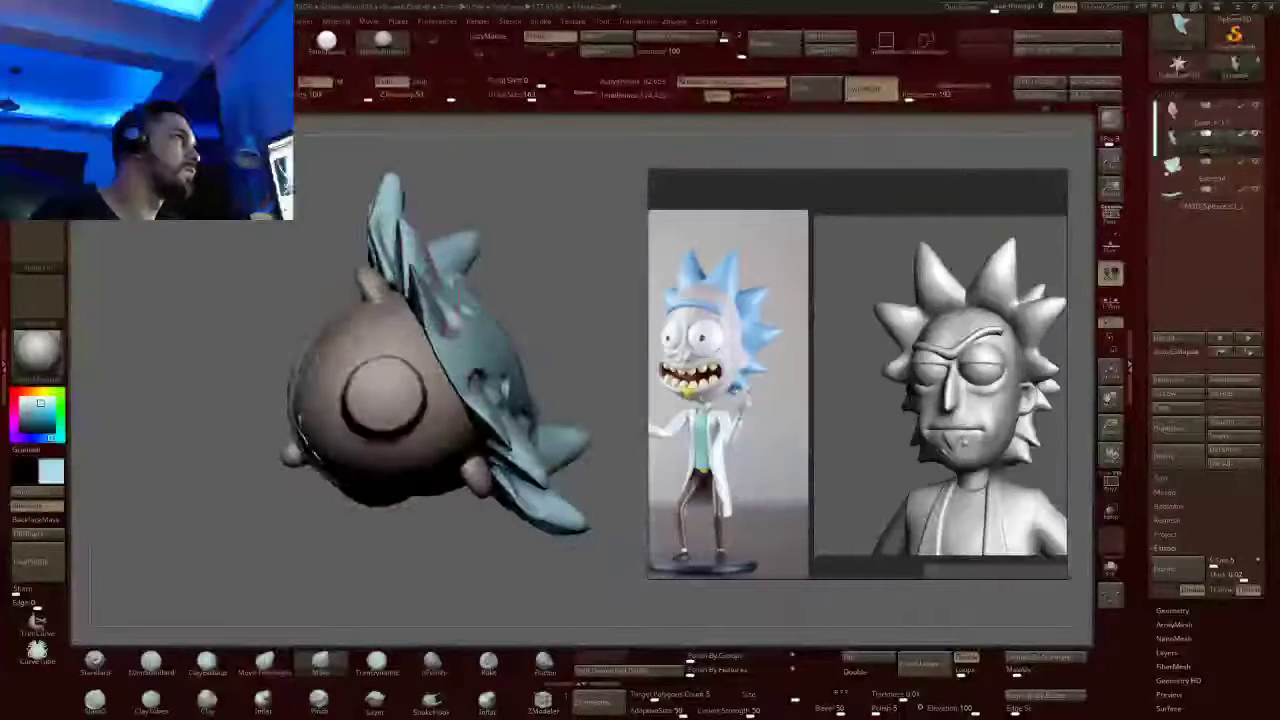
pyautogui.moveTo(404, 270)
pyautogui.mouseDown(button='right')
pyautogui.moveTo(500, 262)
pyautogui.moveTo(410, 305)
pyautogui.moveTo(443, 283)
pyautogui.moveTo(350, 278)
pyautogui.moveTo(440, 280)
pyautogui.mouseUp(button='right')
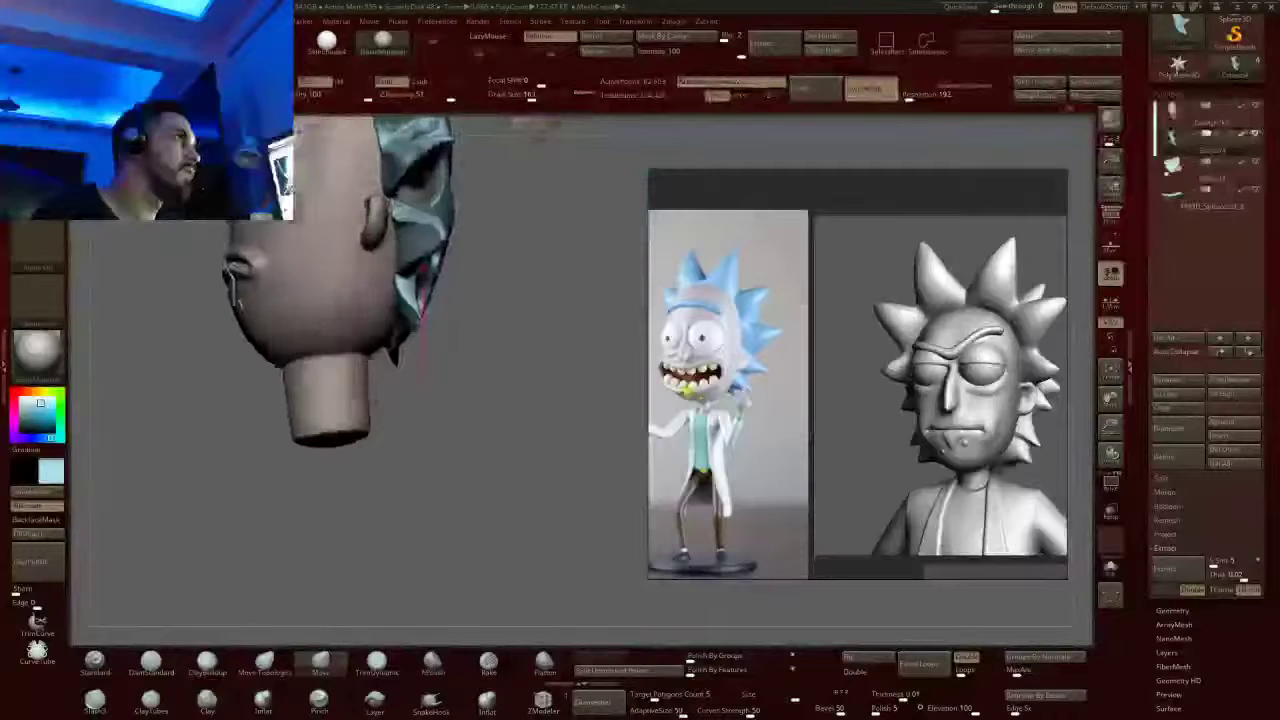